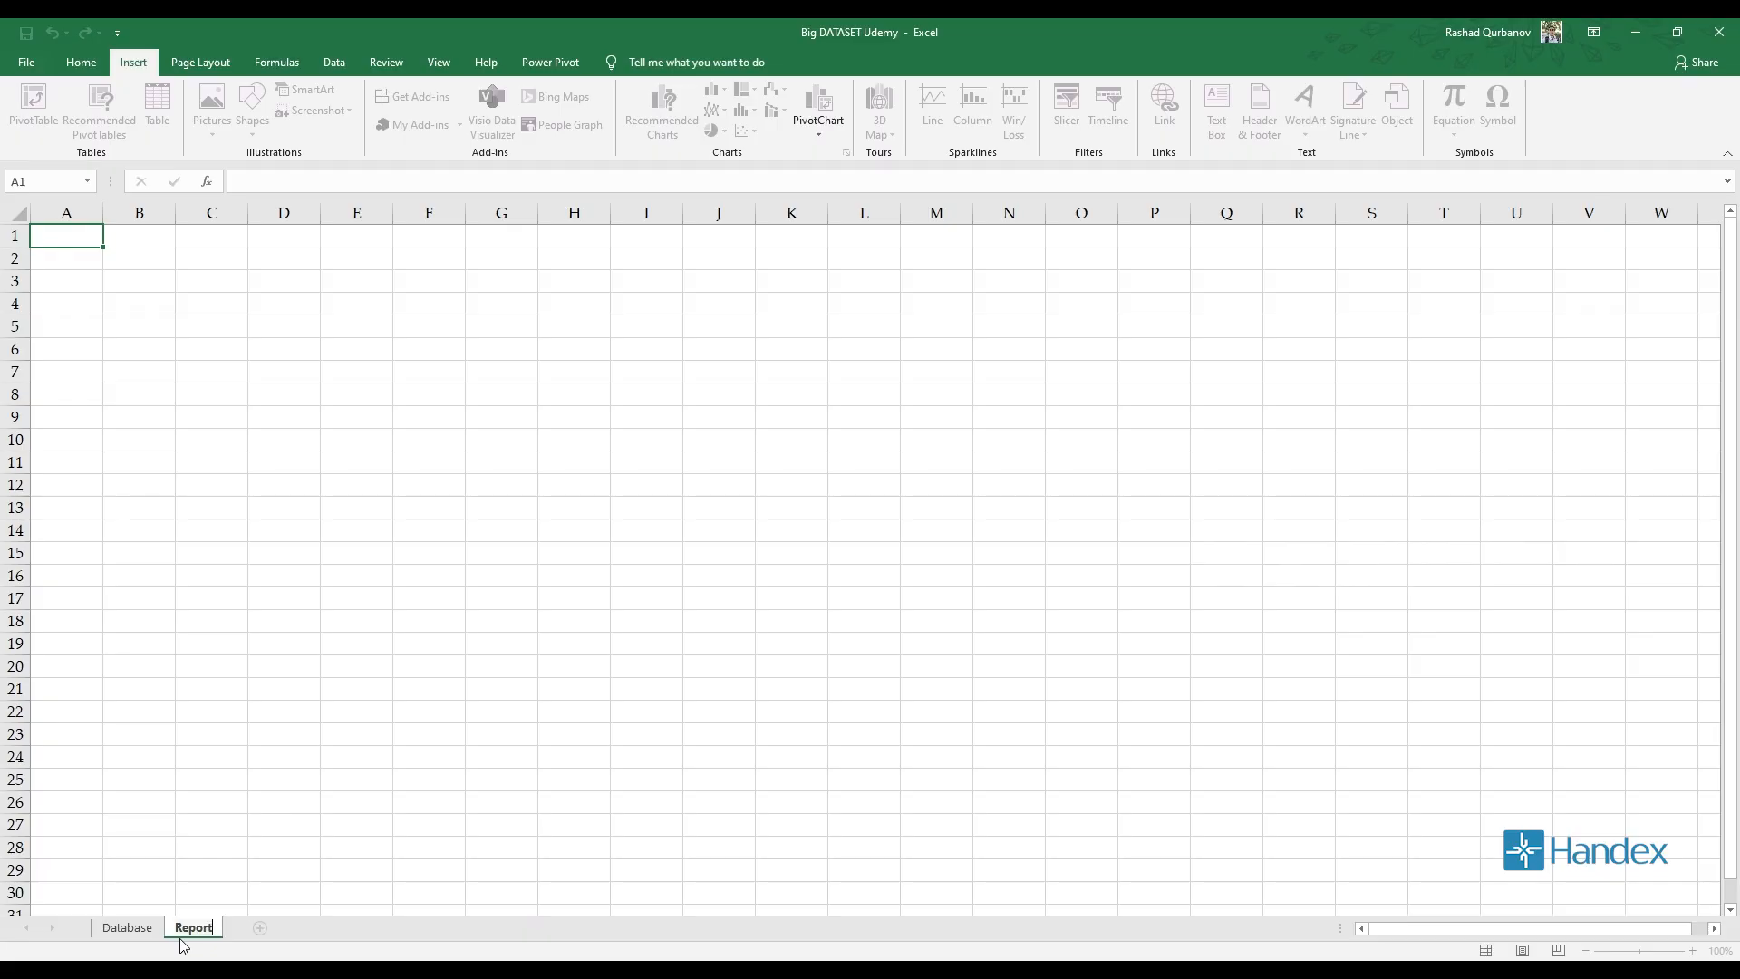
Name the new sheet Report and hide its gridlines
key("Return")
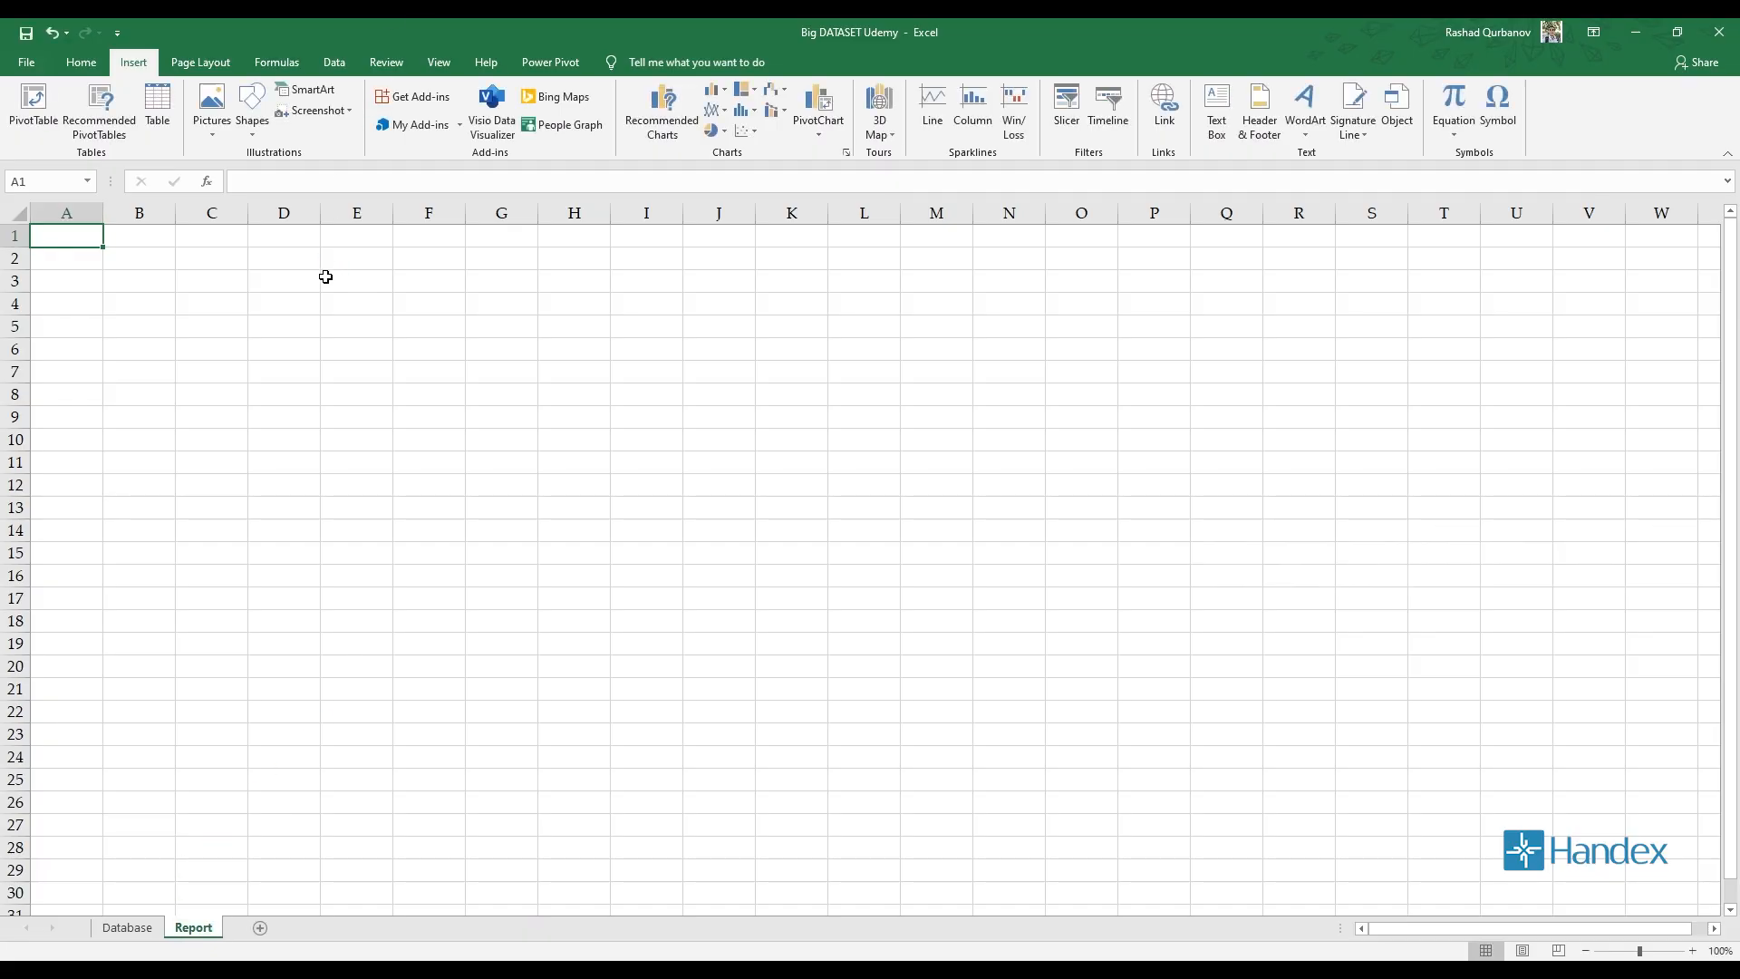
scroll(326, 276, "up", 4)
left_click(439, 62)
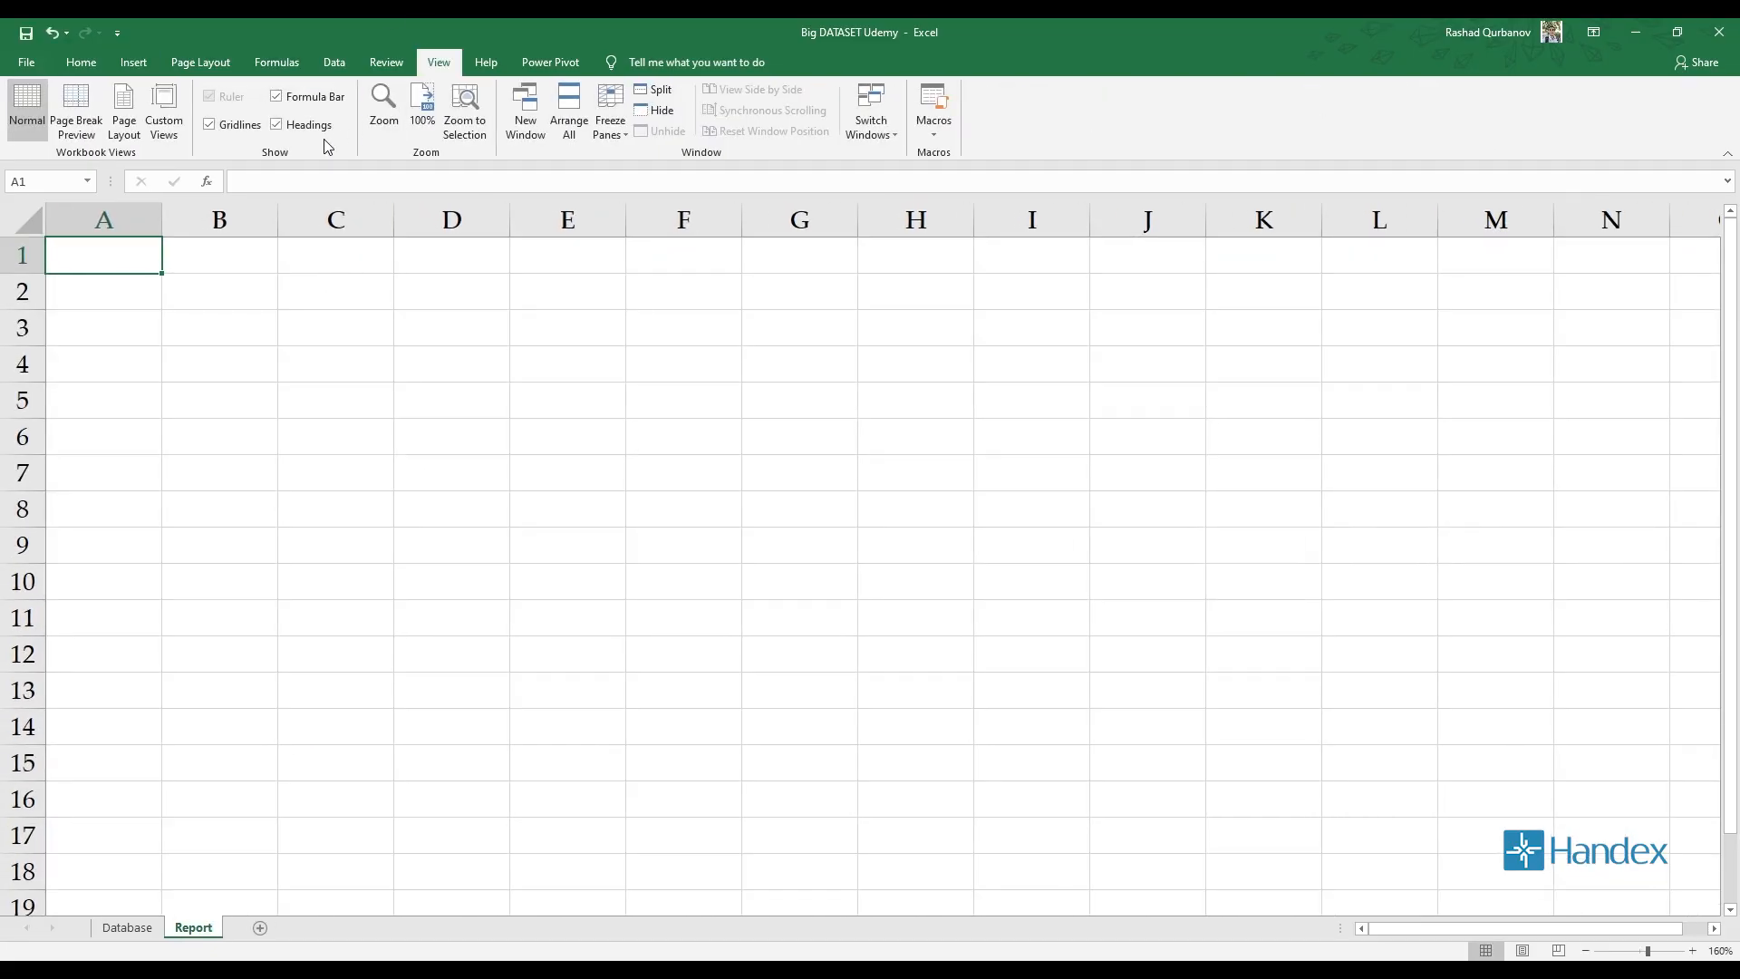
left_click(209, 124)
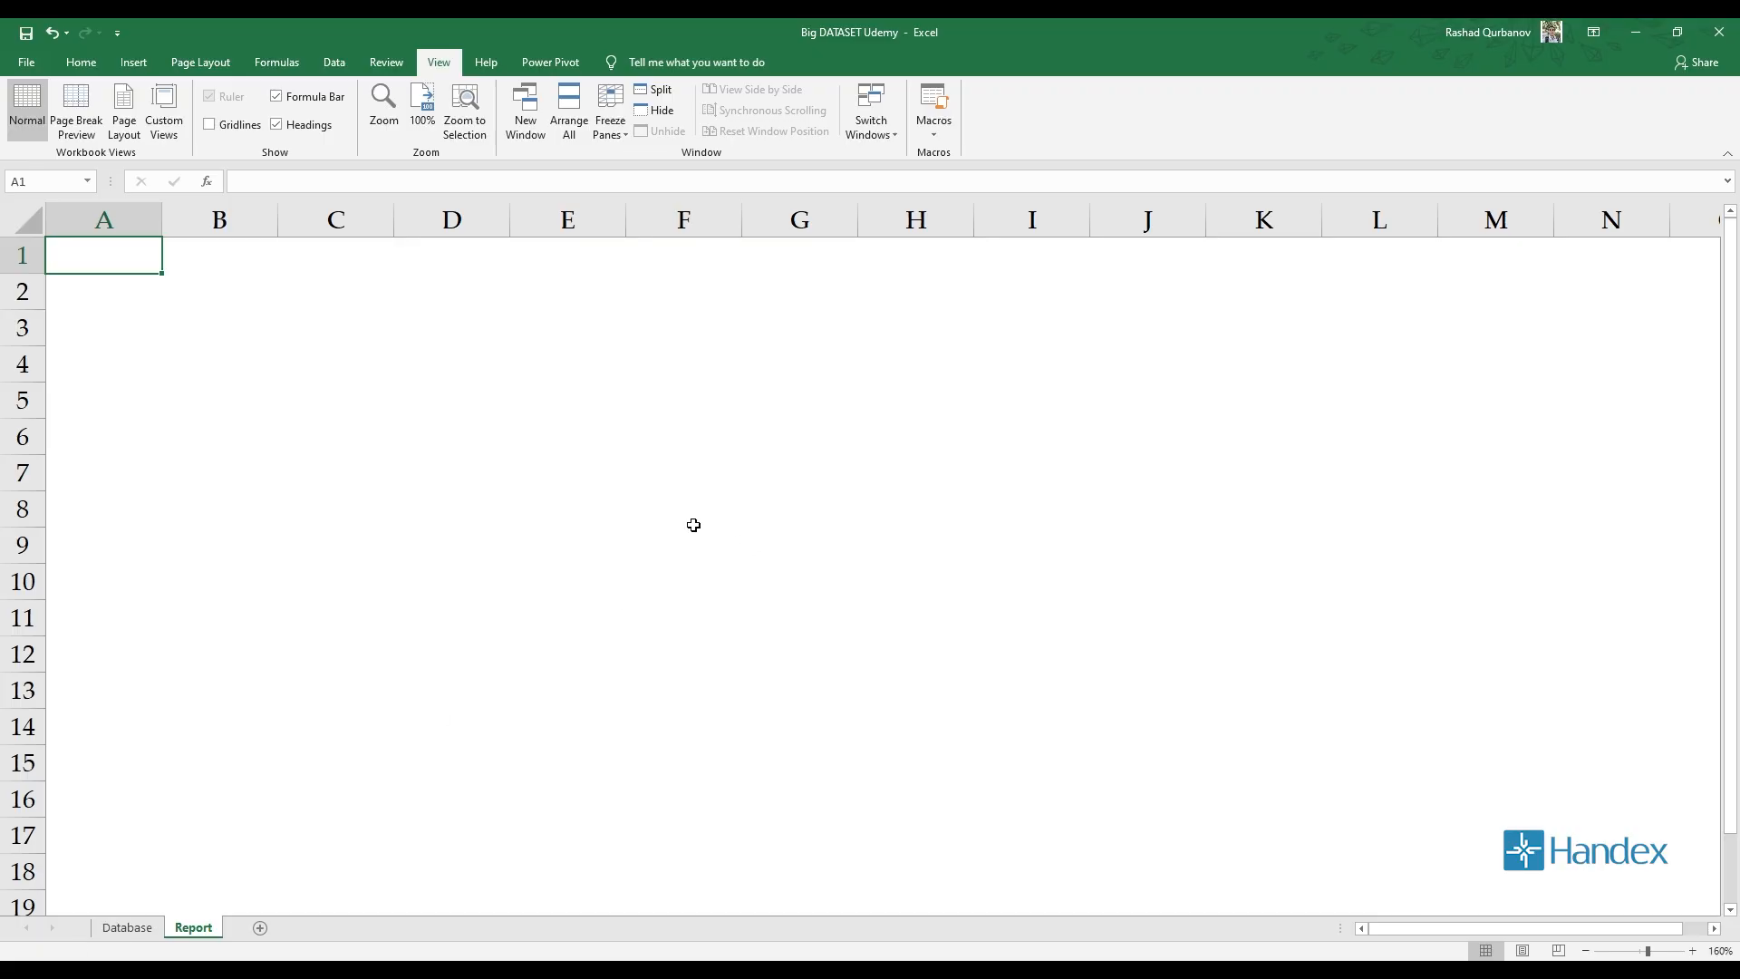
Insert a text box about 31.3 cm wide and 3.85 cm high over rows 1 to 6, reading "Ümumi analiz"
scroll(682, 510, "down", 2)
left_click(136, 66)
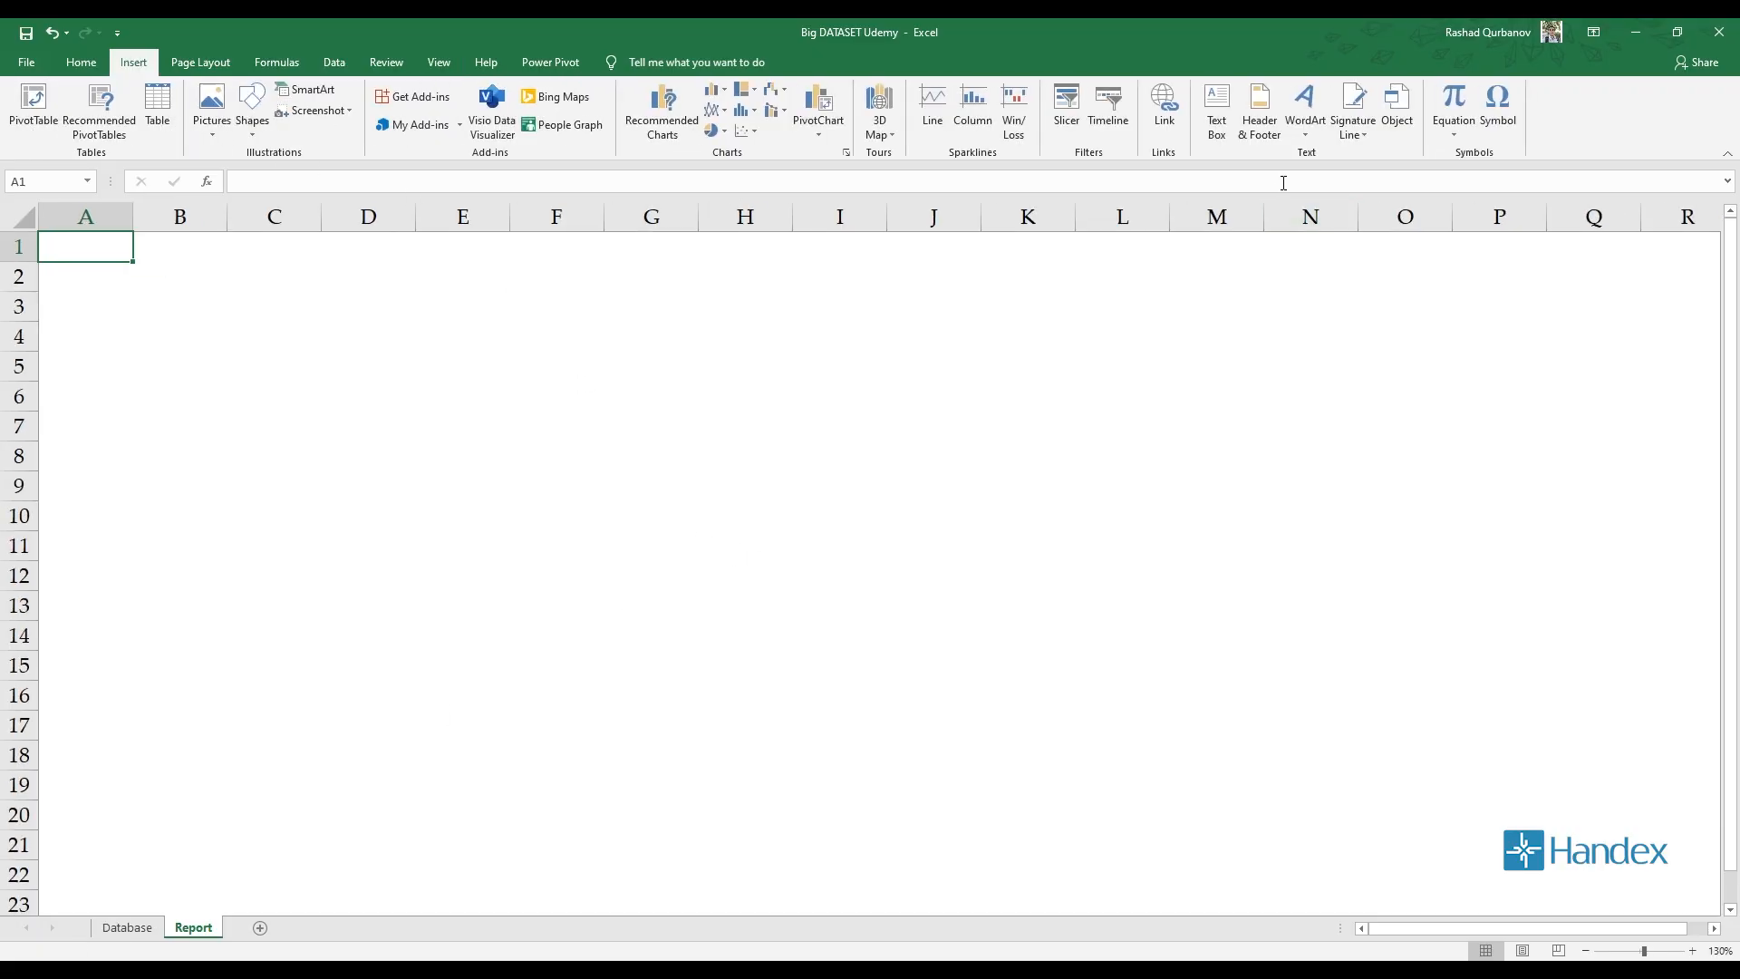
left_click(1216, 110)
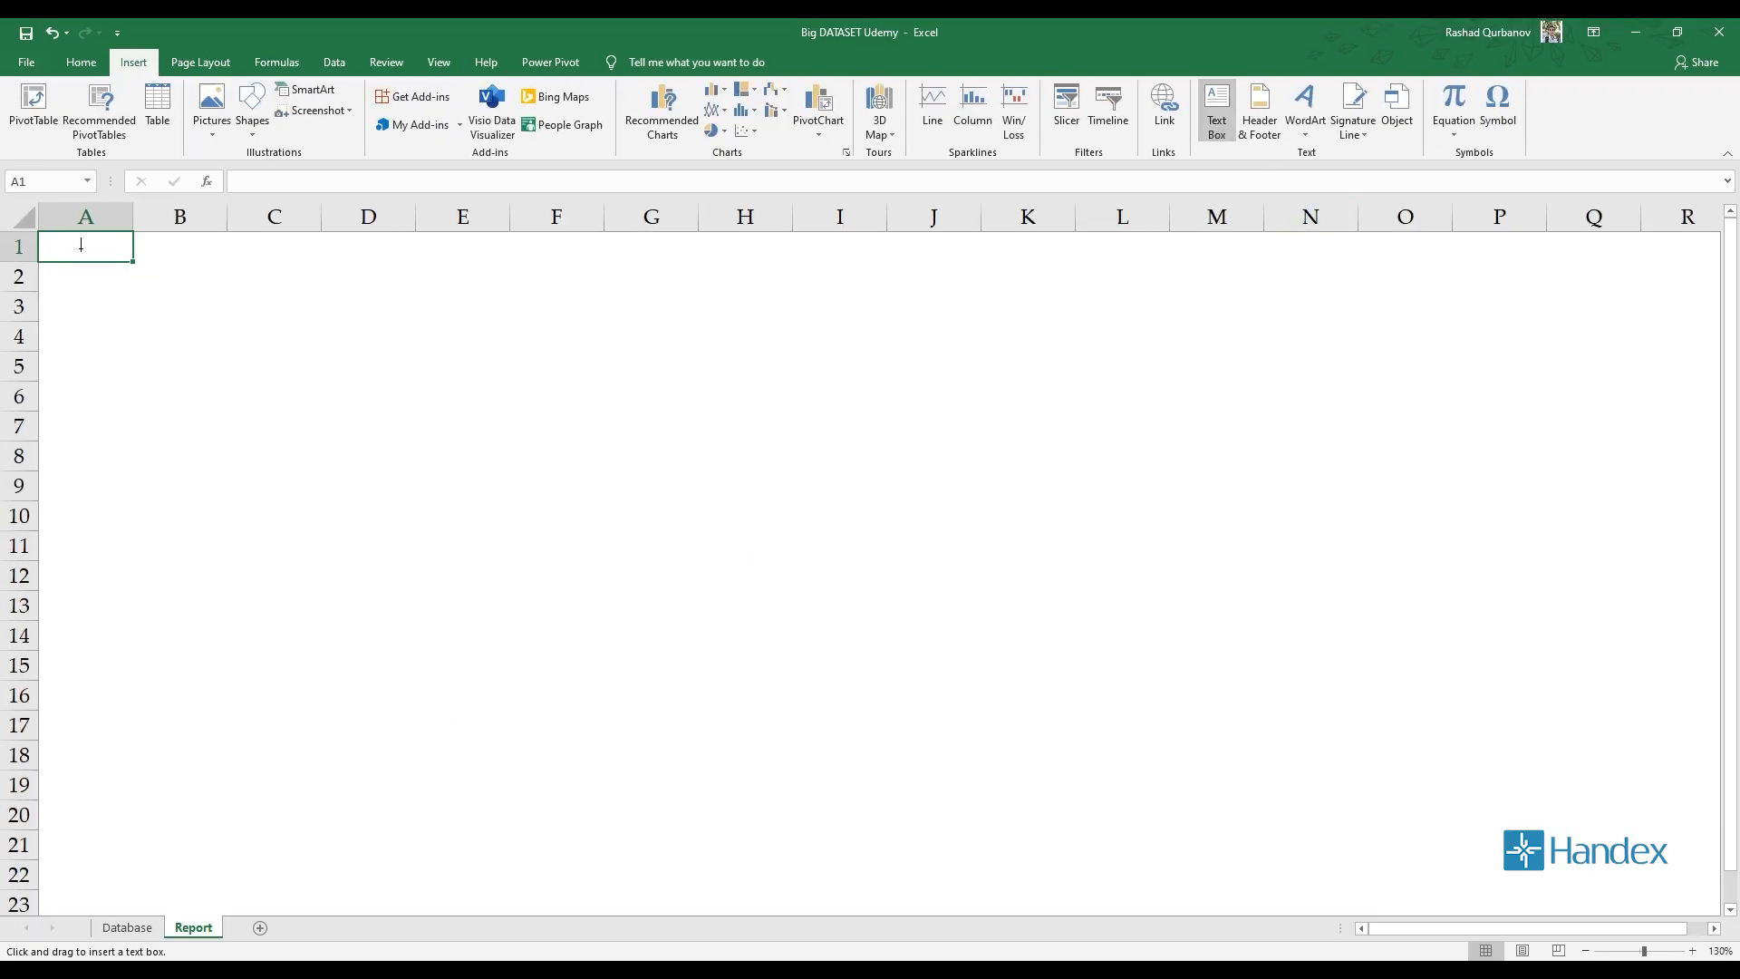
mouse_move(80, 243)
left_mouse_down()
mouse_move(971, 284)
mouse_move(1391, 443)
mouse_move(1441, 400)
mouse_move(1476, 411)
left_mouse_up()
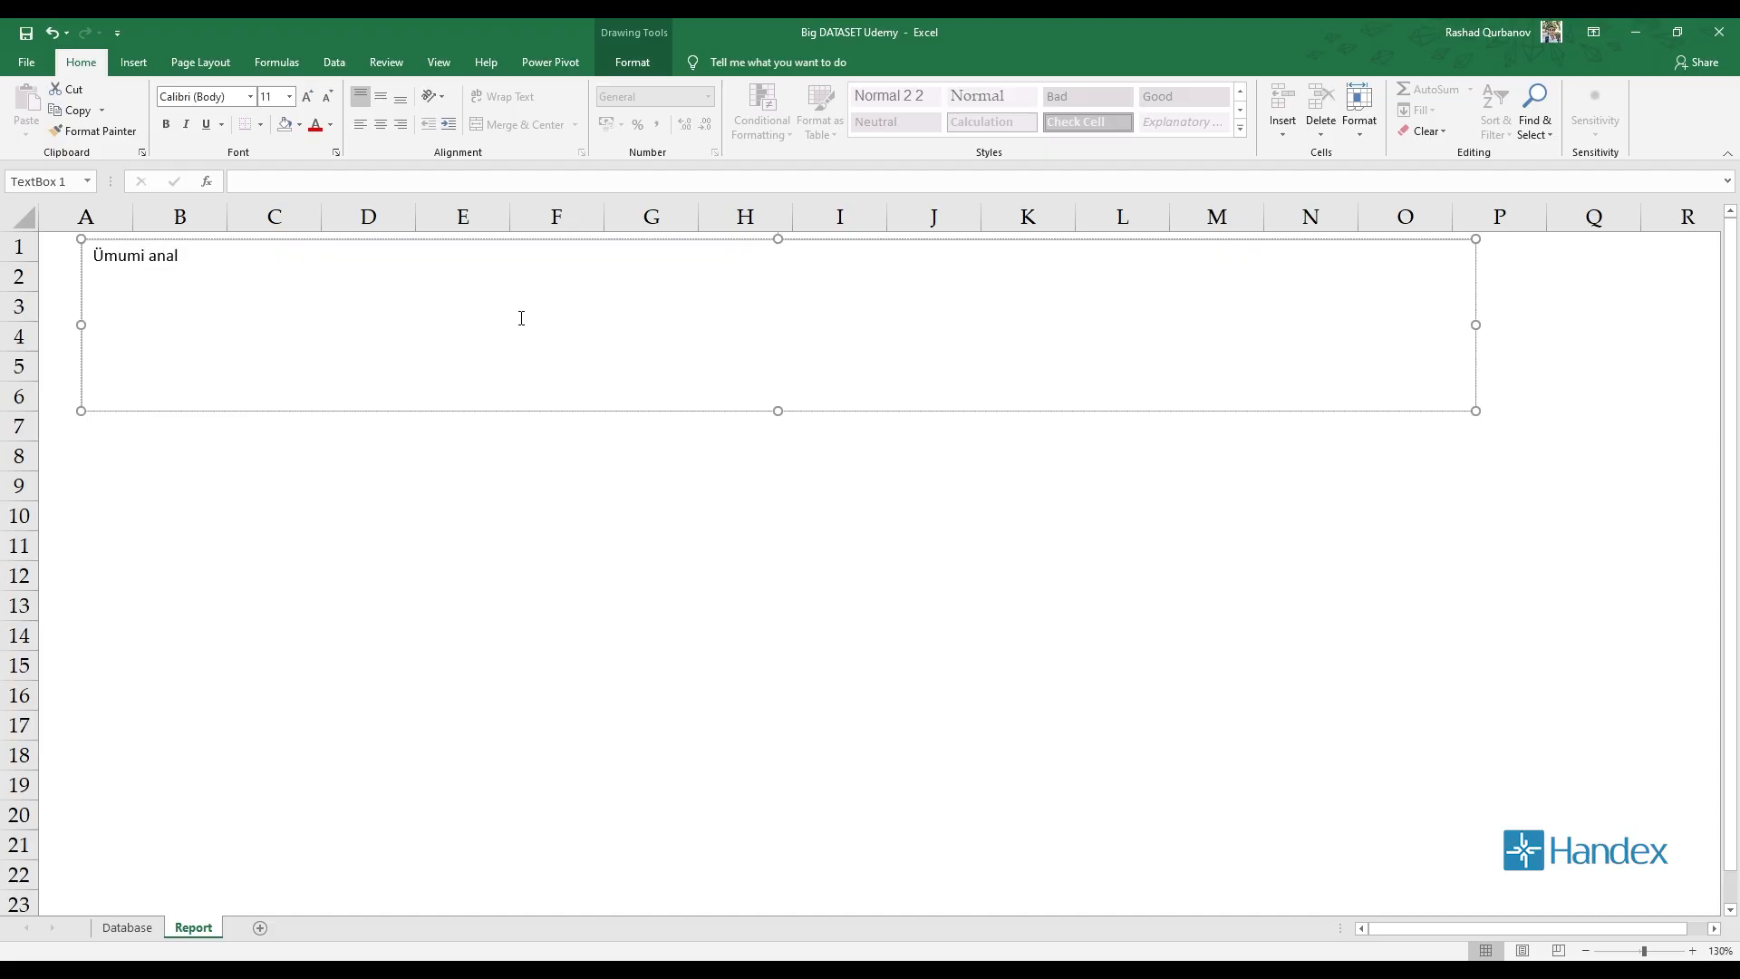
Enlarge the "Ümumi analiz" title to 36 pt and set its font to Palatino Linotype
left_click_drag(191, 256, 91, 256)
left_click(308, 96)
left_click(308, 96)
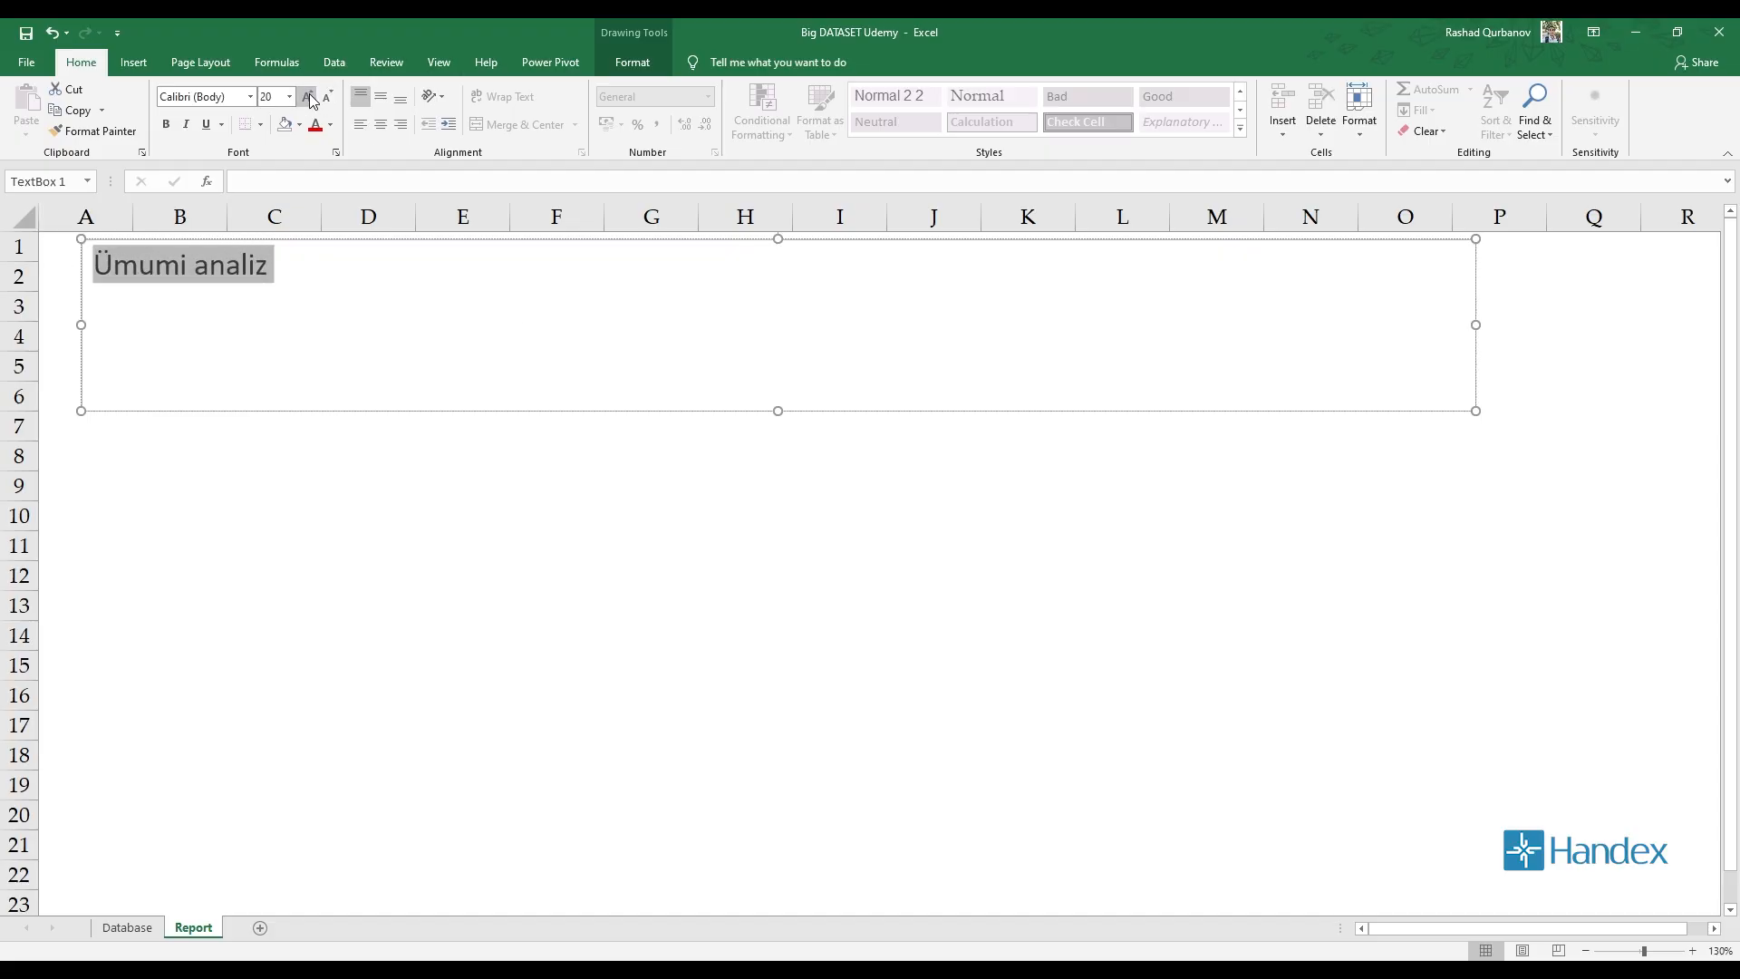
left_click(308, 96)
left_click(238, 96)
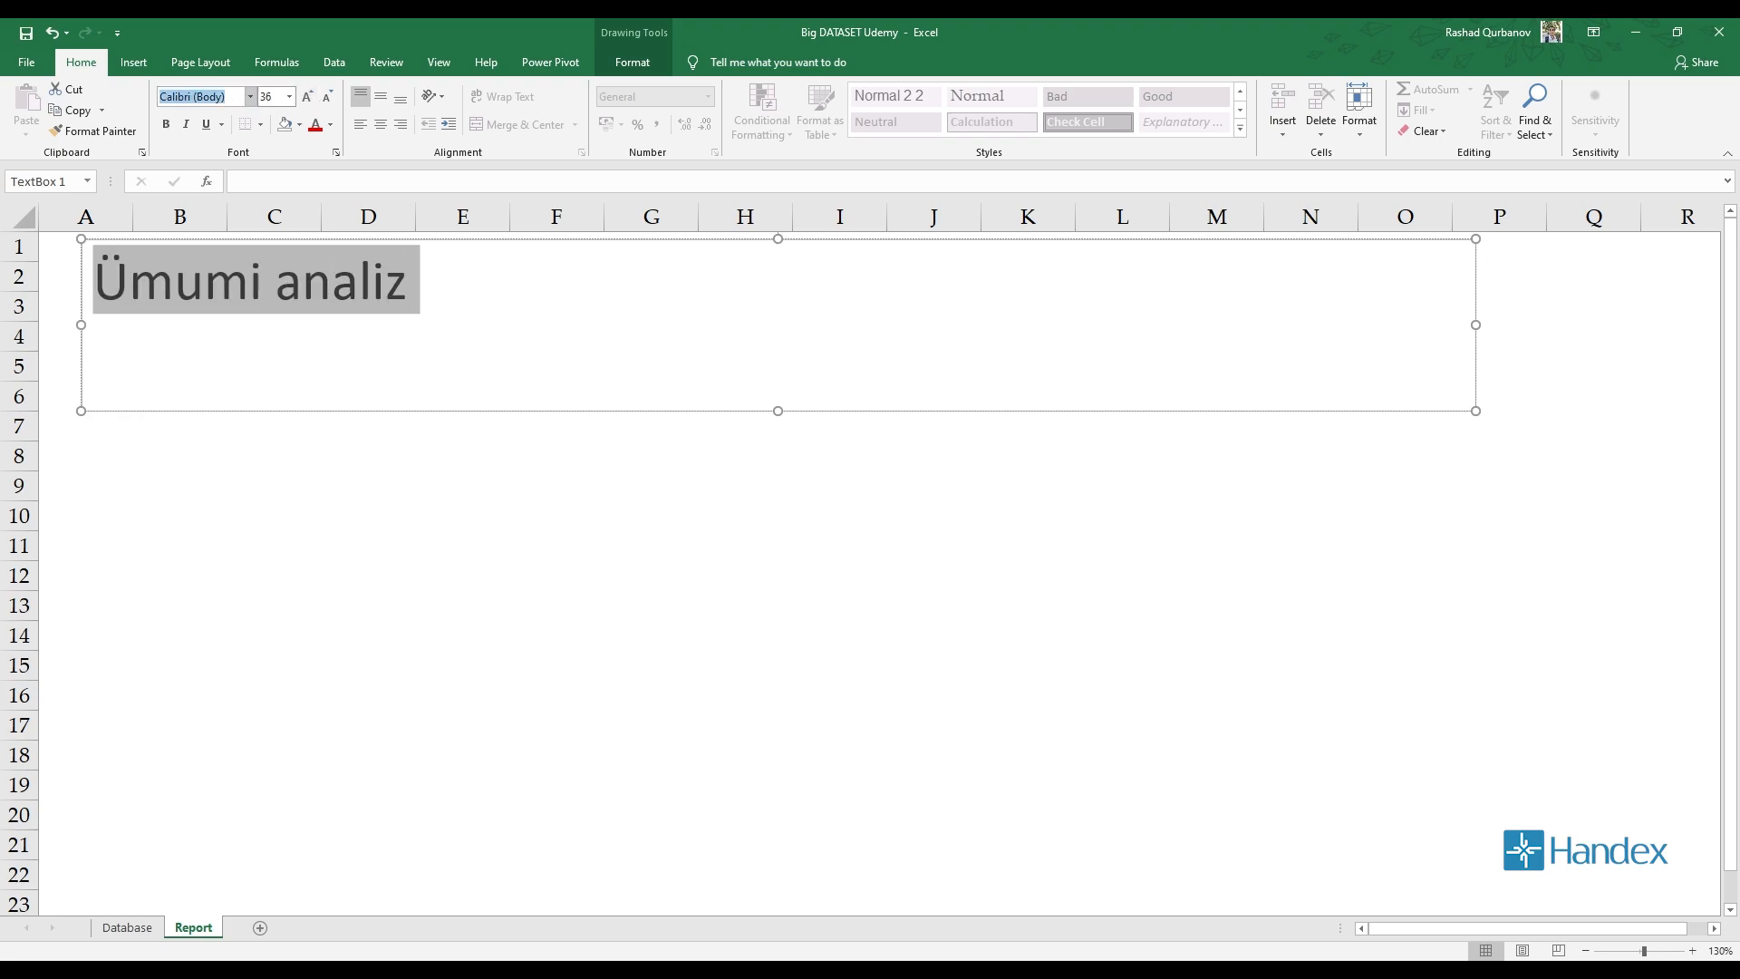
type("Palatino Linotype")
key("Return")
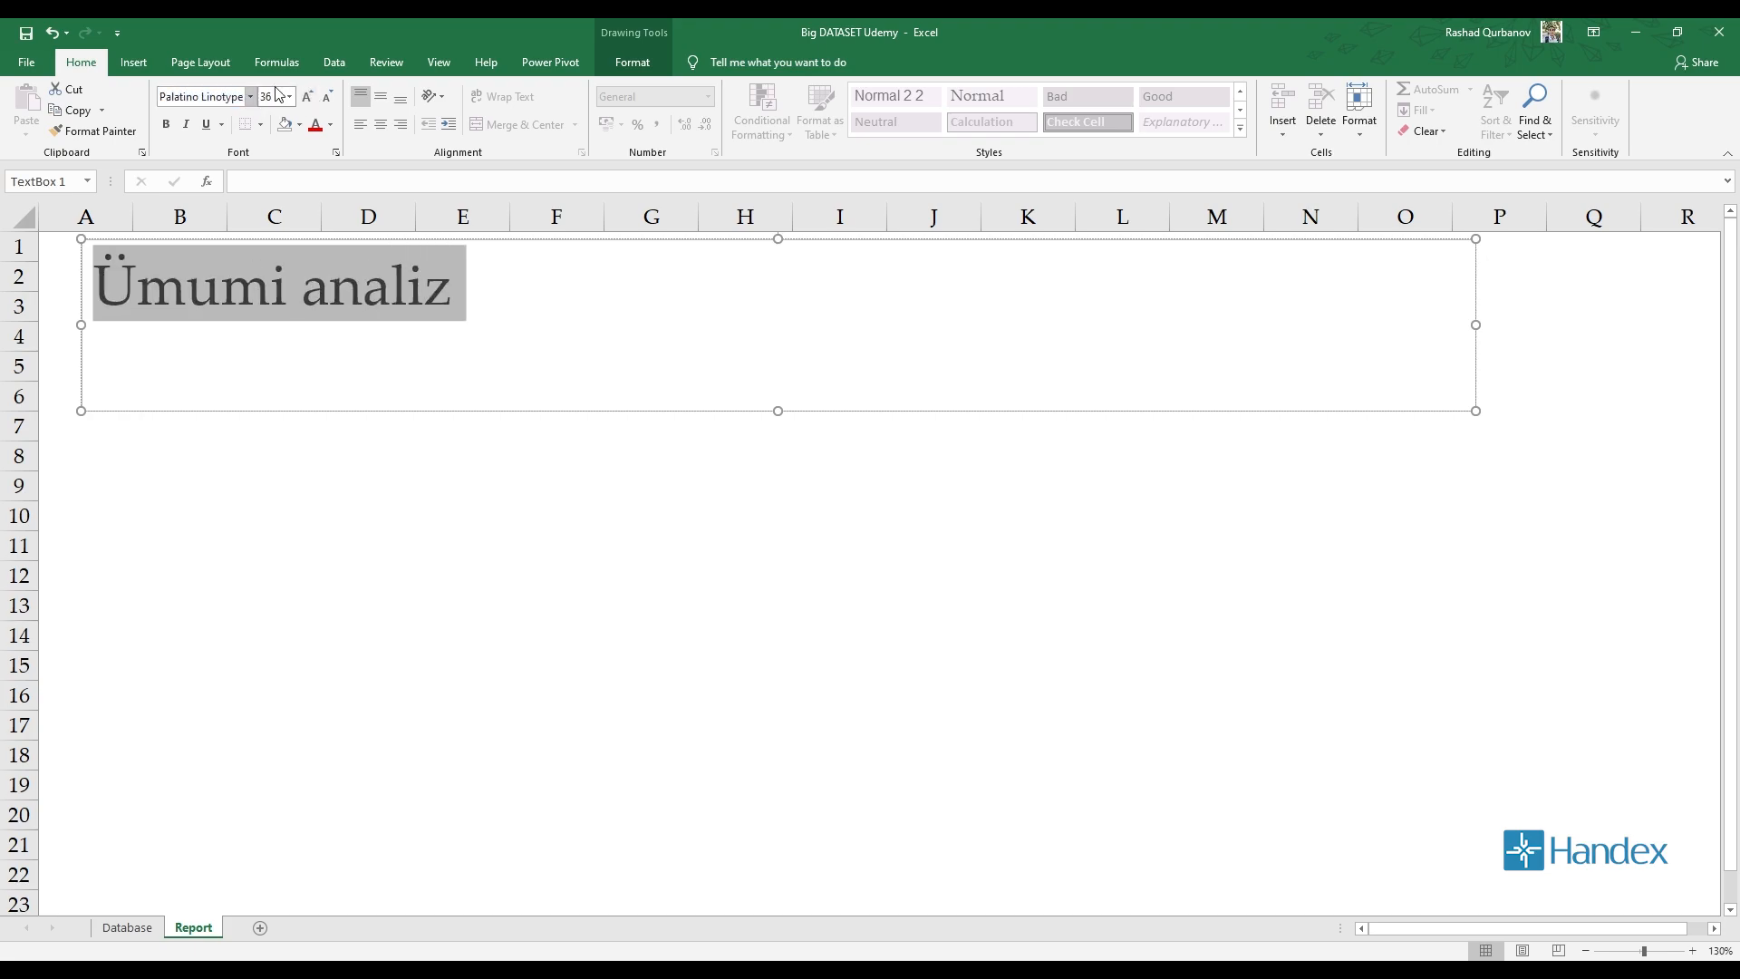
Centre the title text horizontally and vertically inside its text box
left_click(378, 133)
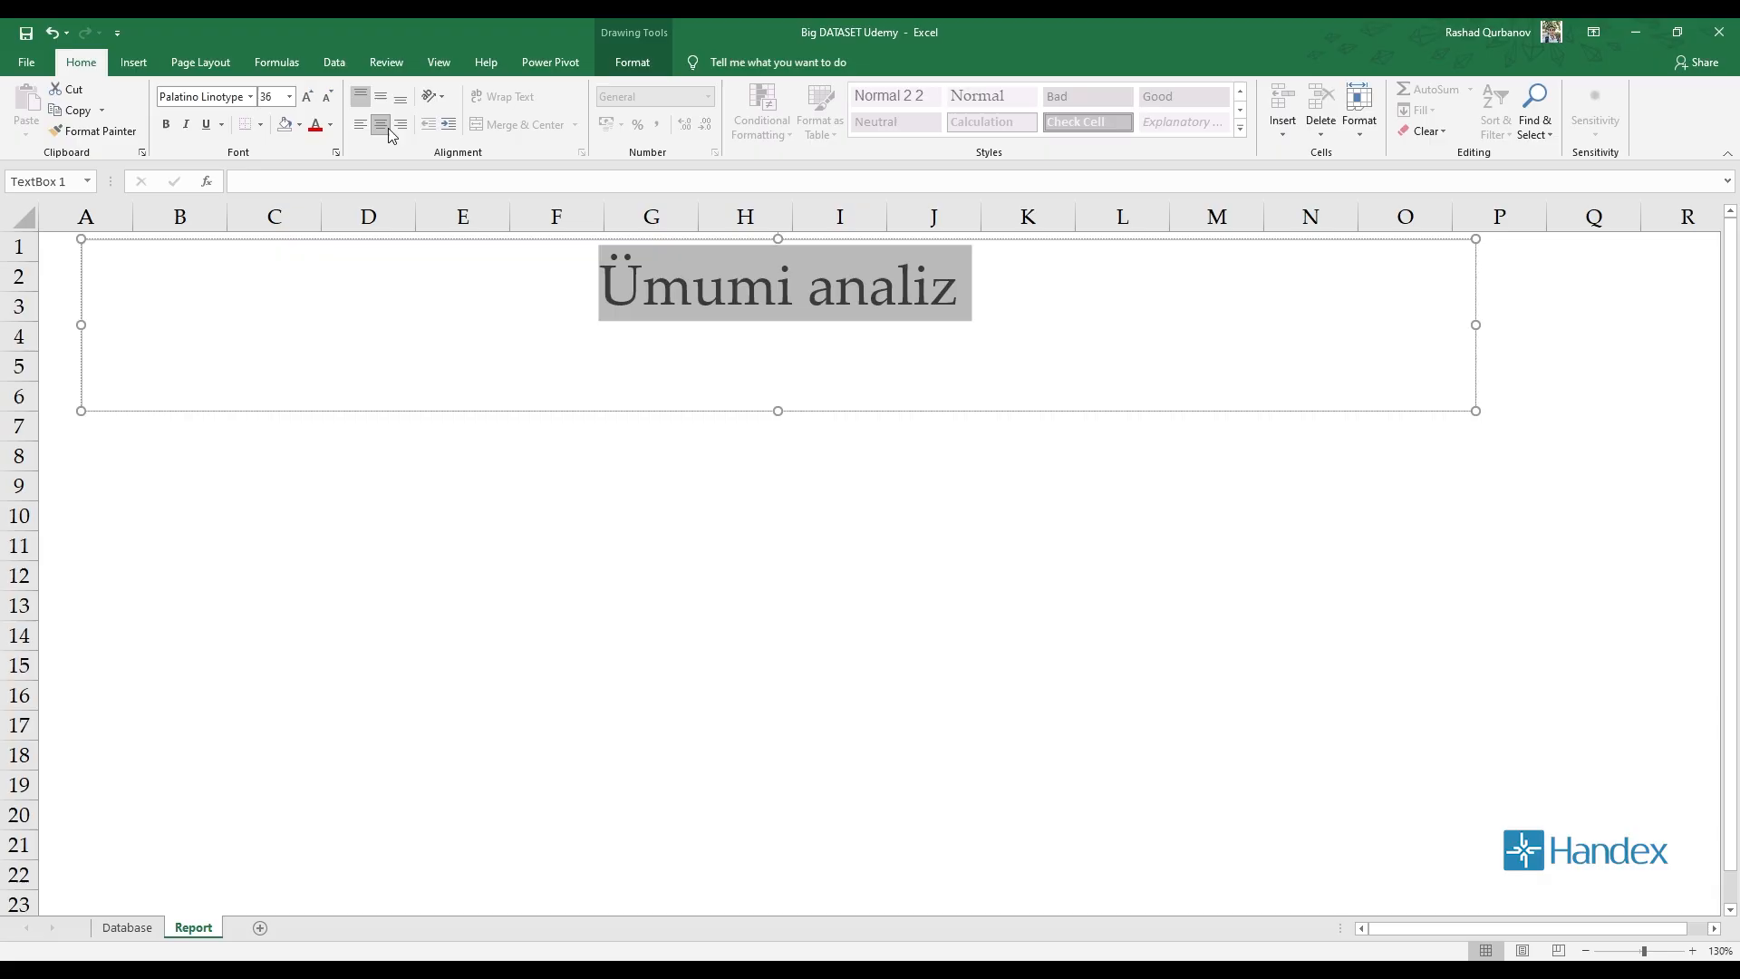
left_click(381, 96)
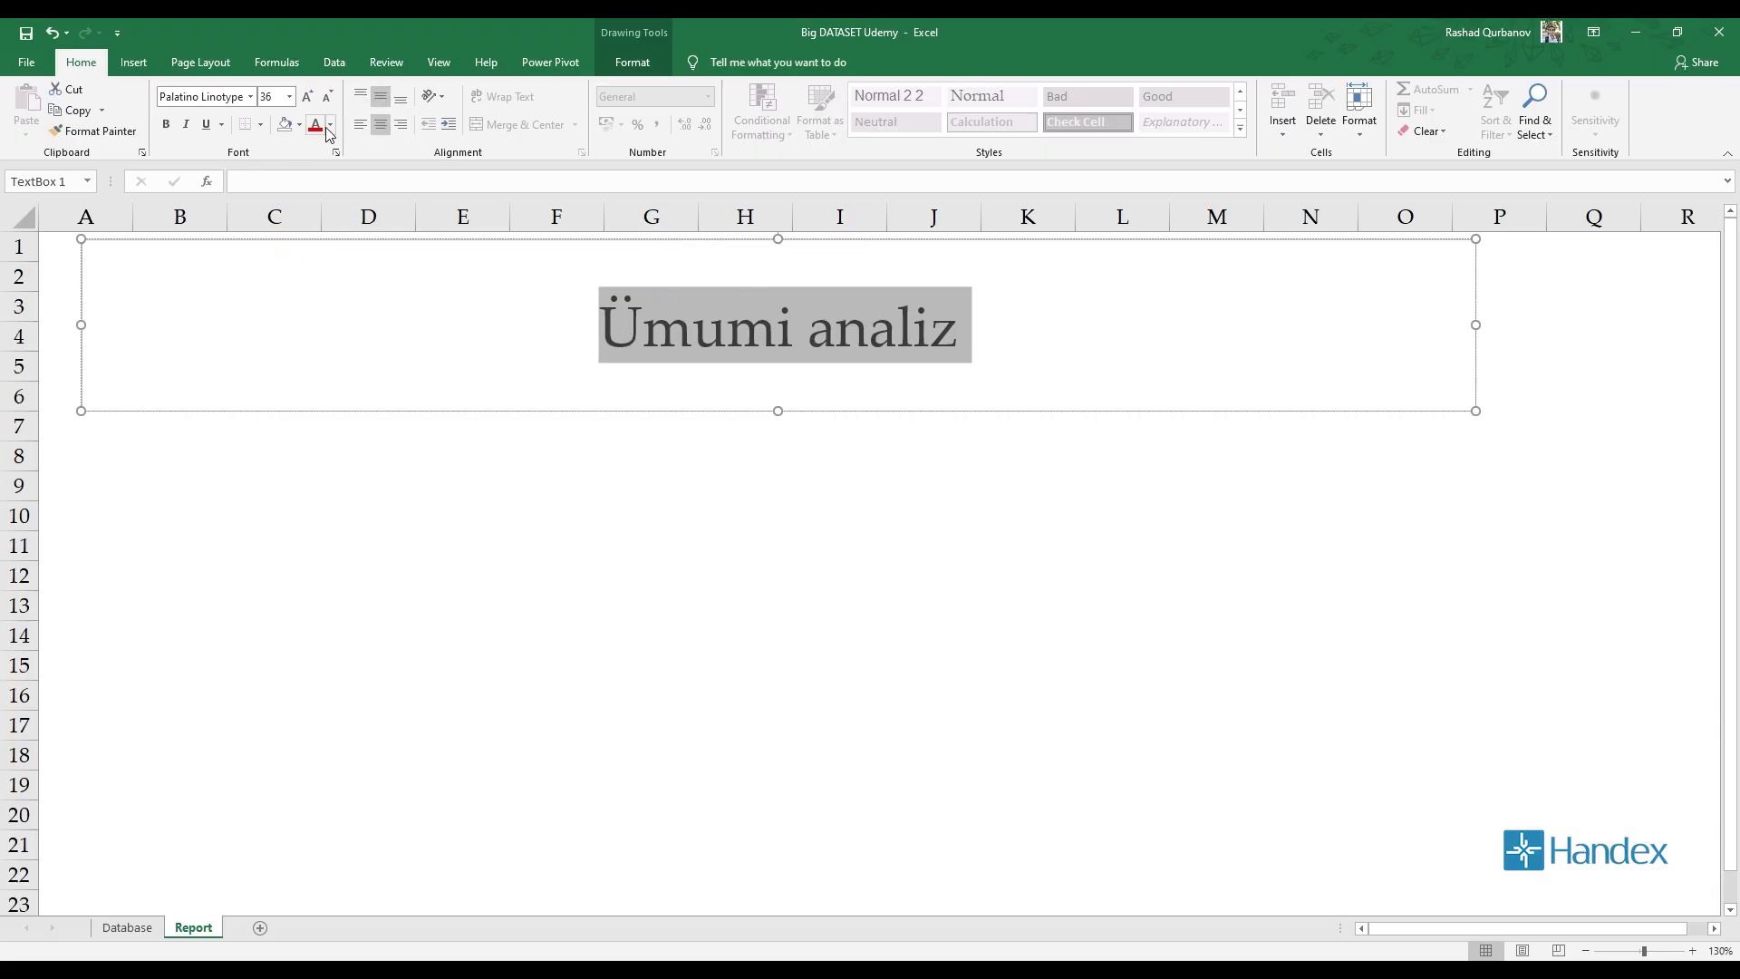
left_click(522, 544)
left_click(1174, 331)
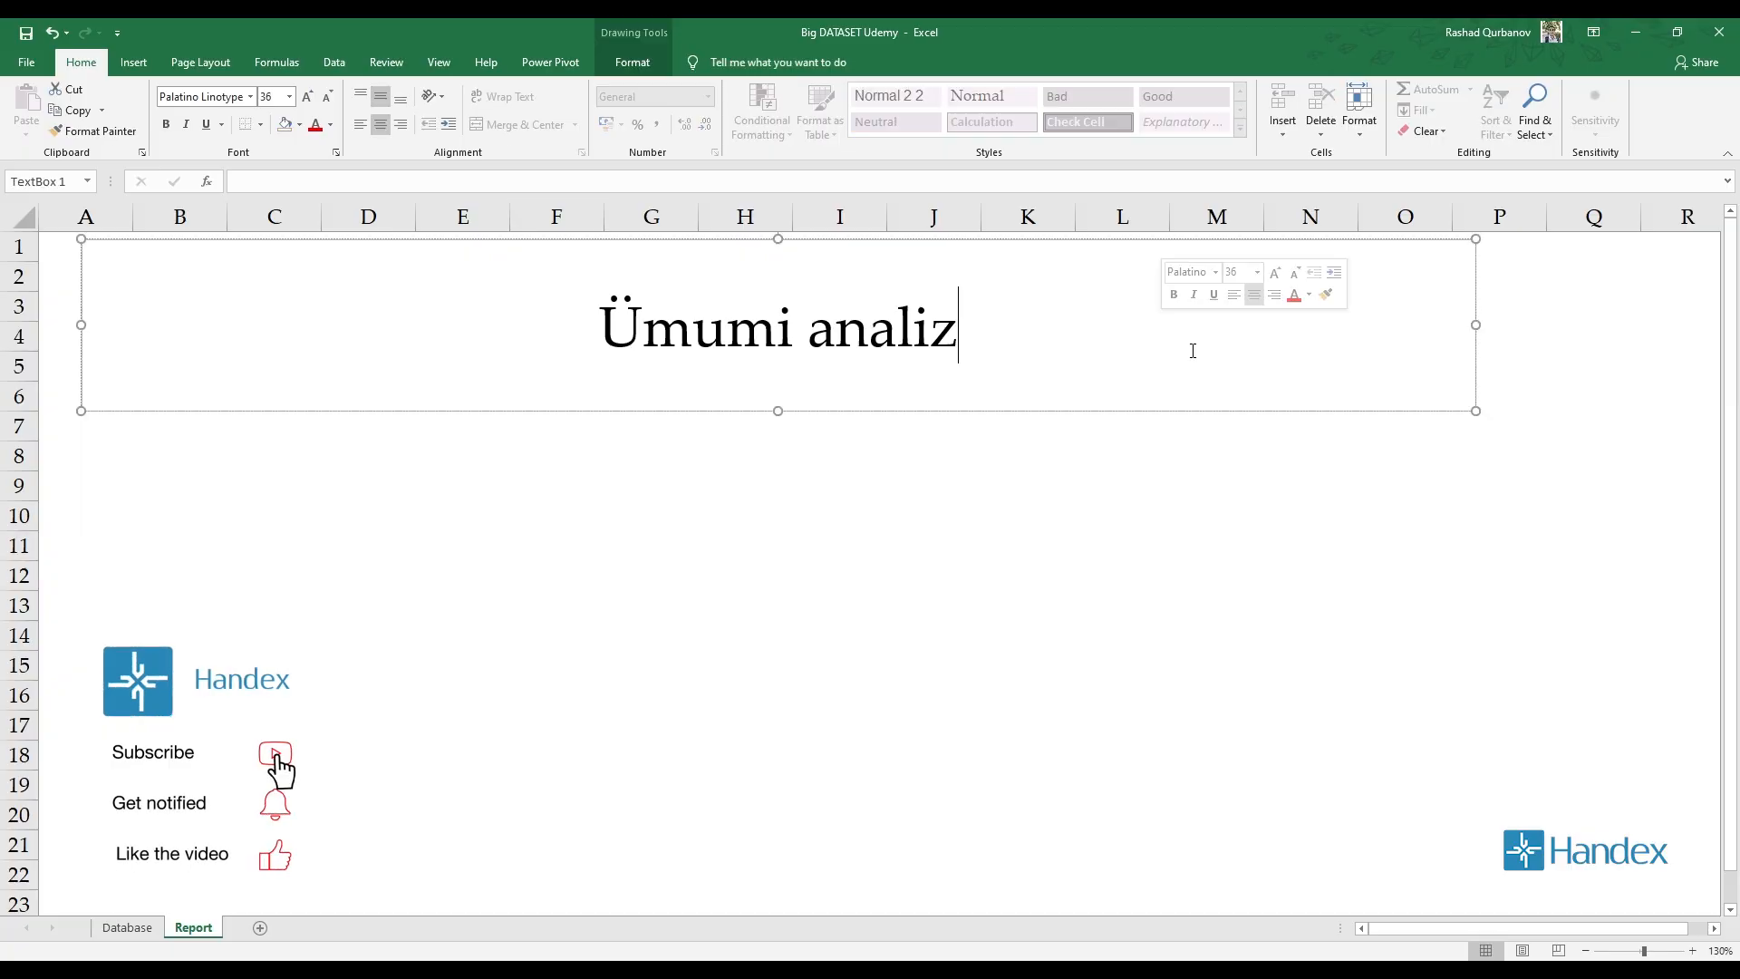
Fill the title text box with light green and remove its outline
left_click(1201, 412)
left_click(633, 61)
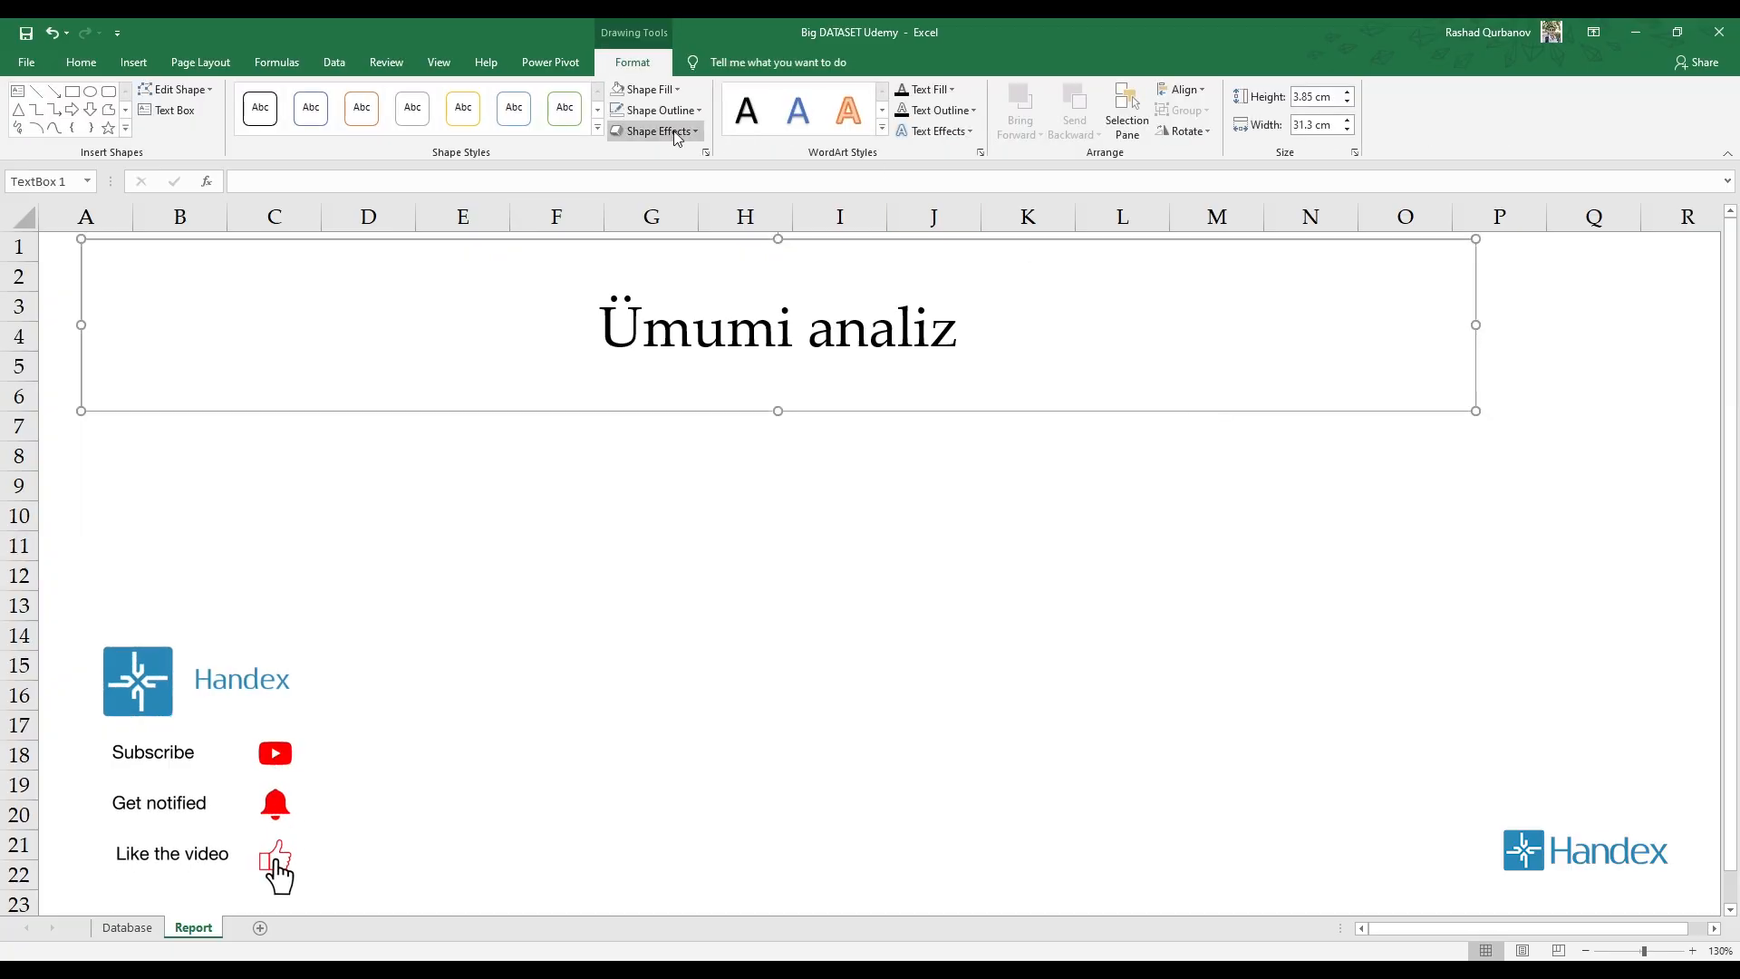
left_click(675, 89)
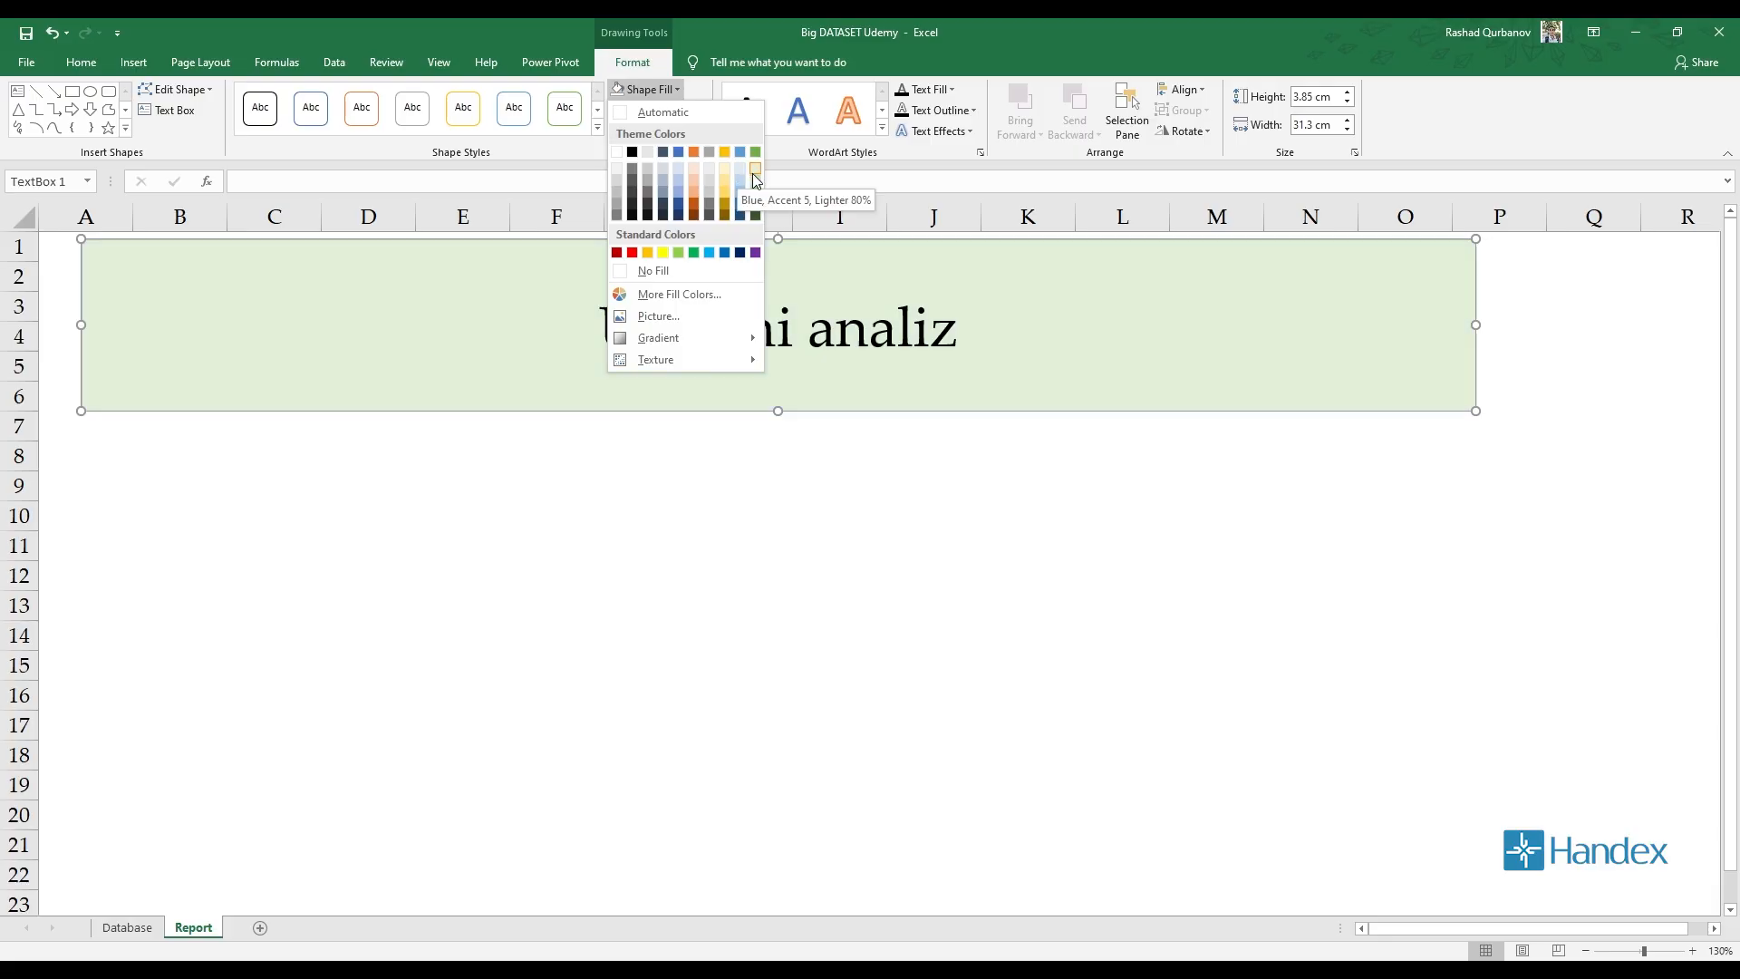
left_click(755, 180)
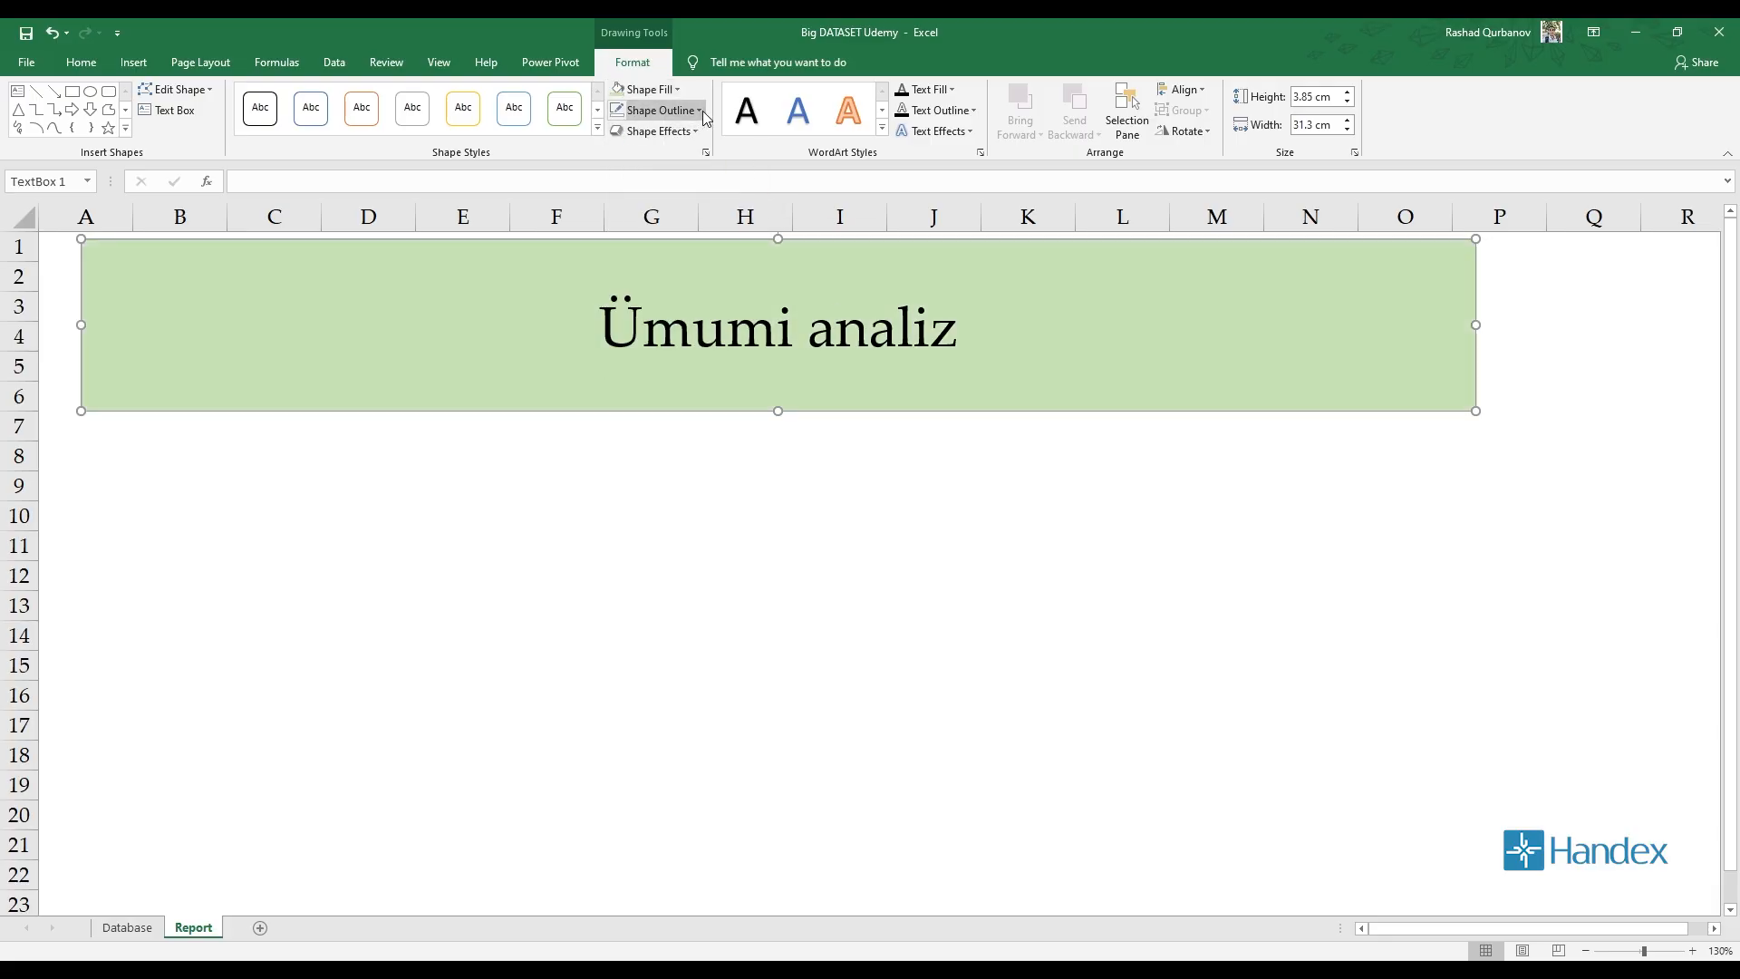
left_click(657, 110)
left_click(668, 291)
left_click(1028, 545)
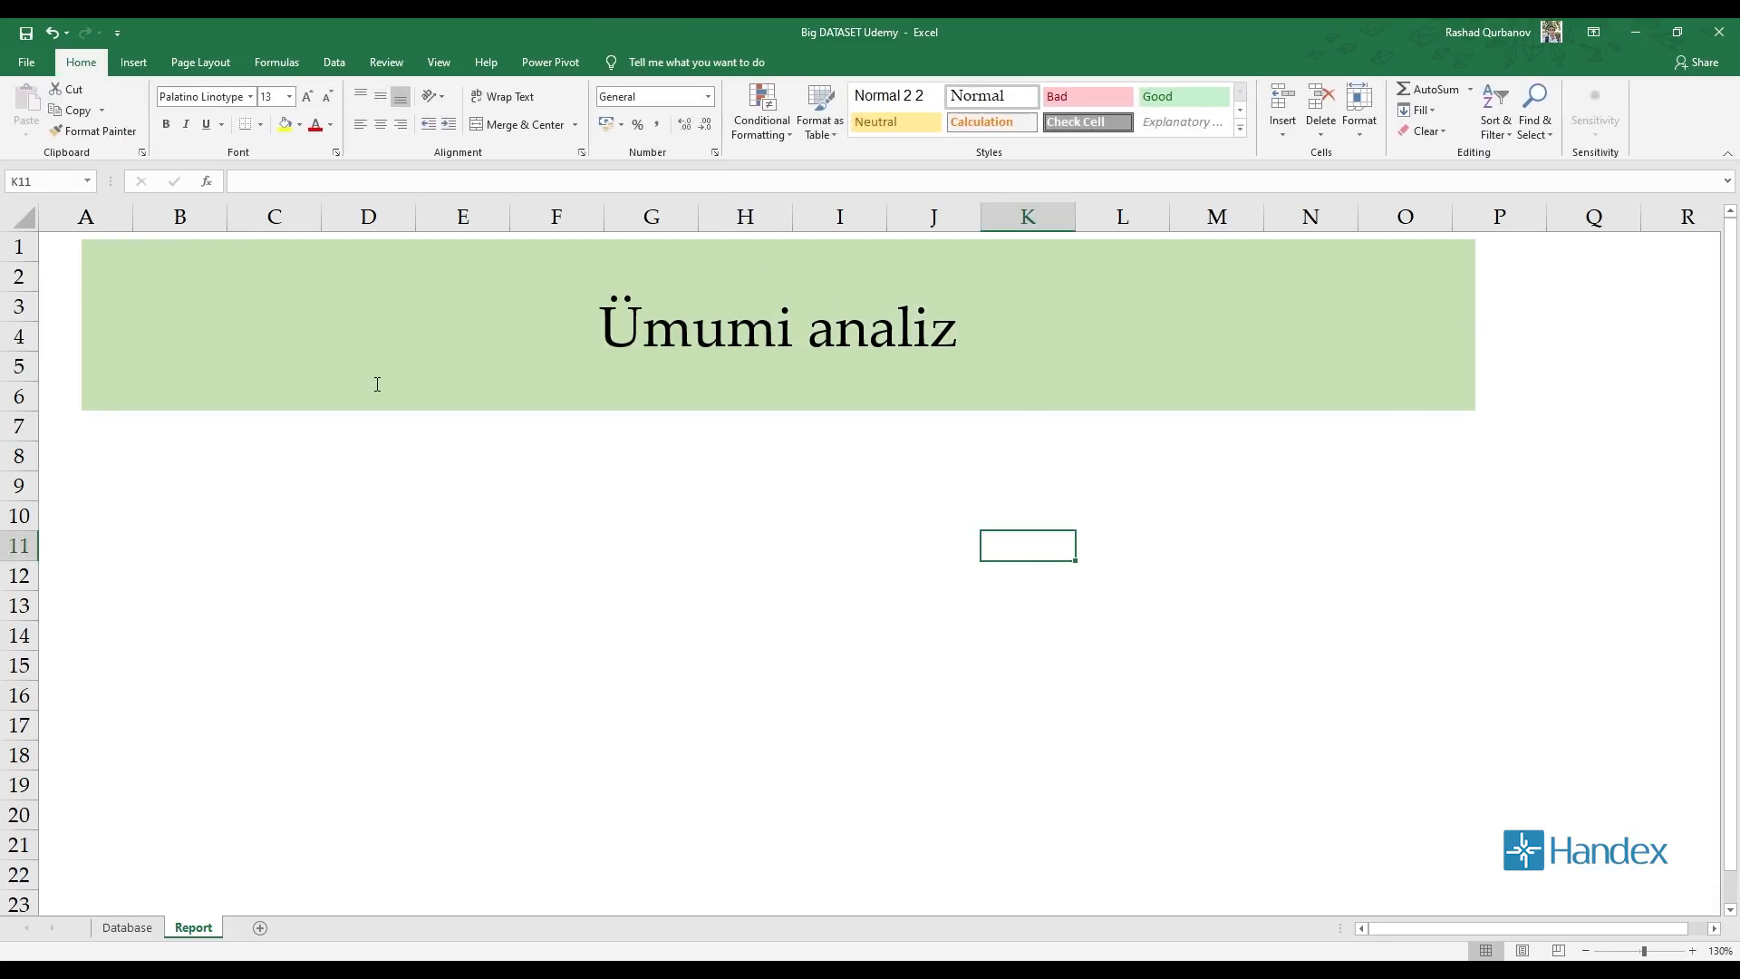
Colour the "Ümumi analiz" title text dark blue and make it bold
left_click_drag(602, 317, 970, 327)
left_click(133, 62)
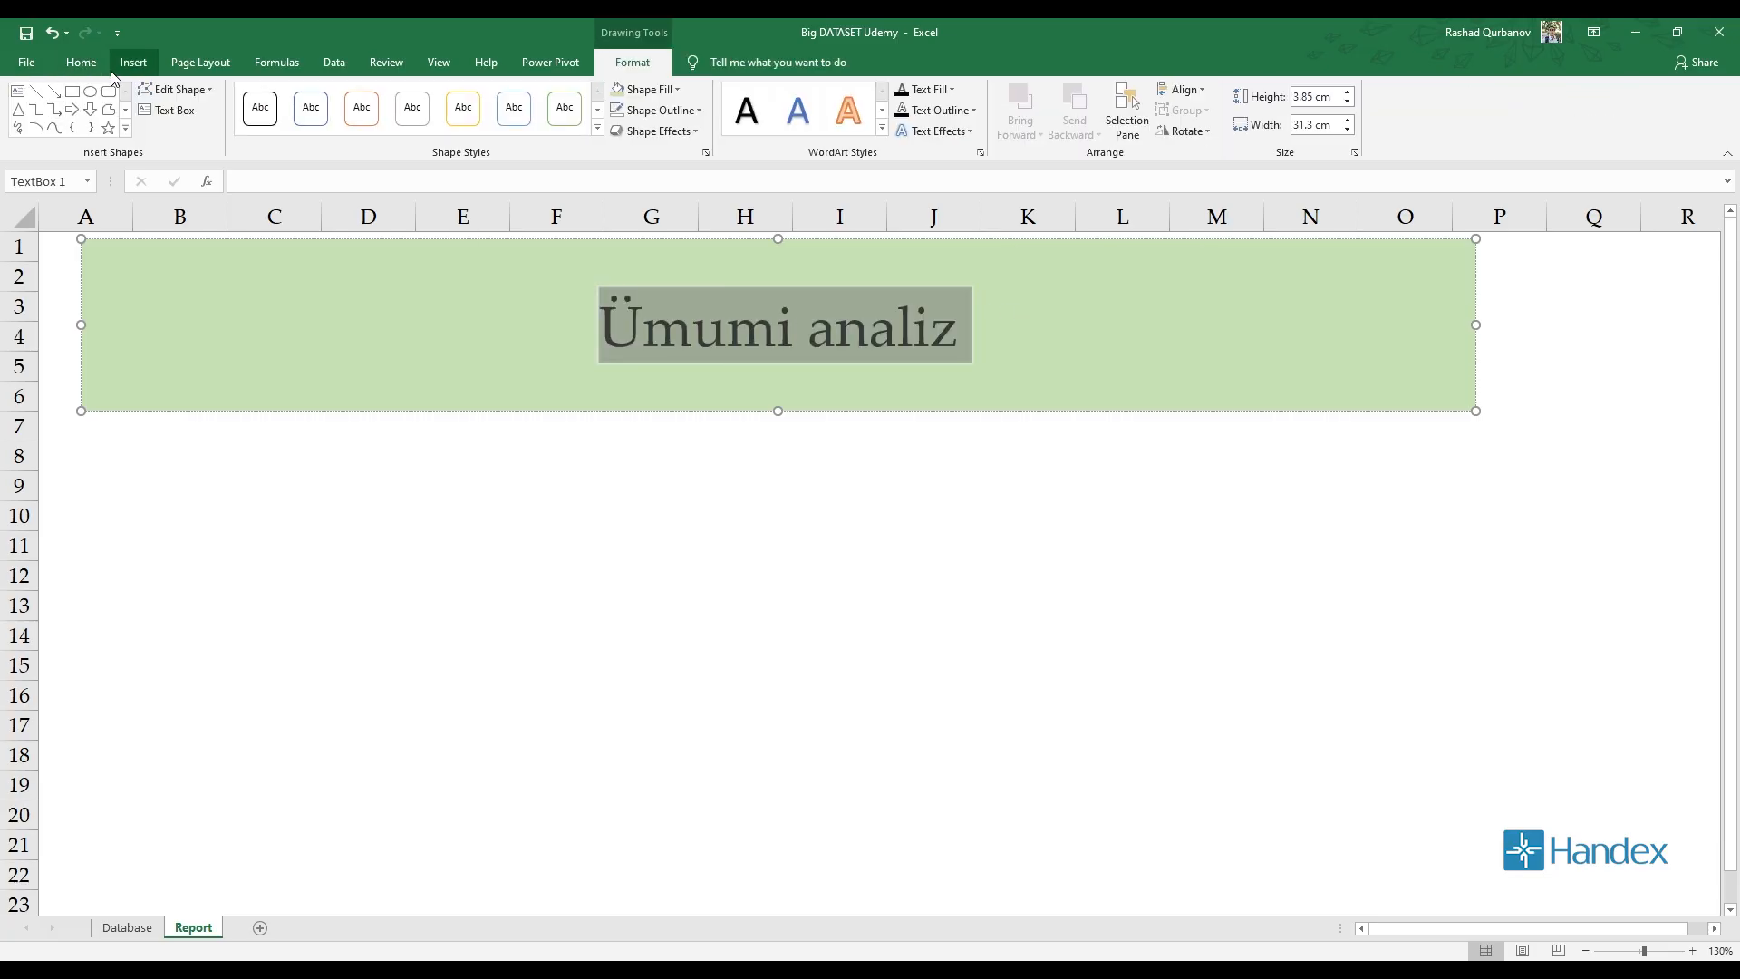
left_click(81, 62)
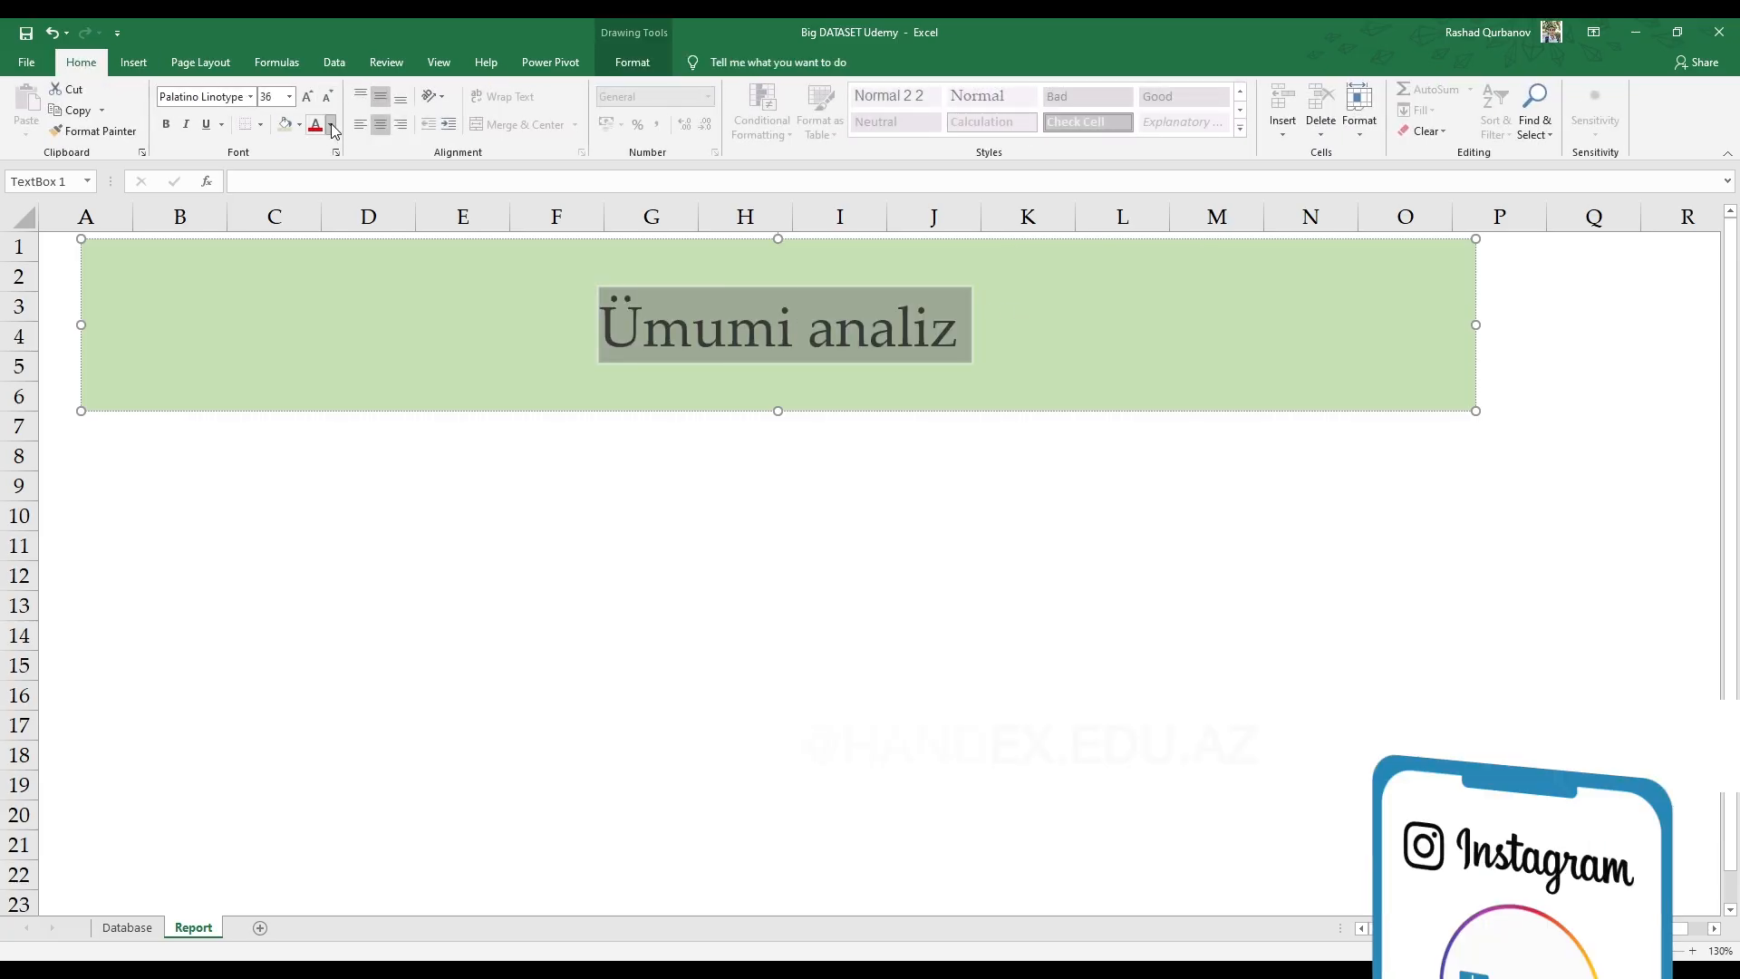
left_click(330, 124)
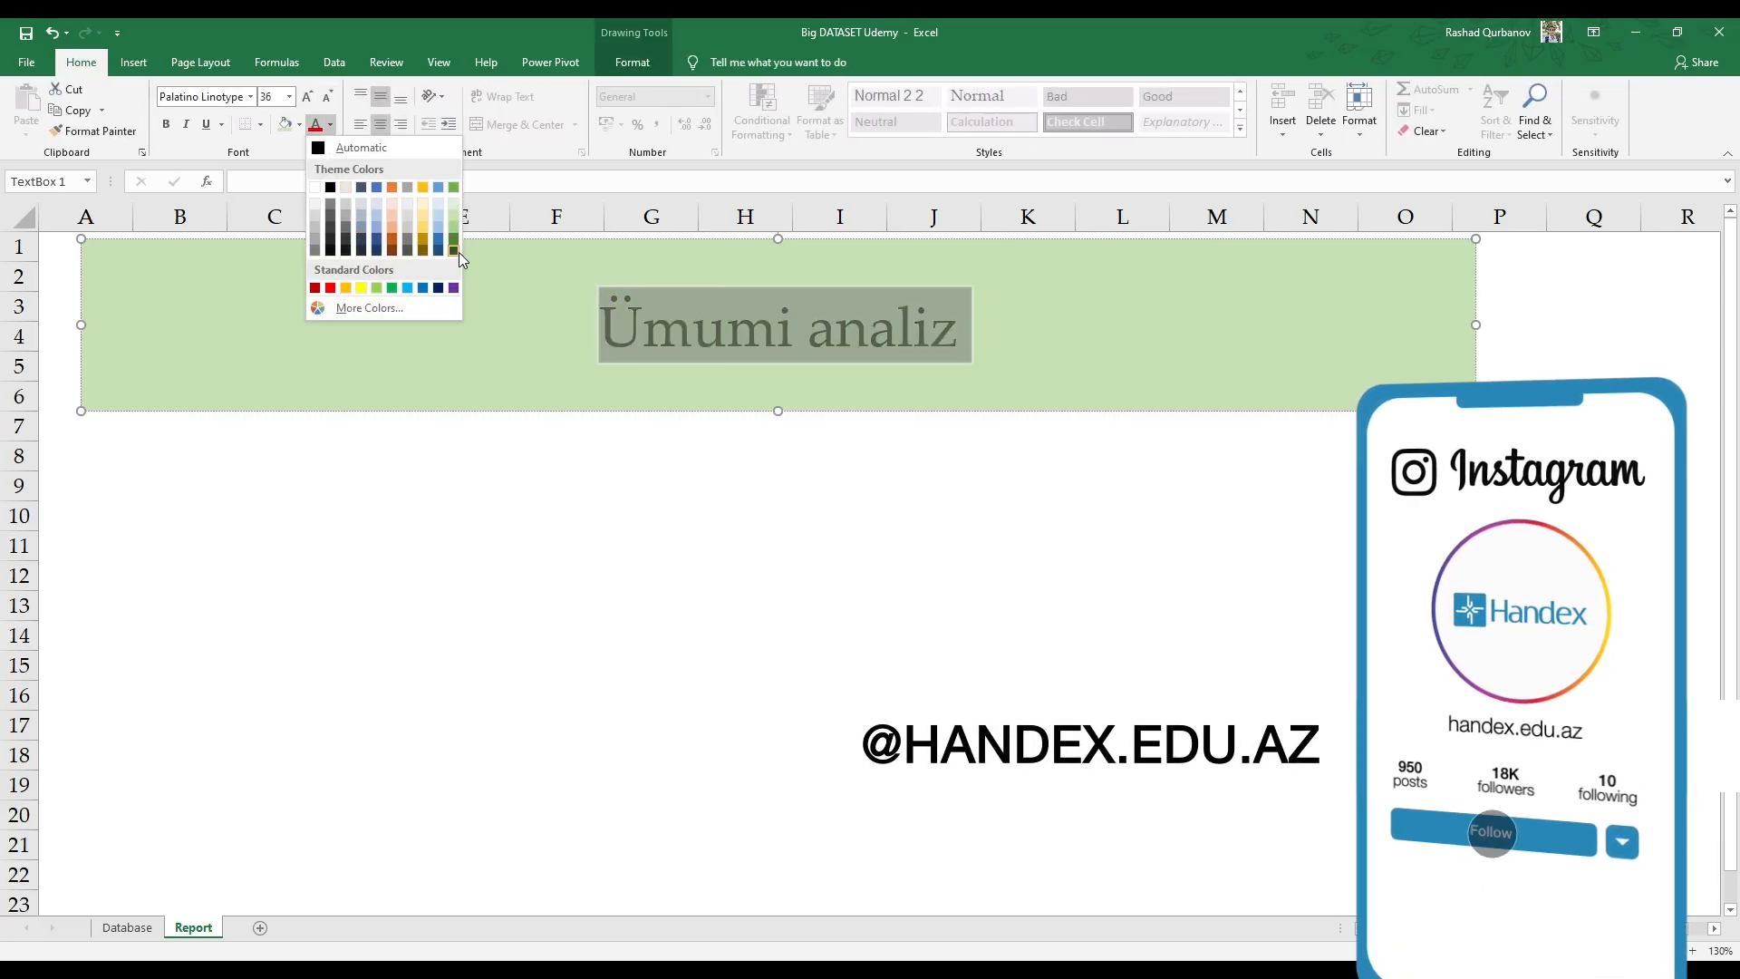
left_click(383, 254)
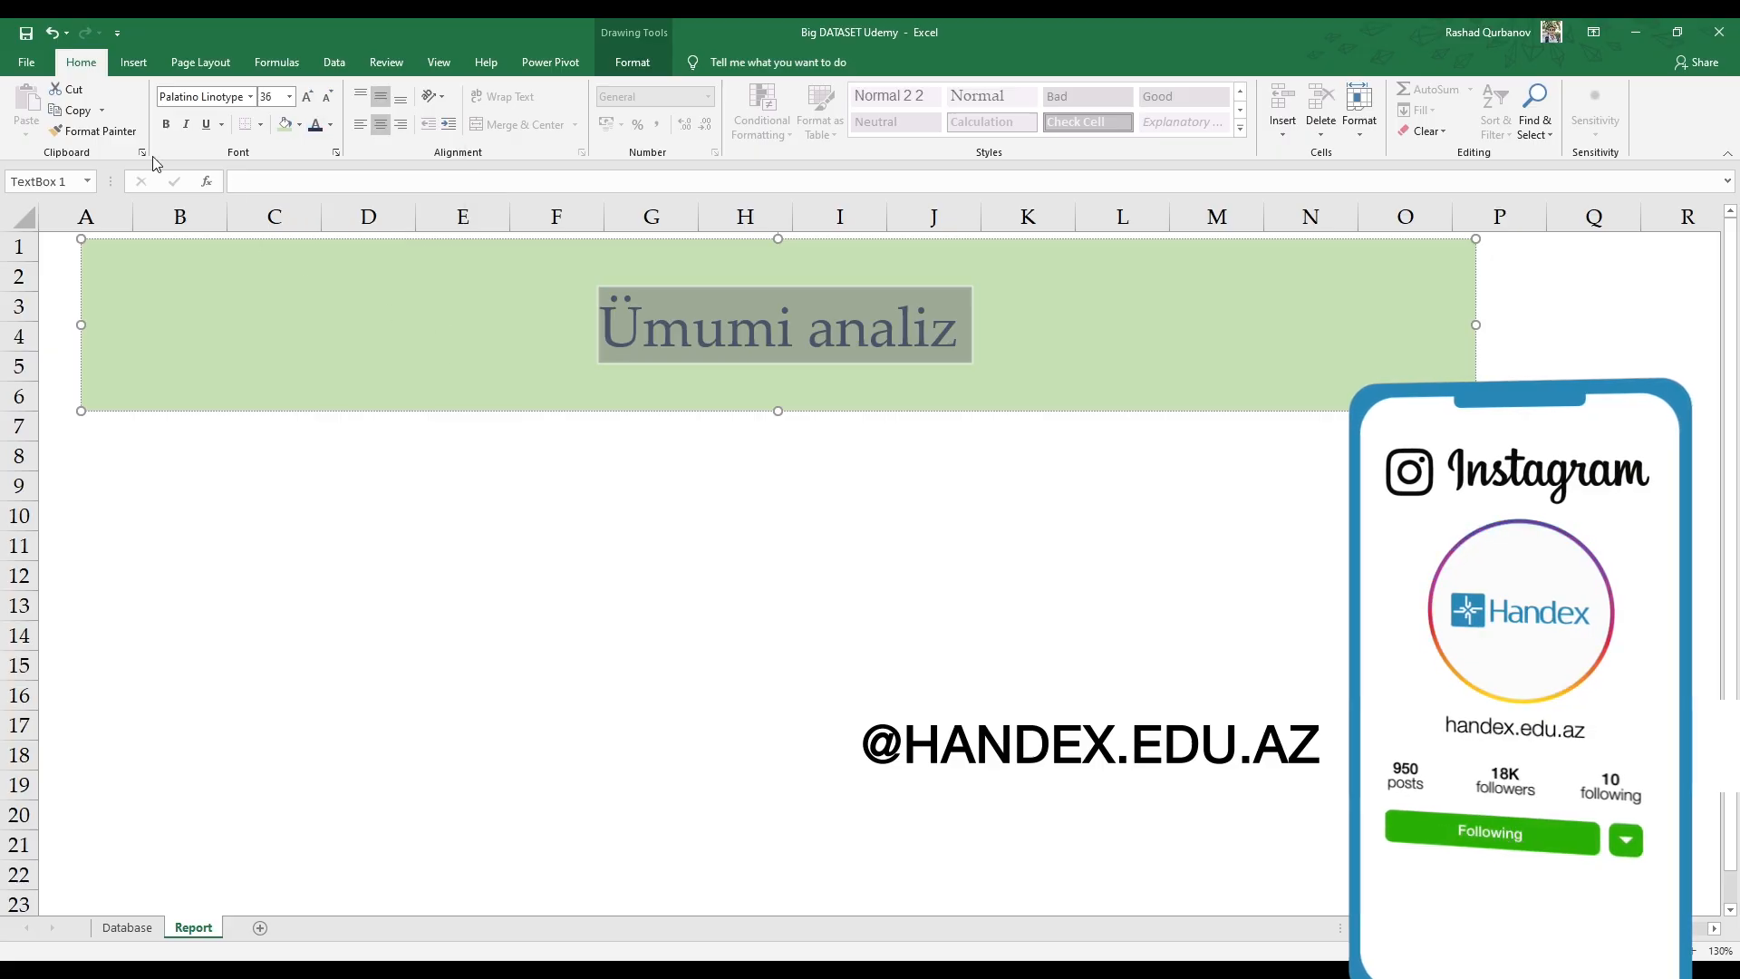
key("ctrl+b")
key("Escape")
key("Escape")
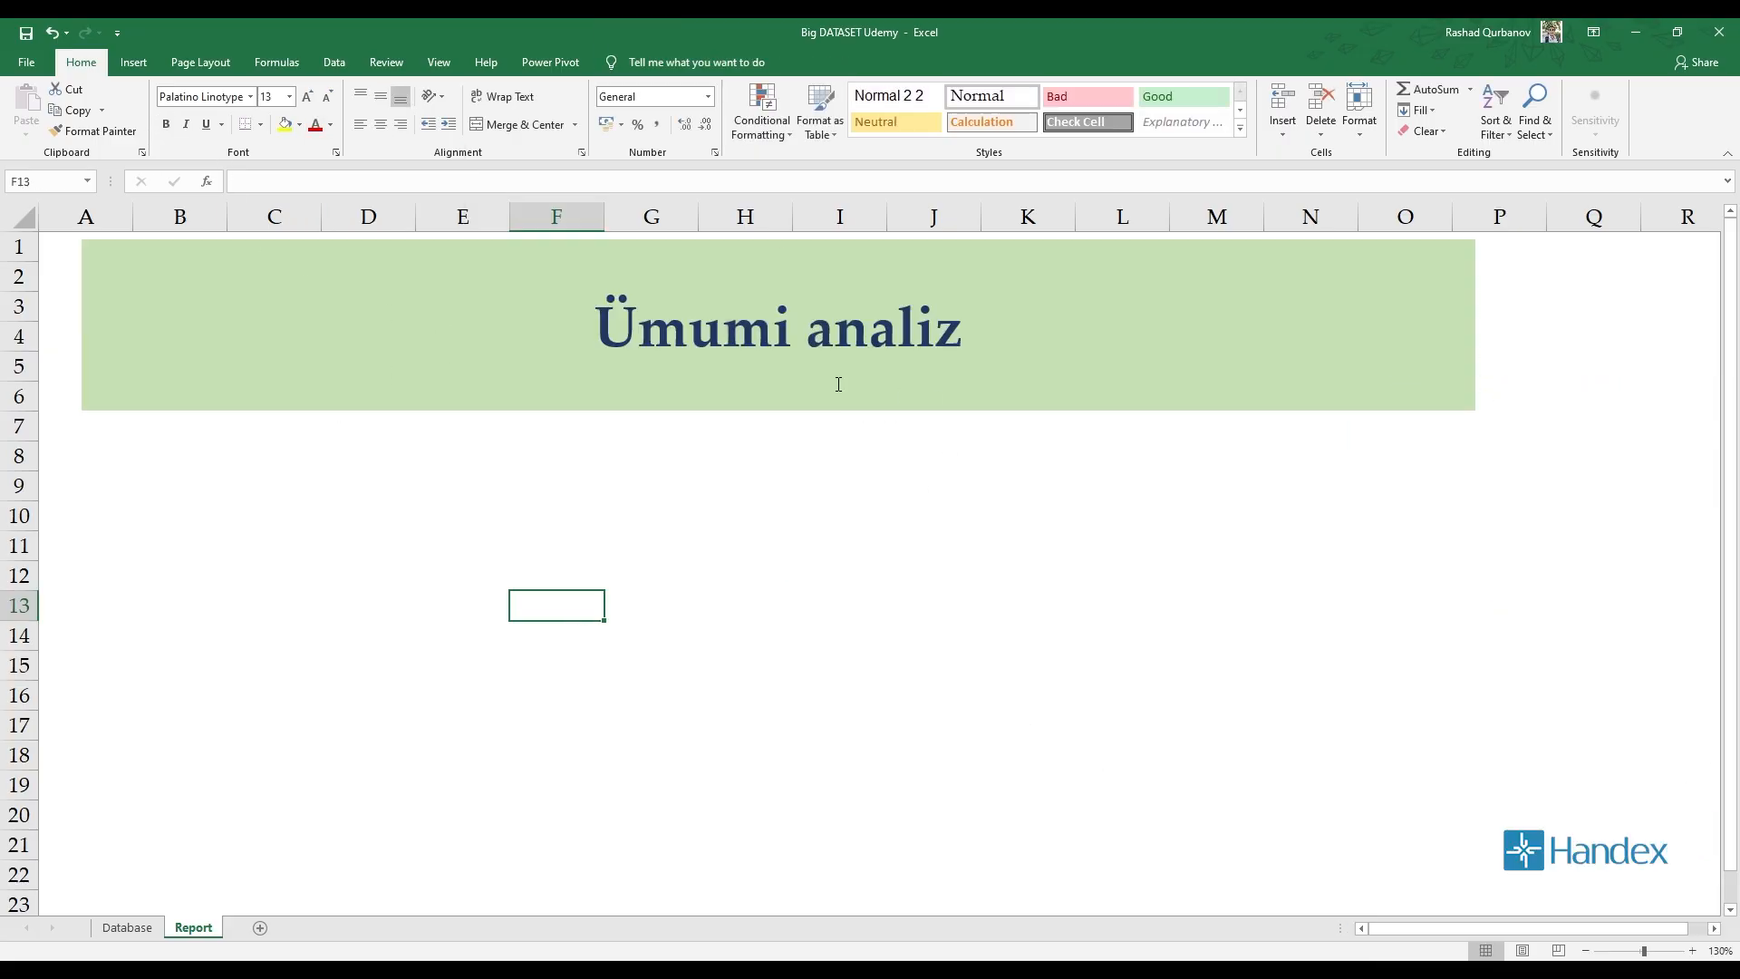
Shrink the title text box from its lower-left corner so it covers about rows 1 to 4, columns A to O
left_click(794, 374)
left_click(167, 418)
left_click(90, 401)
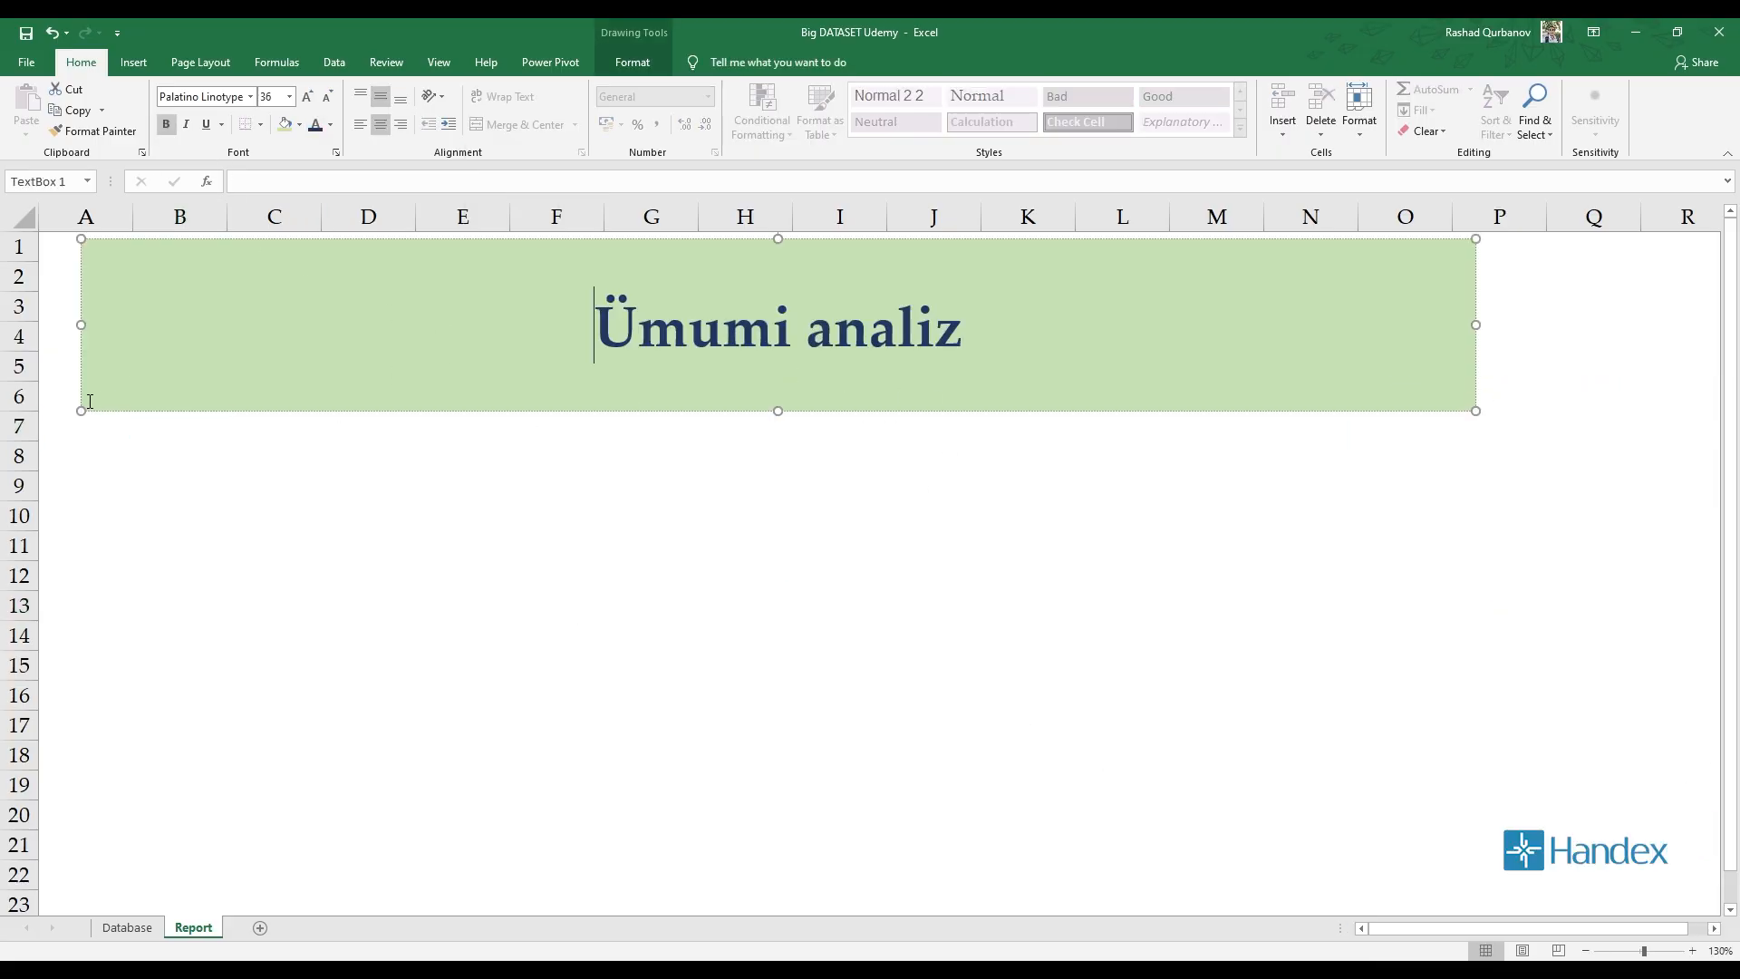
left_click_drag(81, 408, 166, 358)
left_click(494, 526)
scroll(678, 654, "down", 2)
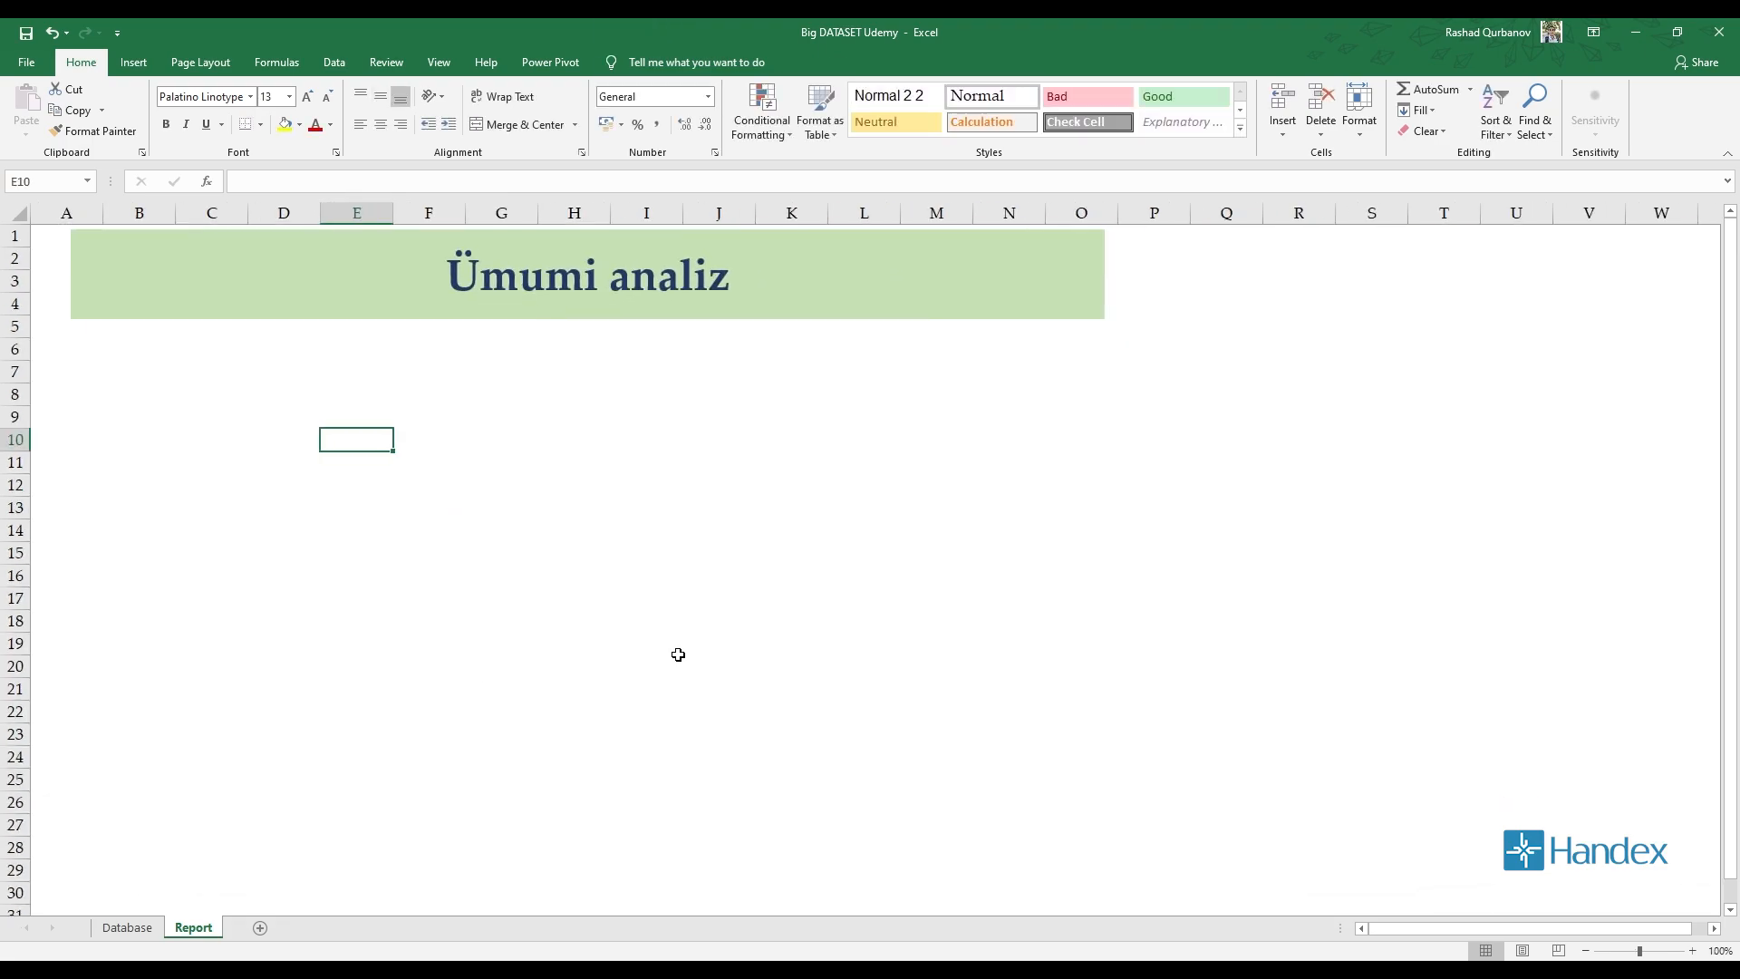
scroll(537, 586, "up", 2)
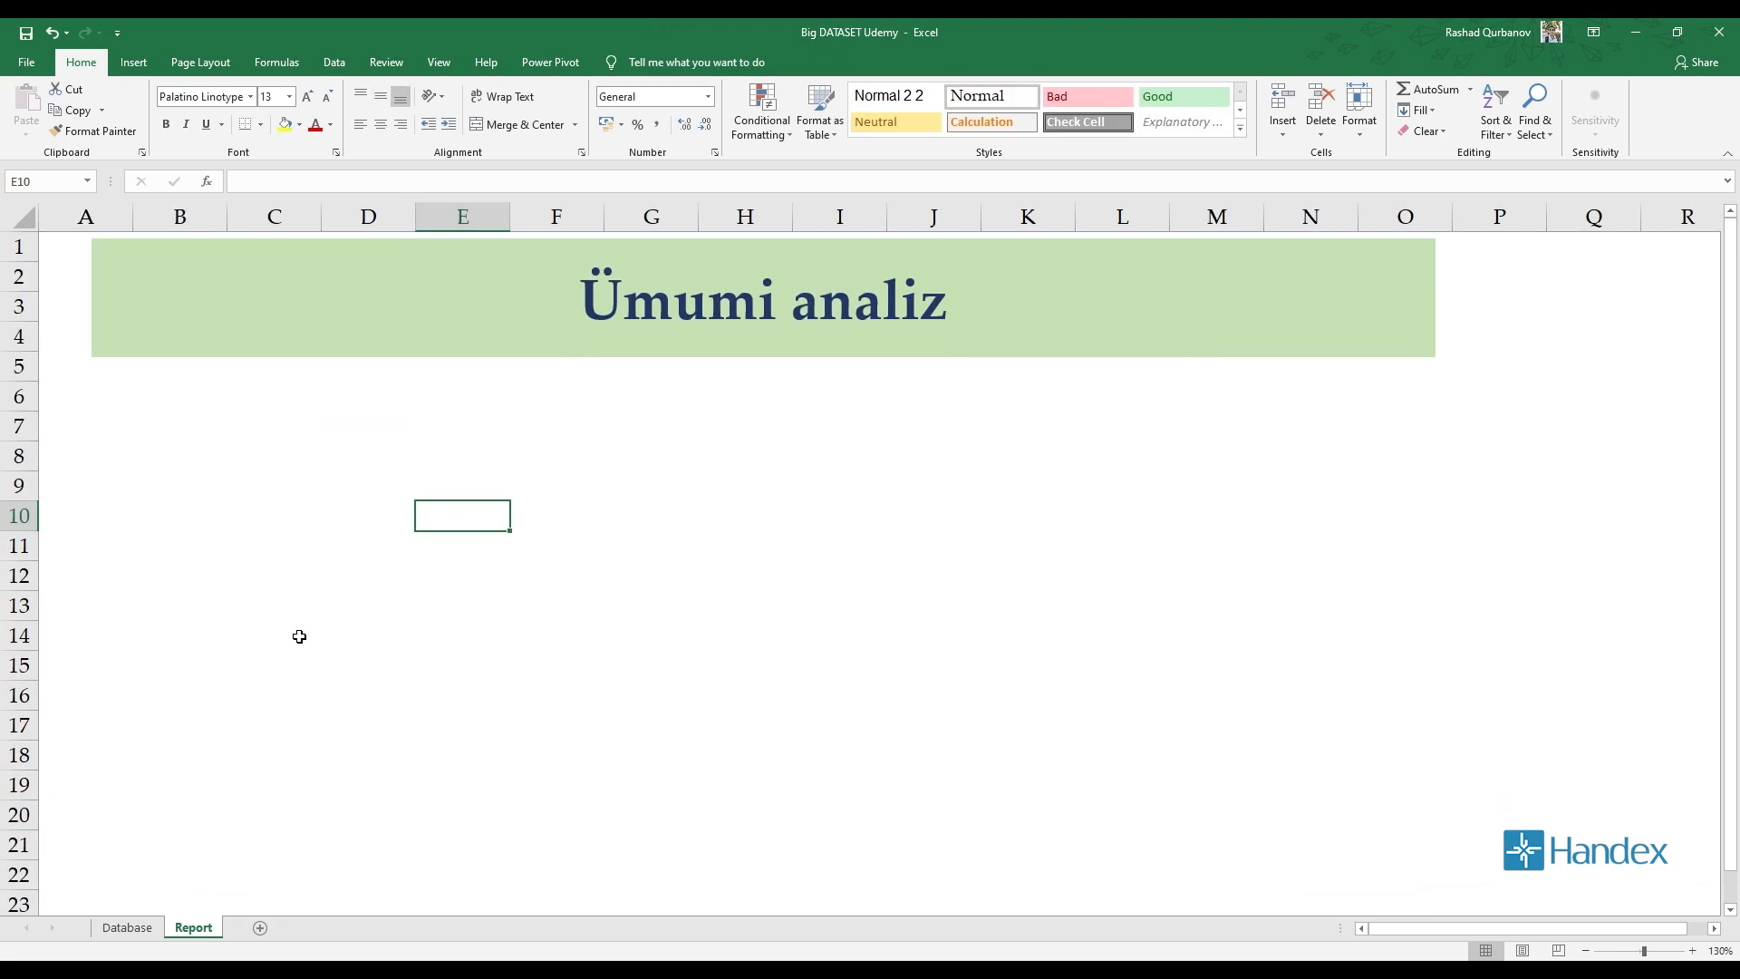
Go to the Database sheet and select a cell inside the employee data
left_click(145, 927)
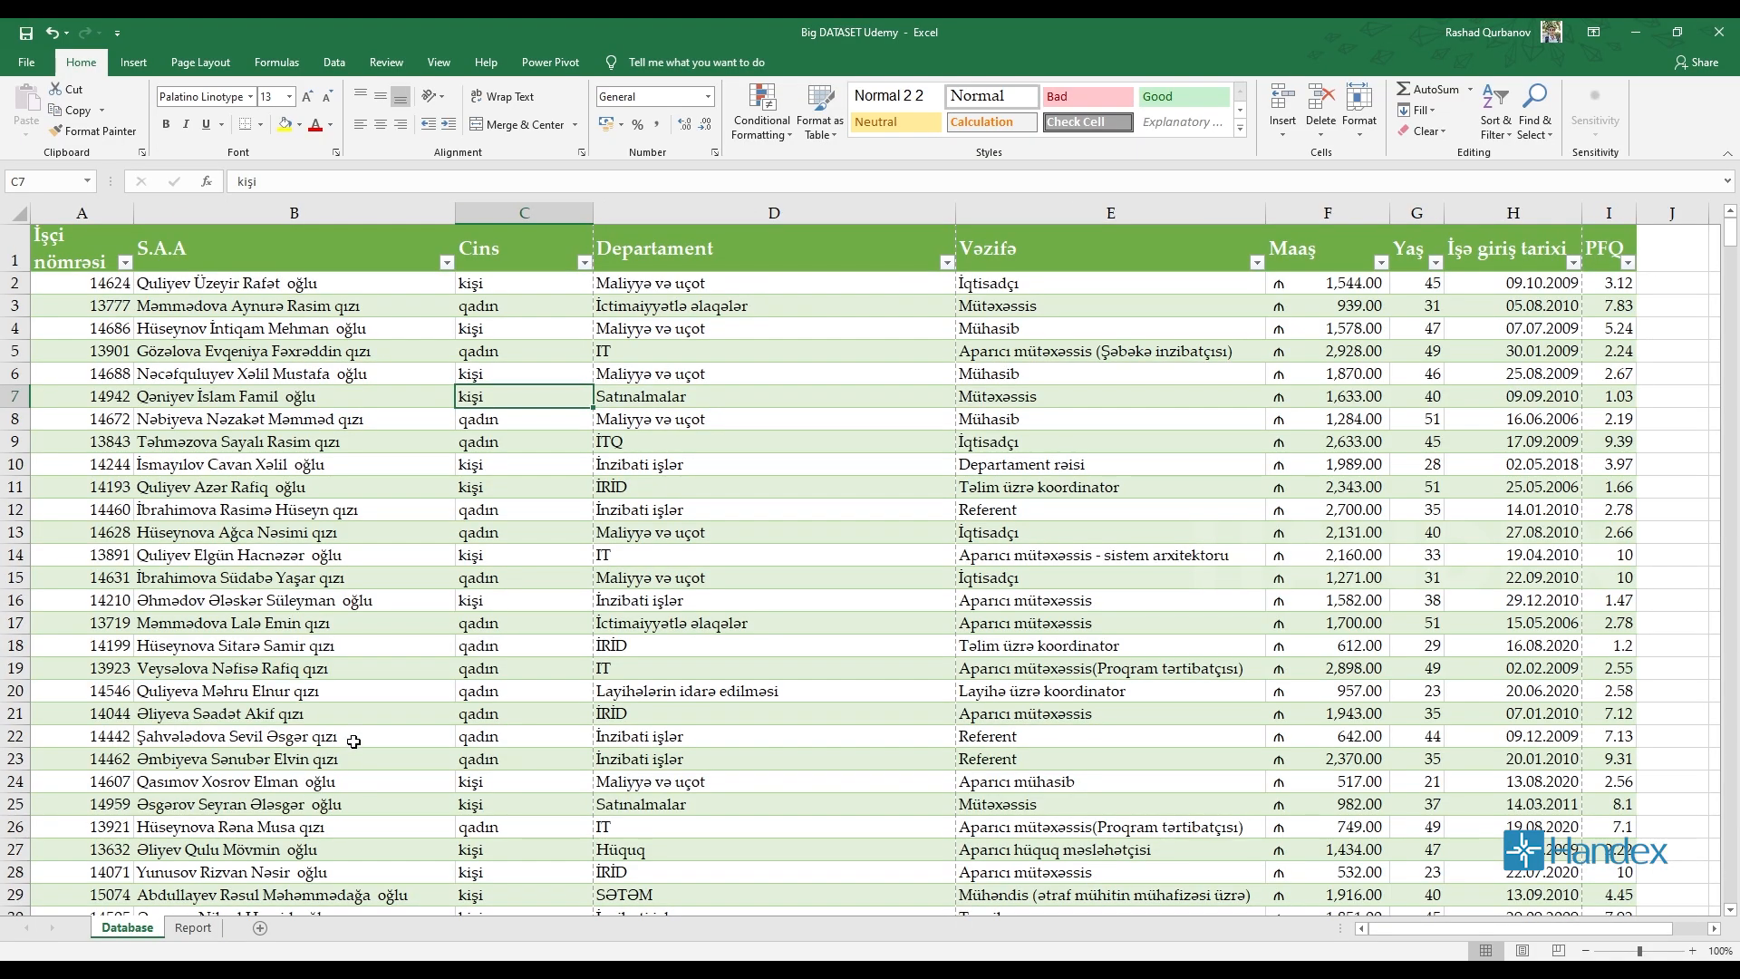
left_click(672, 463)
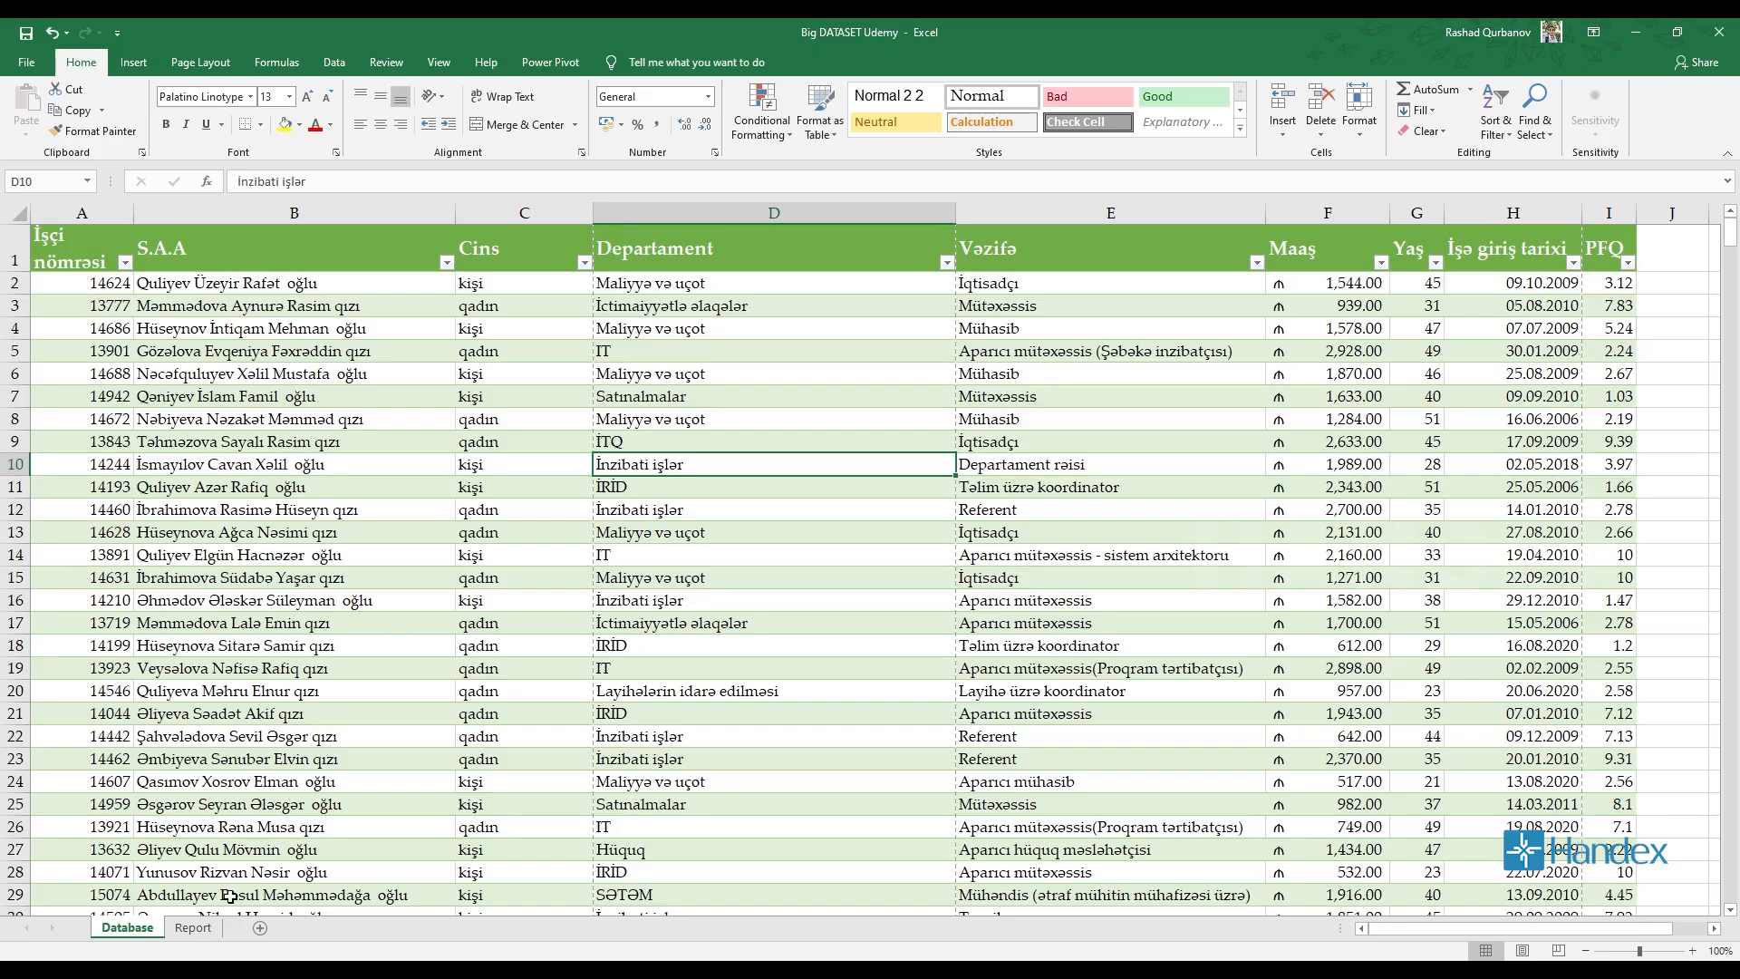
left_click(329, 776)
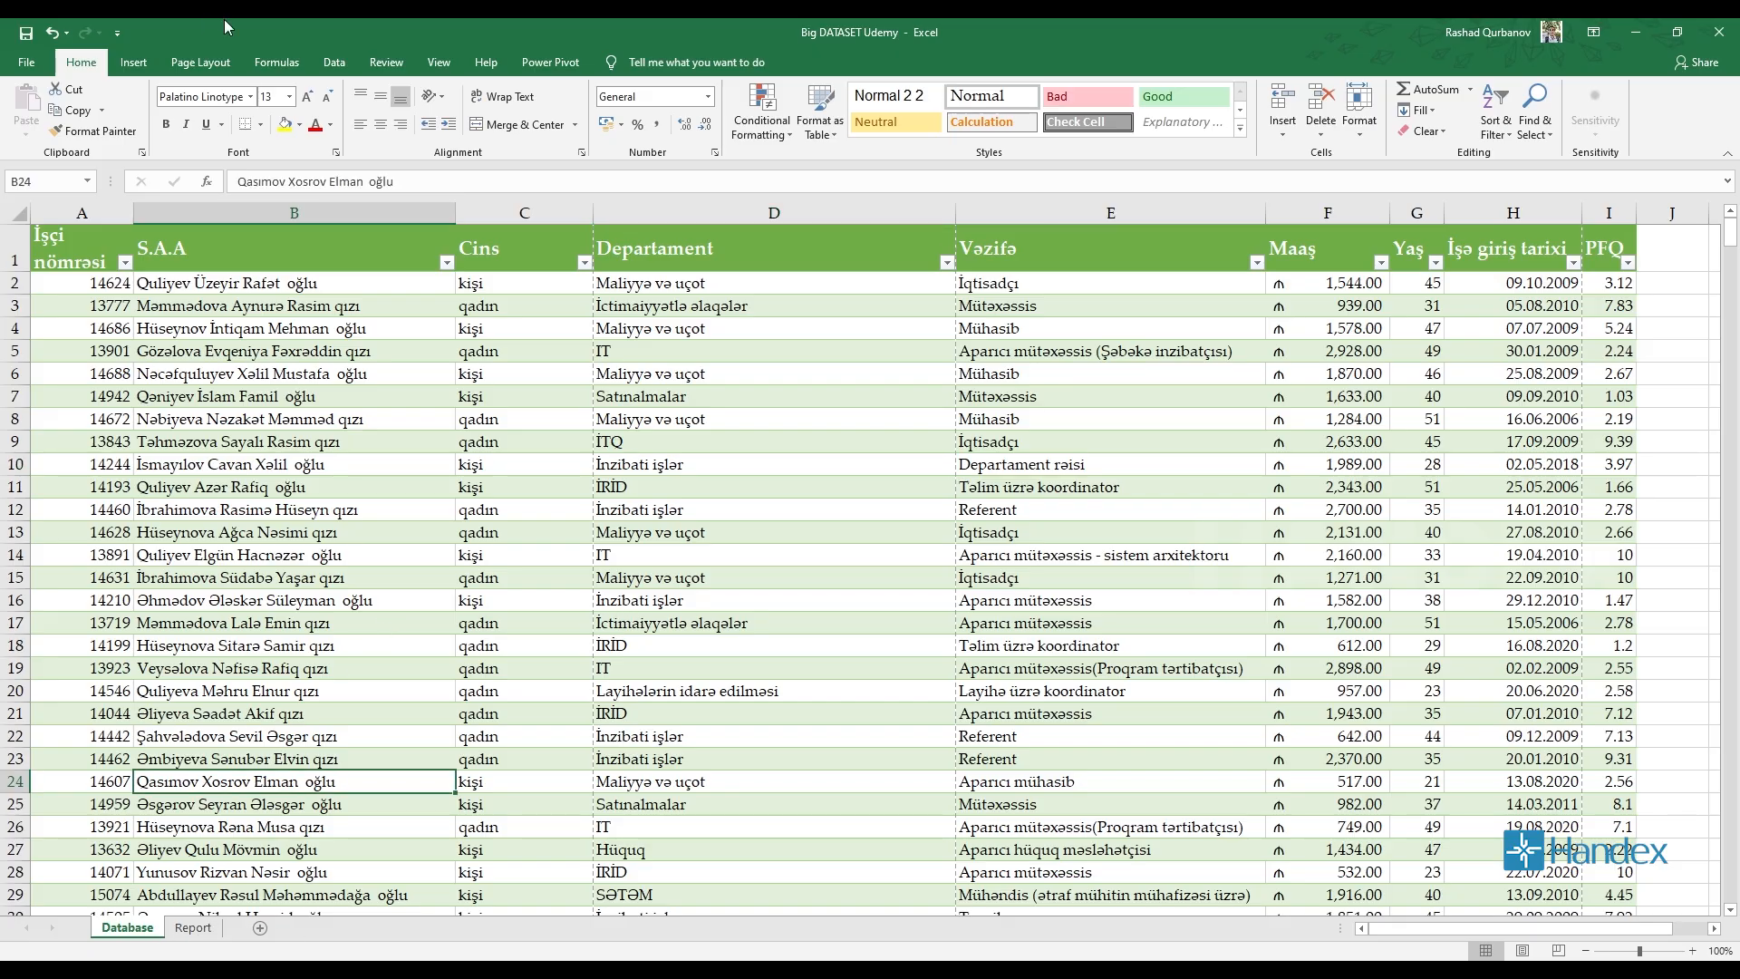
left_click(133, 61)
left_click(33, 118)
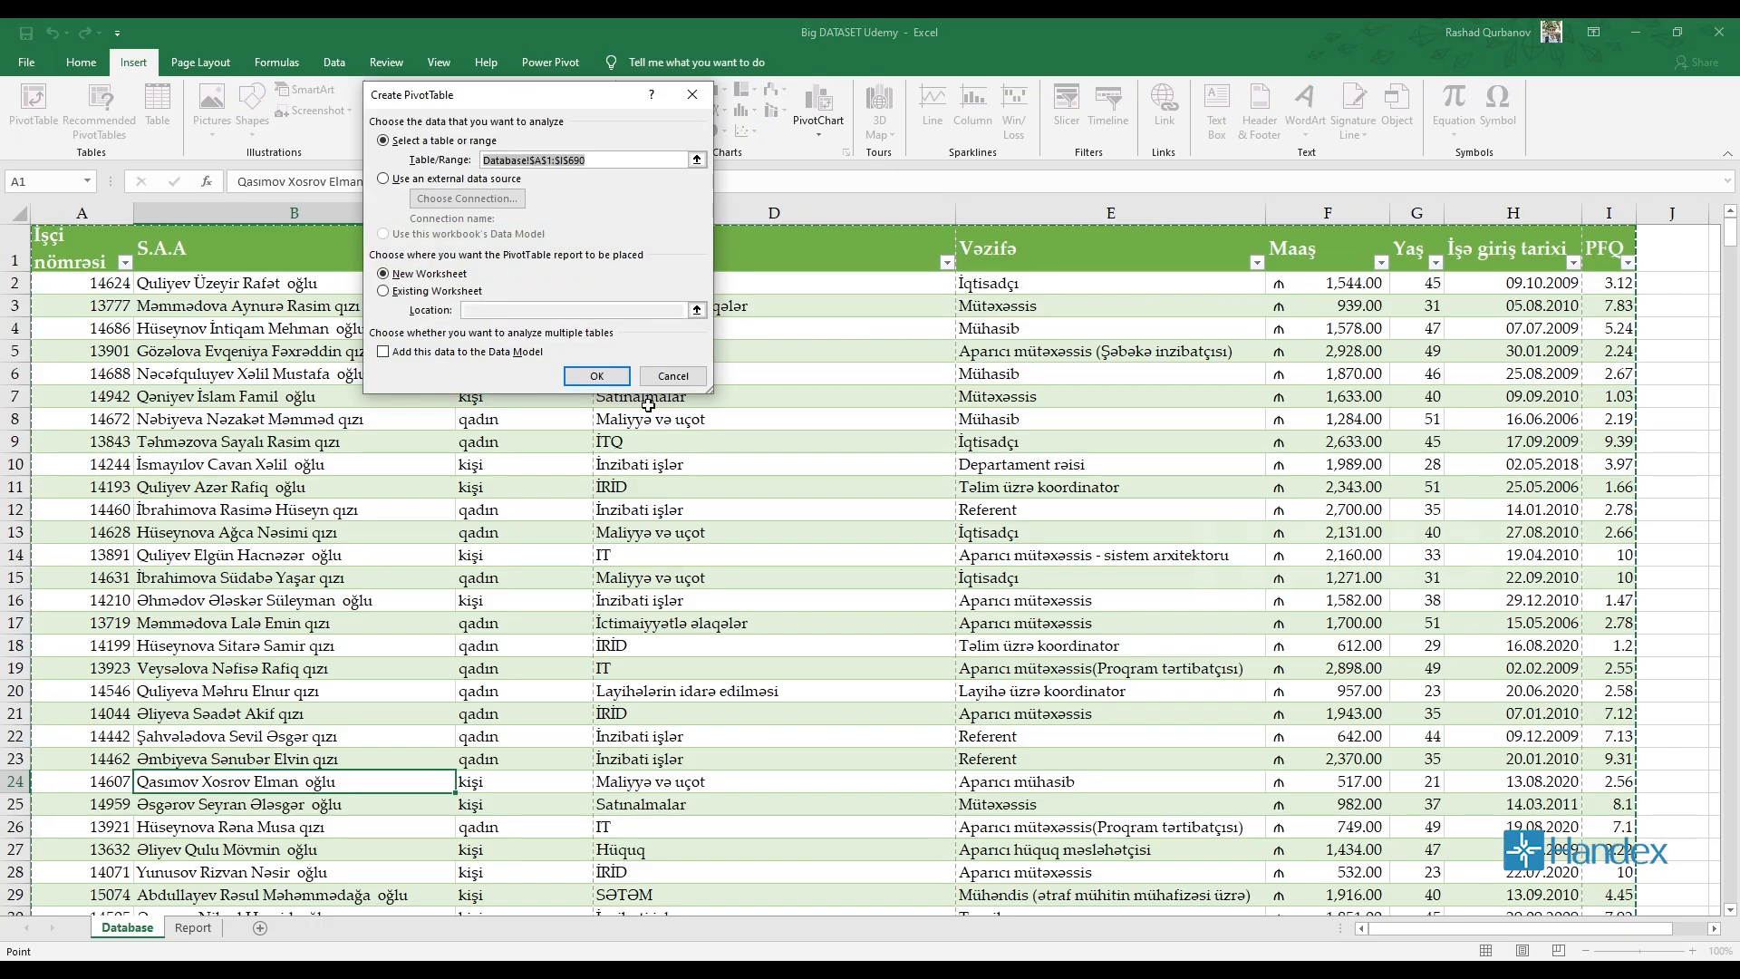
key("Escape")
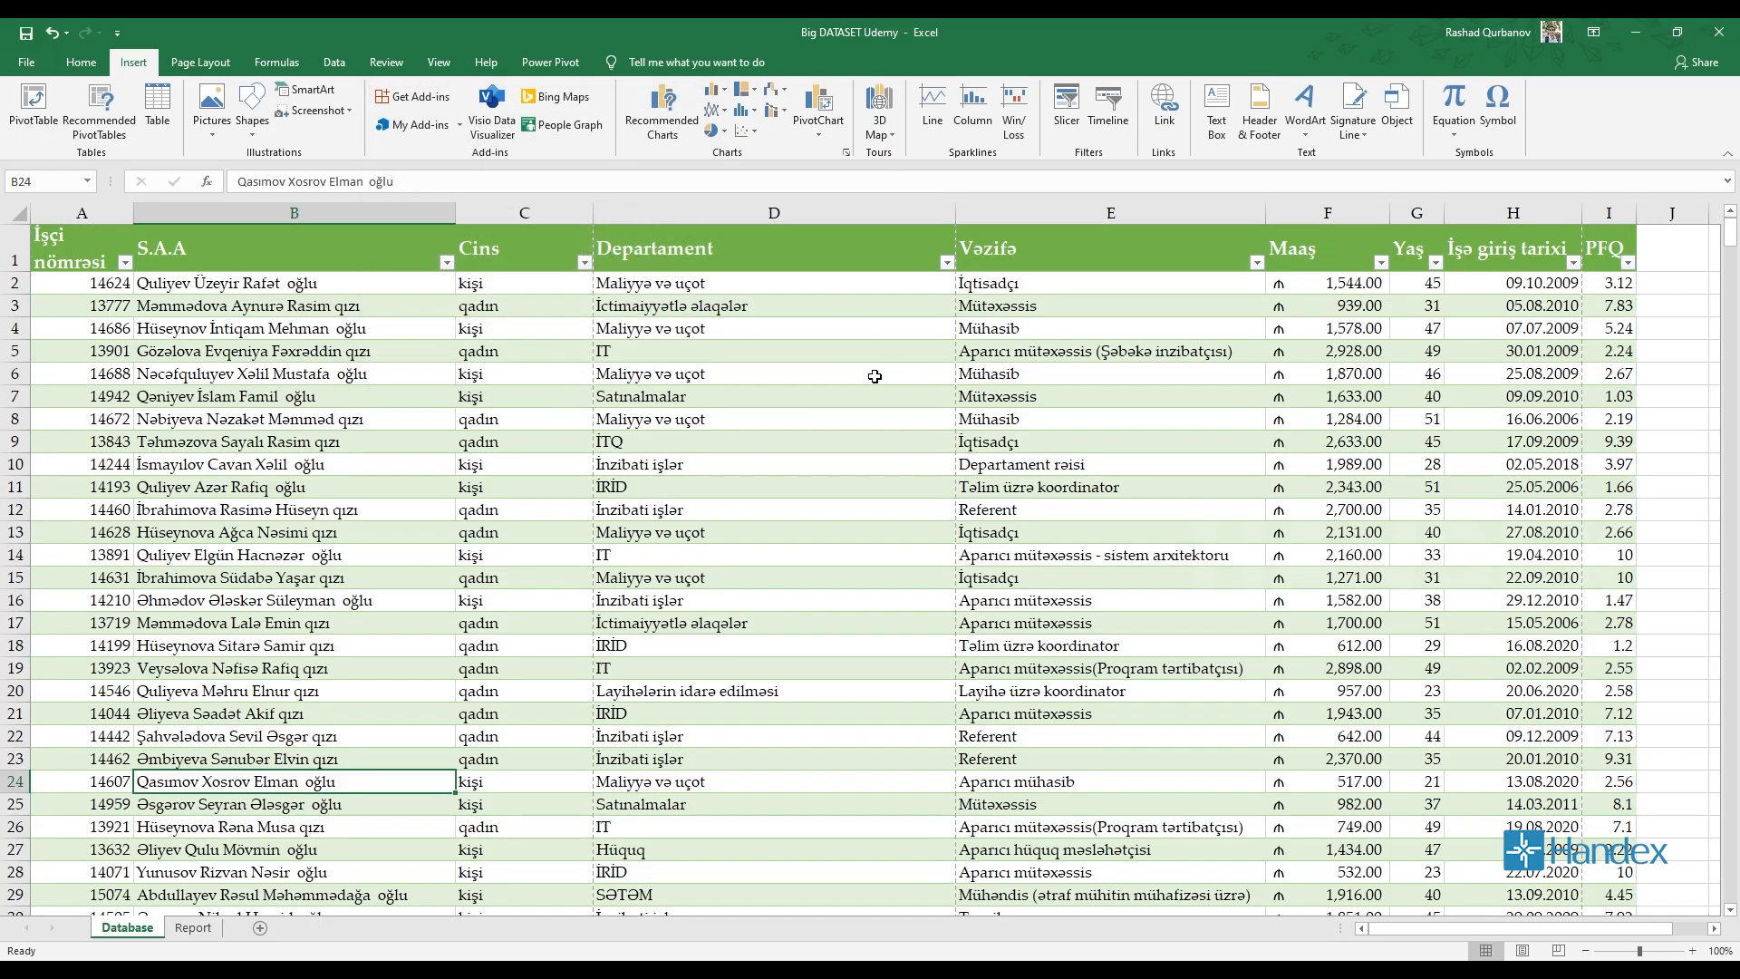
scroll(874, 376, "down", 10)
scroll(855, 405, "up", 10)
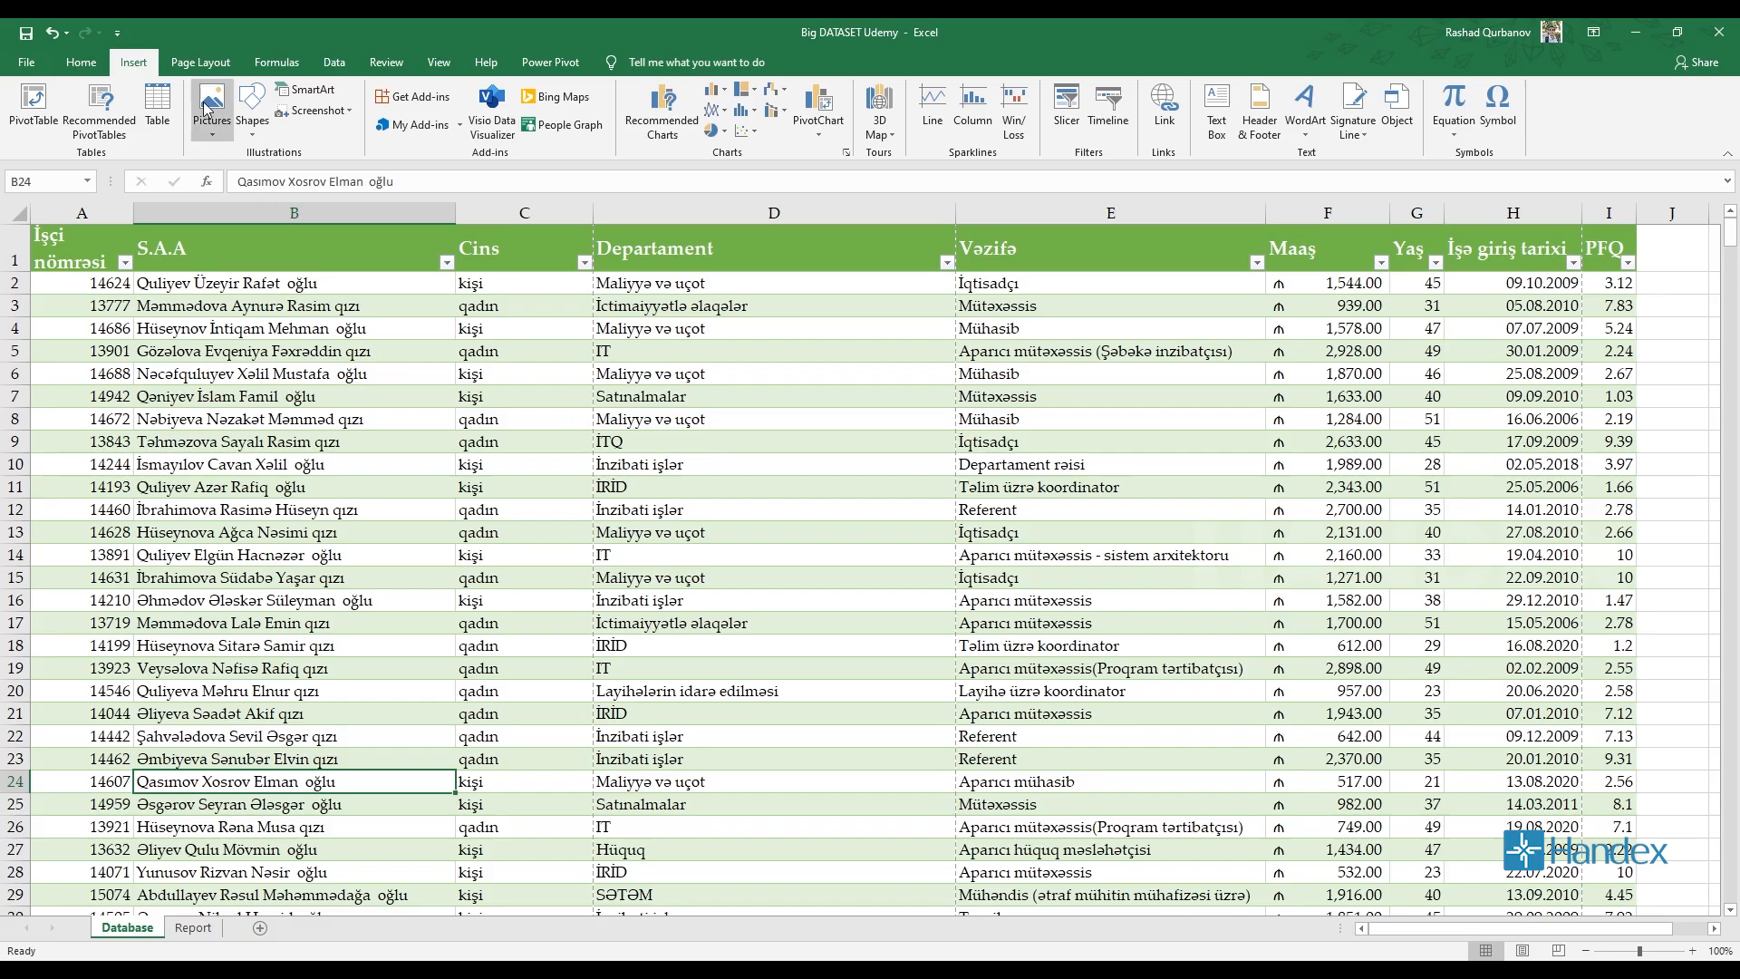
Create a PivotTable from the Database range A1:I690 on a new worksheet, and delete that worksheet again
left_click(33, 127)
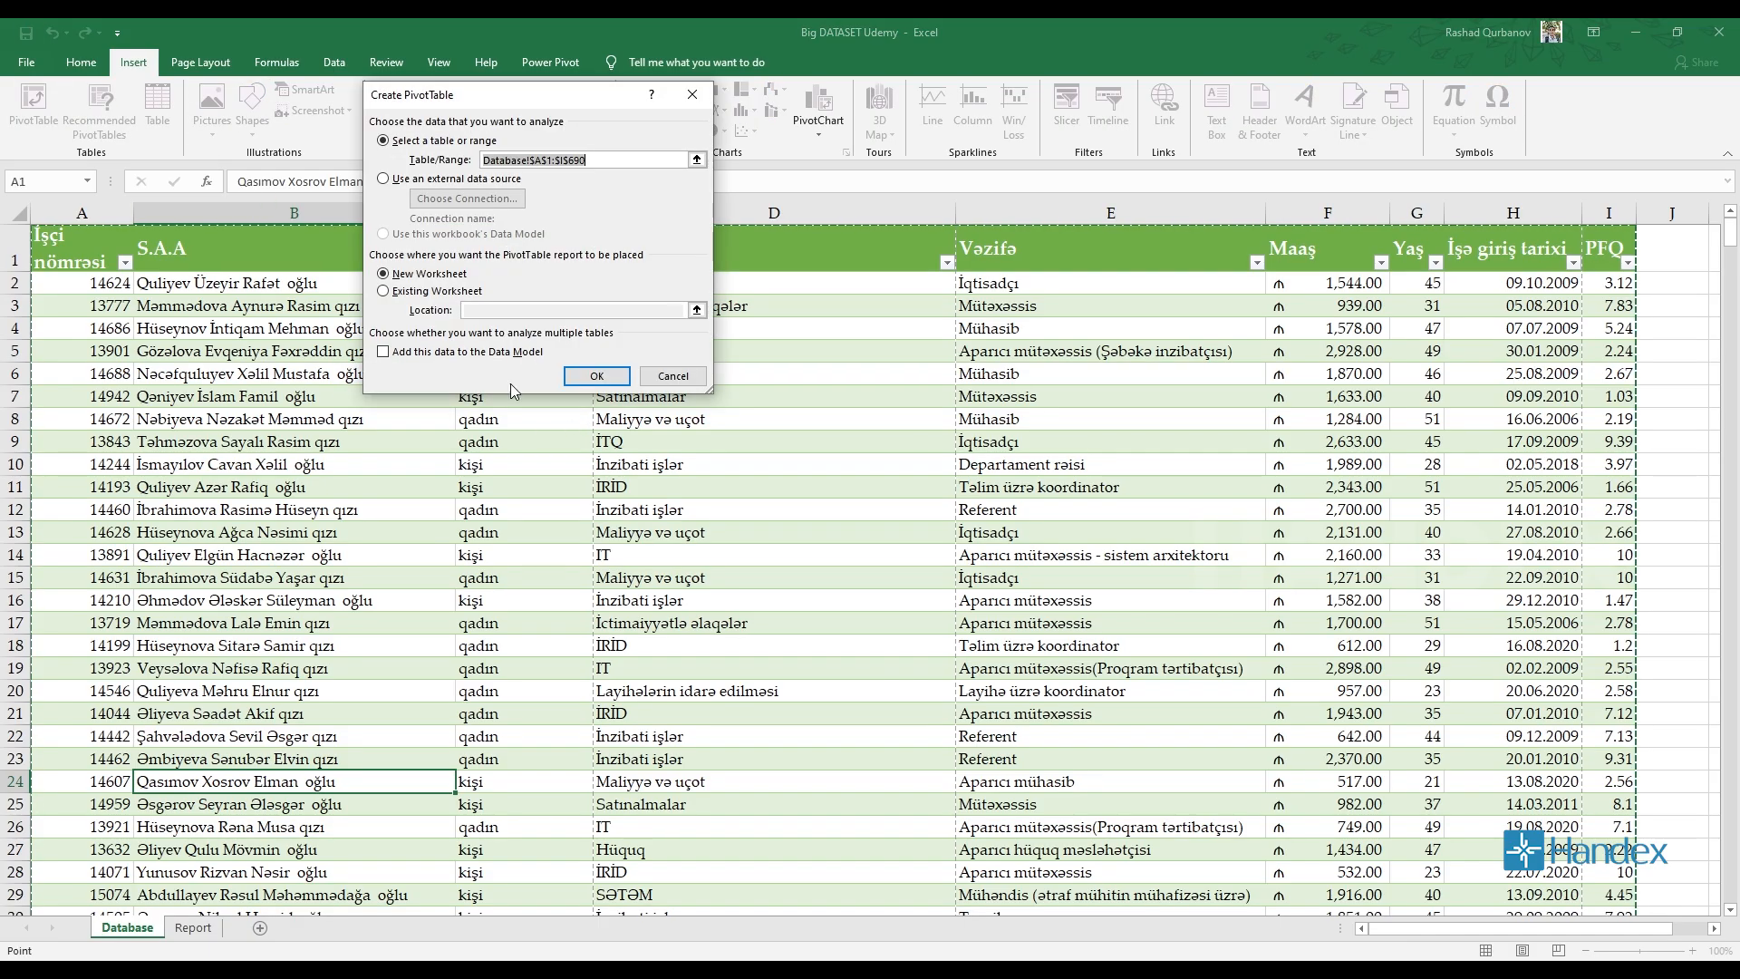
left_click(597, 376)
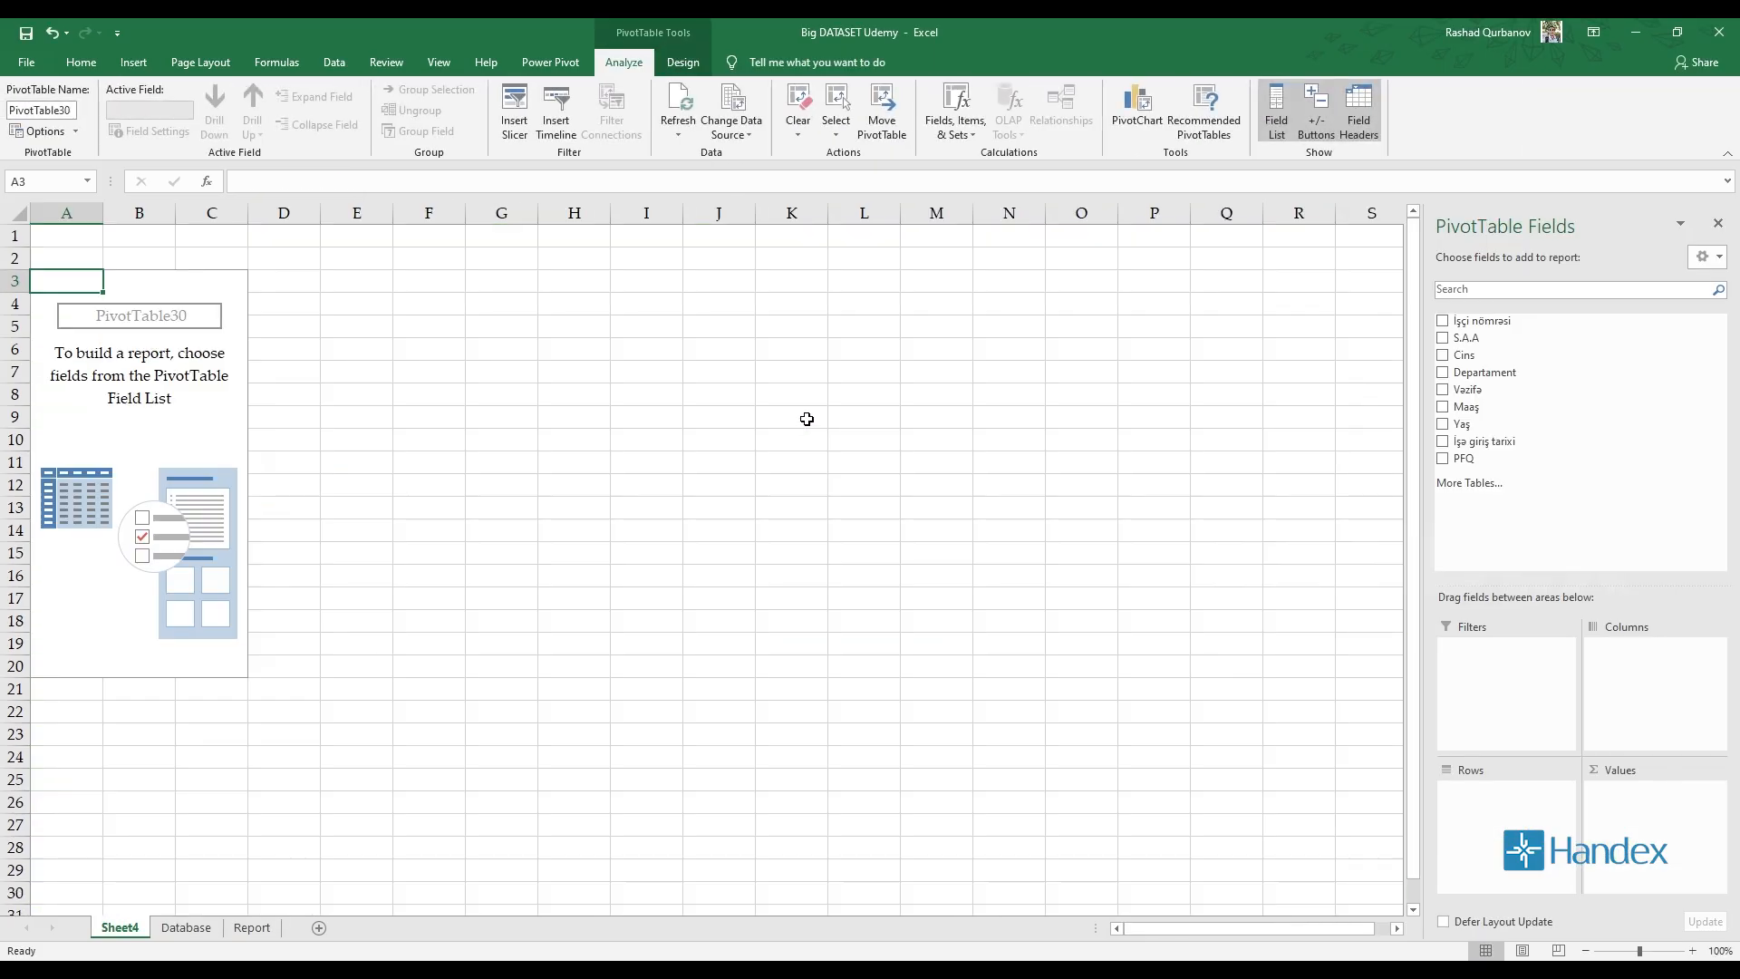
right_click(115, 927)
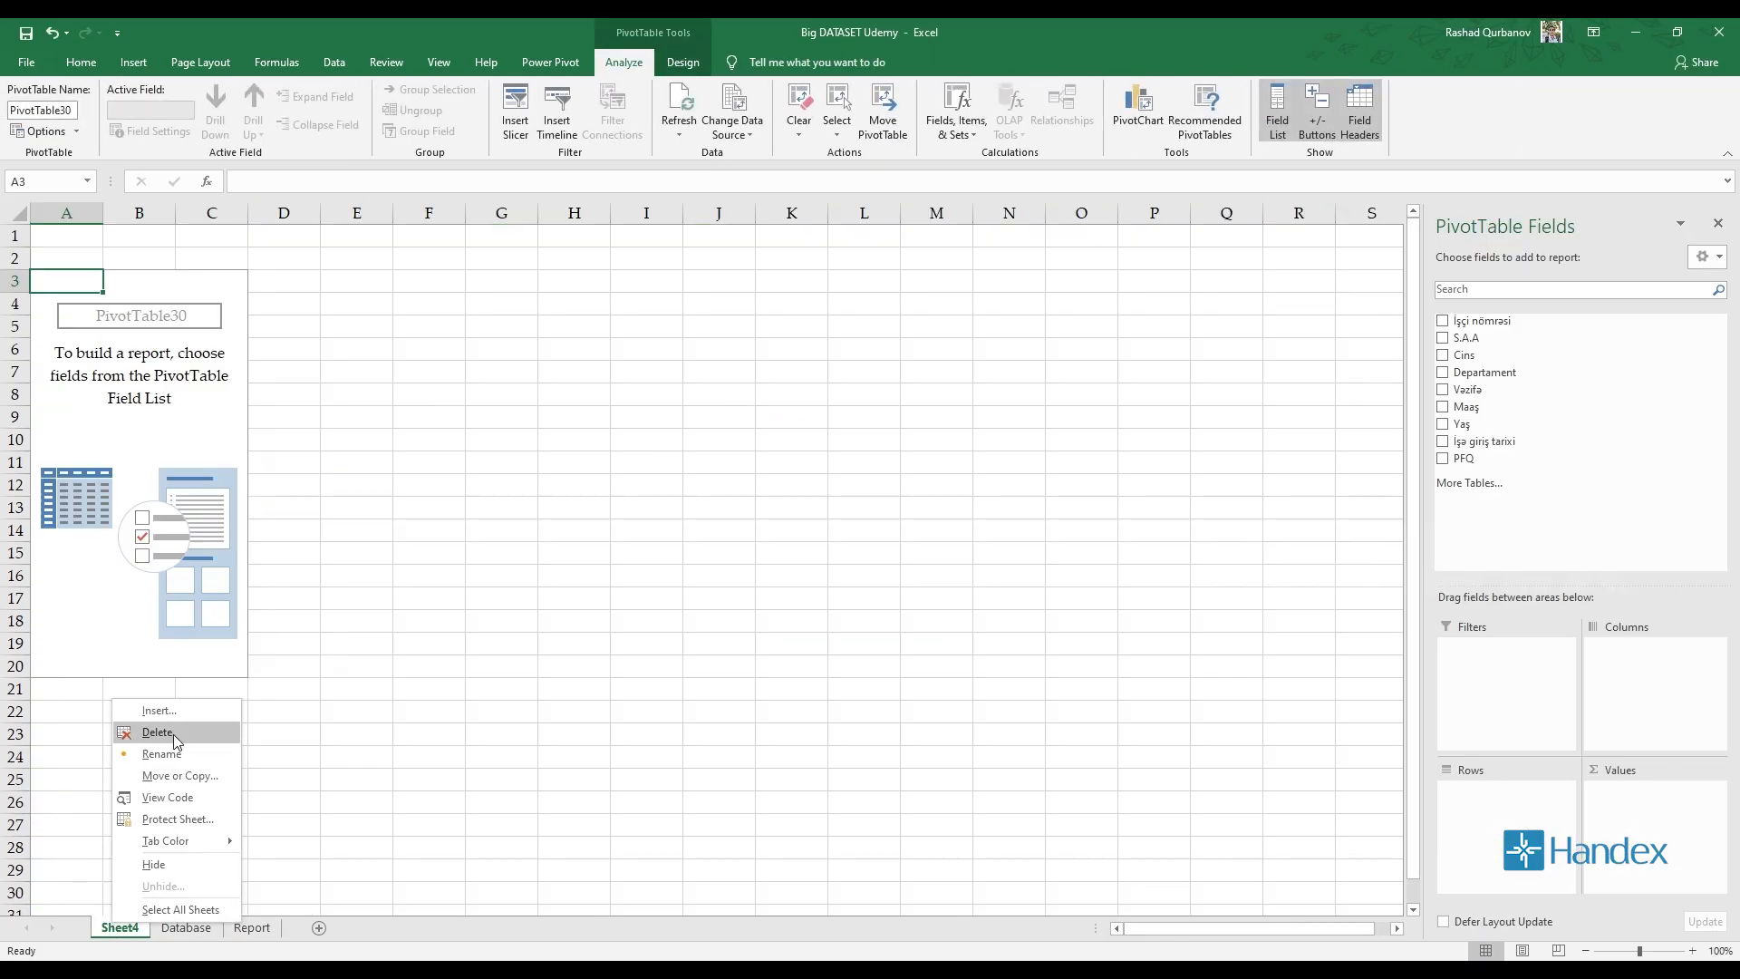
left_click(145, 731)
key("Return")
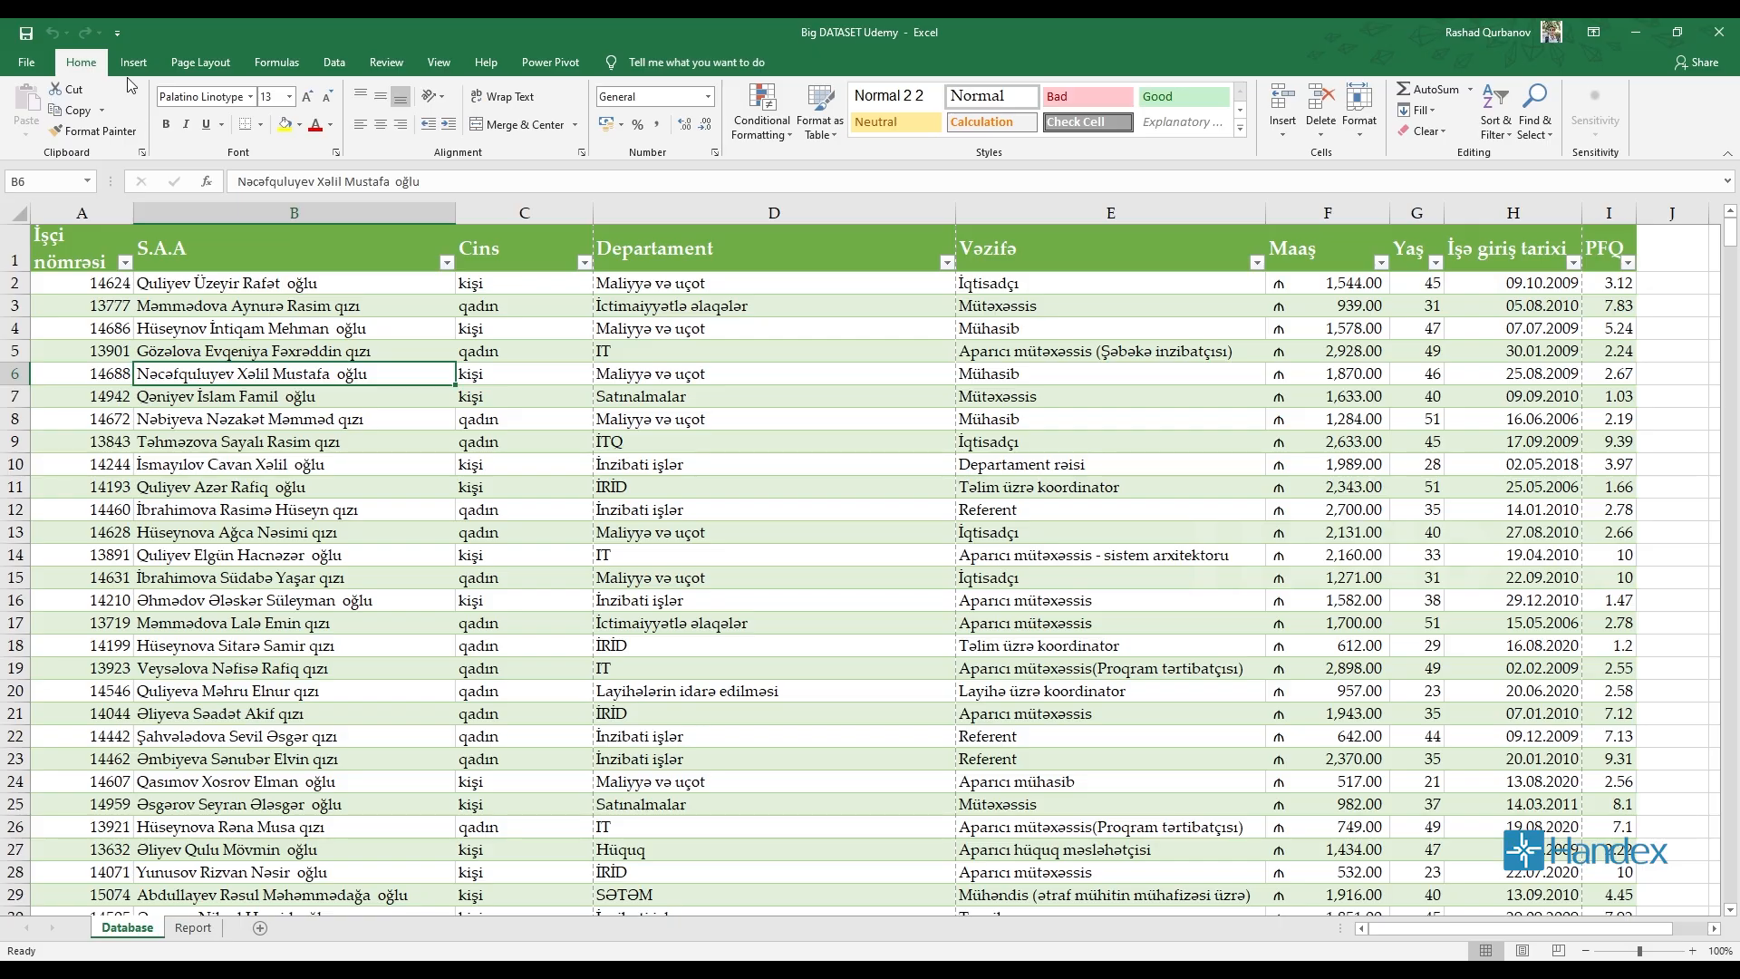
Convert the Database range A1:I690 into a table with headers and name the table Data
left_click(134, 62)
left_click(157, 108)
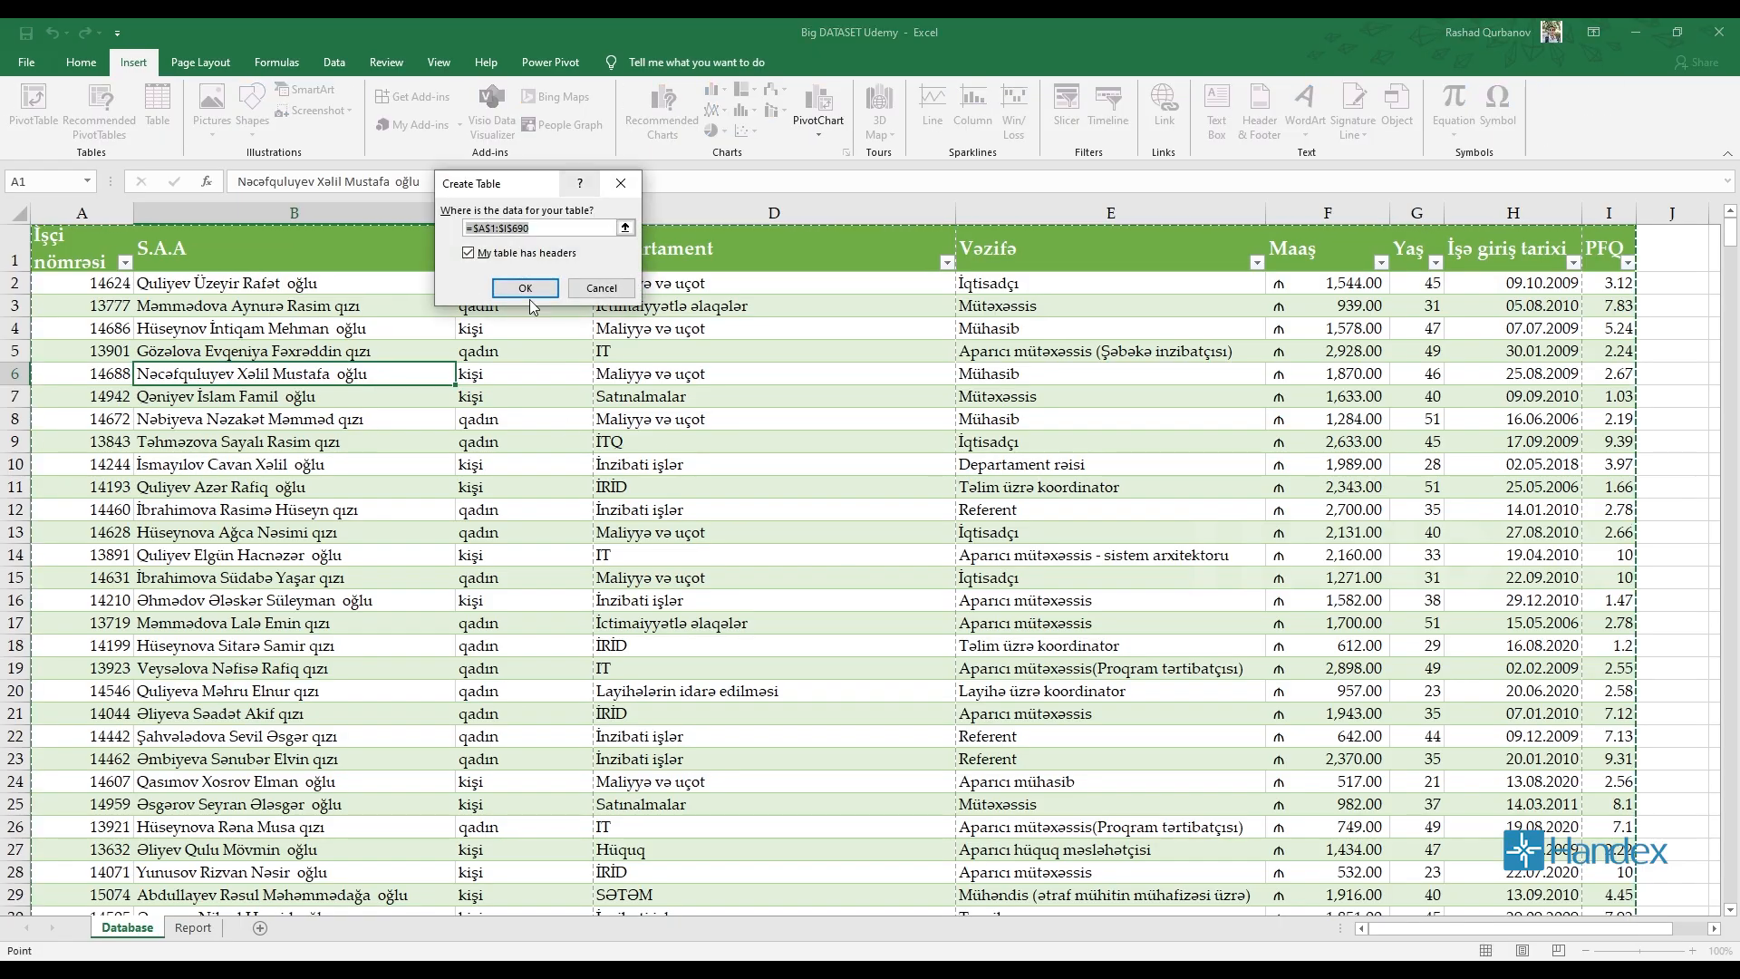
key("Return")
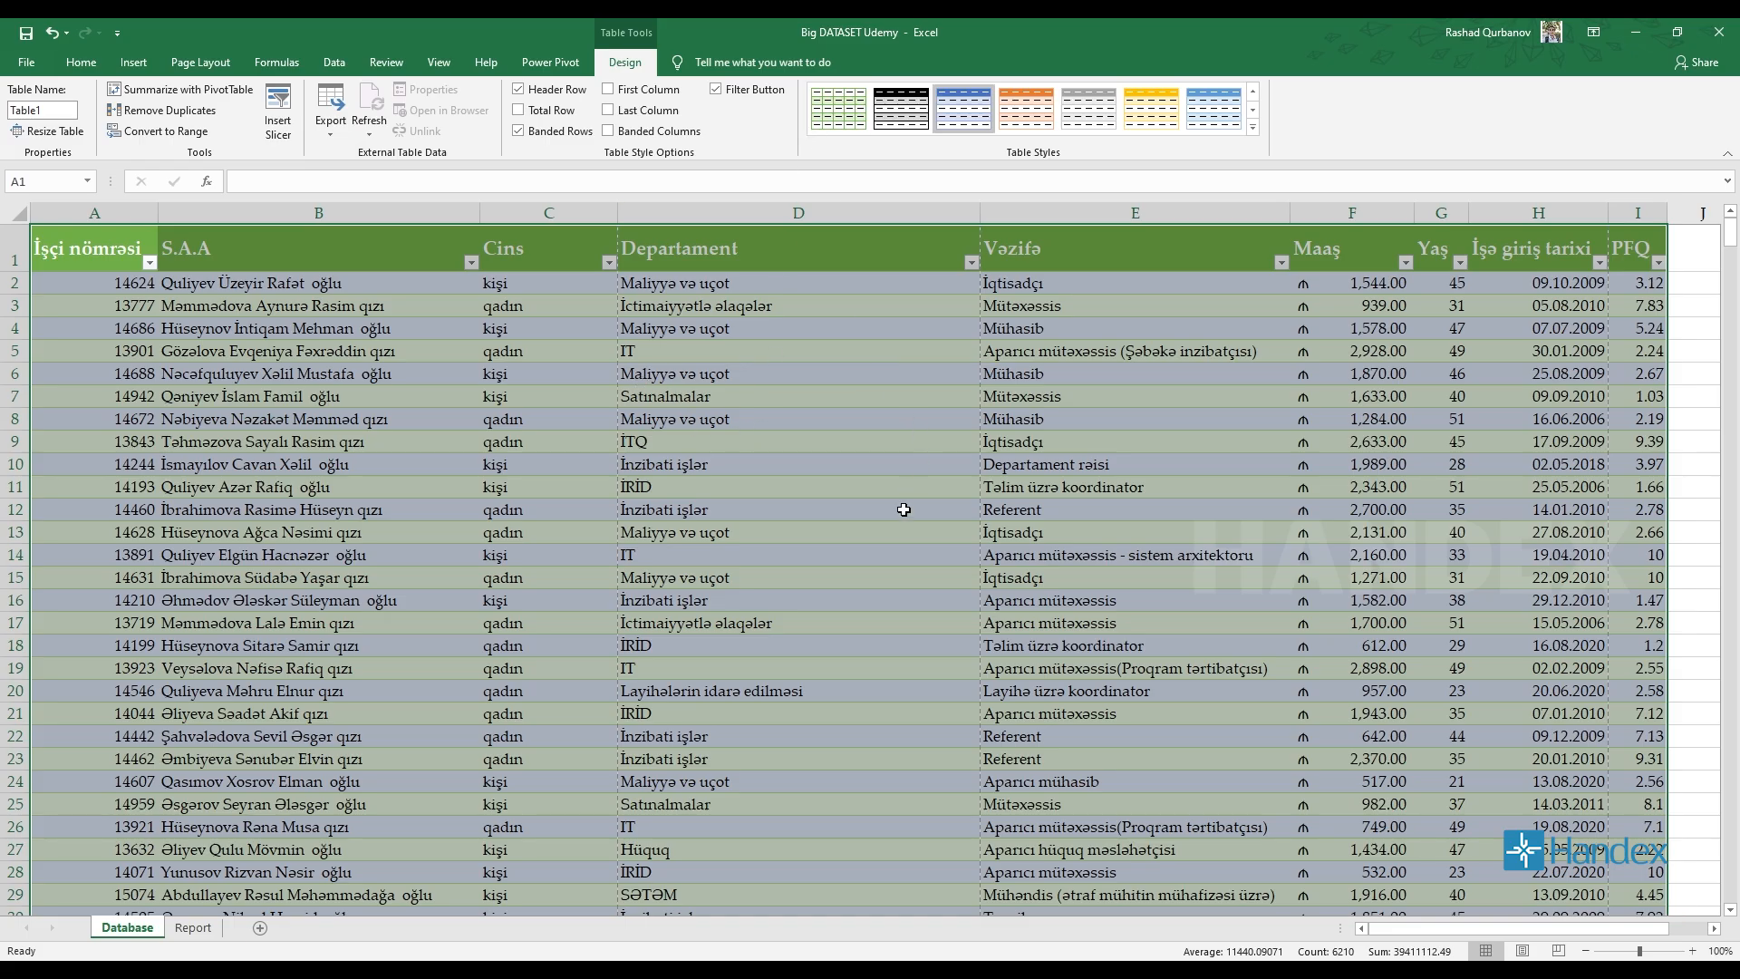
type("z")
key("Escape")
scroll(34, 185, "up", 4)
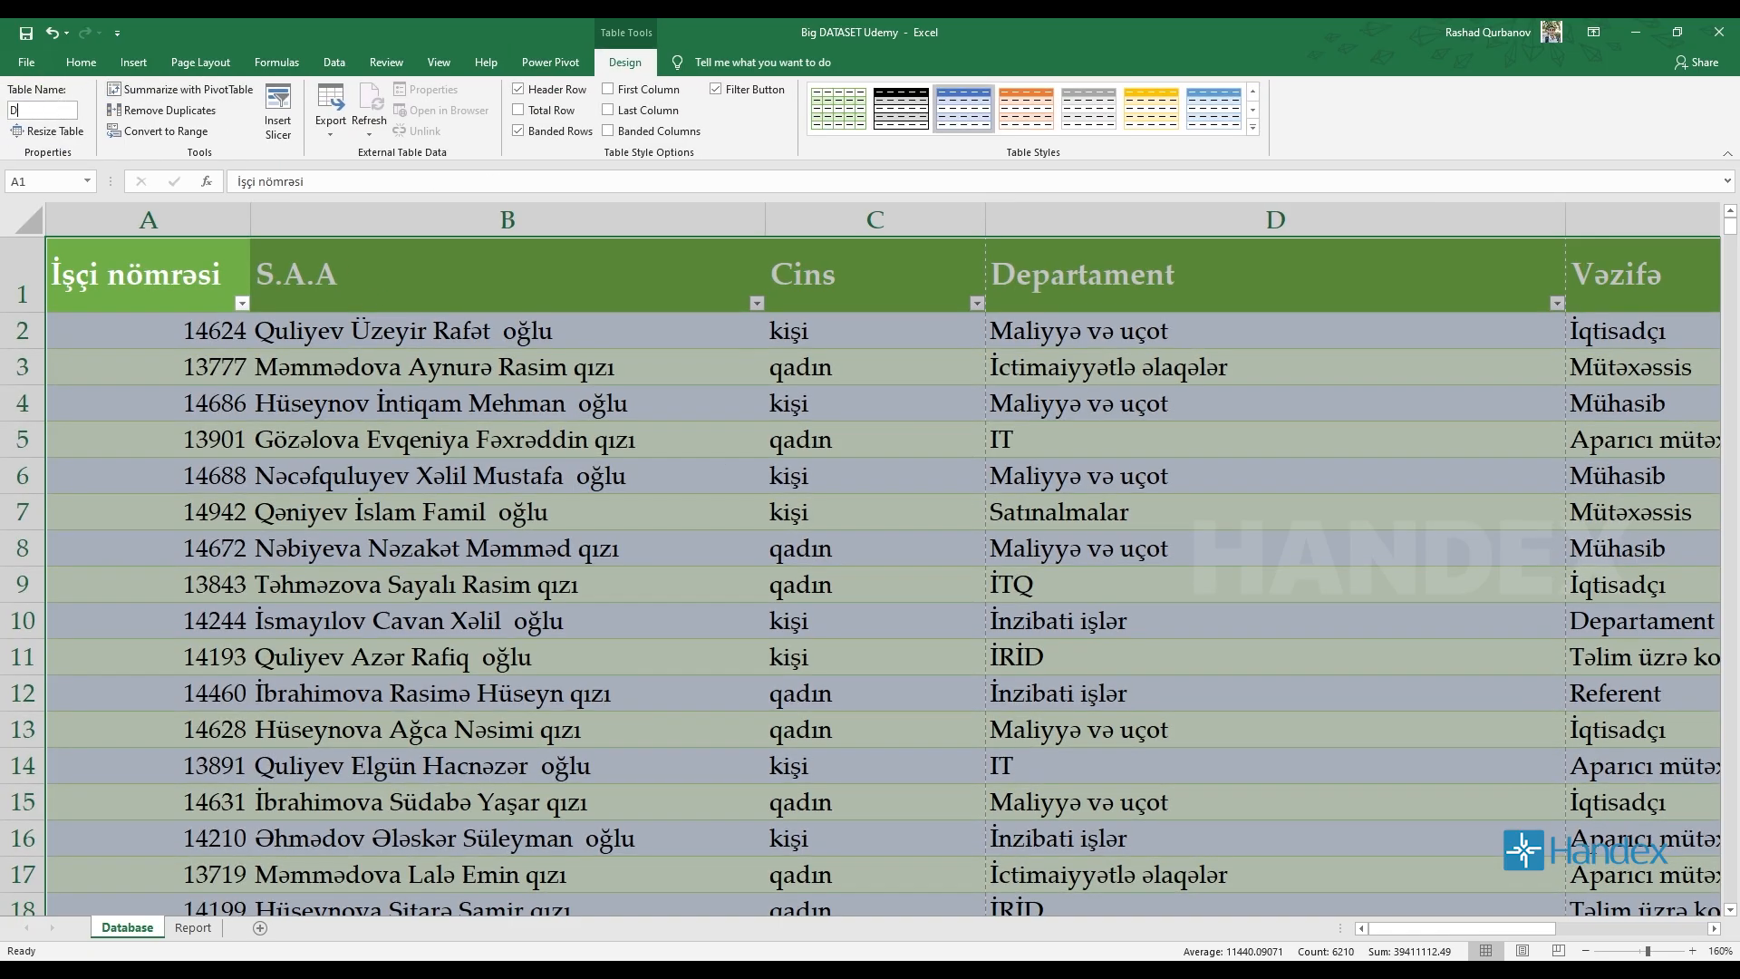
left_click(476, 442)
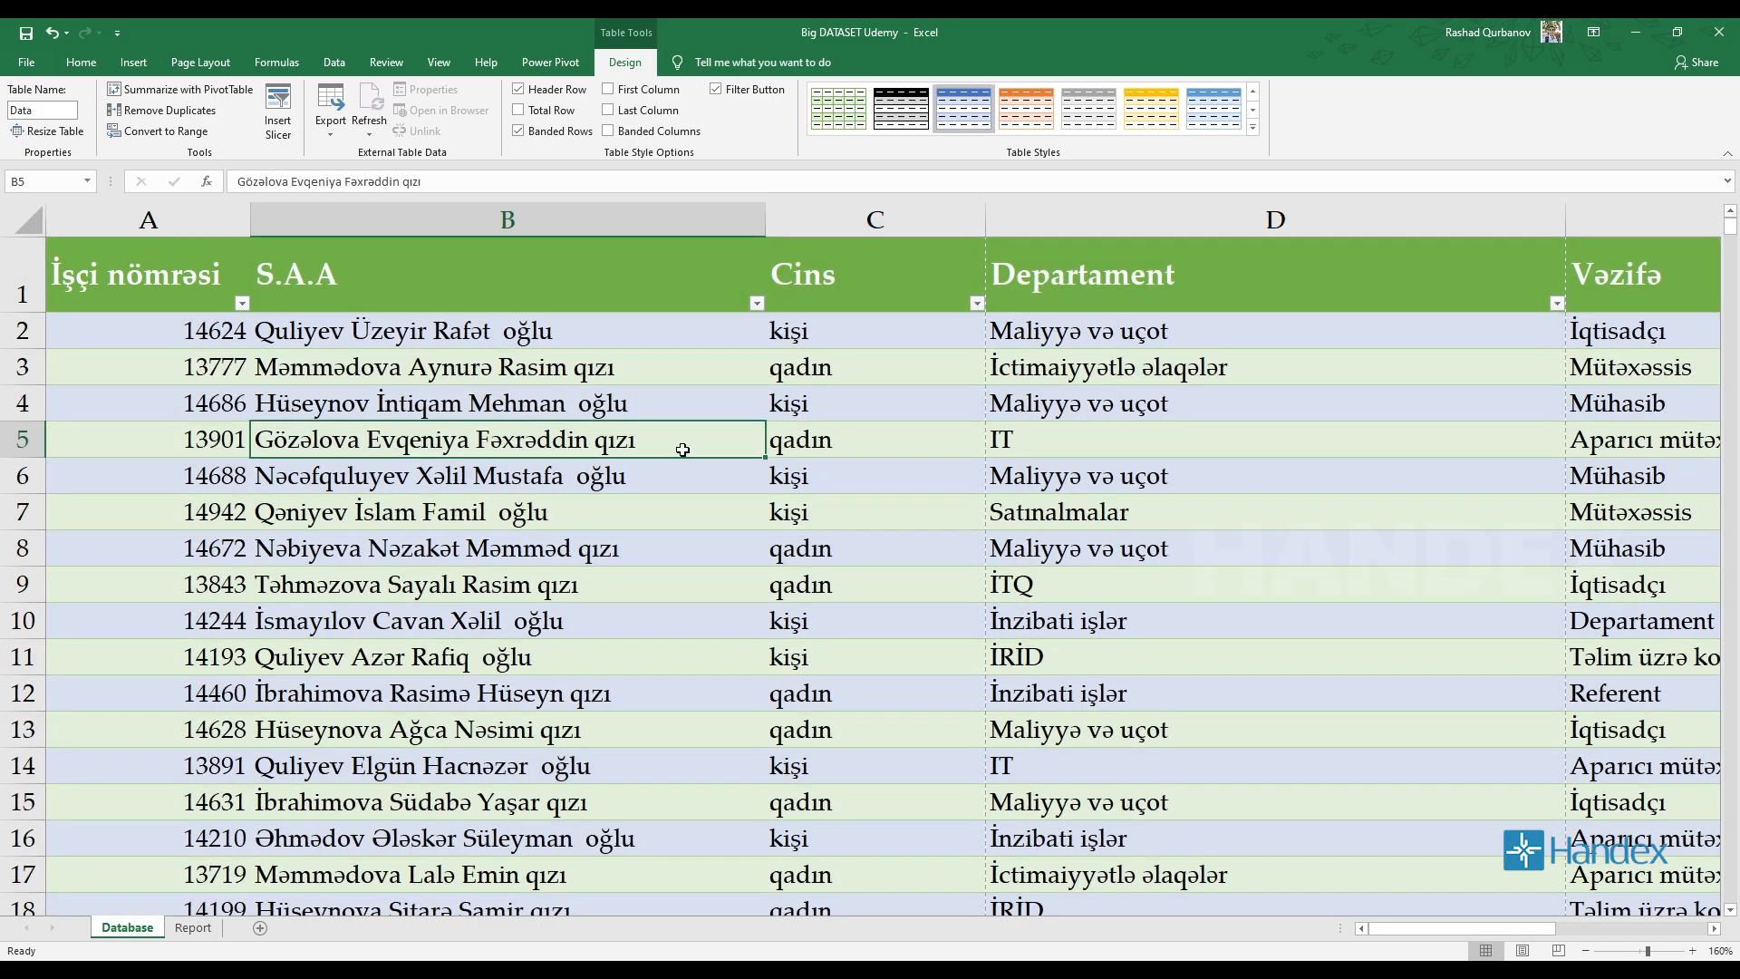
Add a new worksheet and create a PivotTable from the Data table at its cell A1
scroll(684, 447, "down", 4)
left_click(260, 928)
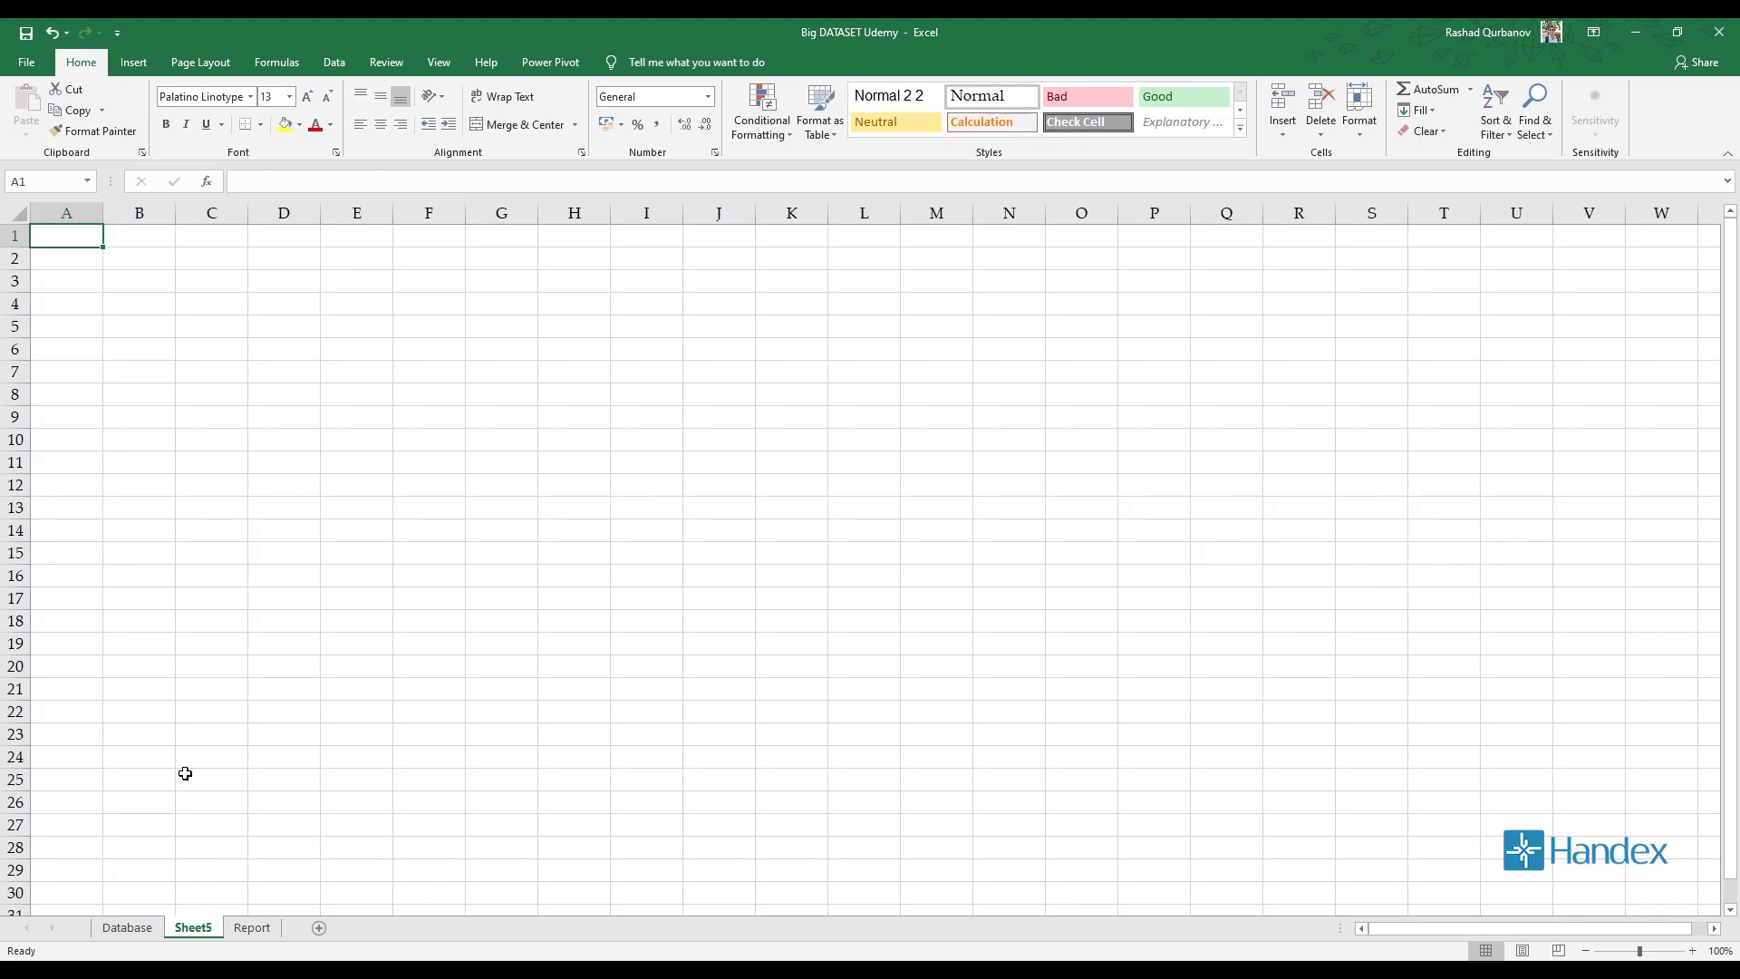
left_click(133, 62)
left_click(34, 104)
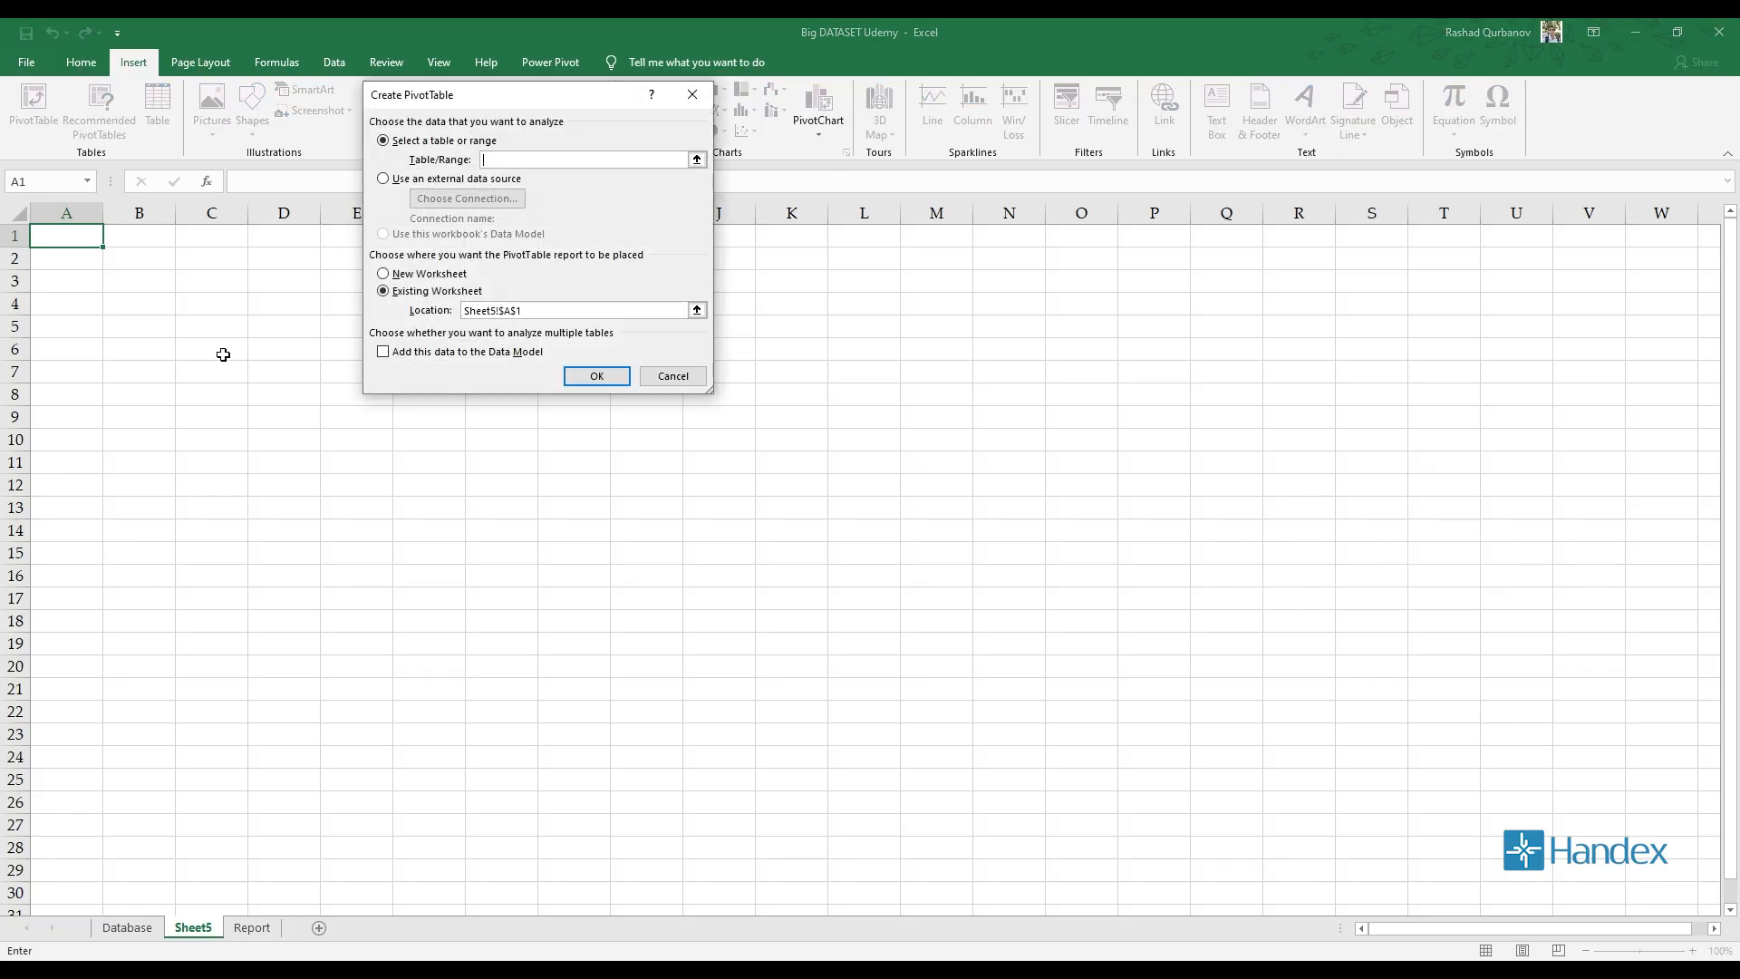
type("data")
key("Return")
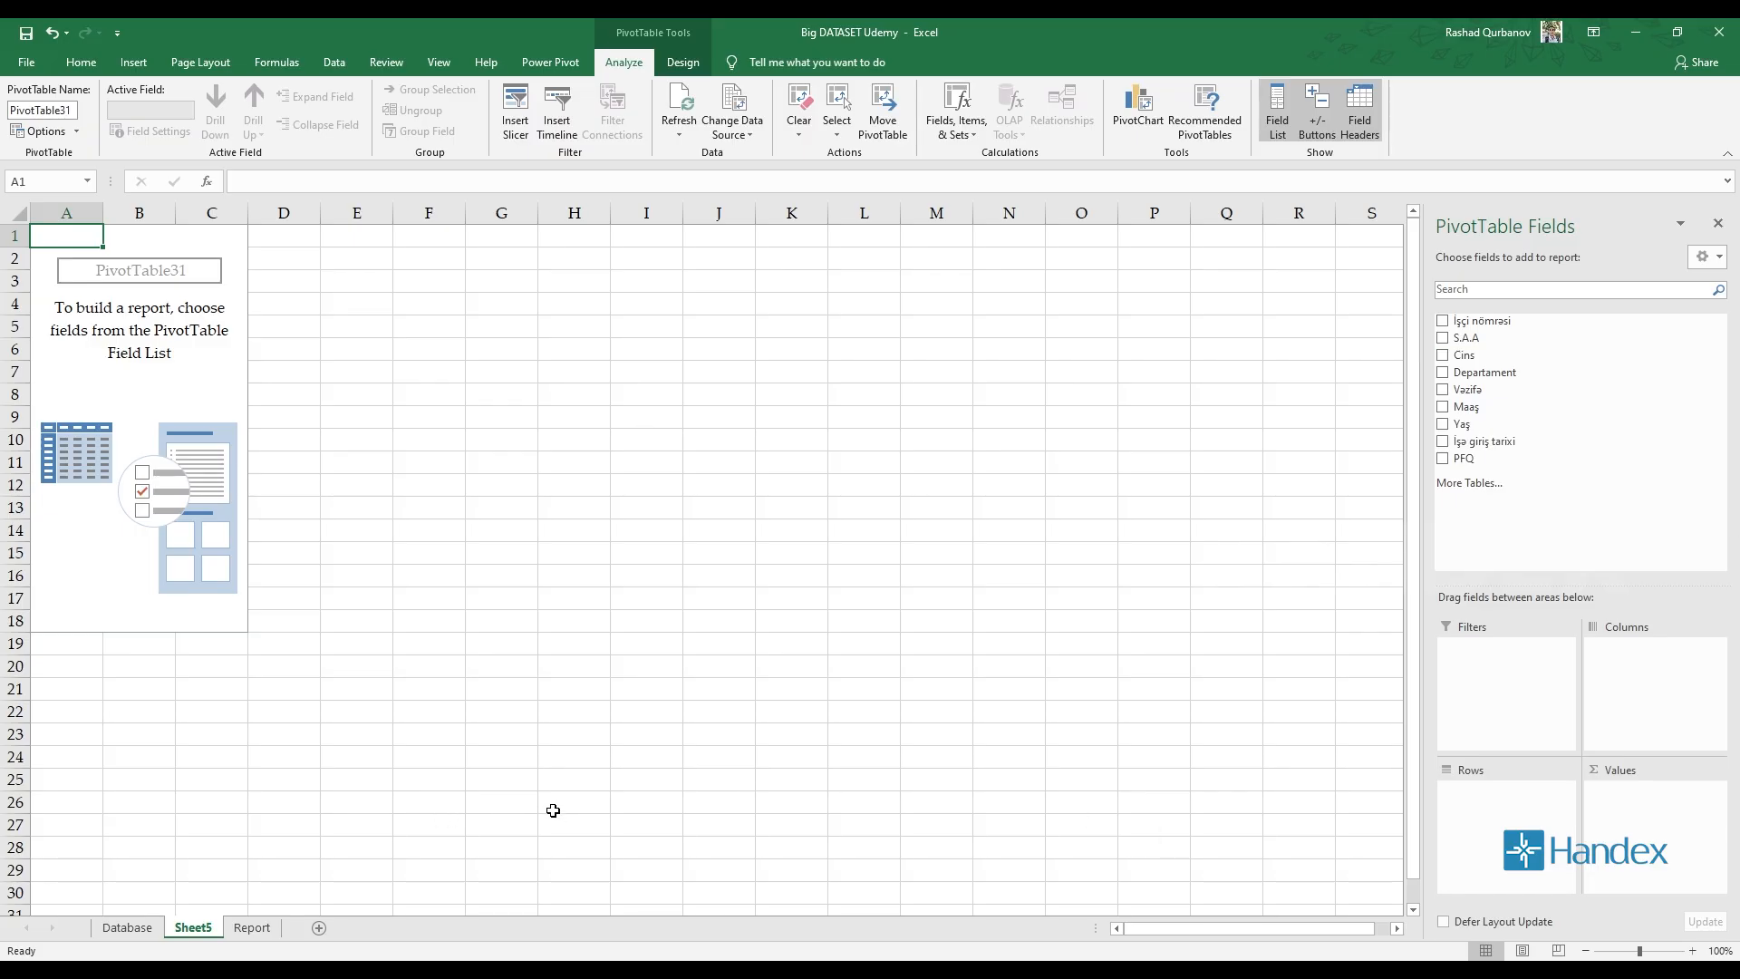
Set up the new sheet's PivotTable with Departament as rows and the sum of PFQ as values
left_click(126, 927)
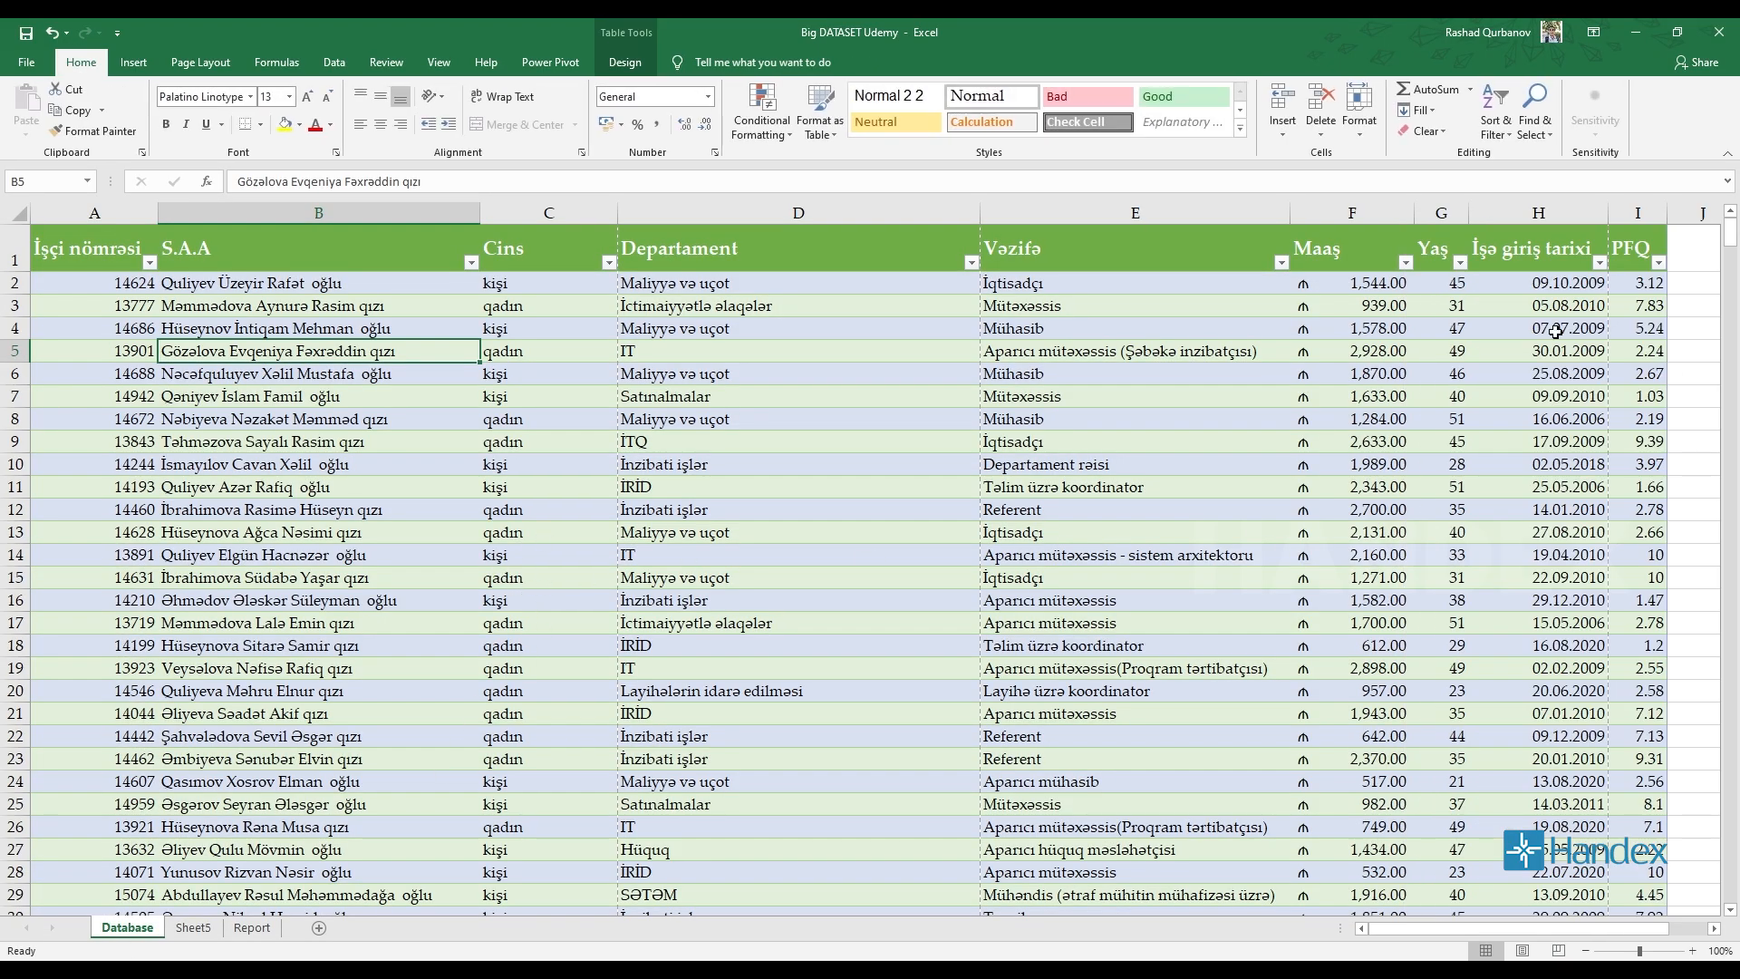
scroll(1605, 490, "down", 6)
scroll(1582, 739, "up", 6)
left_click(198, 928)
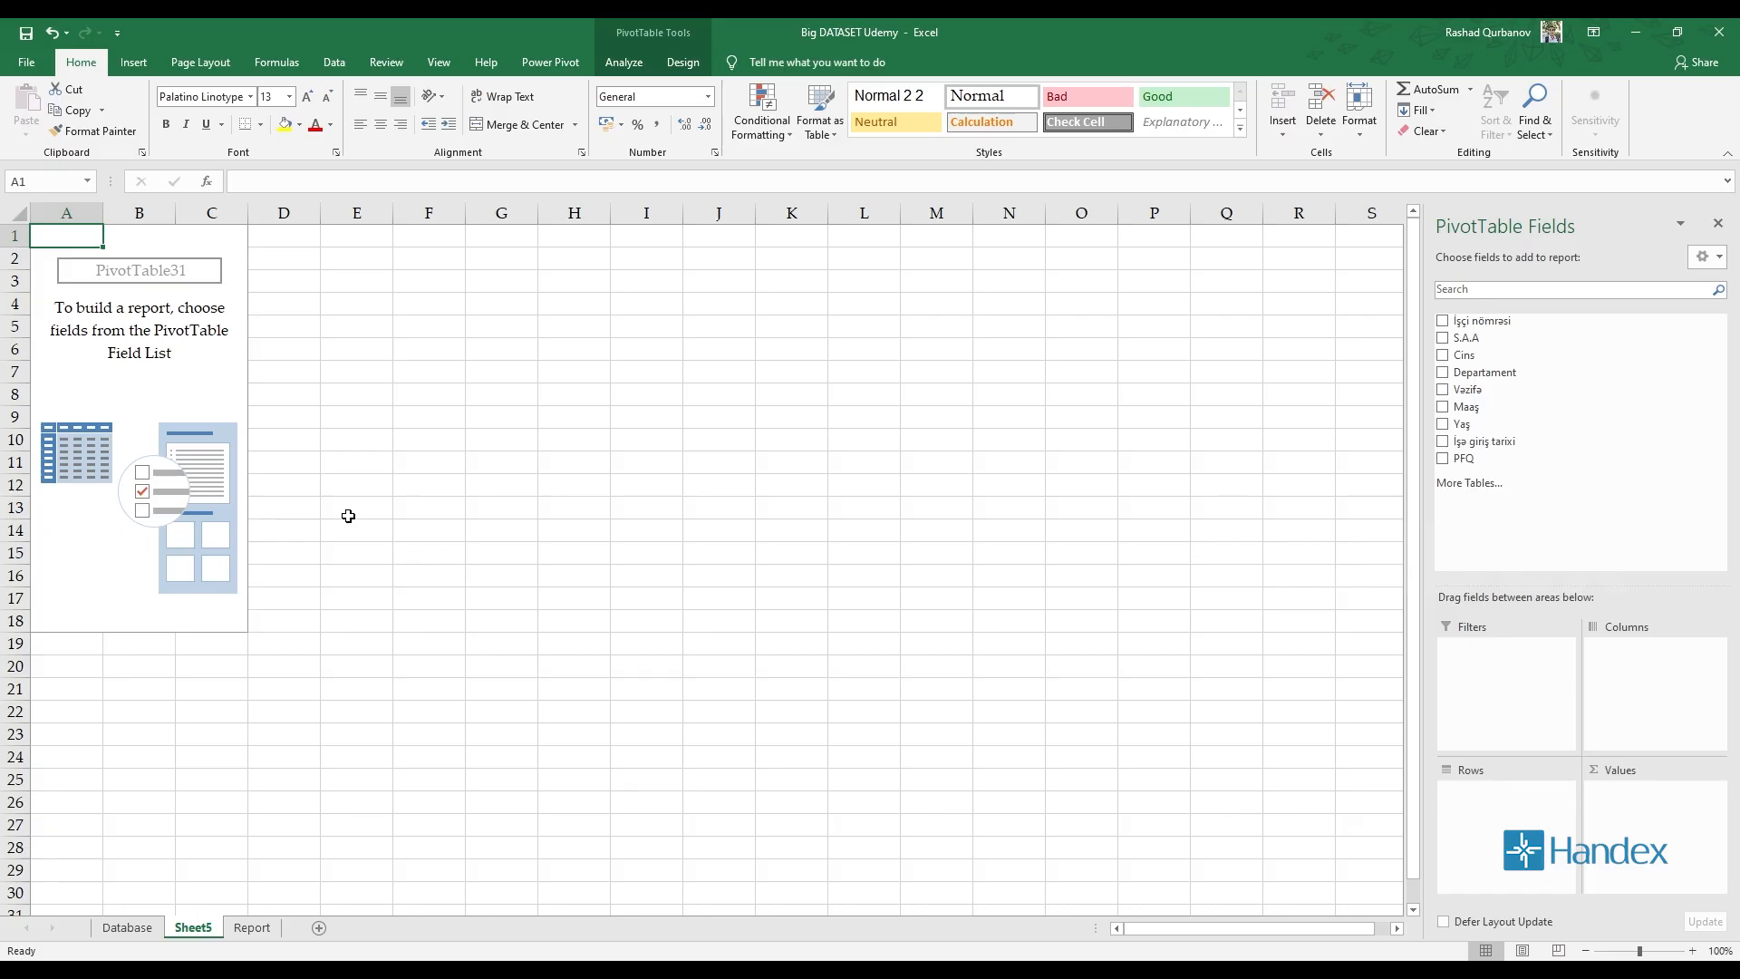
scroll(517, 501, "up", 4)
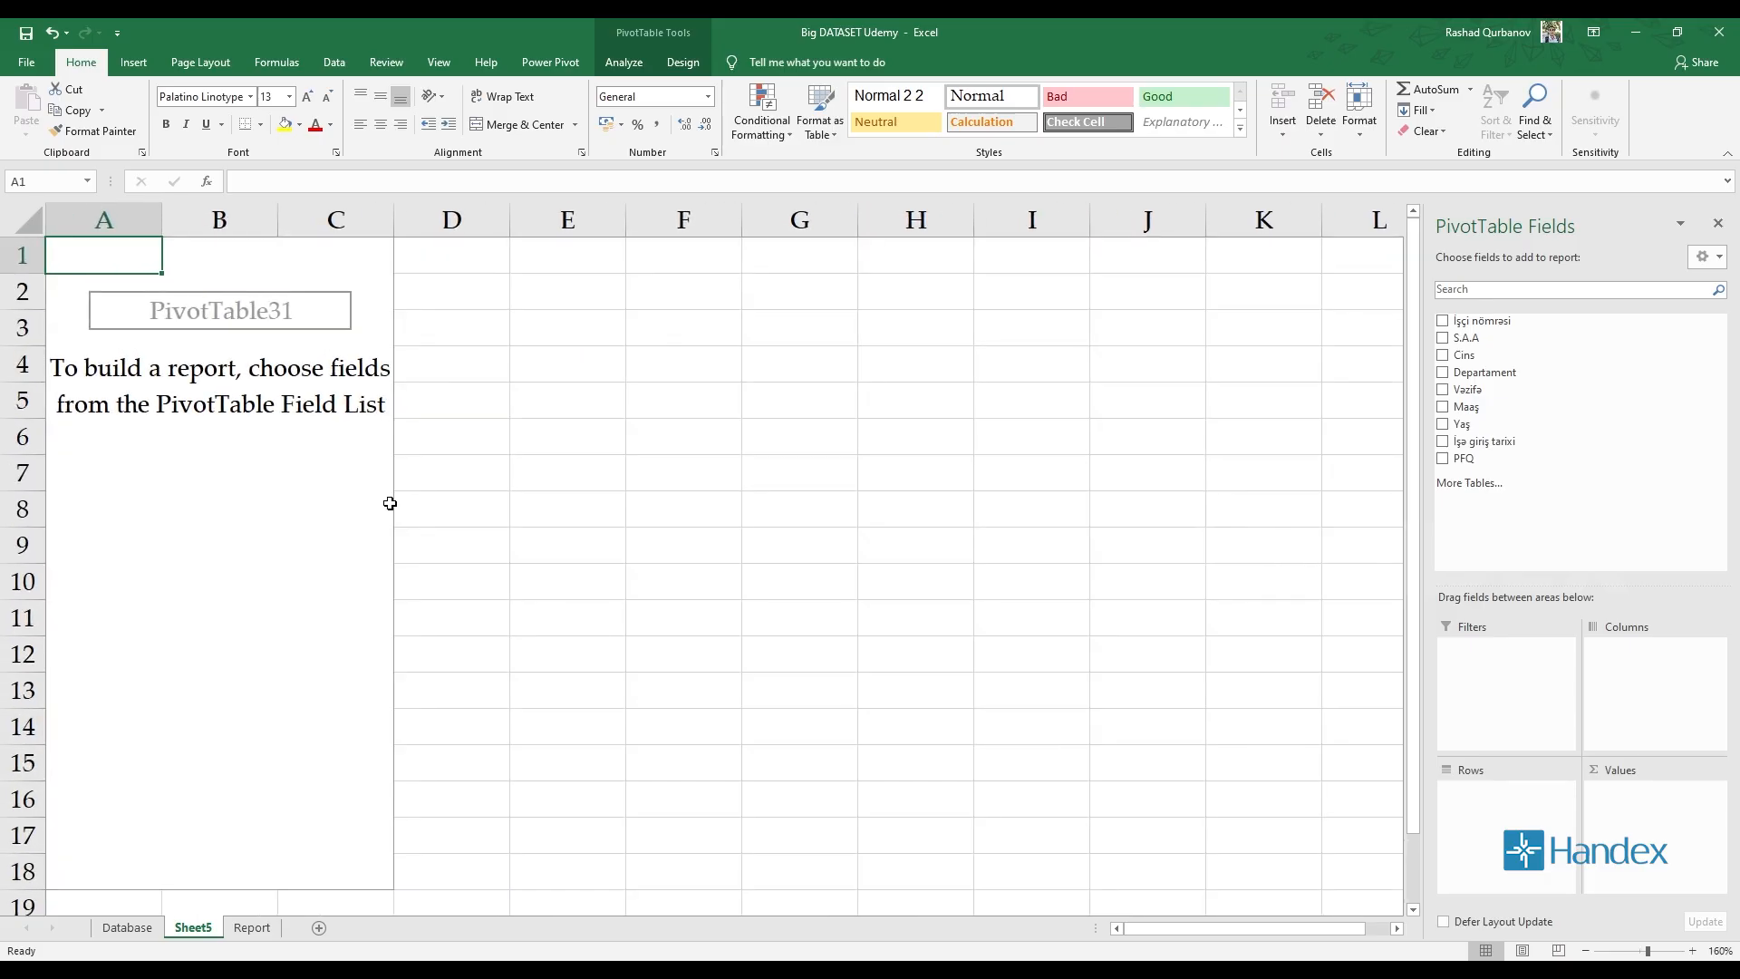
left_click_drag(1477, 373, 1494, 854)
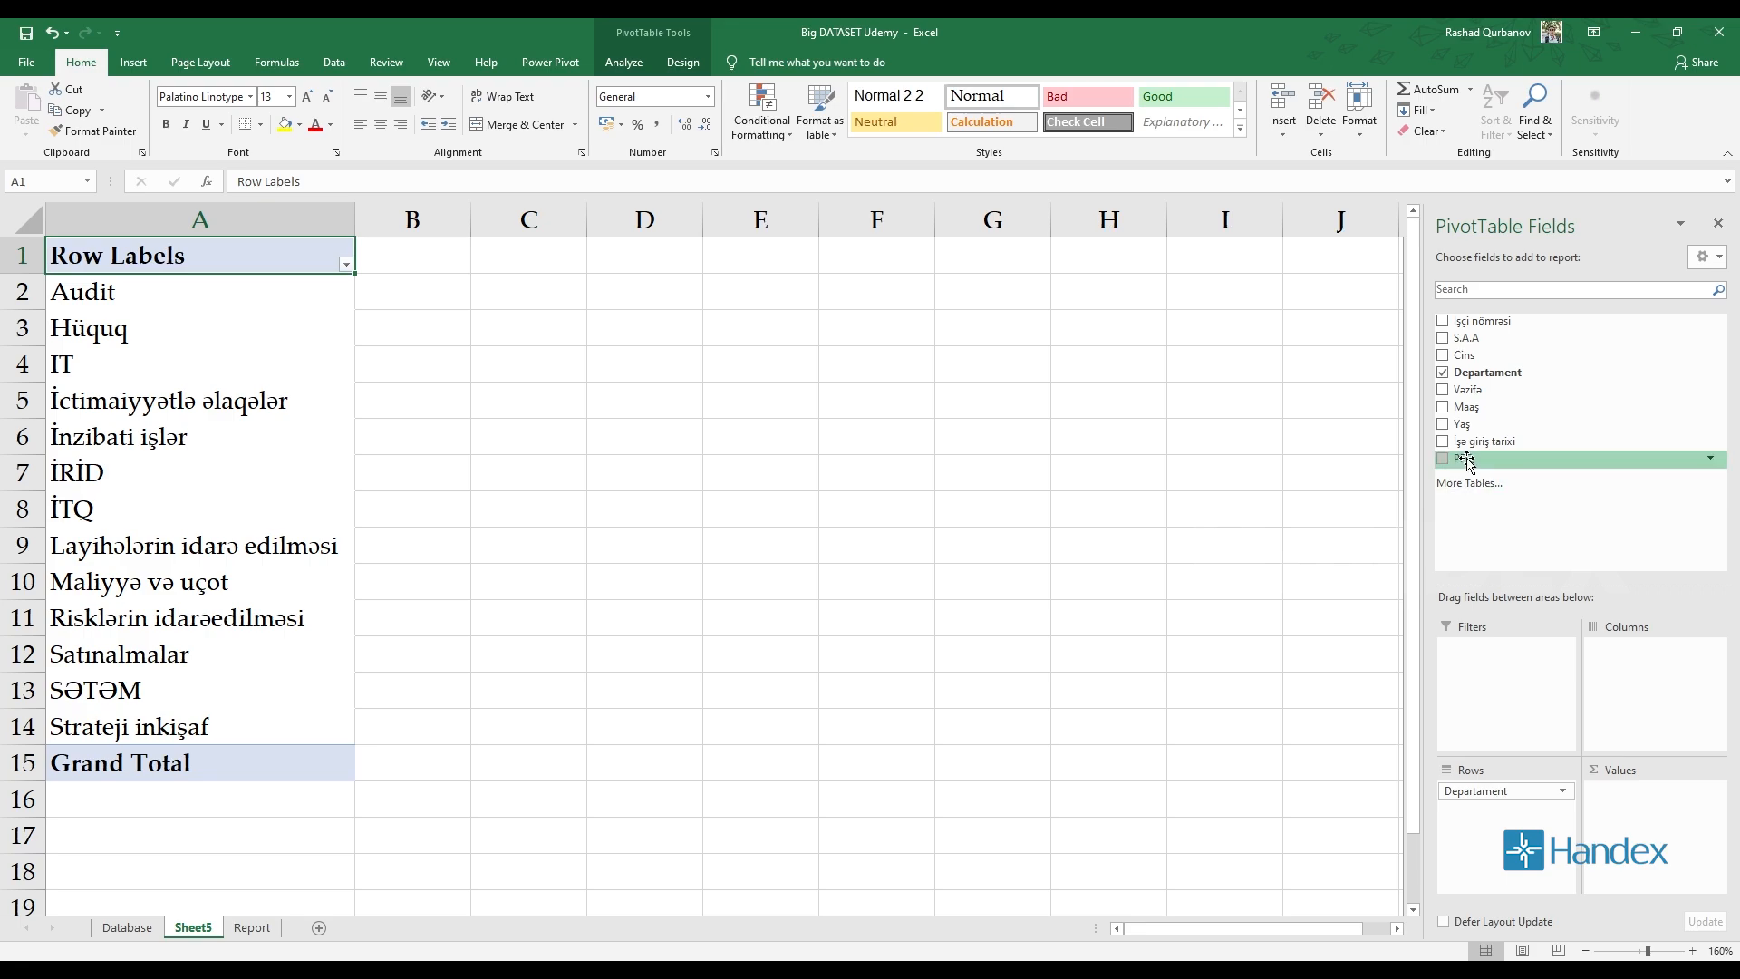
left_click_drag(1464, 457, 1667, 825)
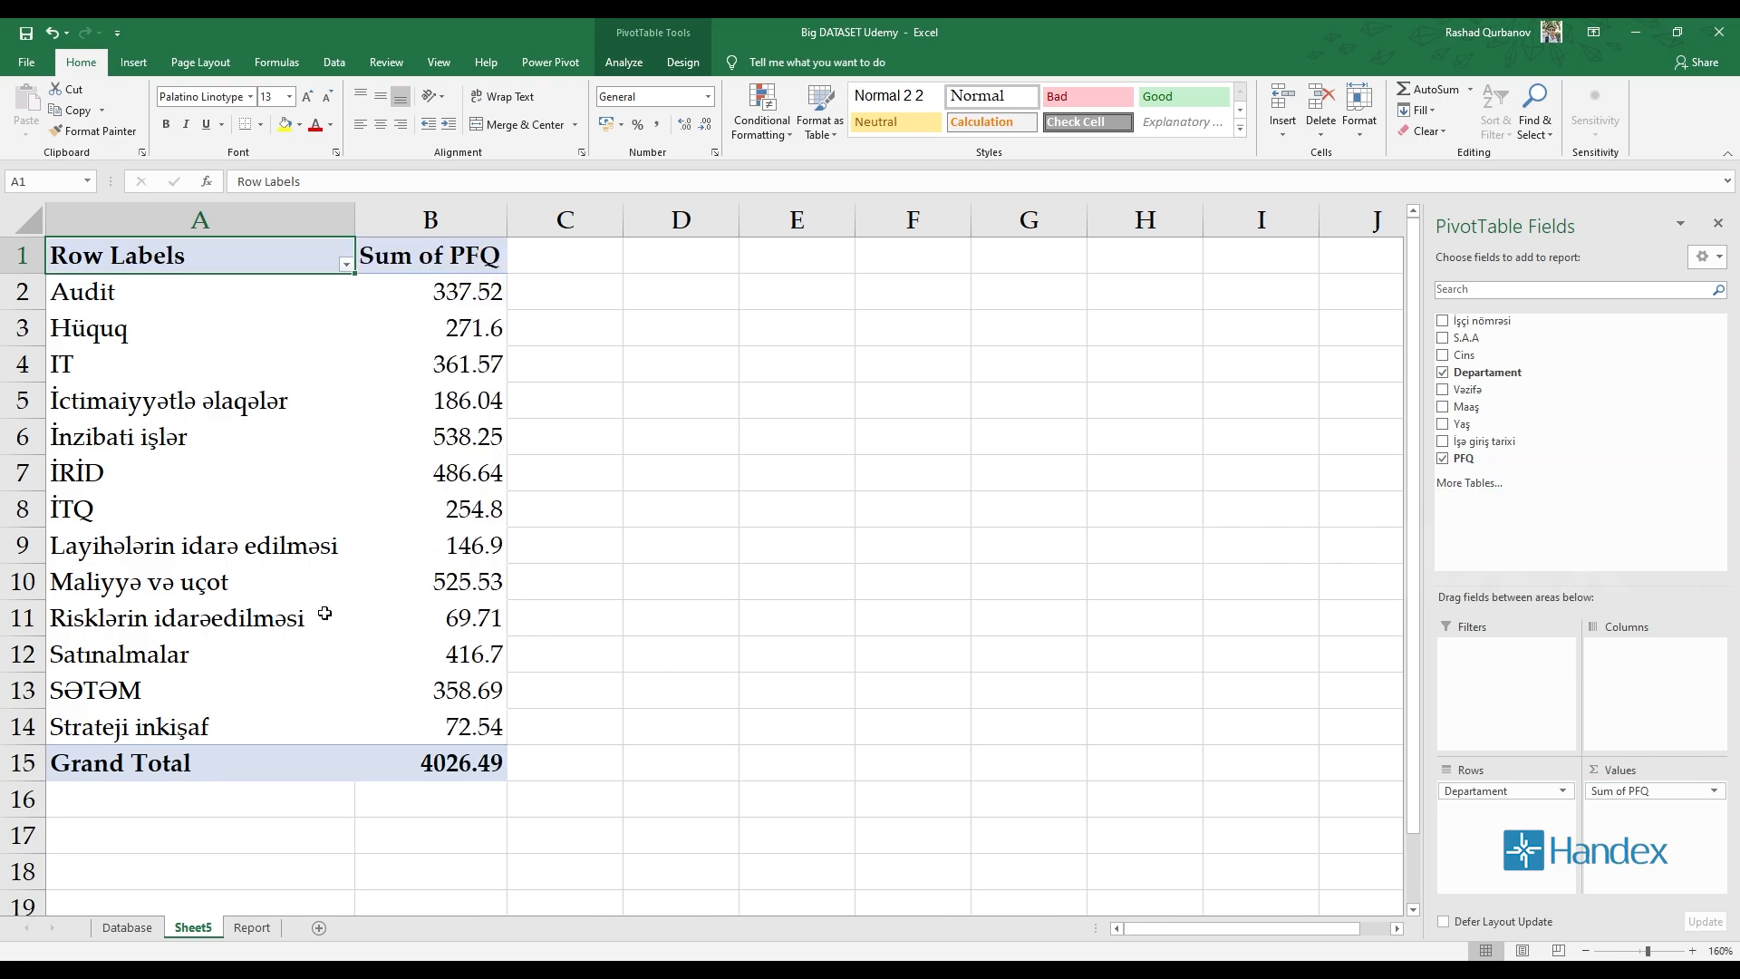
Insert a line PivotChart based on the PivotTable of PFQ by department
scroll(325, 605, "down", 6)
scroll(323, 604, "up", 6)
mouse_move(402, 596)
scroll(617, 536, "down", 3)
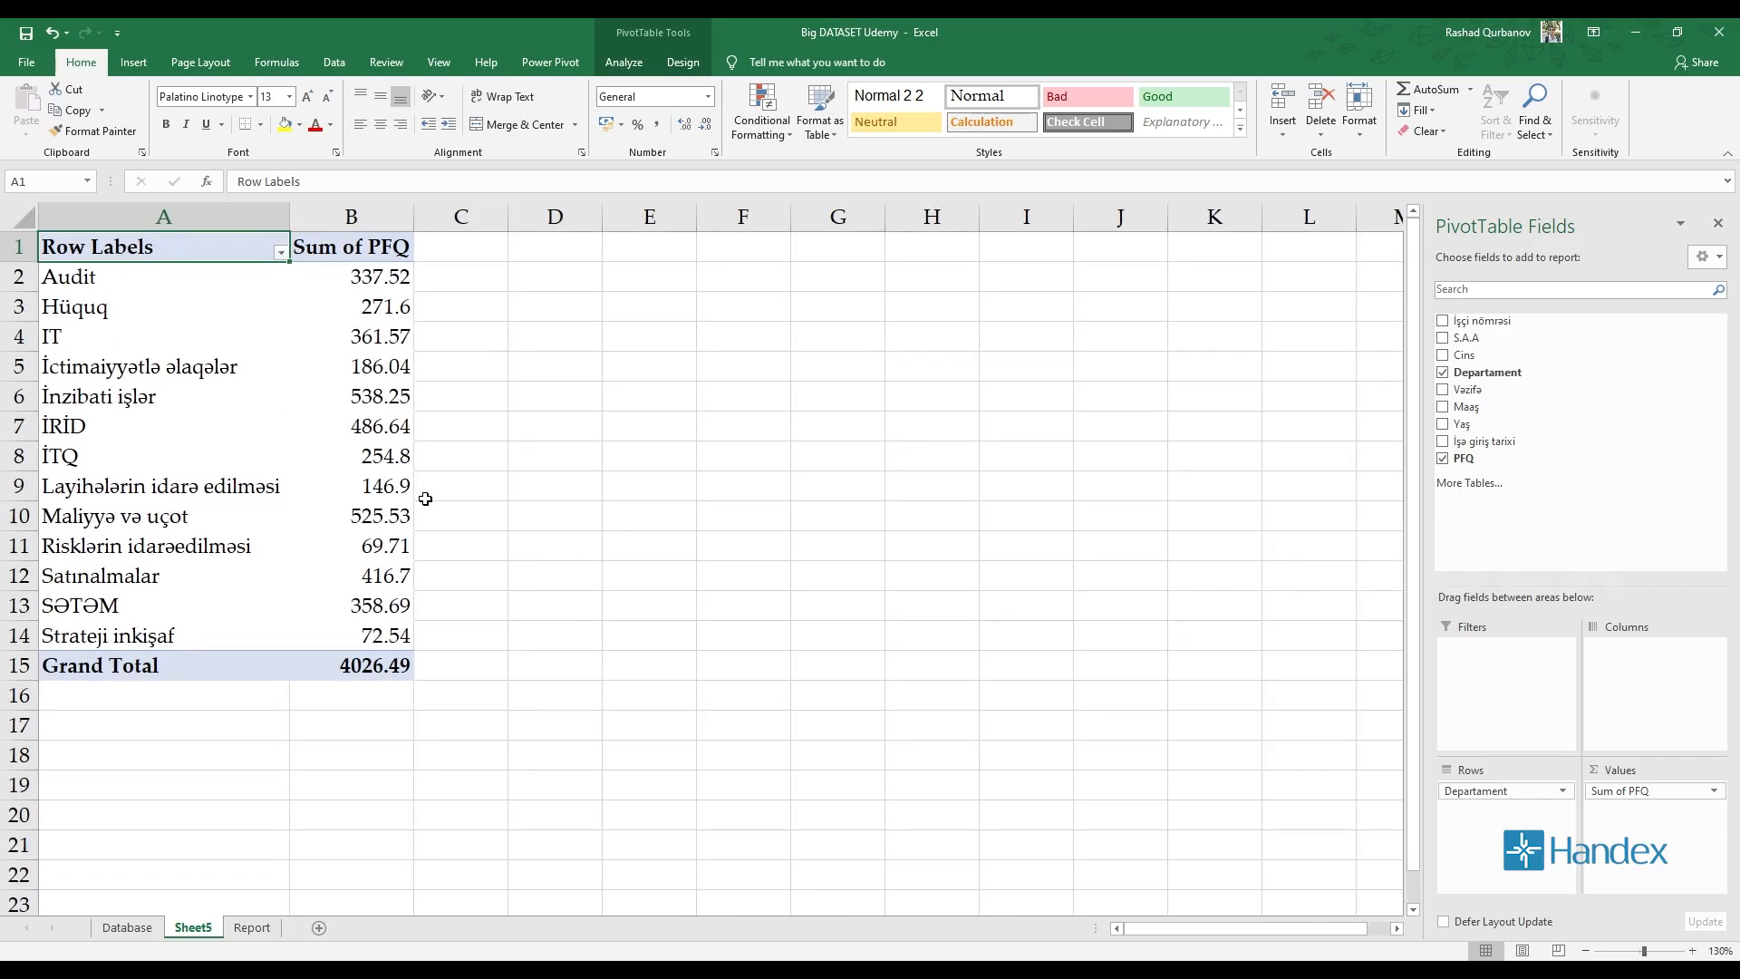
left_click(386, 524)
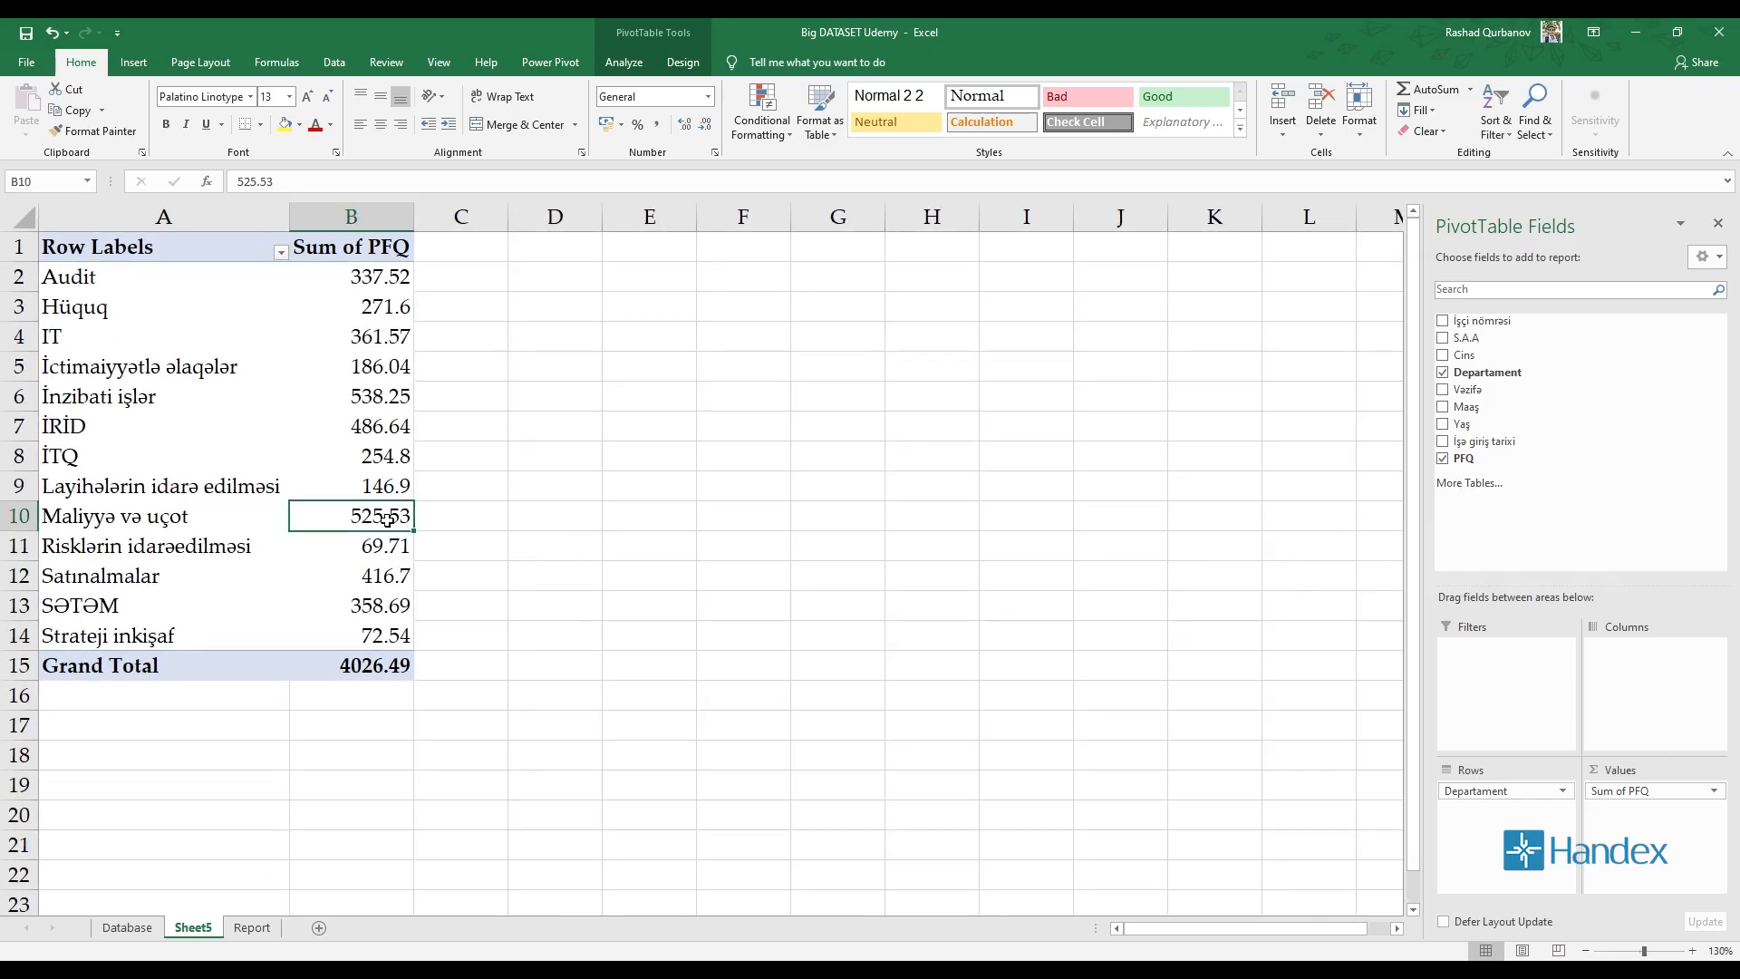
left_click(392, 395)
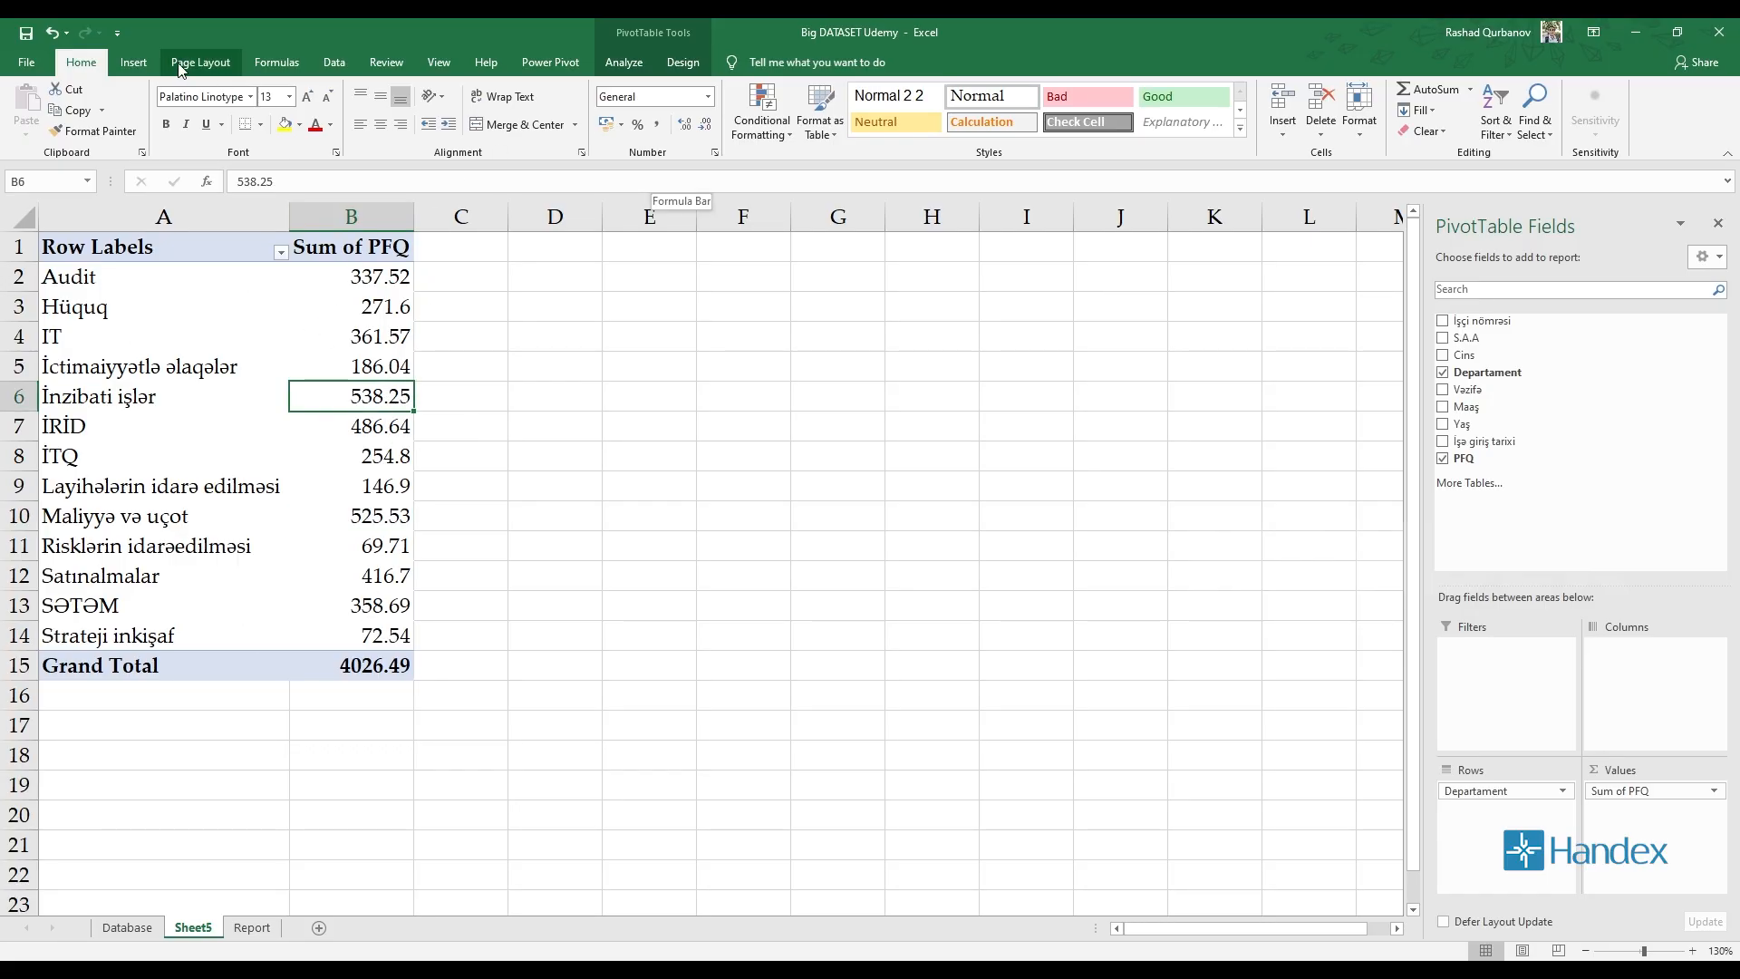
left_click(133, 62)
left_click(673, 129)
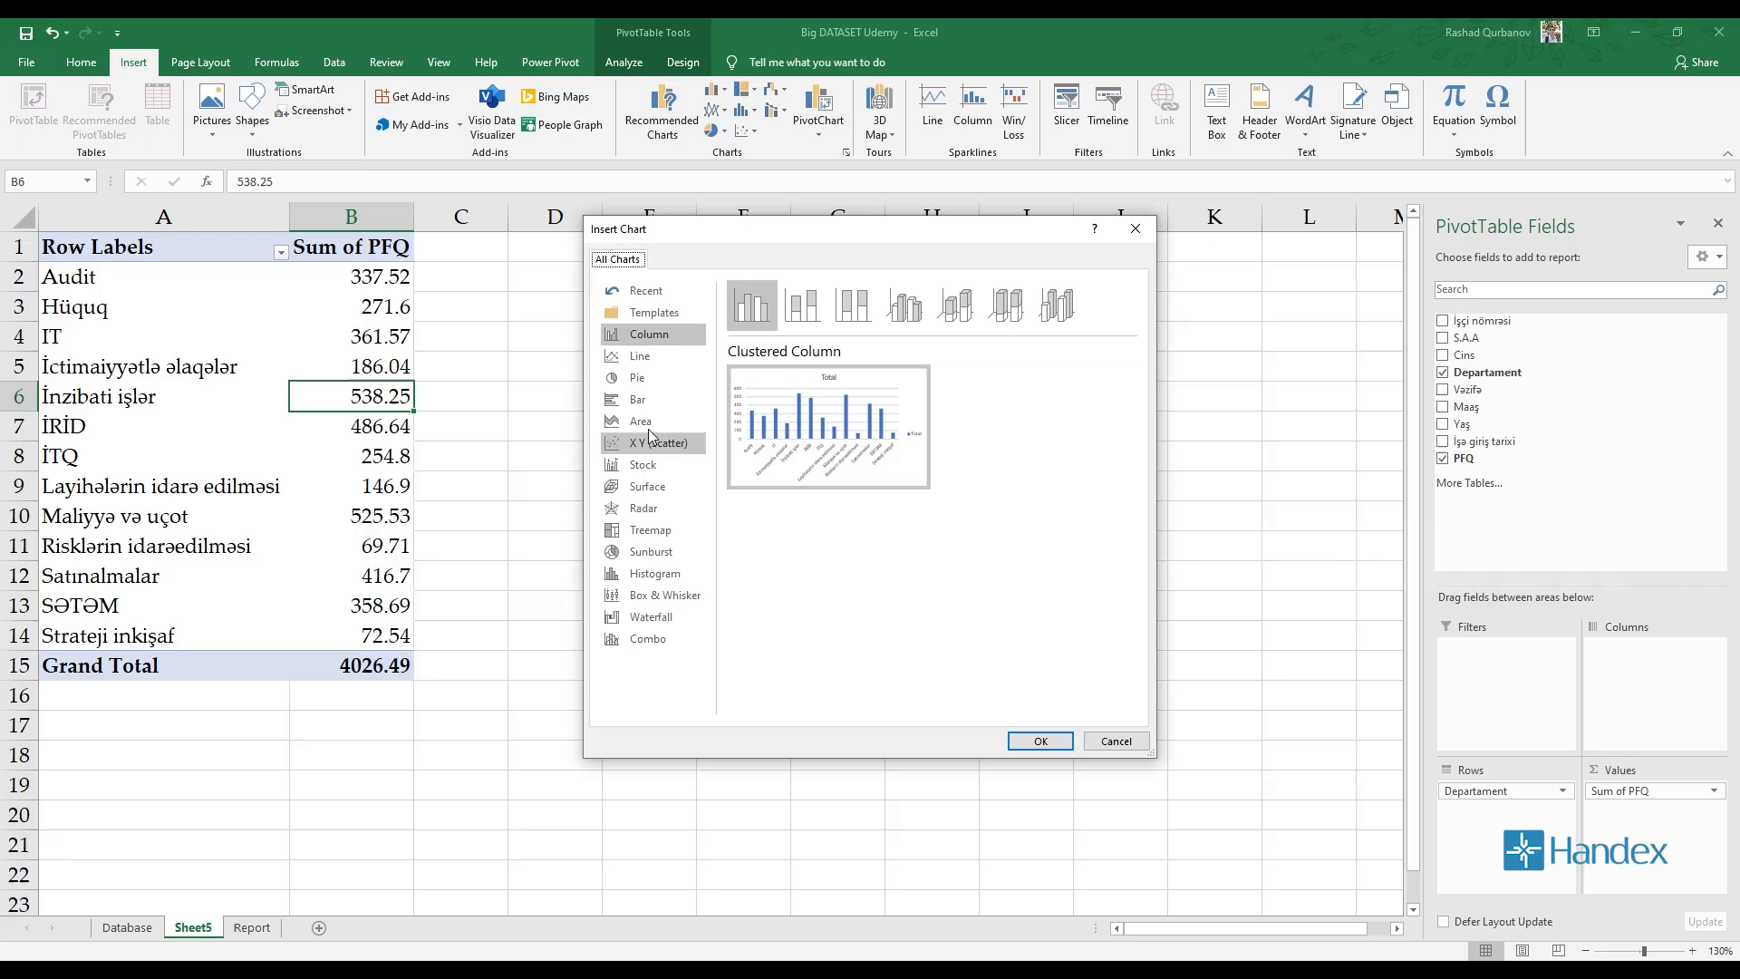
left_click(654, 357)
left_click(1040, 741)
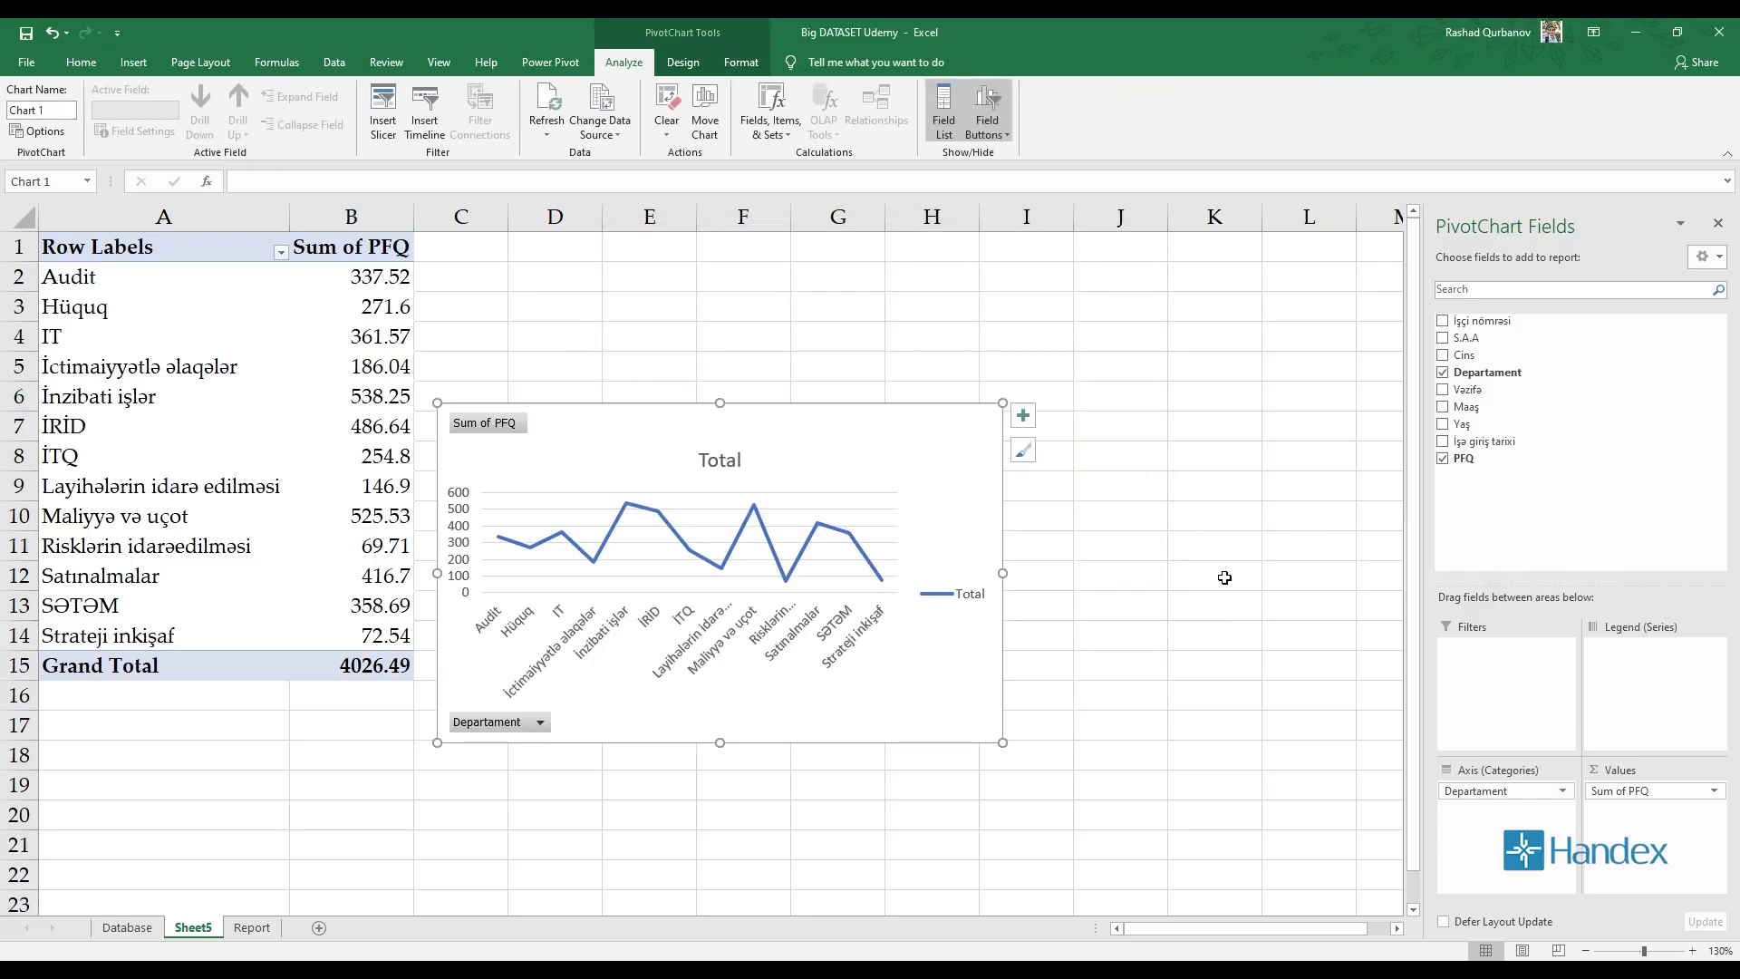
Move the line chart beside the PivotTable and enlarge it to cover about columns C to I, rows 1 to 13
left_click_drag(796, 410, 811, 265)
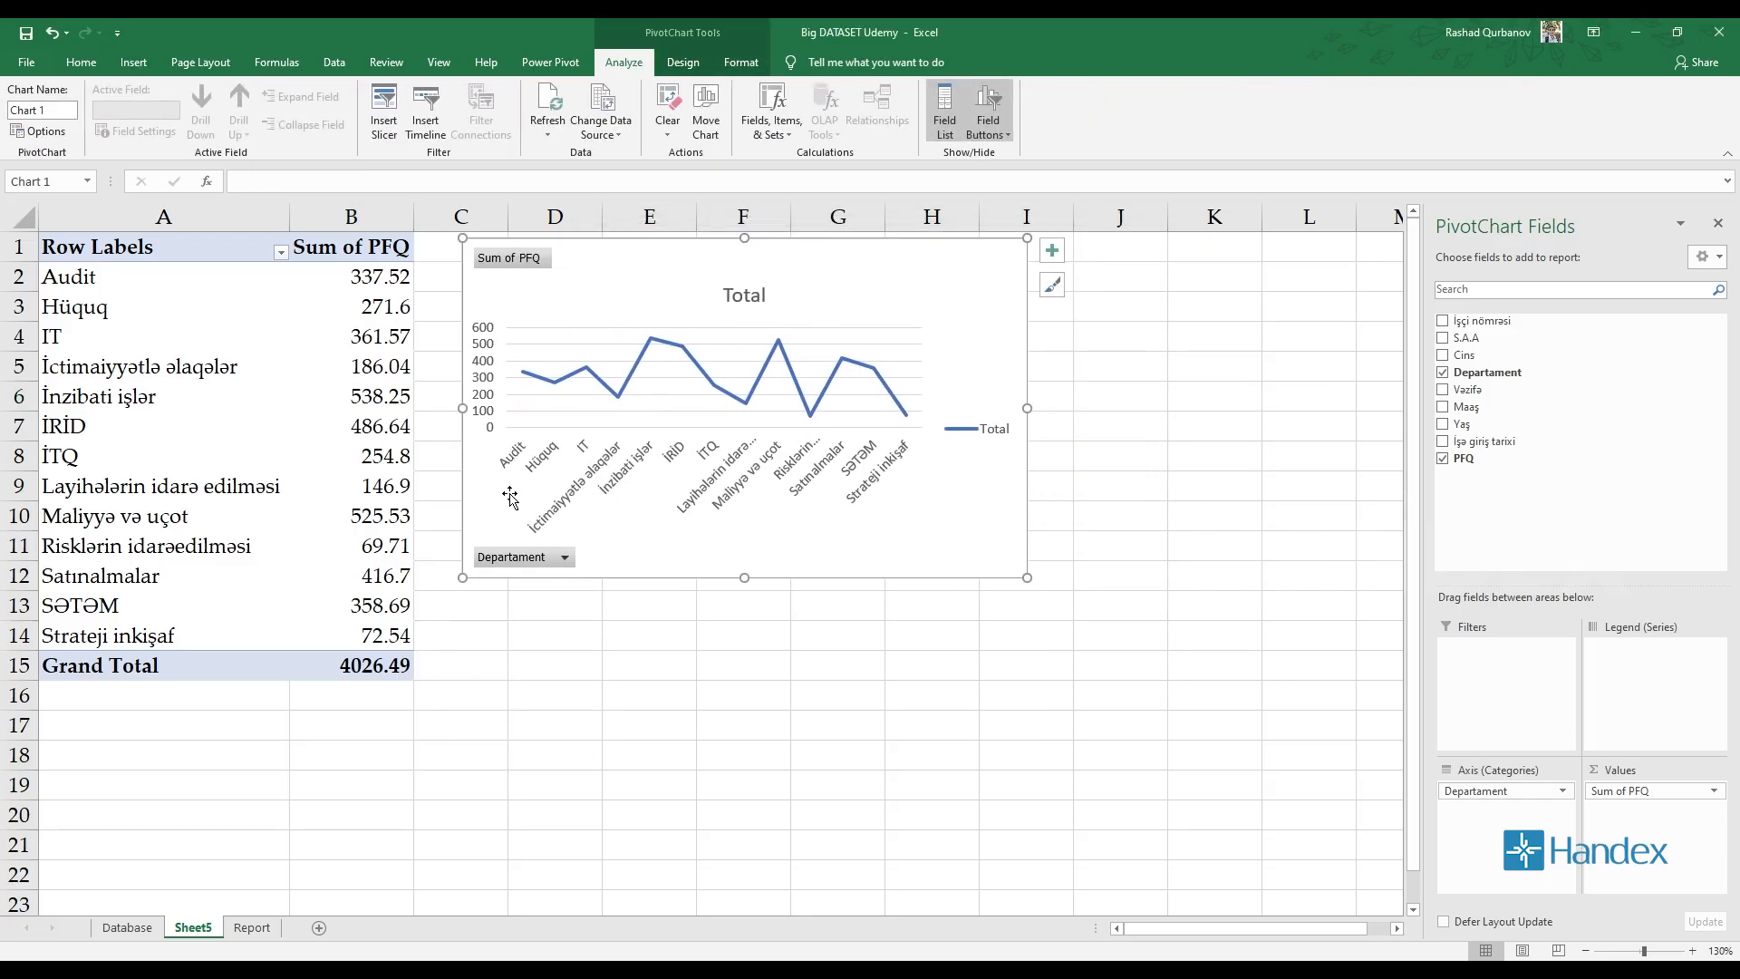
scroll(504, 496, "up", 2, "ctrl")
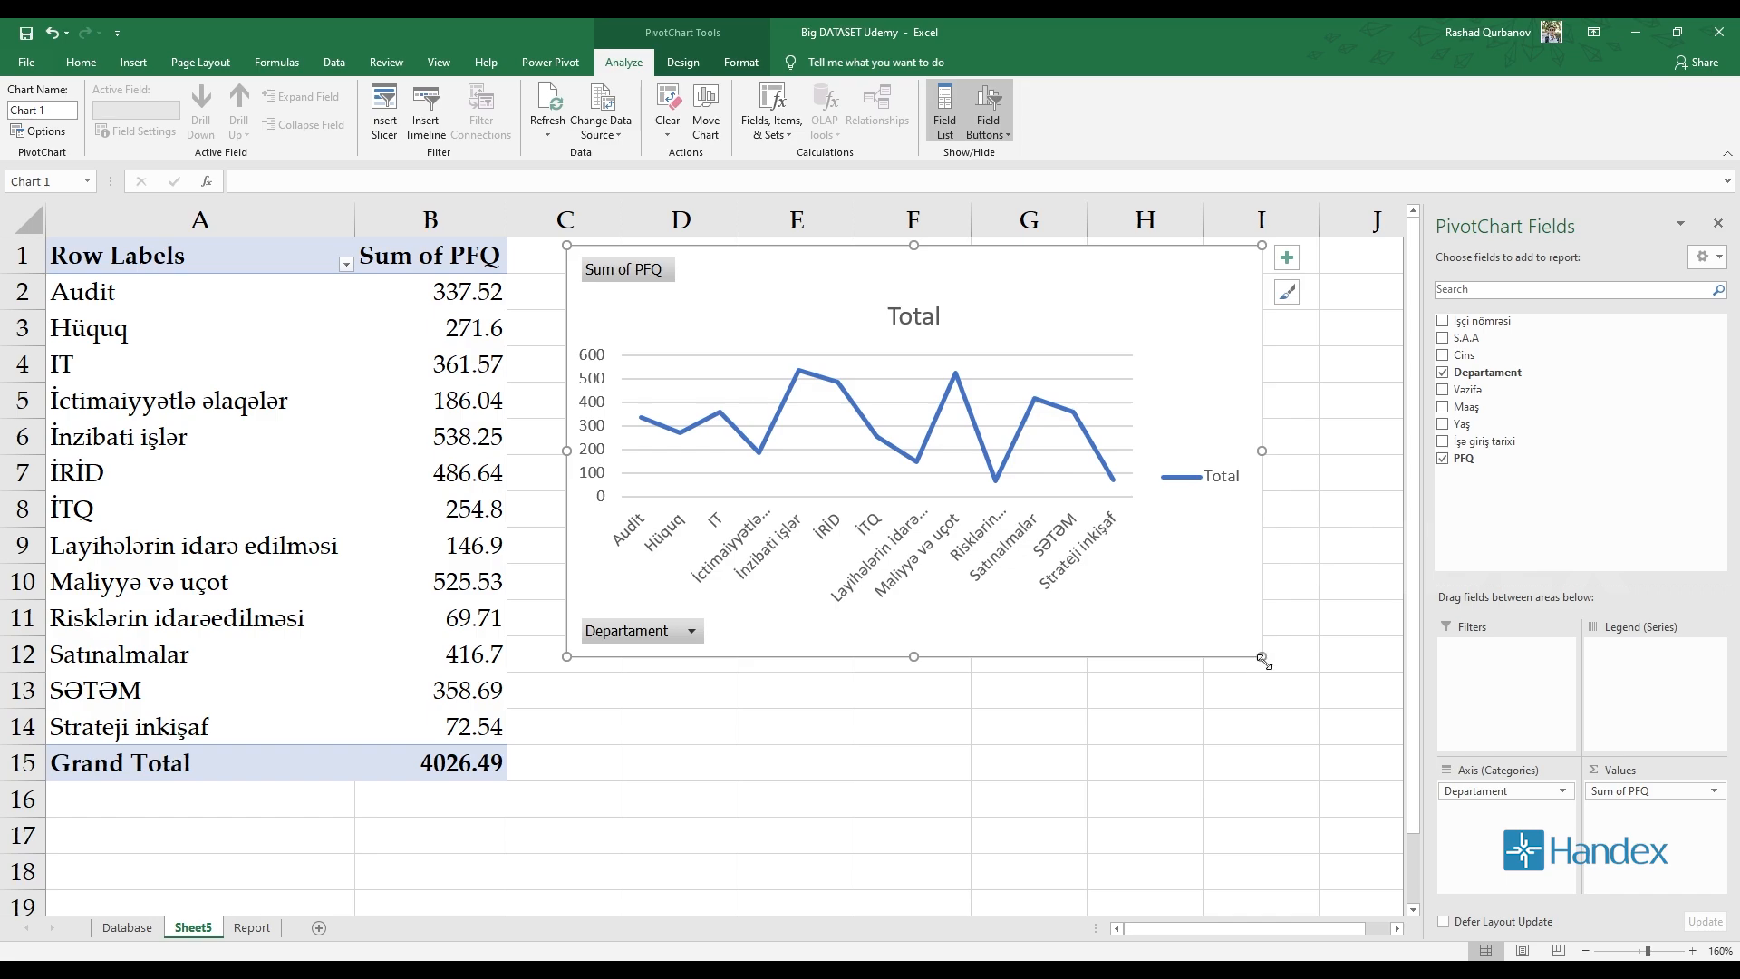
left_click_drag(1263, 656, 1364, 689)
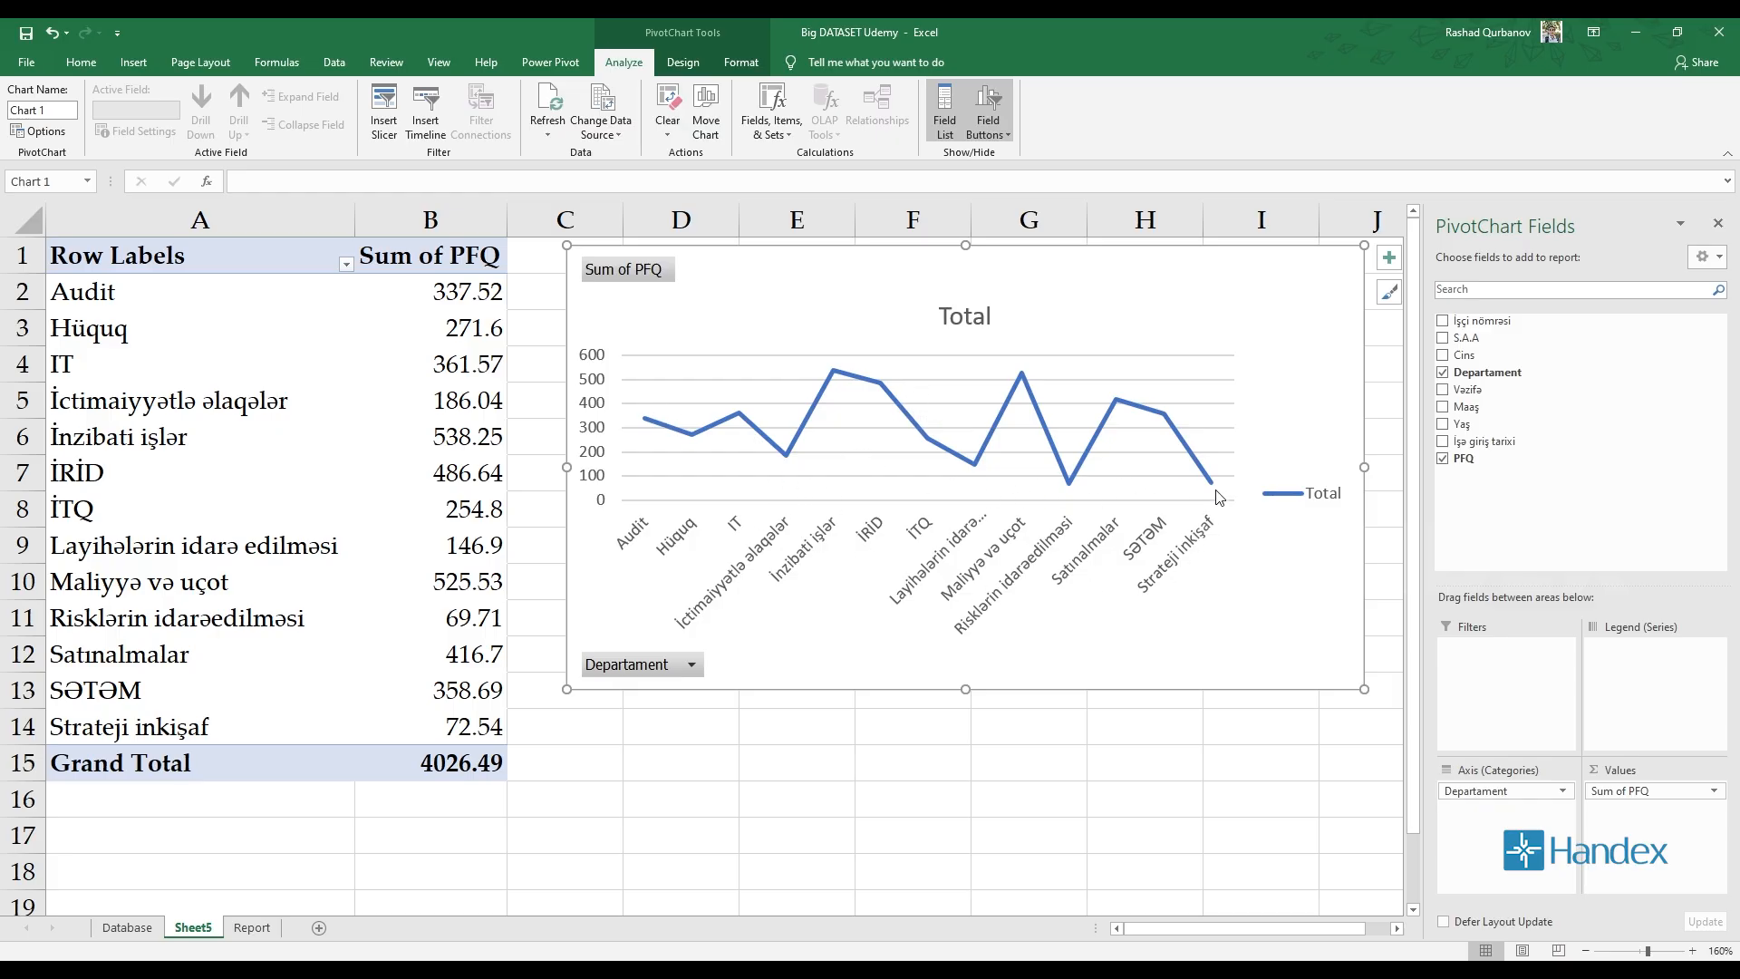
mouse_move(1019, 375)
mouse_move(835, 384)
left_click_drag(939, 284, 897, 272)
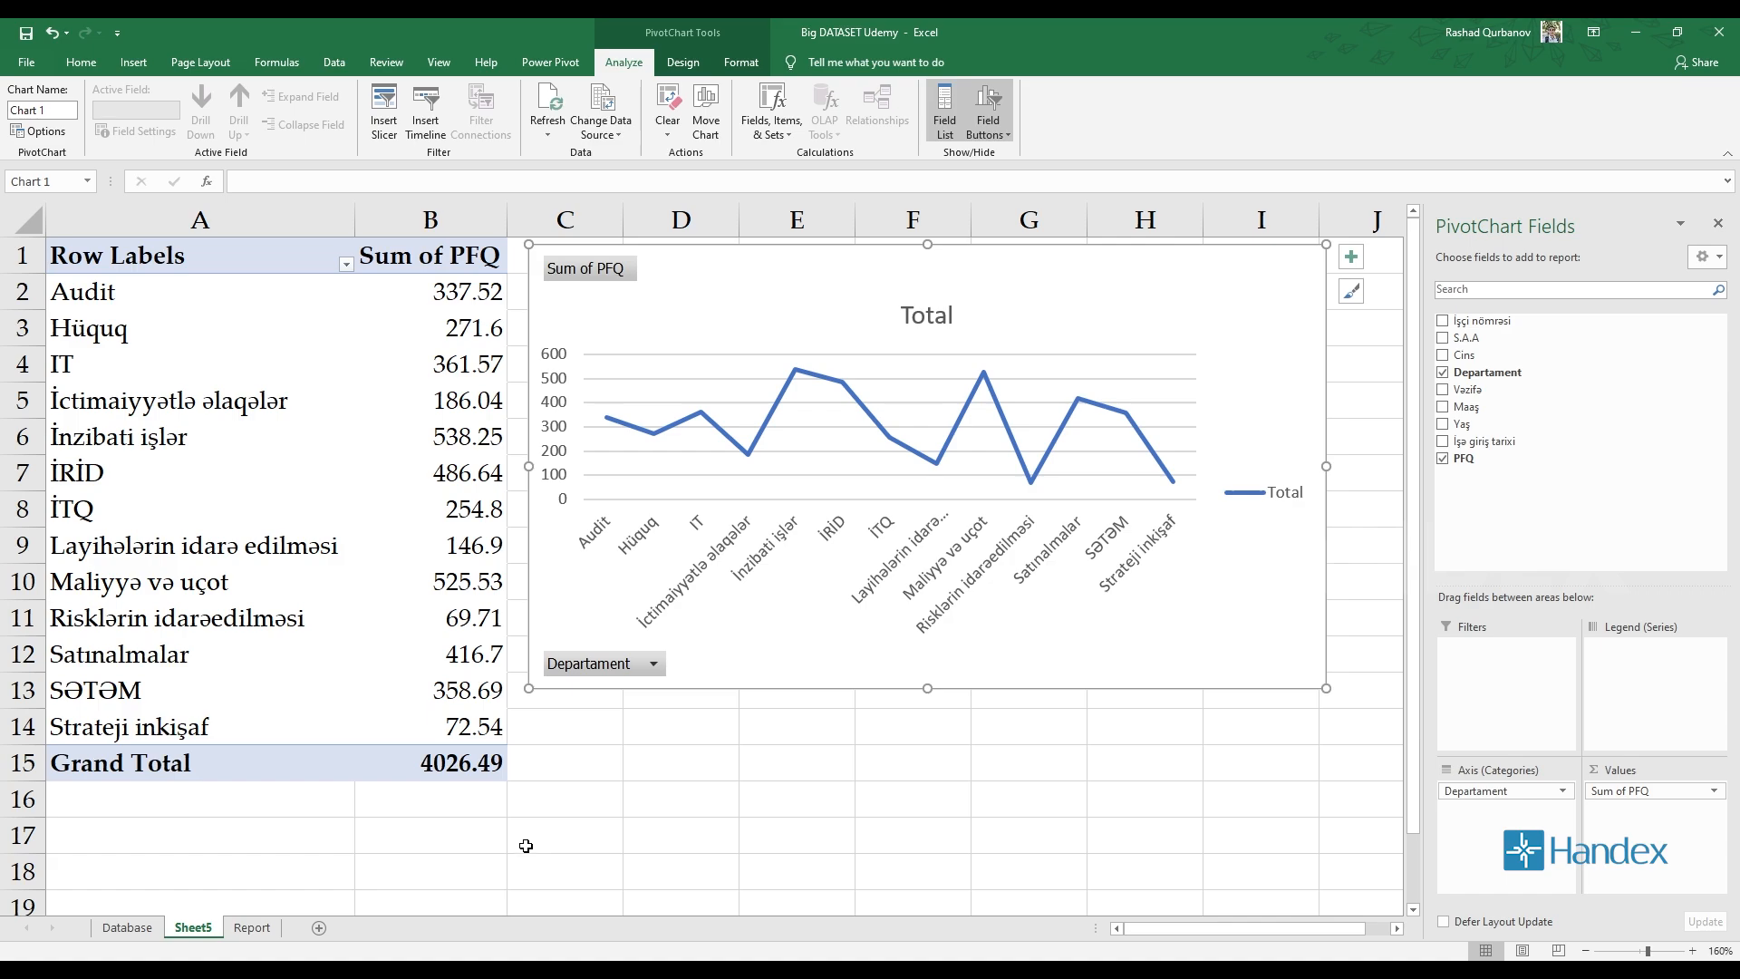
Add another worksheet and rename the sheet holding the department PivotTable and line chart to PFQ
left_click(319, 927)
left_click(201, 927)
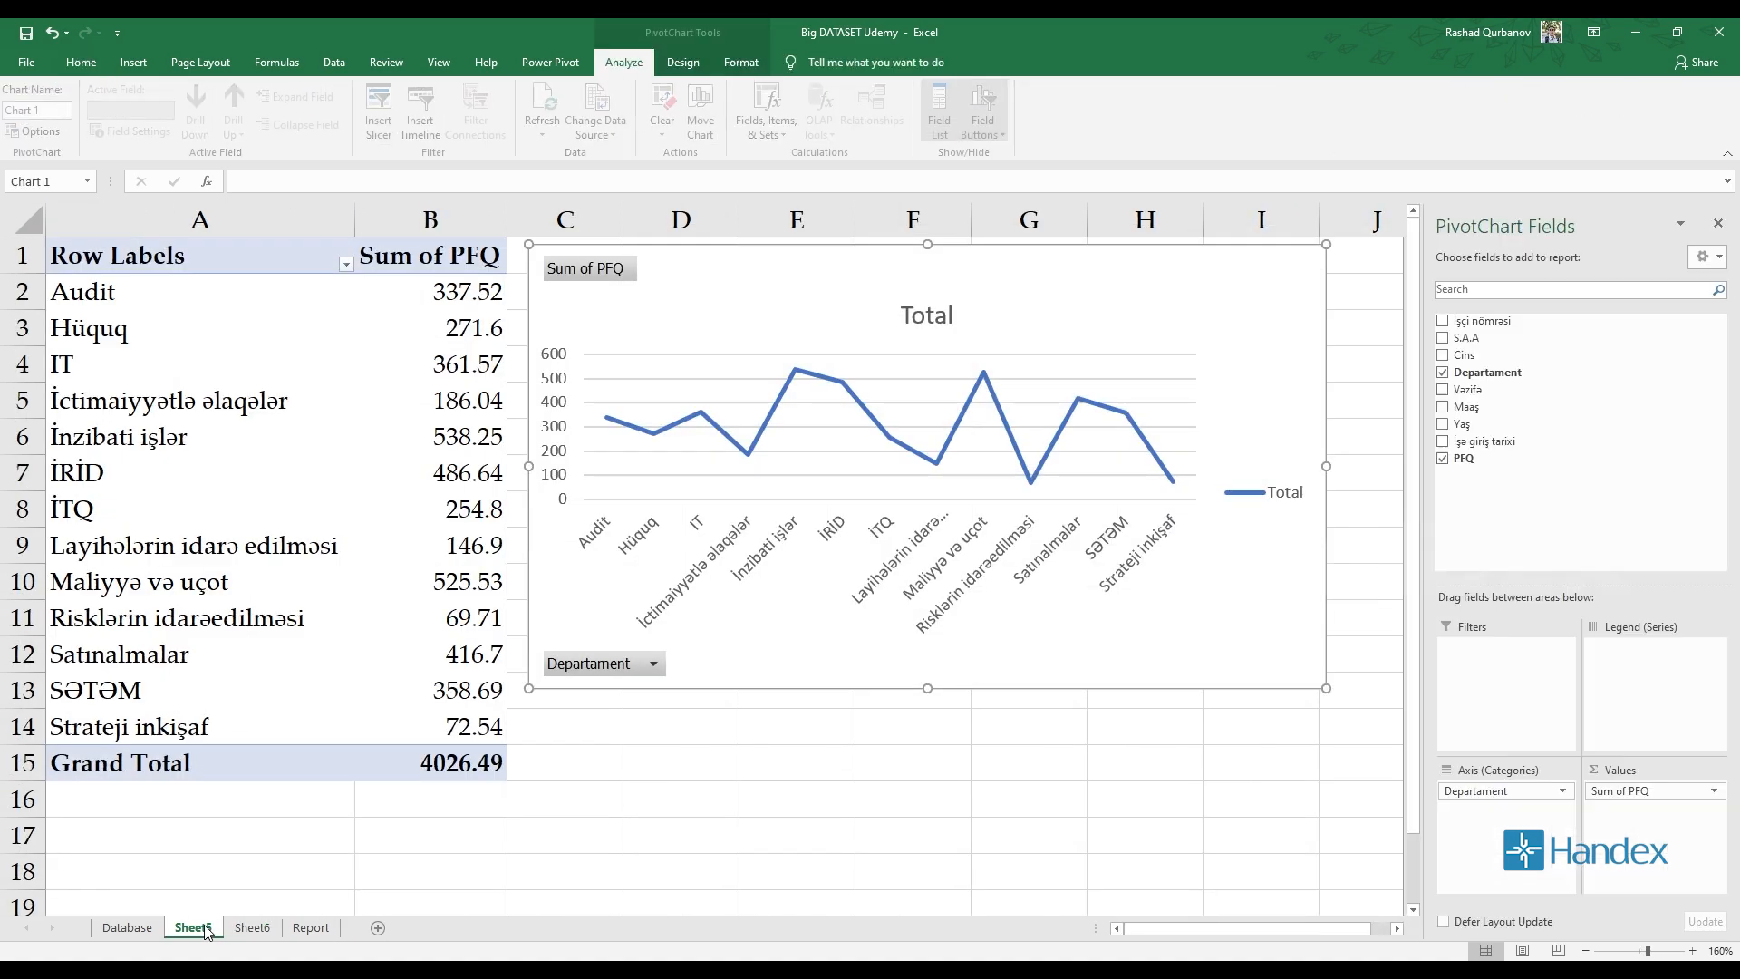
type("PFQ")
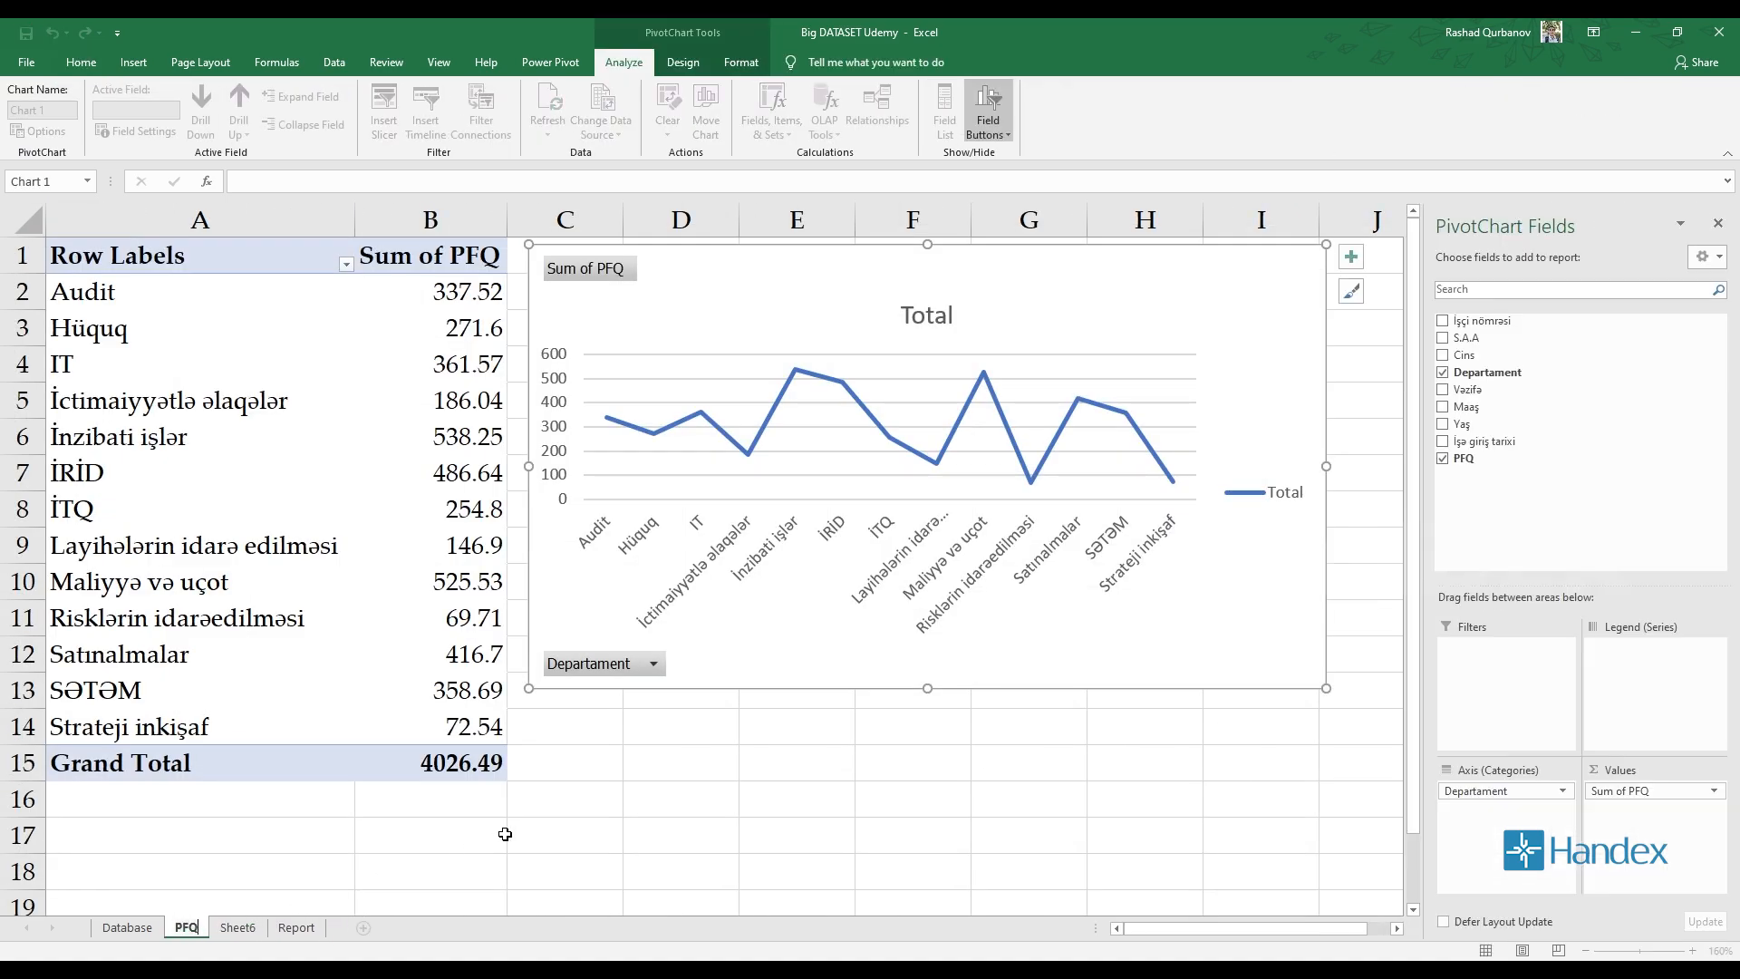
key("Return")
Create a PivotTable from the Data table at cell A1 of the empty Sheet6
left_click(242, 921)
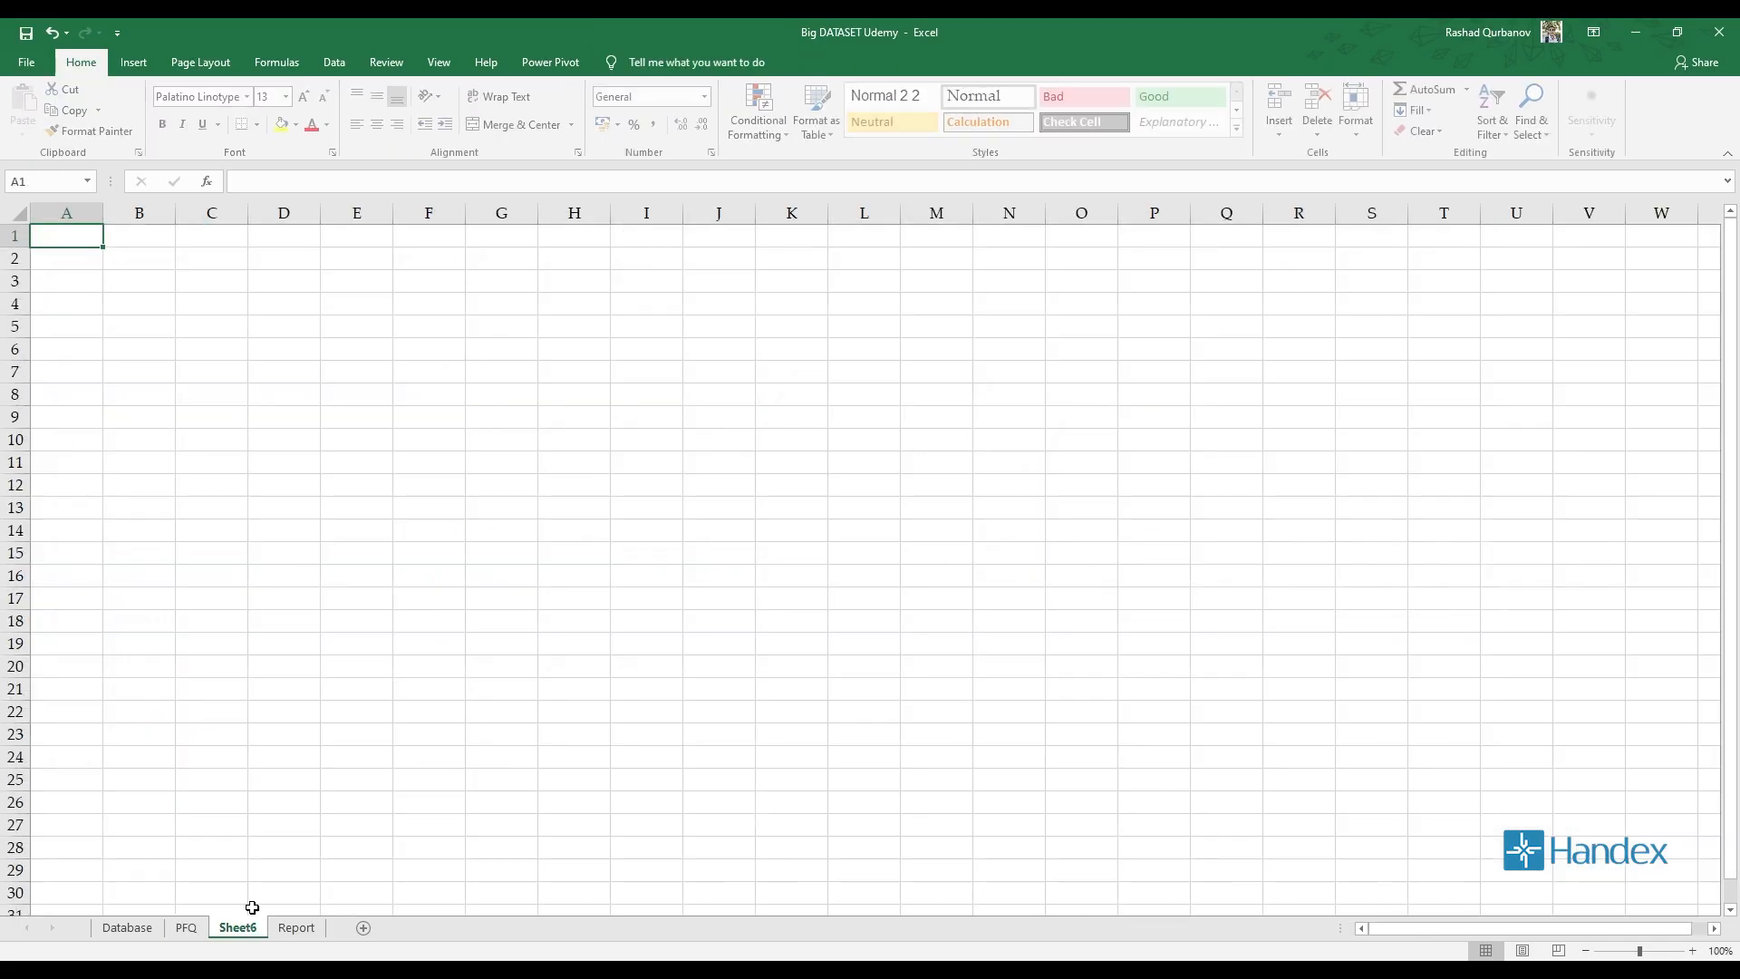
key("alt+n")
type("vda")
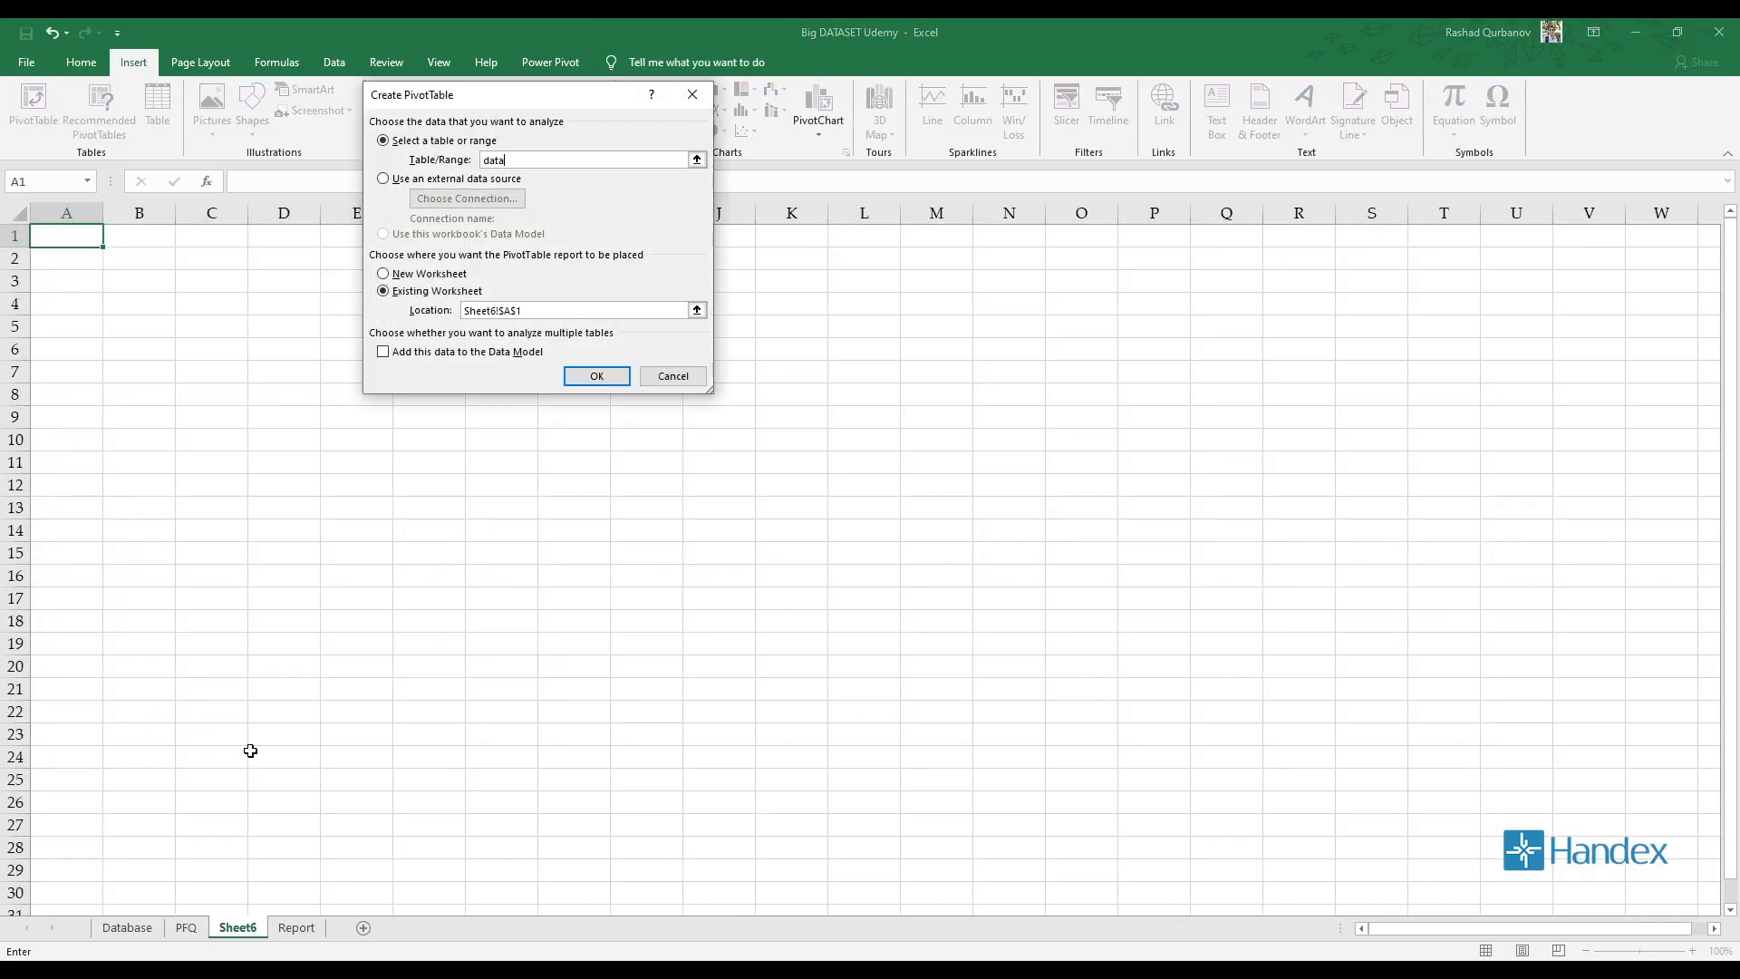
key("Return")
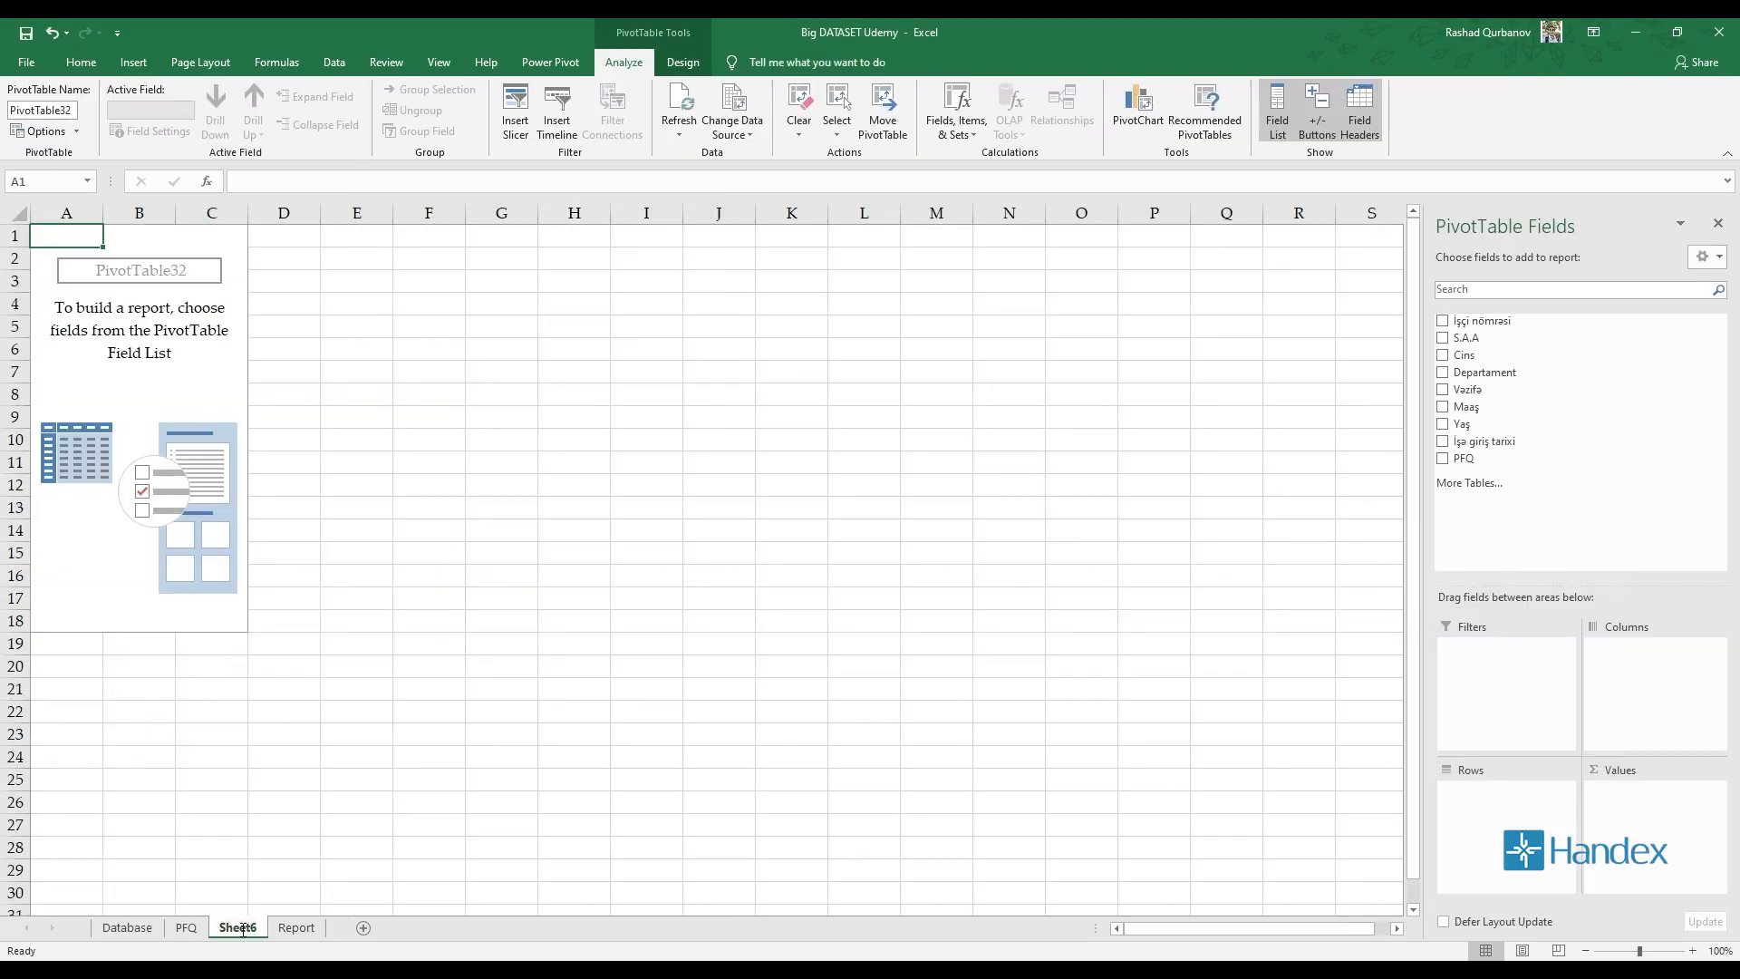
Rename Sheet6 as Cins, correcting the spelling of the name
double_click(239, 928)
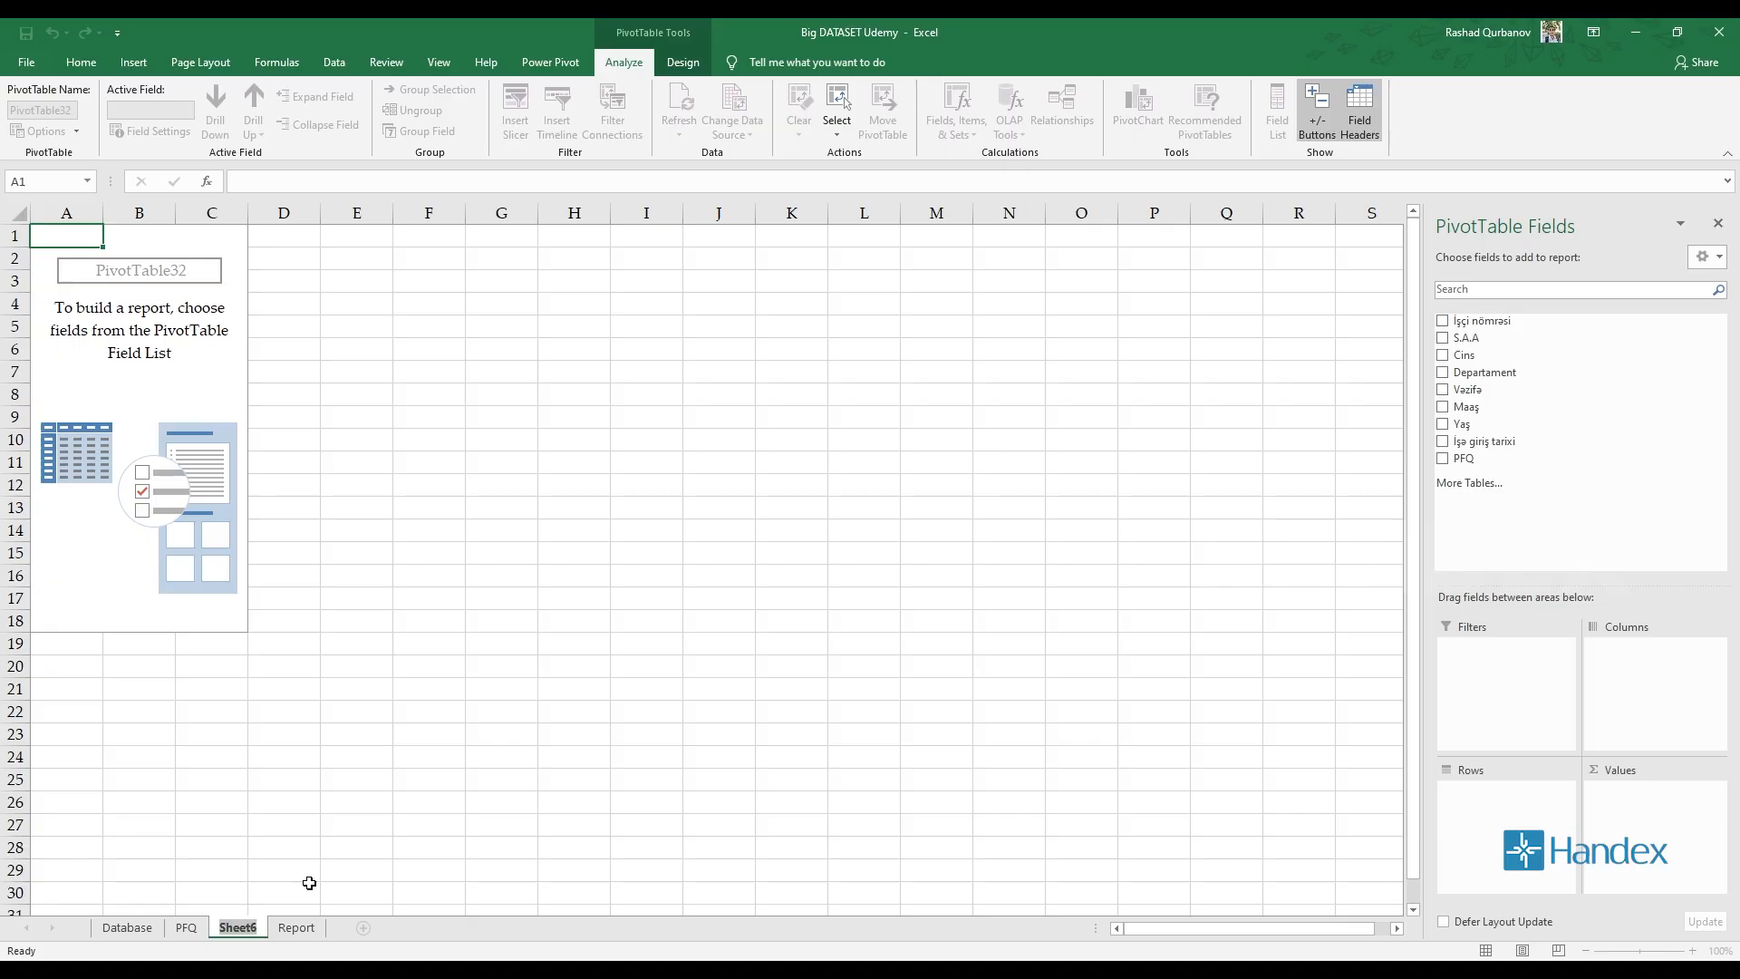
type("Cins")
key("Return")
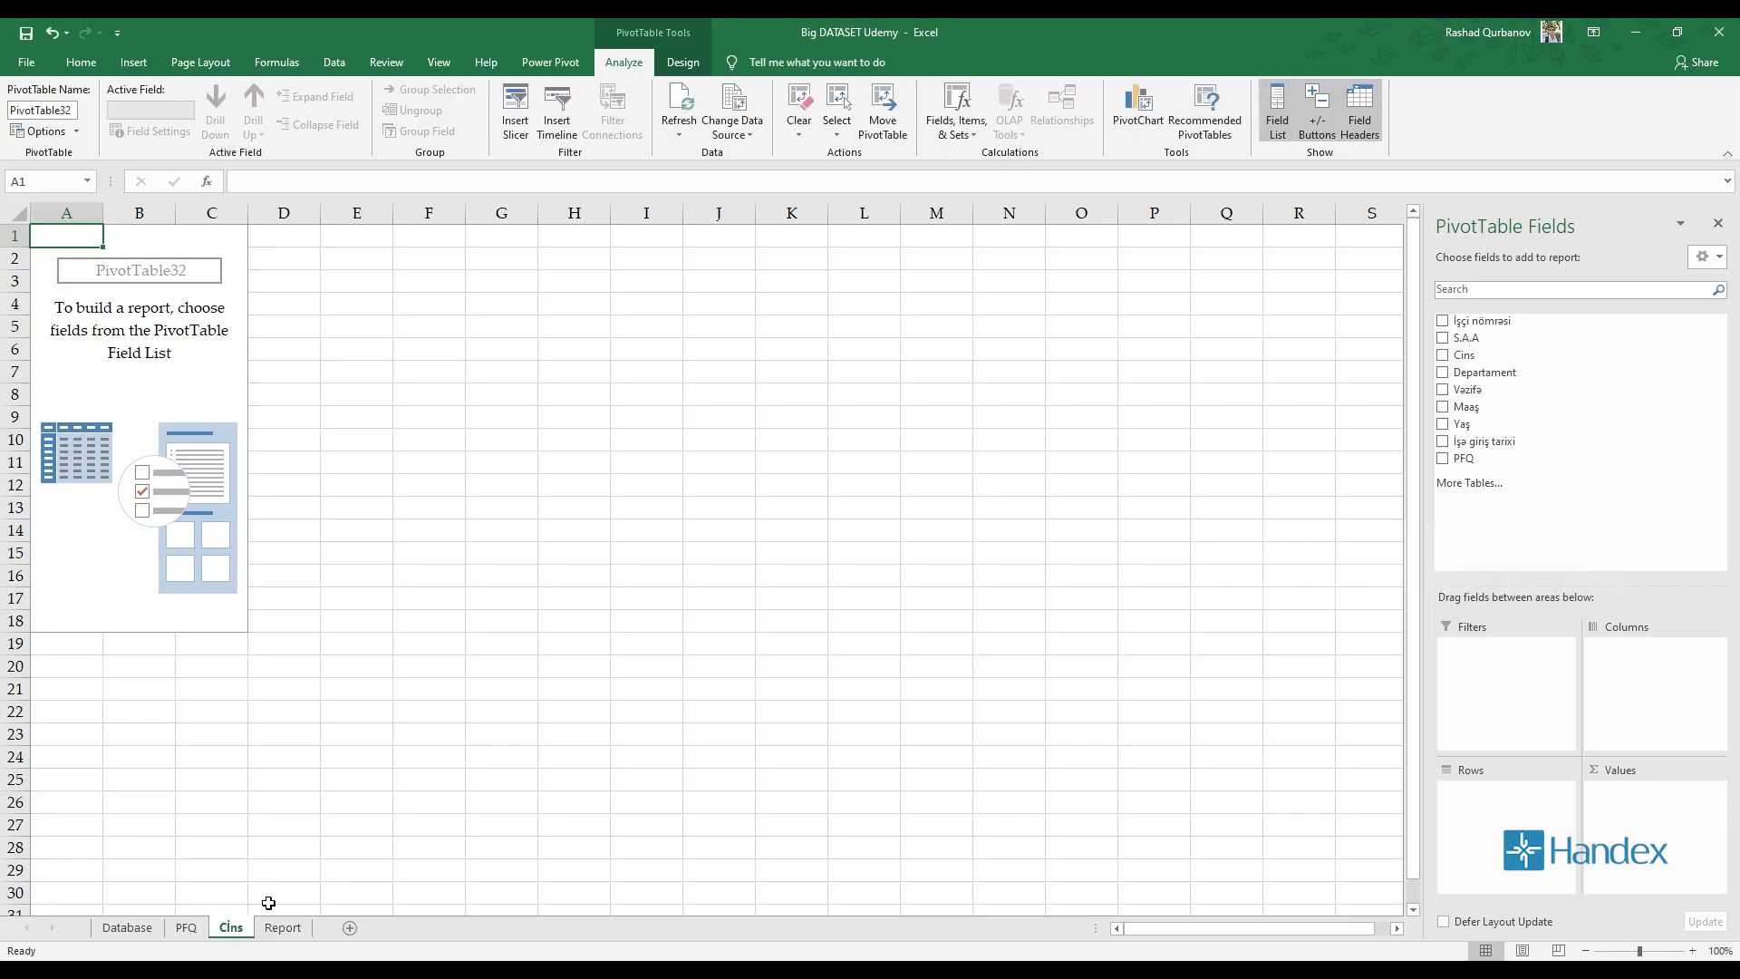
double_click(232, 928)
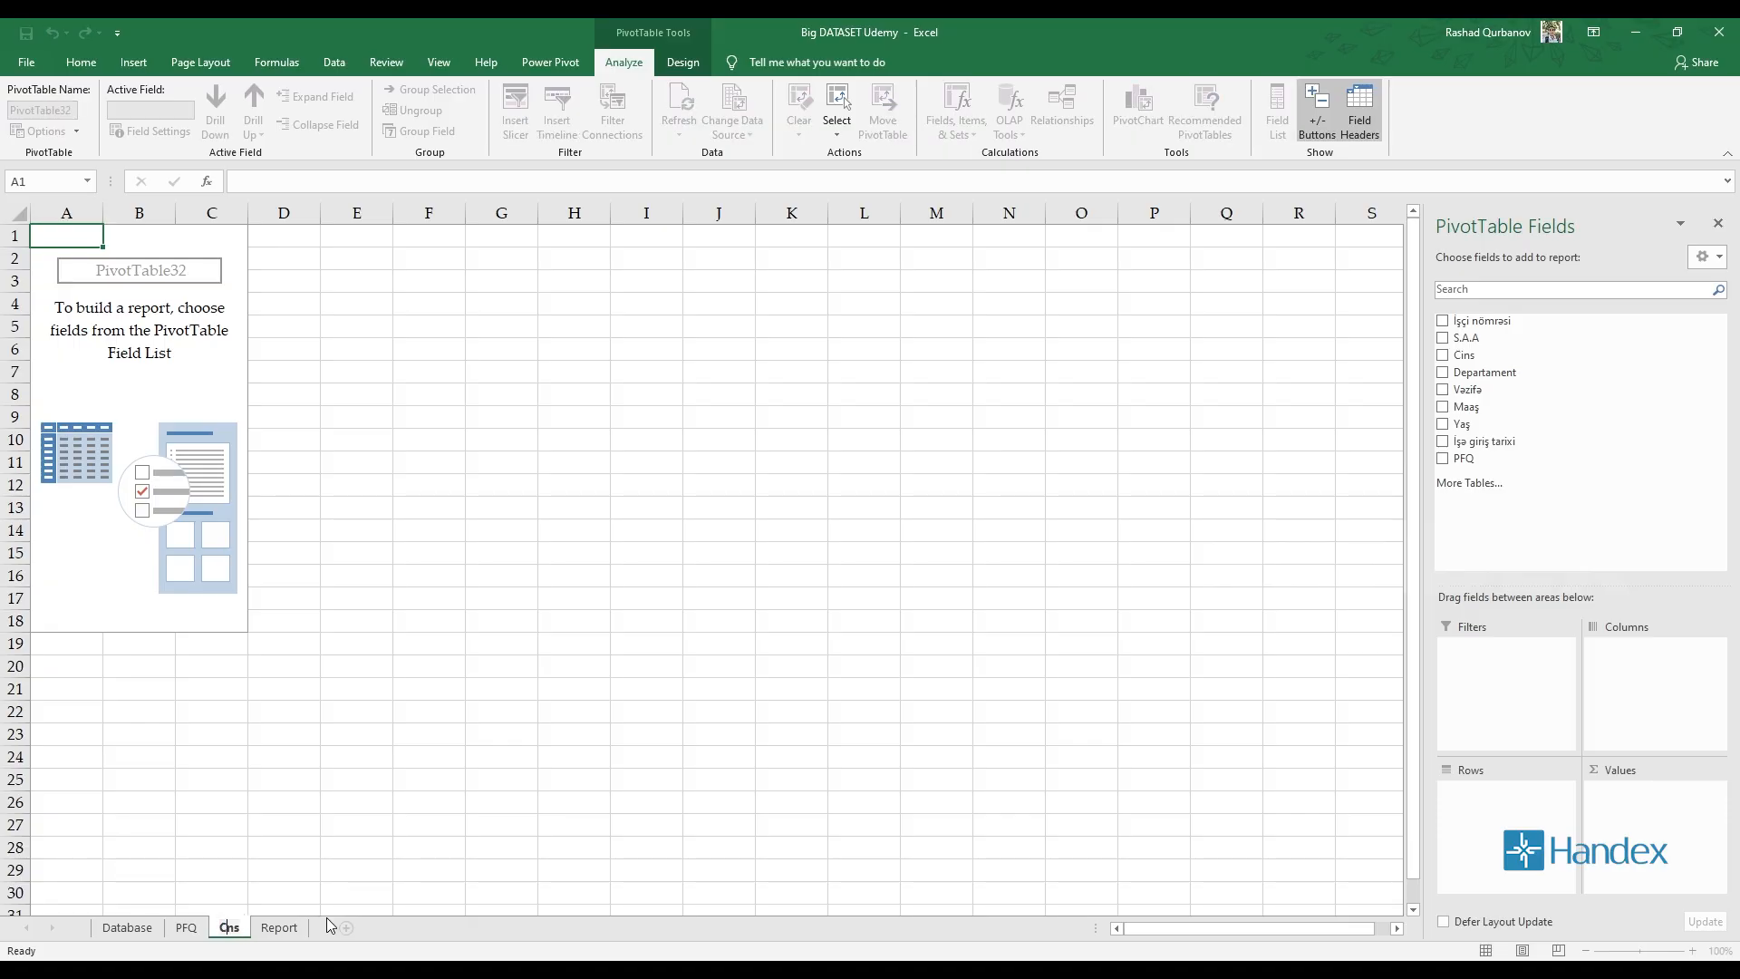
type("i")
key("Return")
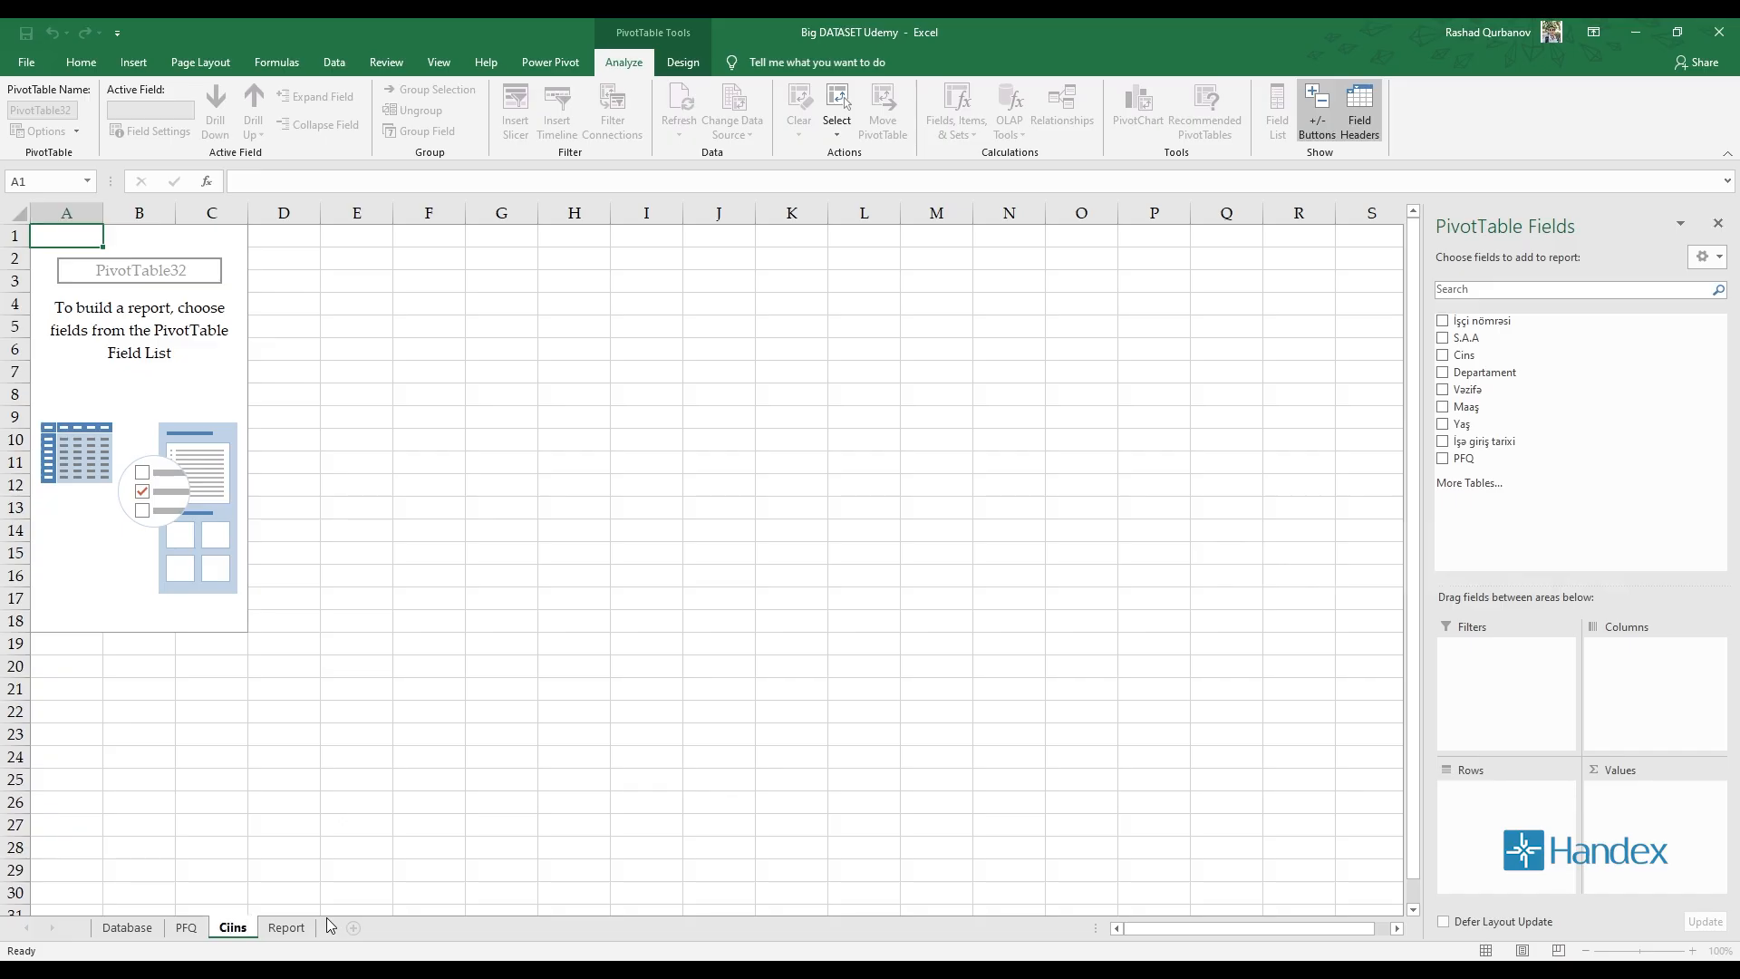
double_click(233, 928)
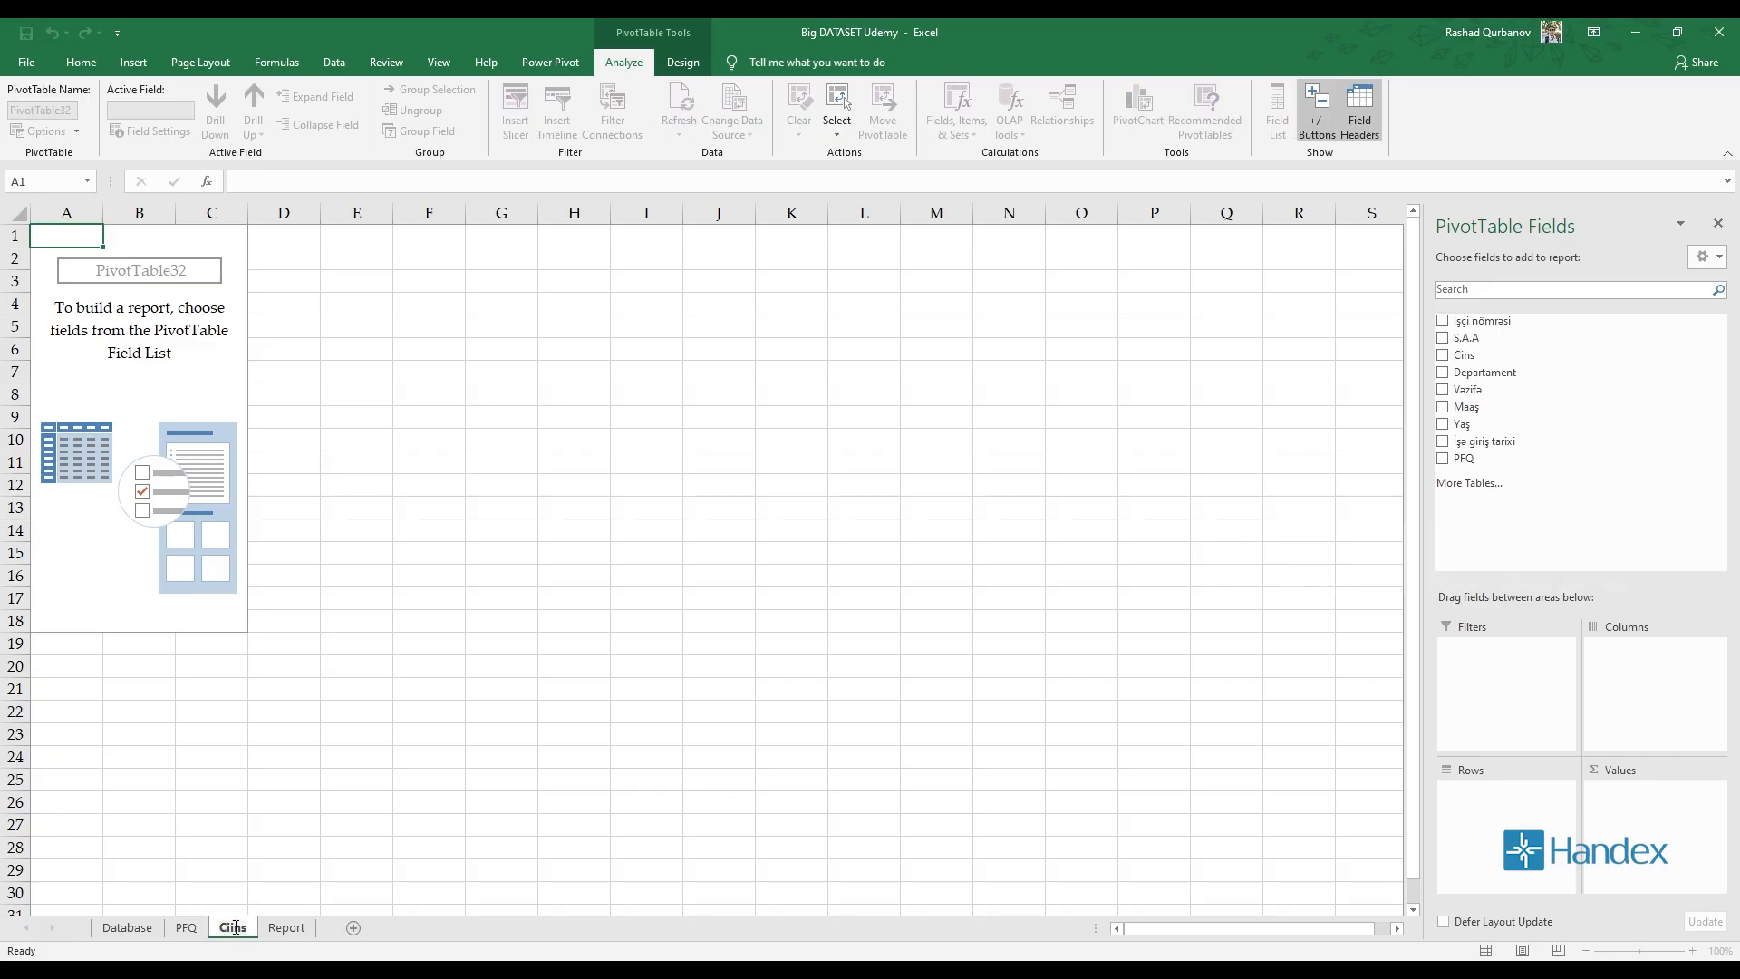
type("Cins")
key("Return")
Set up the Cins PivotTable with Cins as rows and the sum of Maaş as values
scroll(107, 619, "up", 4, "ctrl")
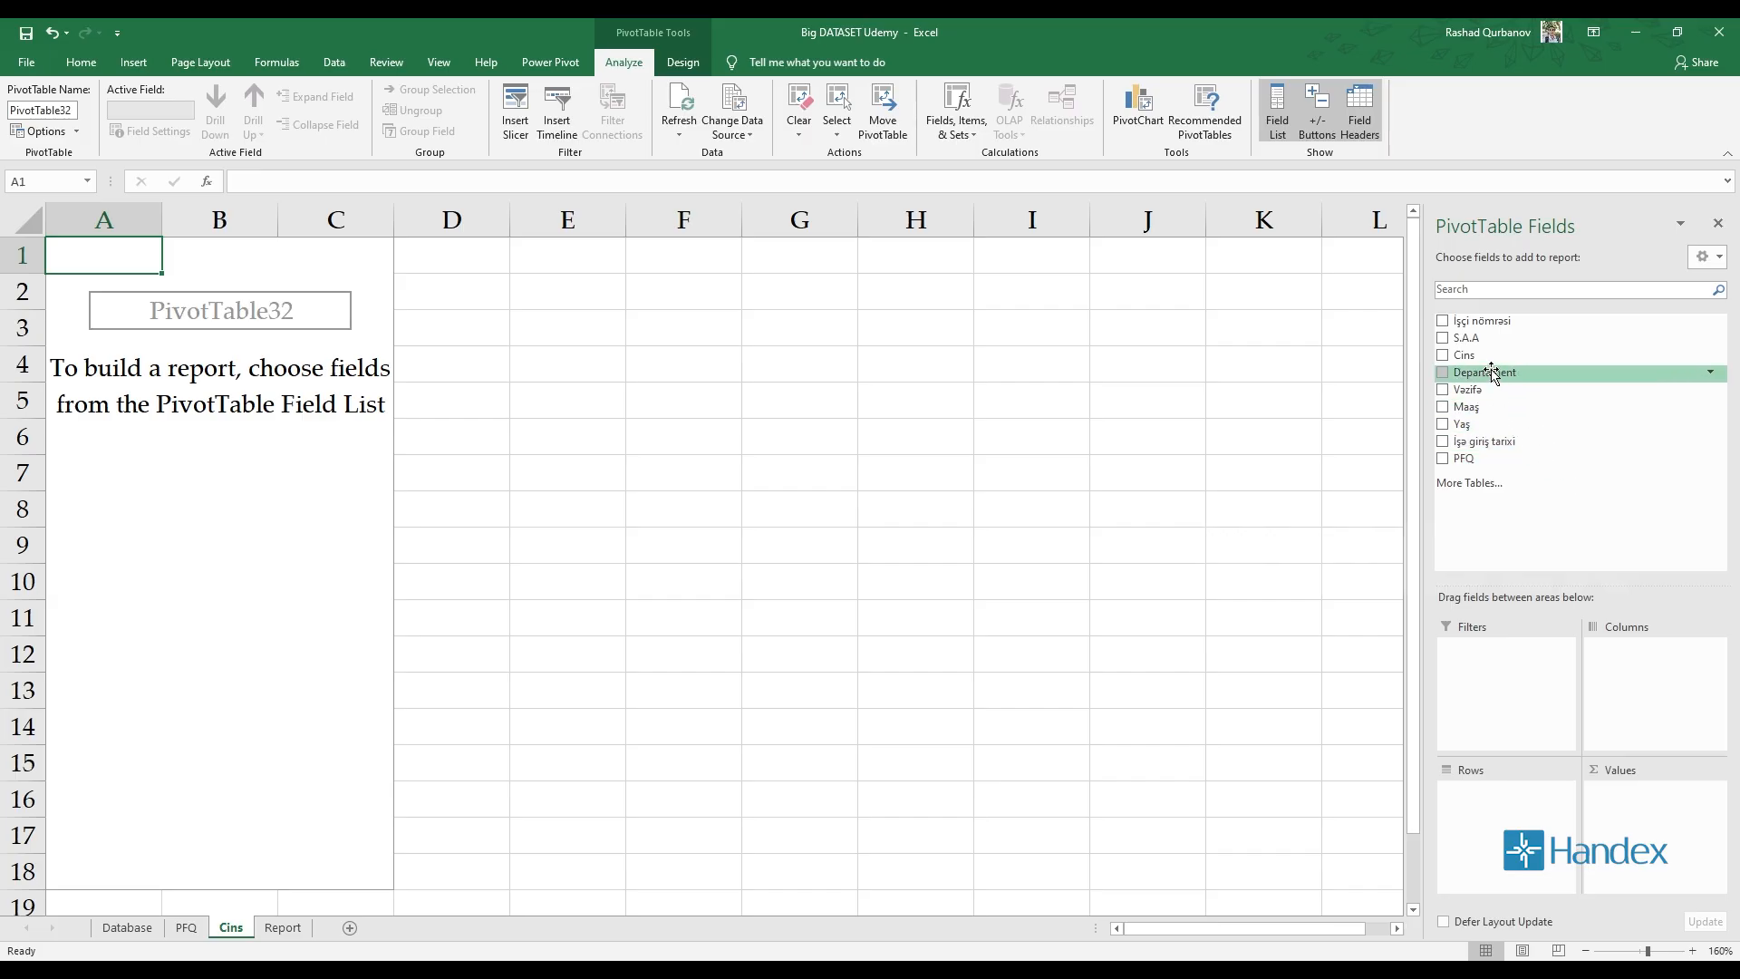
left_click_drag(1509, 355, 1523, 820)
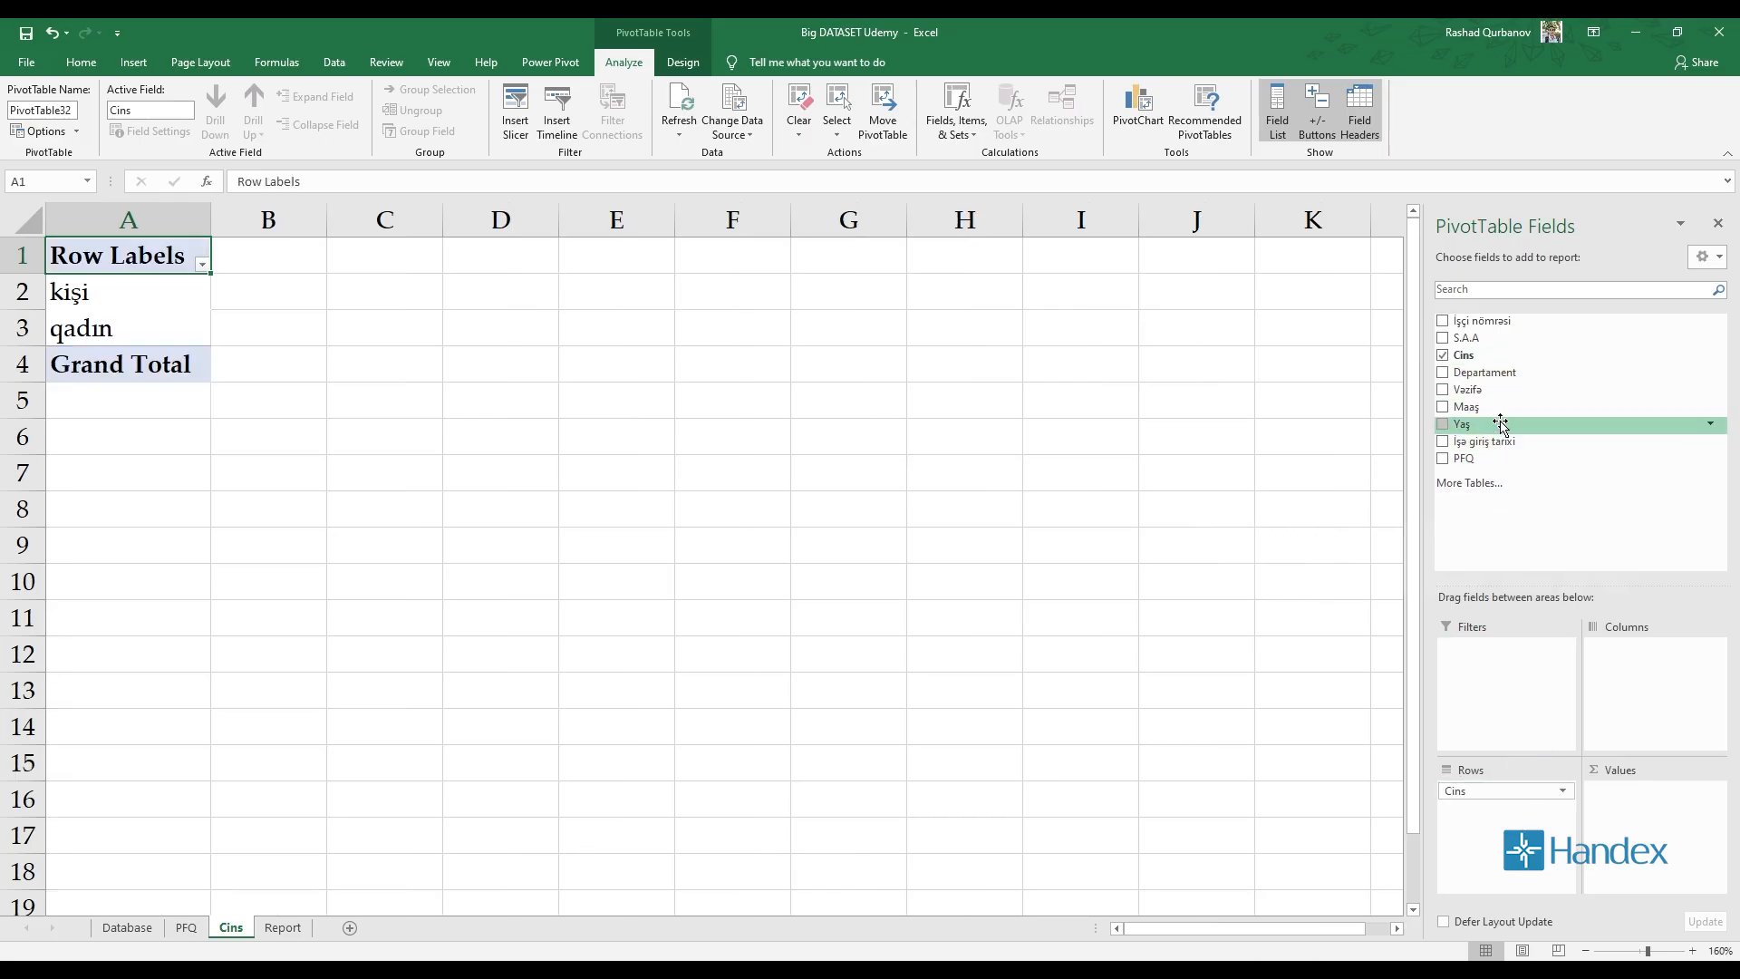
left_click_drag(1482, 407, 1688, 820)
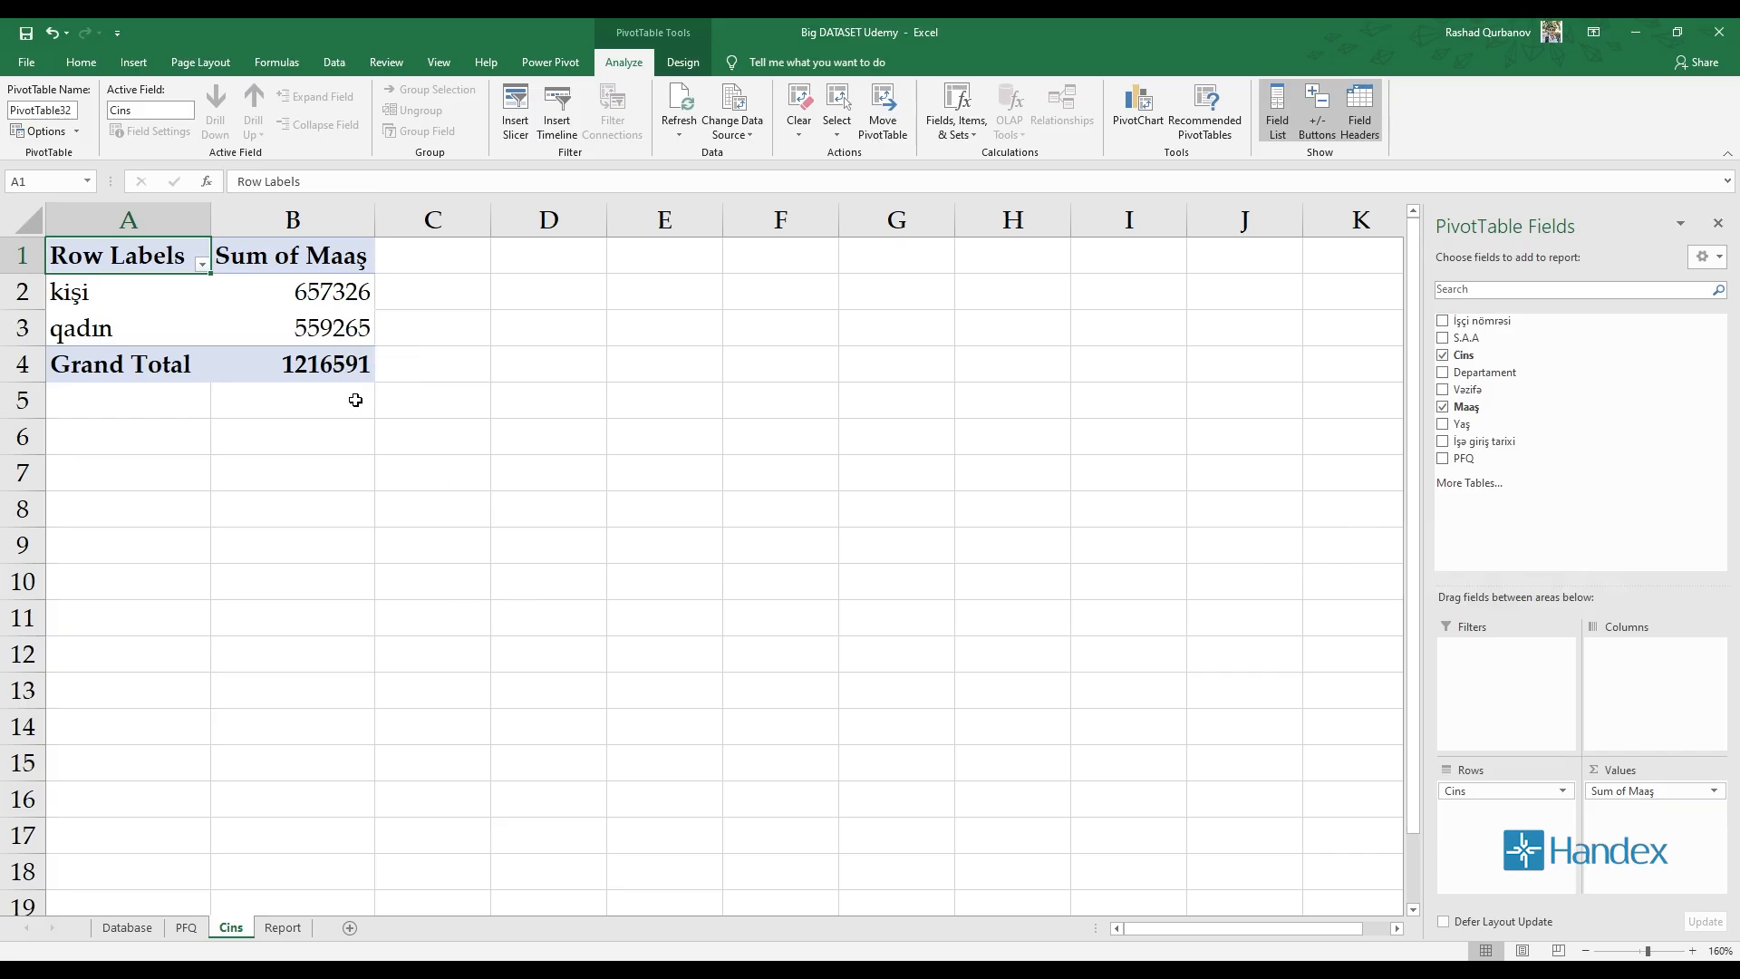
Show the Sum of Maaş values in the Cins PivotTable as % of Column Total
mouse_move(261, 378)
right_click(335, 328)
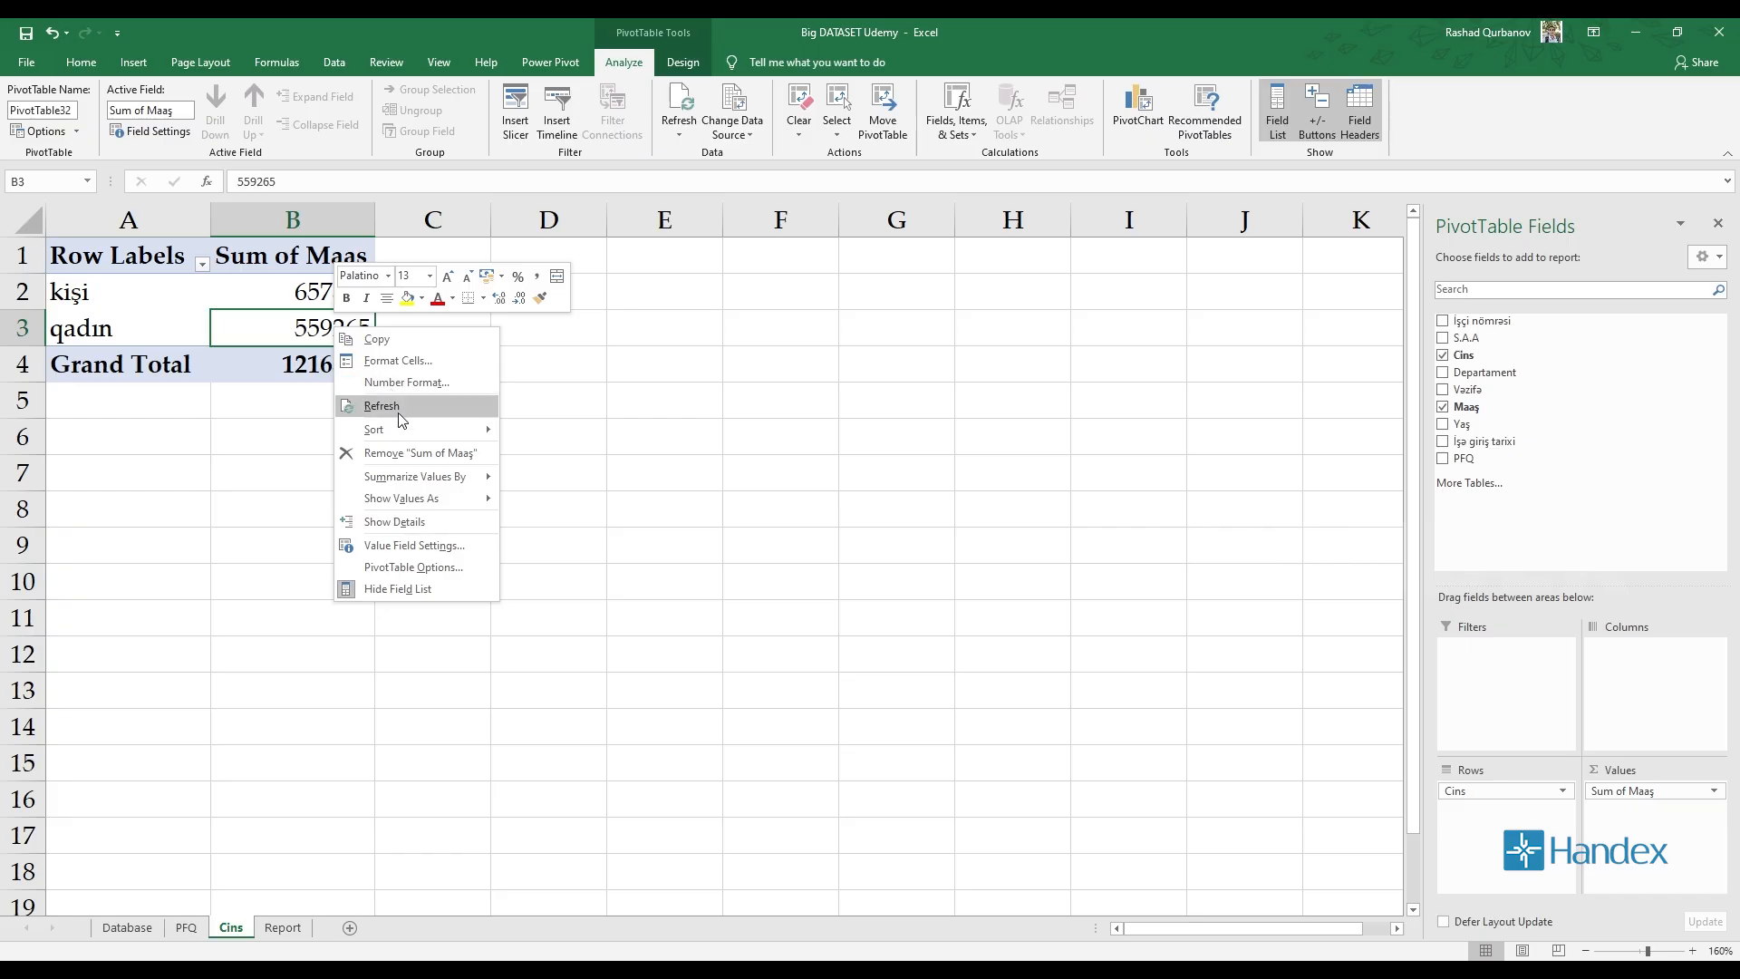
mouse_move(448, 507)
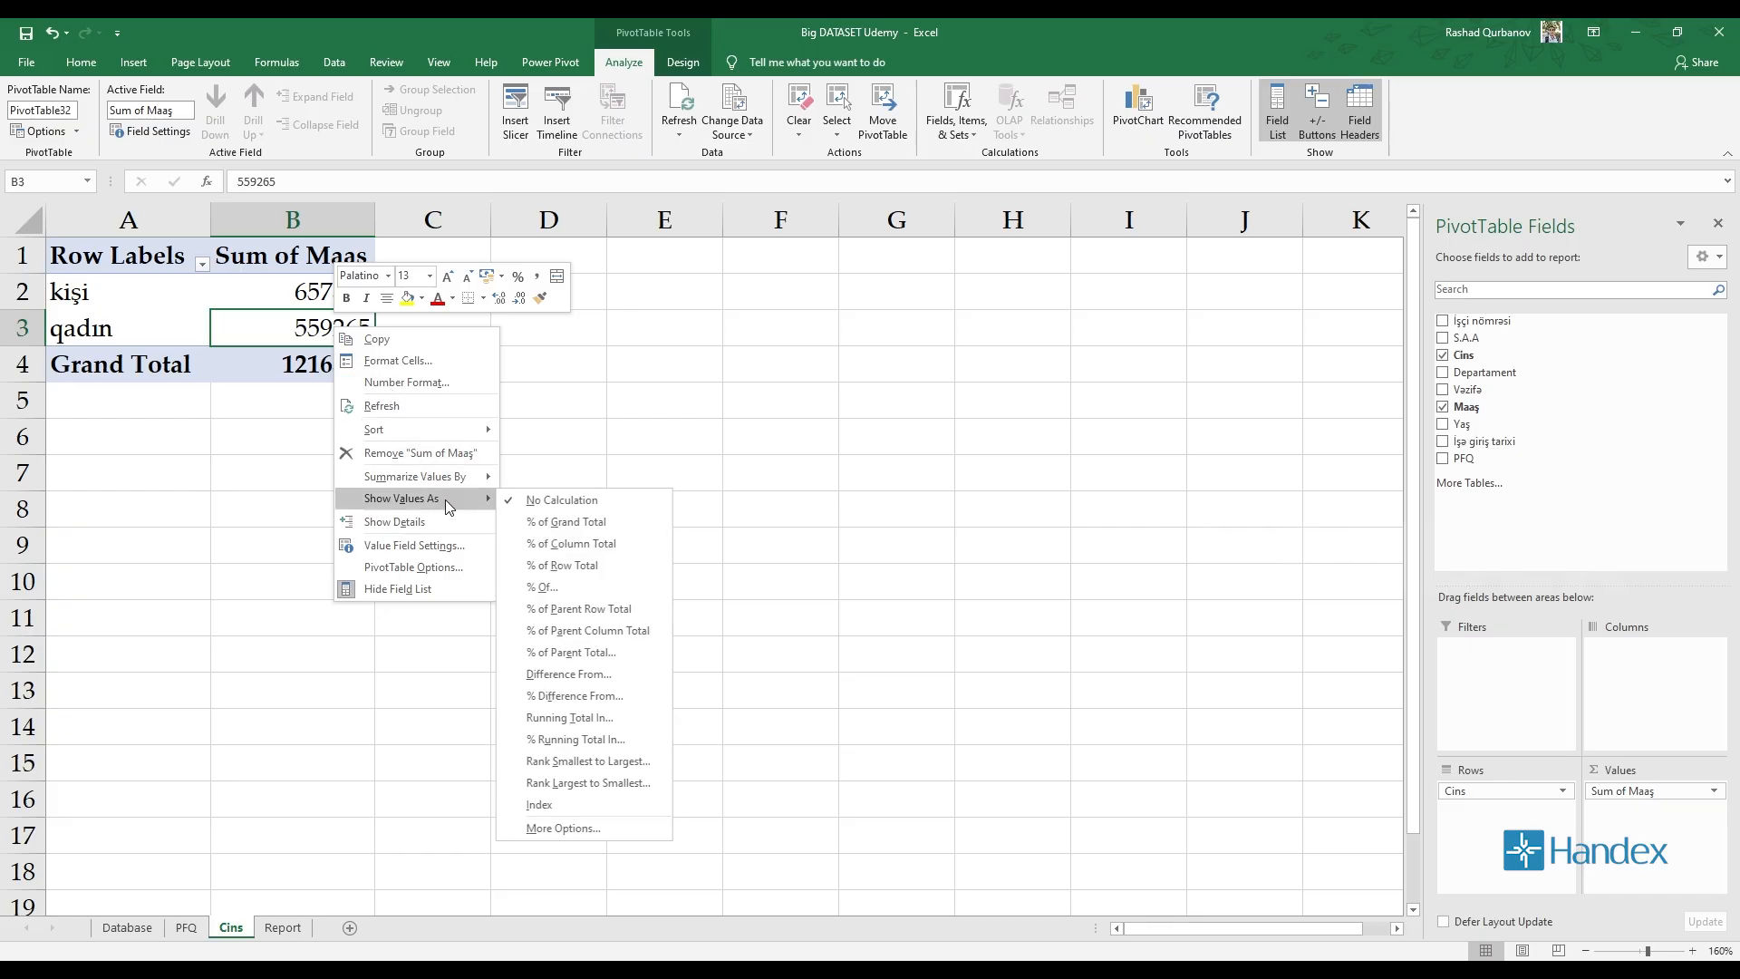
left_click(580, 543)
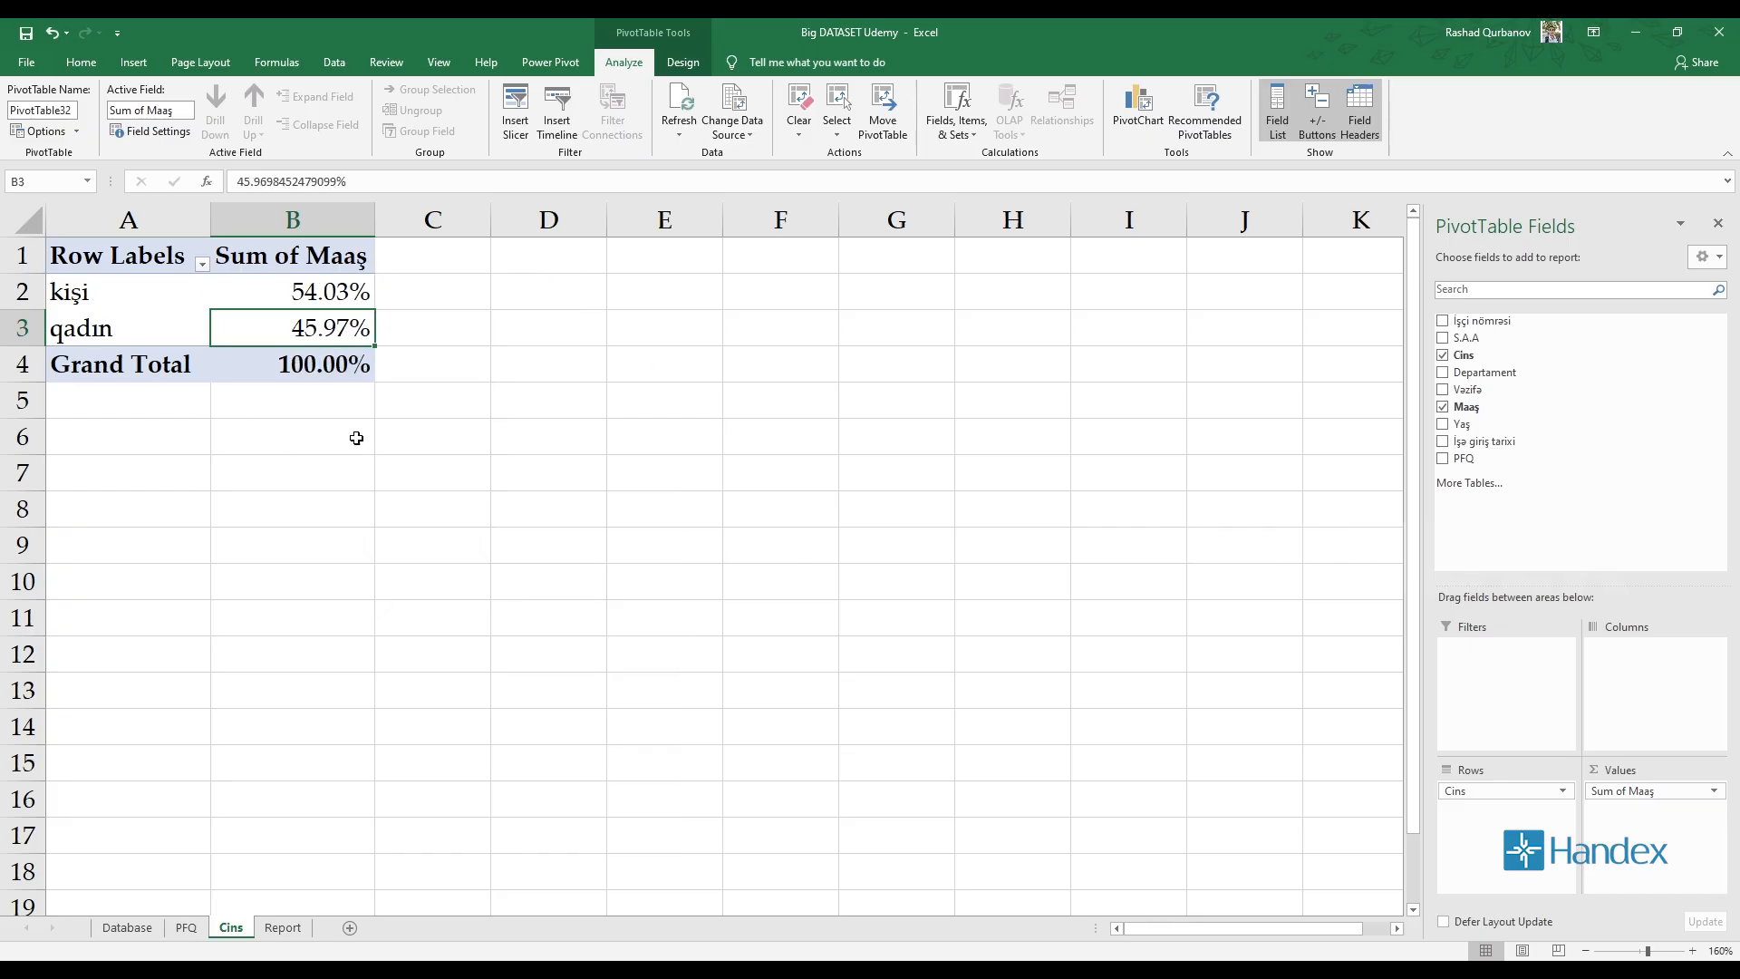
Format the Sum of Maaş field as a percentage with 0 decimal places
right_click(310, 263)
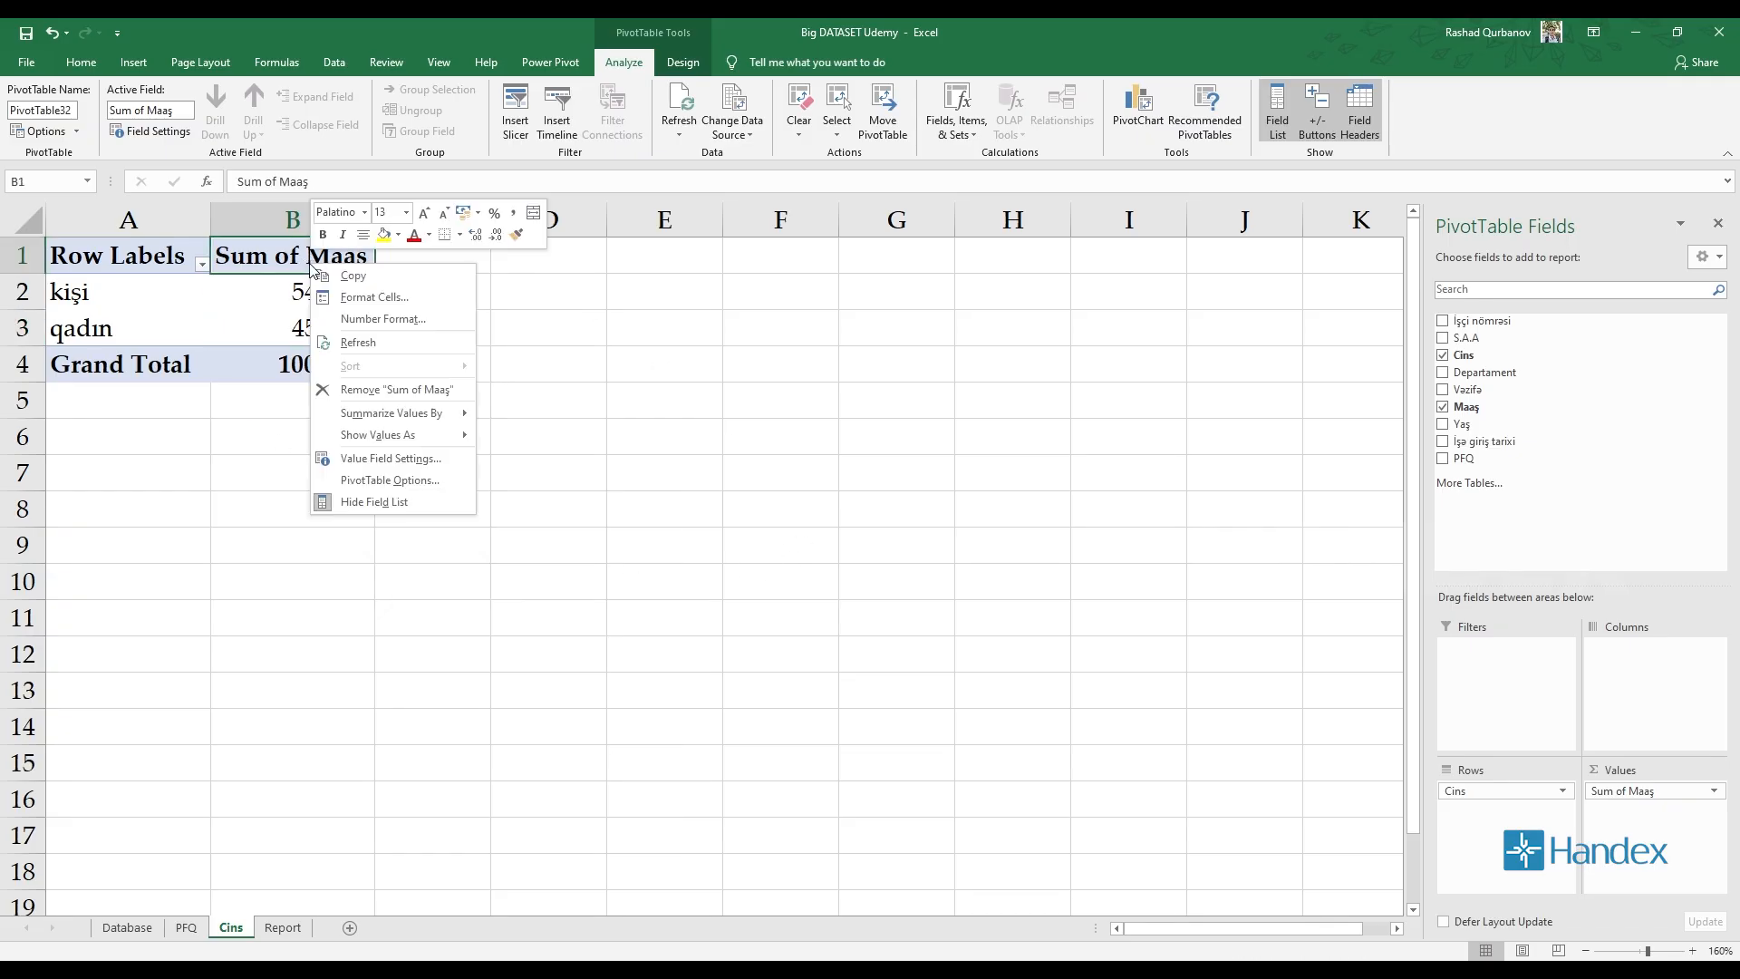
left_click(390, 323)
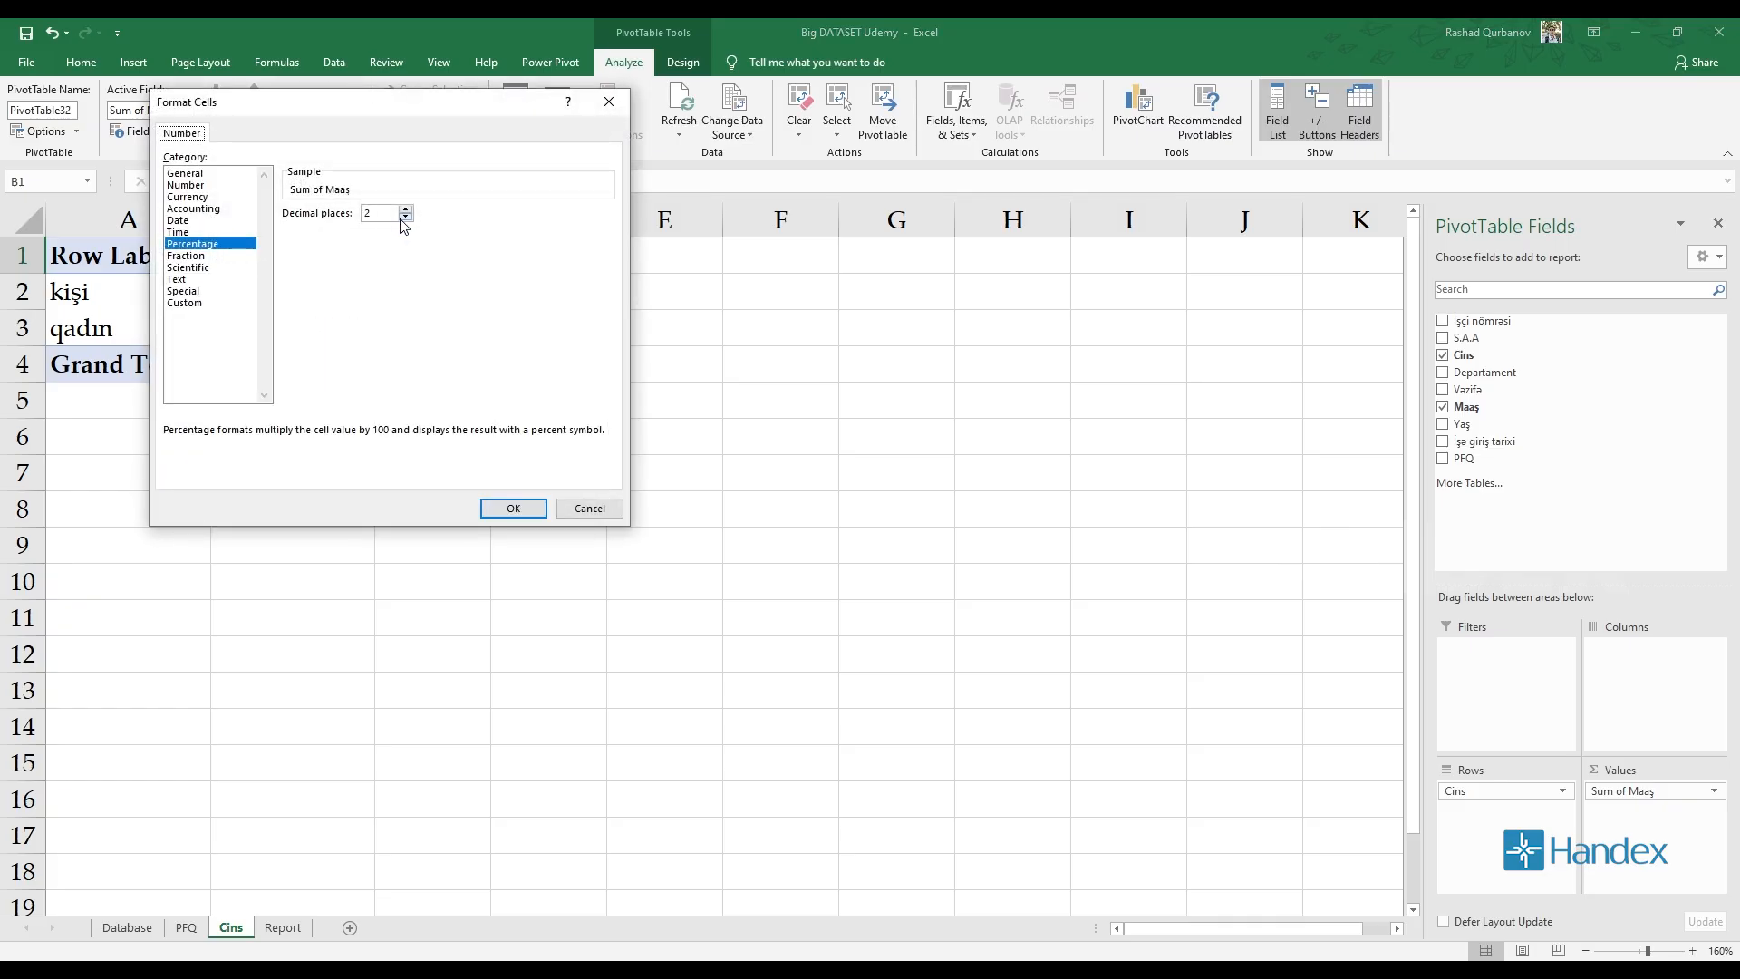
left_click(406, 217)
left_click(406, 218)
left_click(513, 507)
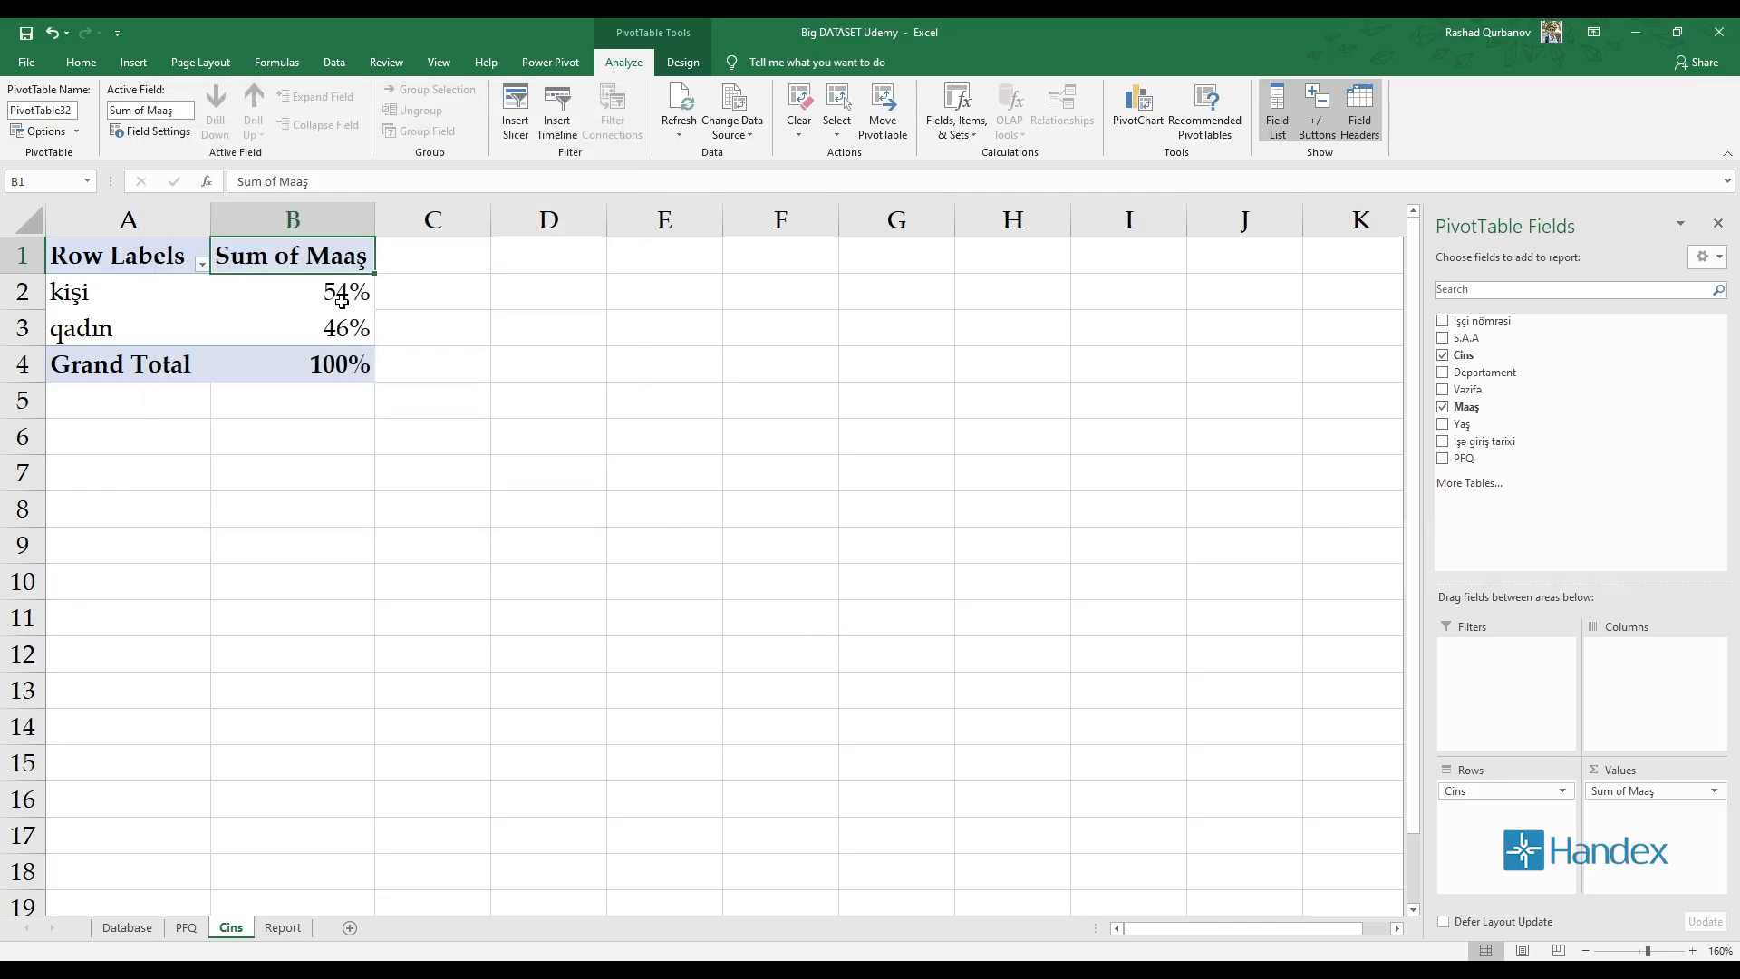
key("ctrl+1")
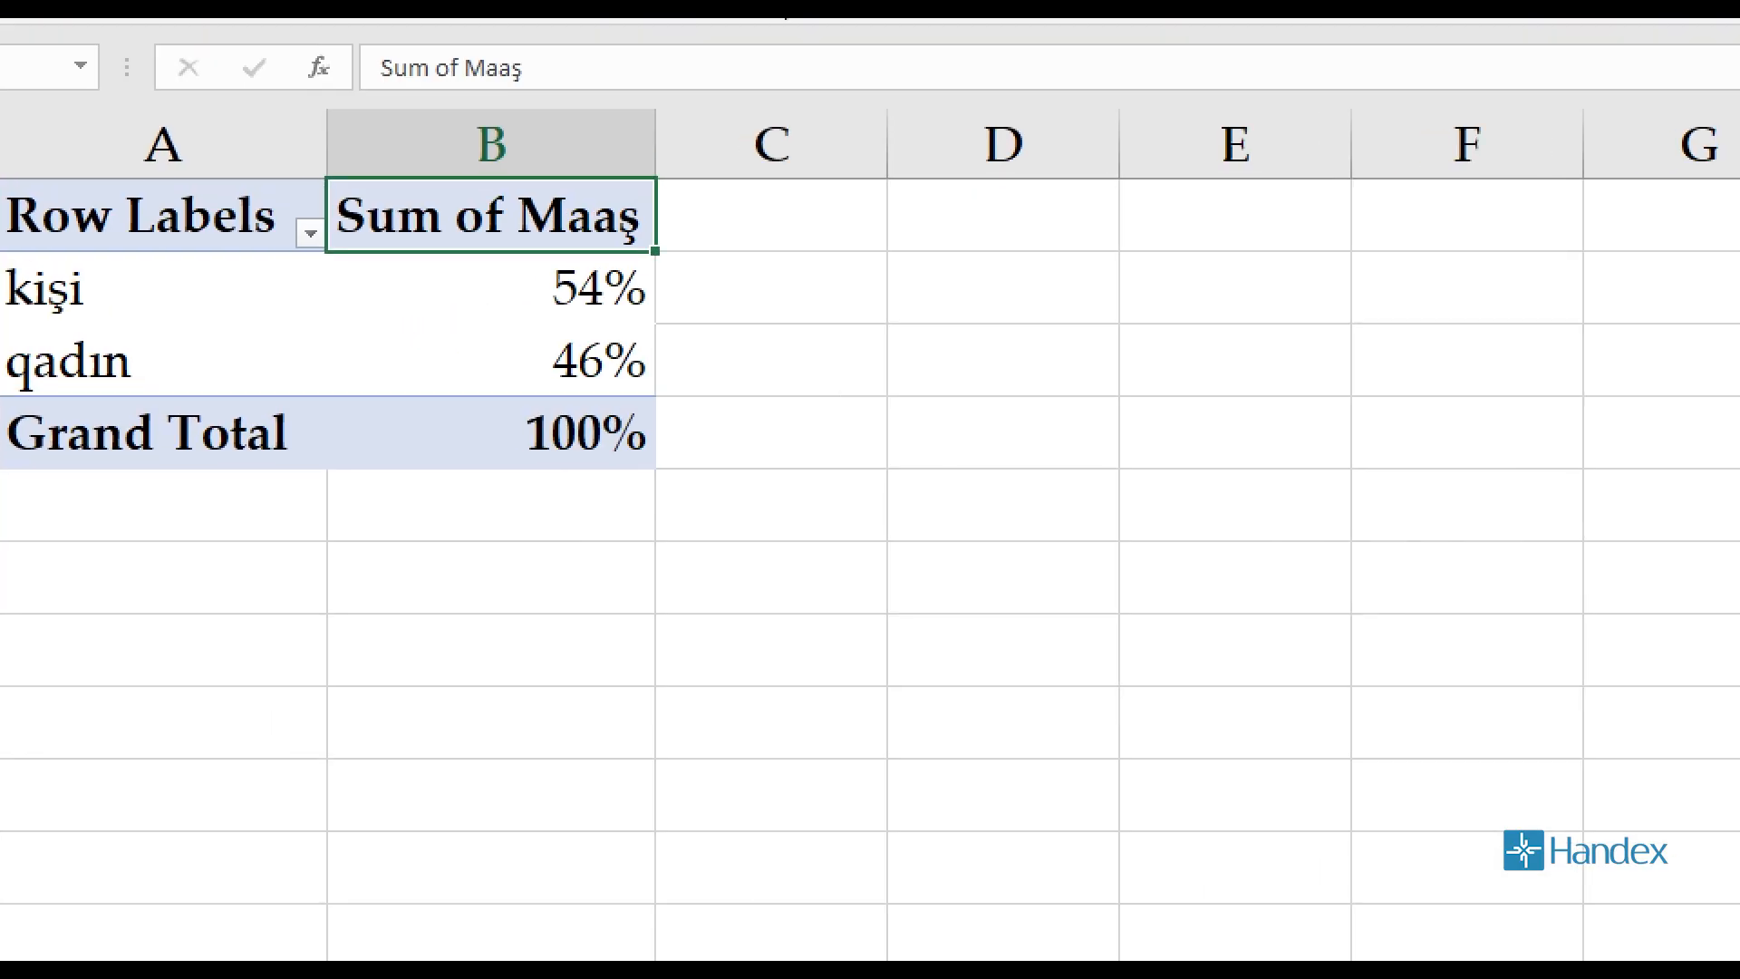
left_click(705, 285)
left_click_drag(703, 247, 414, 257)
mouse_move(2, 307)
left_mouse_down()
mouse_move(167, 203)
mouse_move(5, 272)
left_mouse_up()
mouse_move(697, 304)
left_mouse_down()
mouse_move(695, 400)
mouse_move(234, 327)
left_mouse_up()
key("Escape")
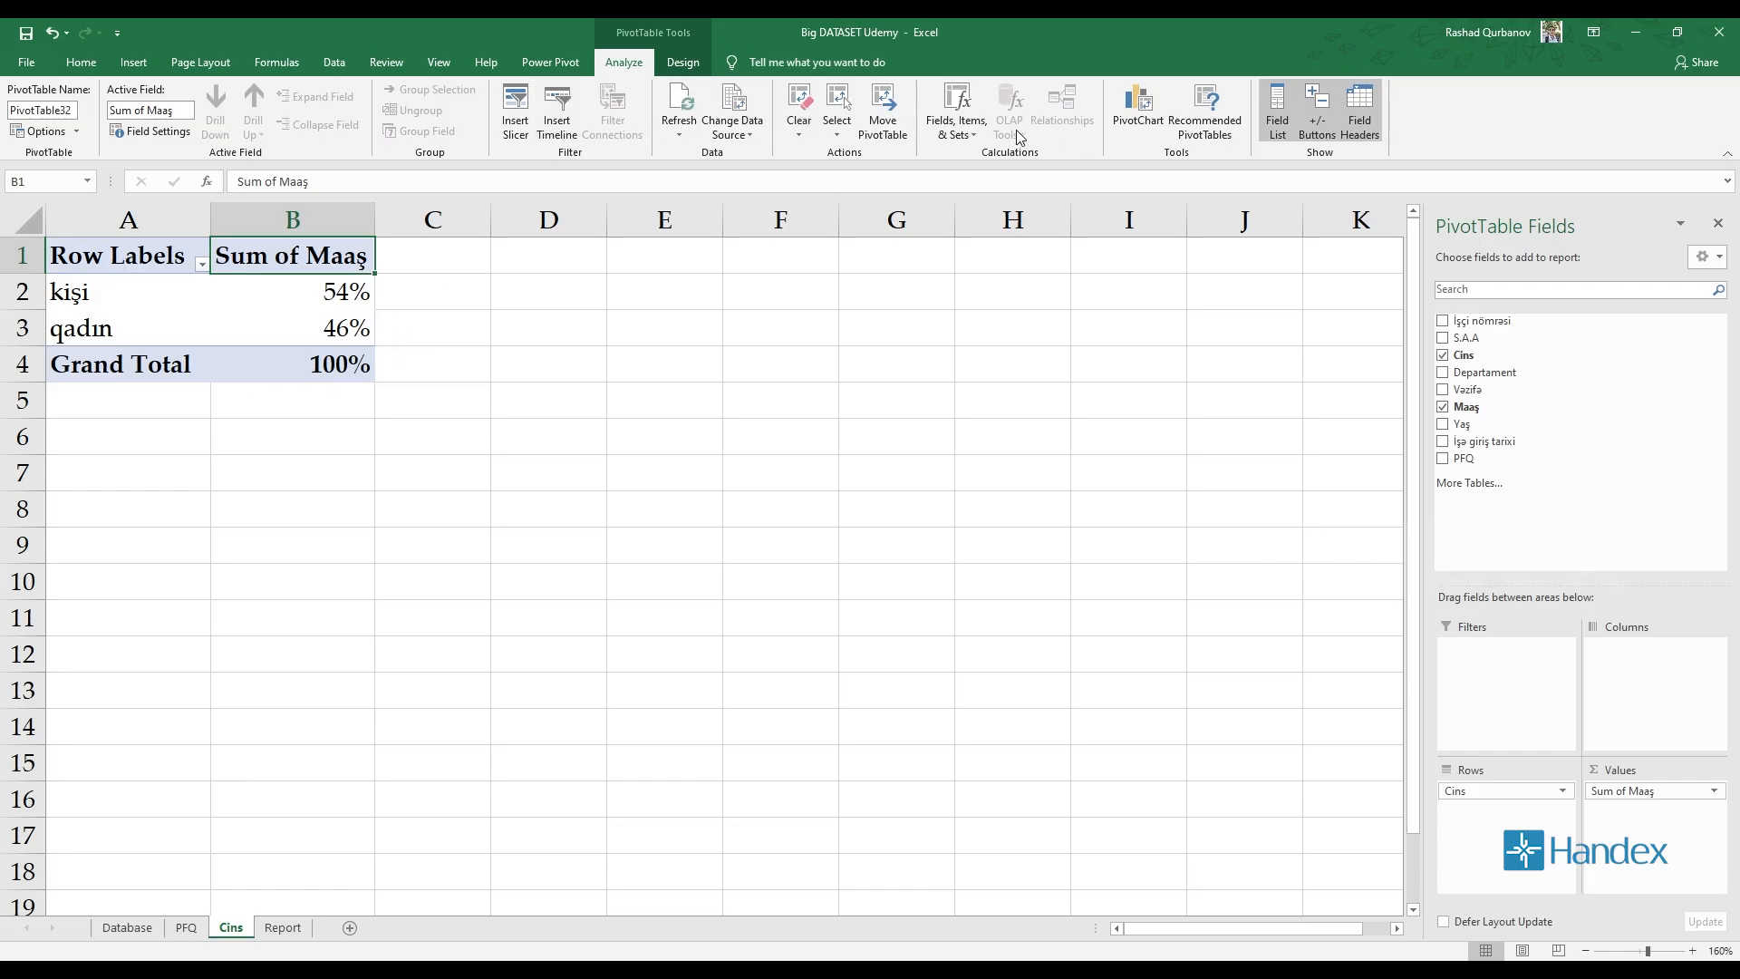
Insert a 3-D Pie PivotChart from the Cins PivotTable and place it beside the table near the top of the sheet
left_click(225, 302)
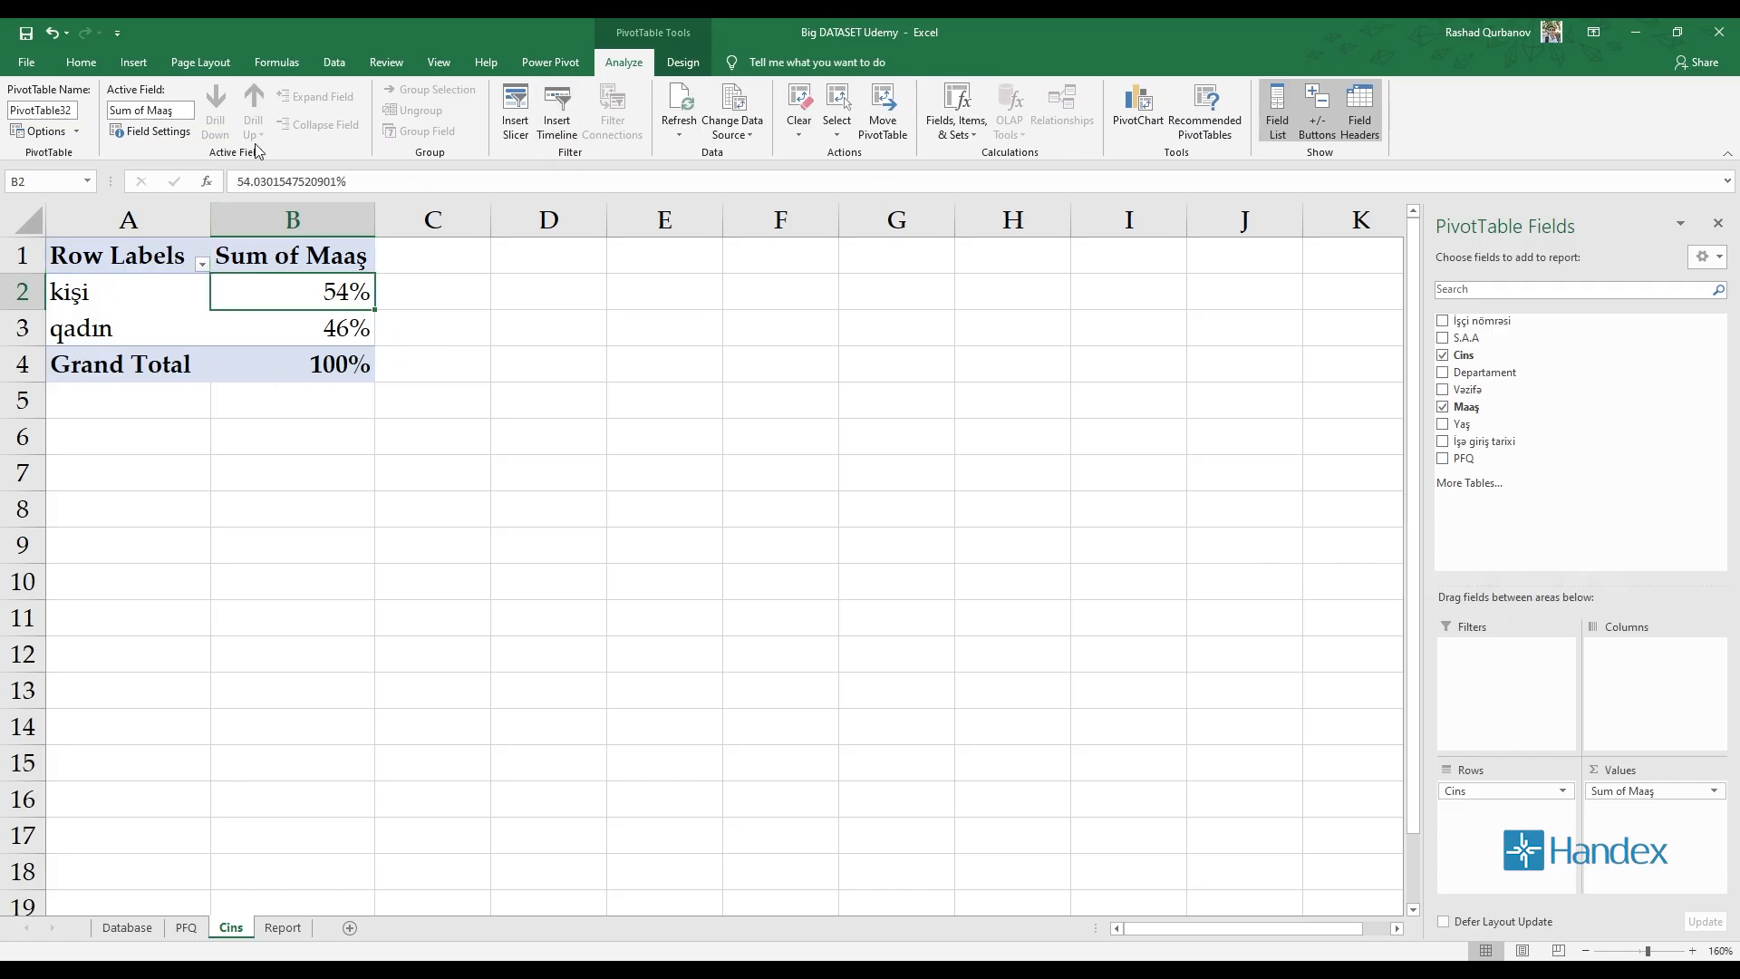
left_click(133, 62)
left_click(717, 131)
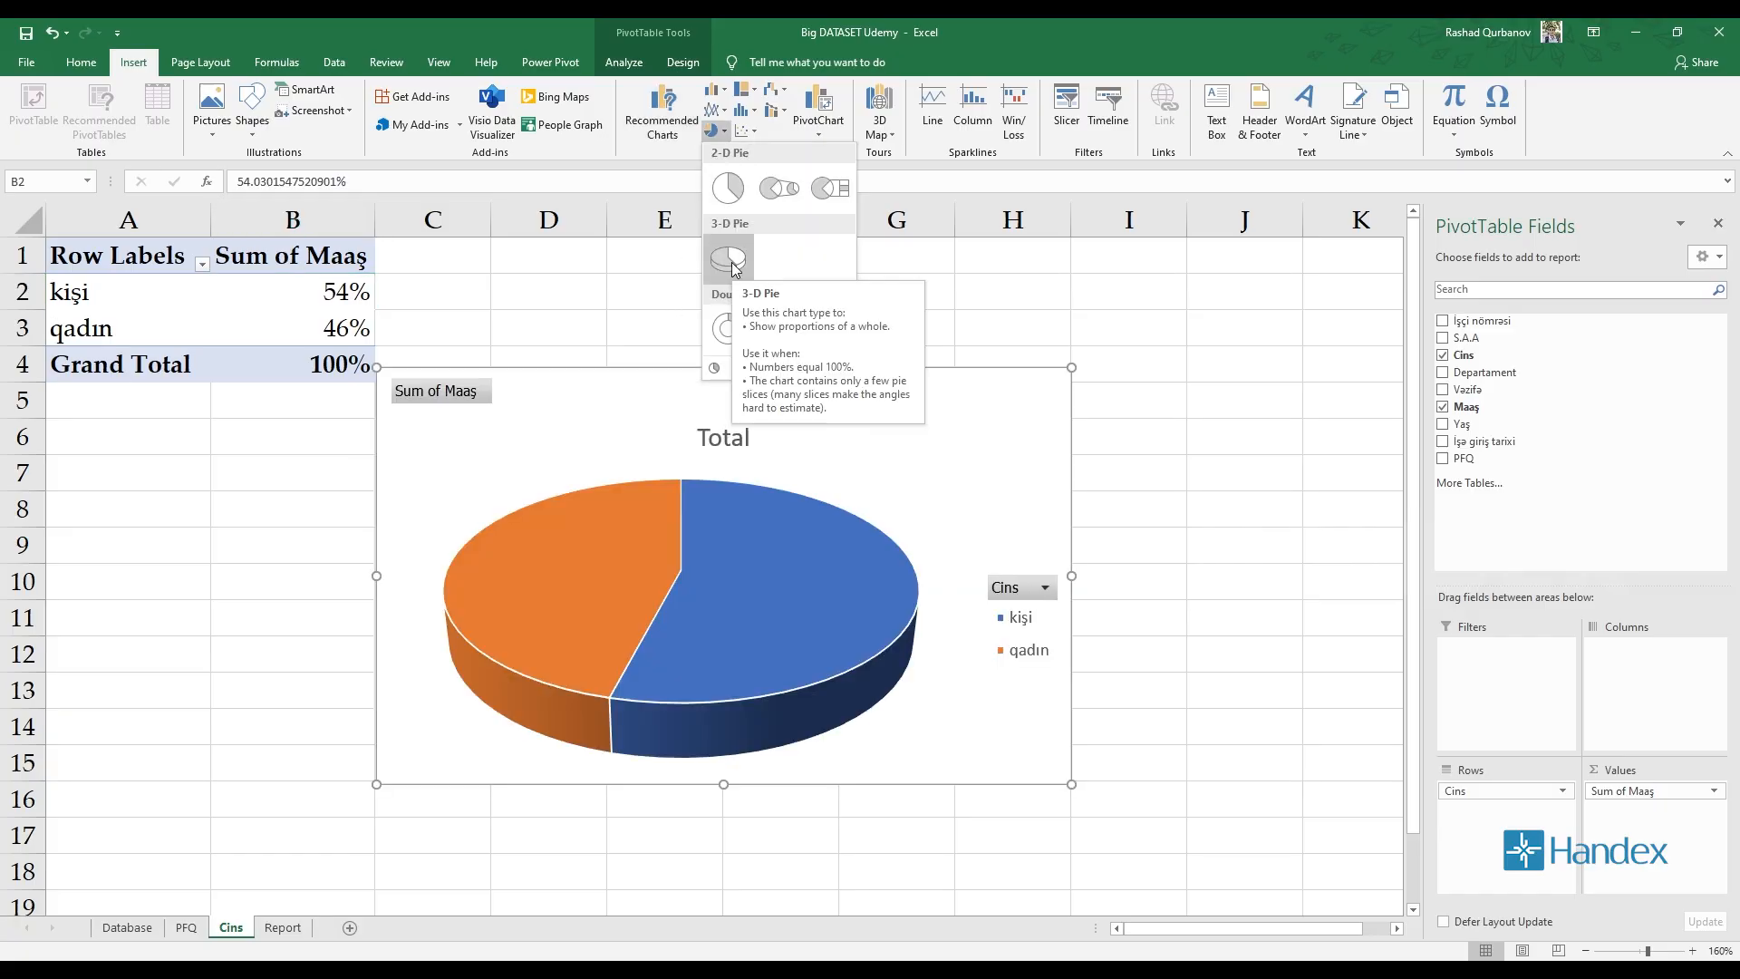
left_click(757, 367)
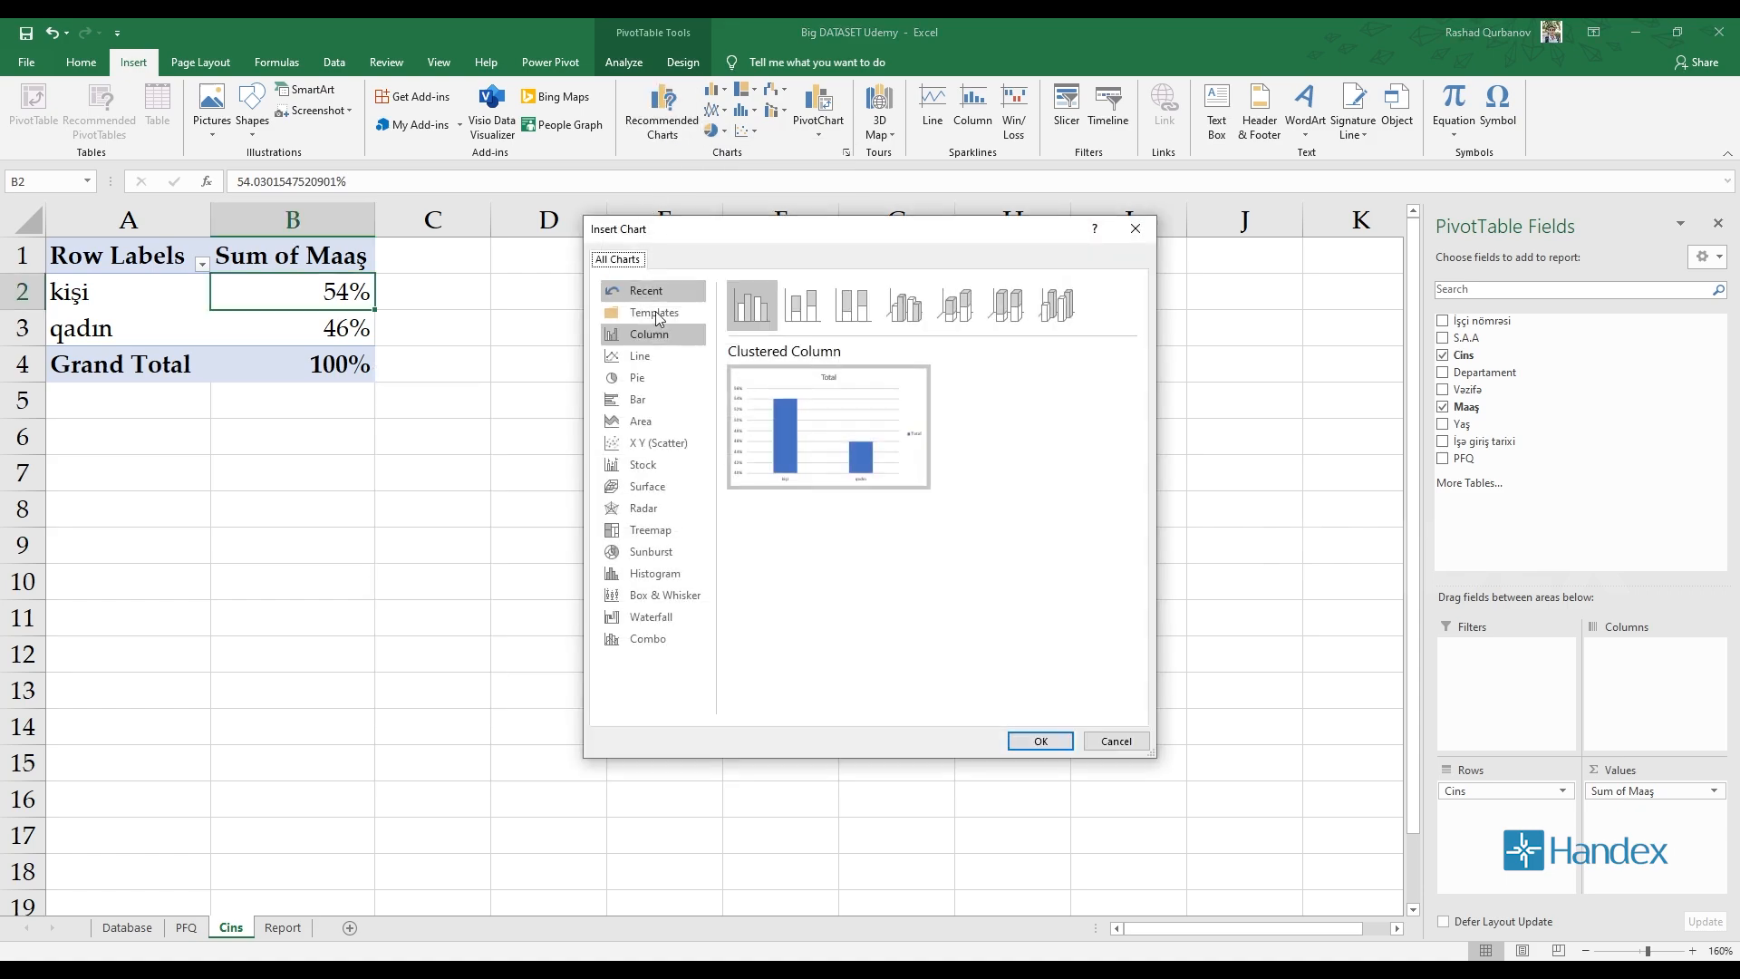
left_click(642, 378)
left_click(823, 317)
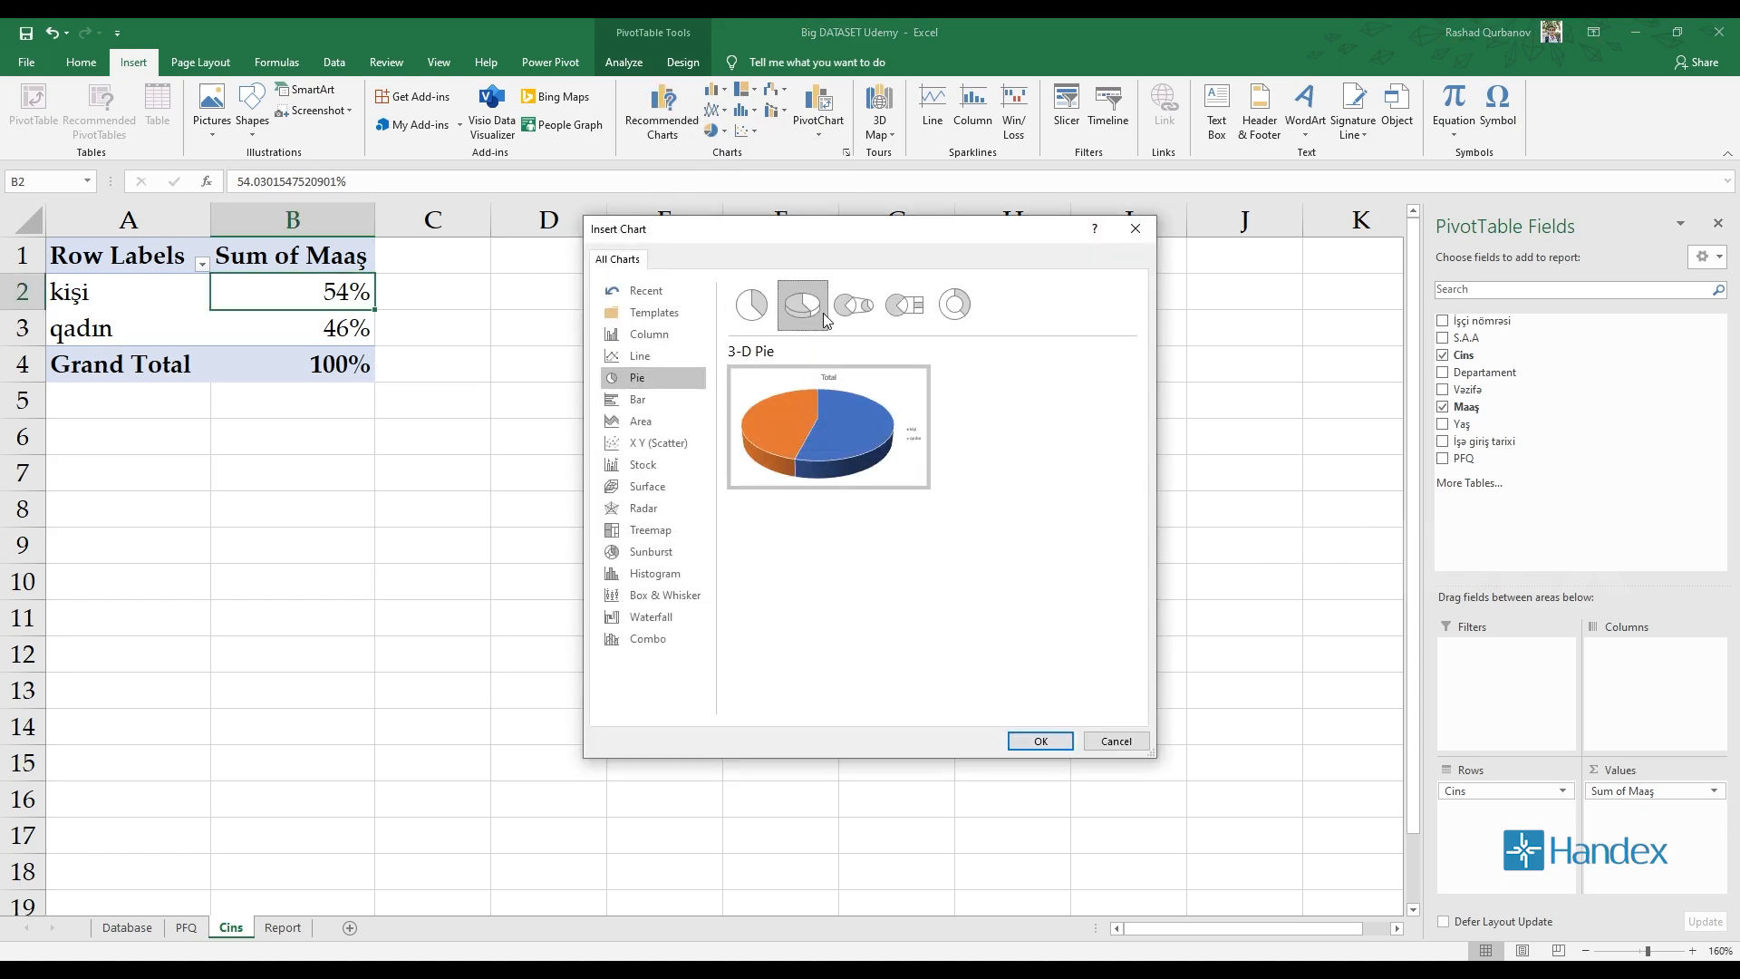
left_click(853, 305)
left_click(905, 304)
left_click(954, 304)
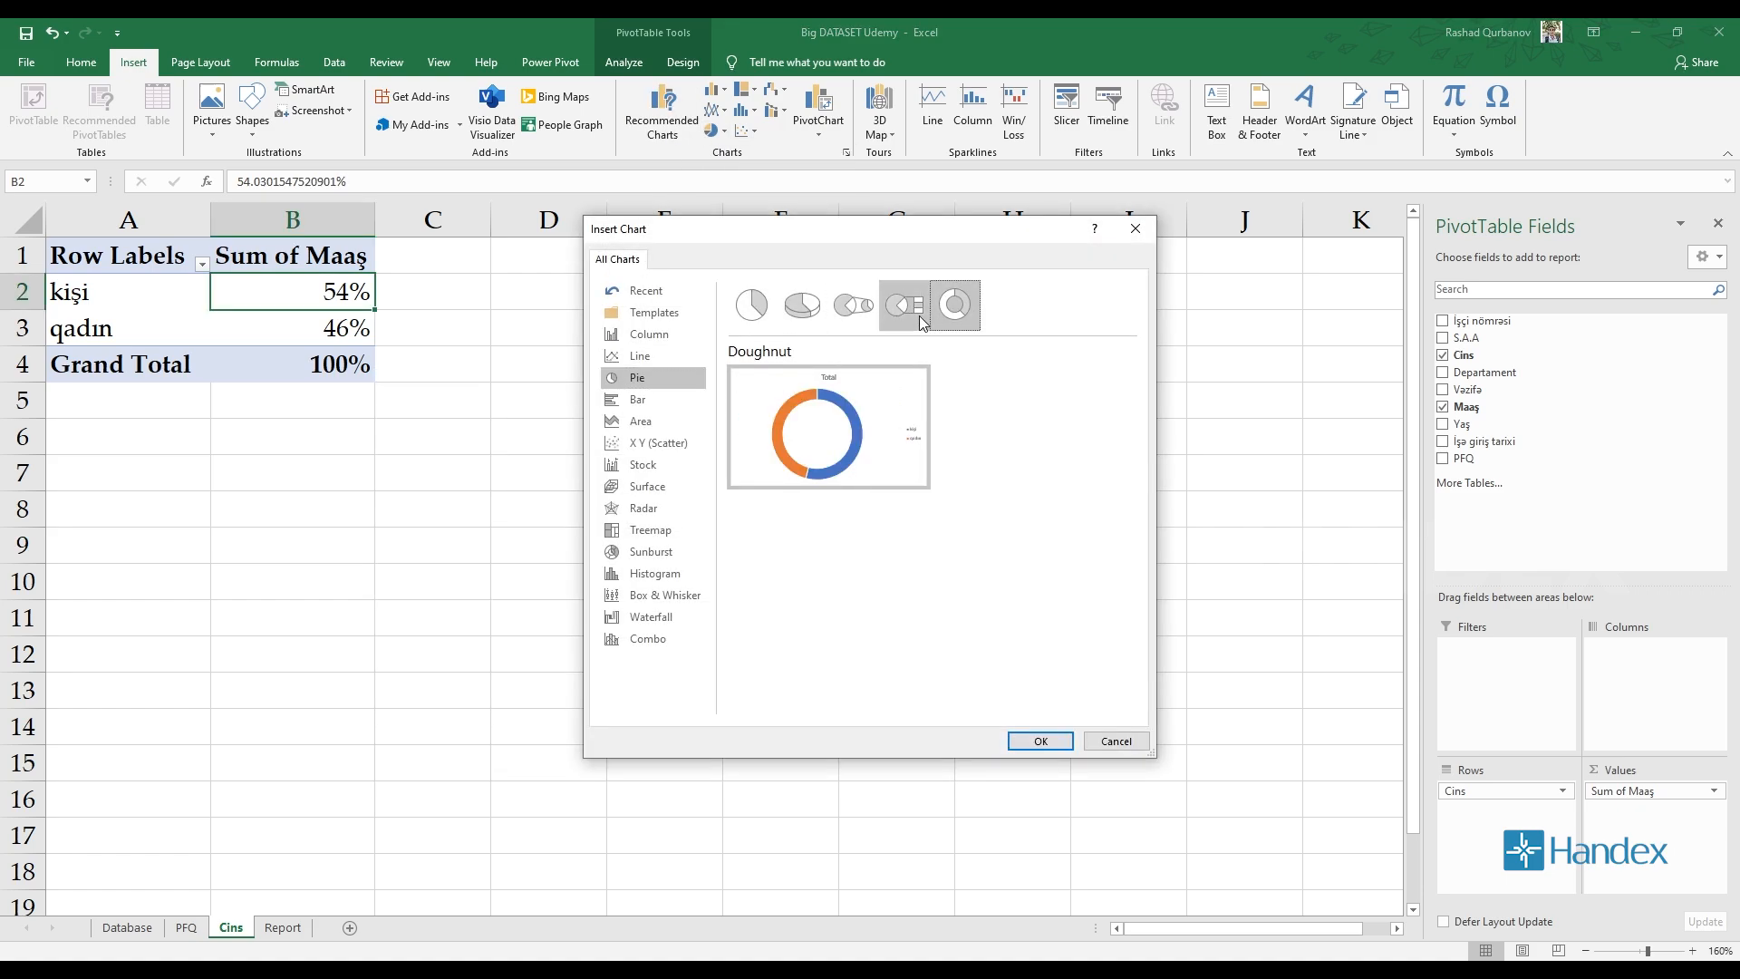
left_click(809, 317)
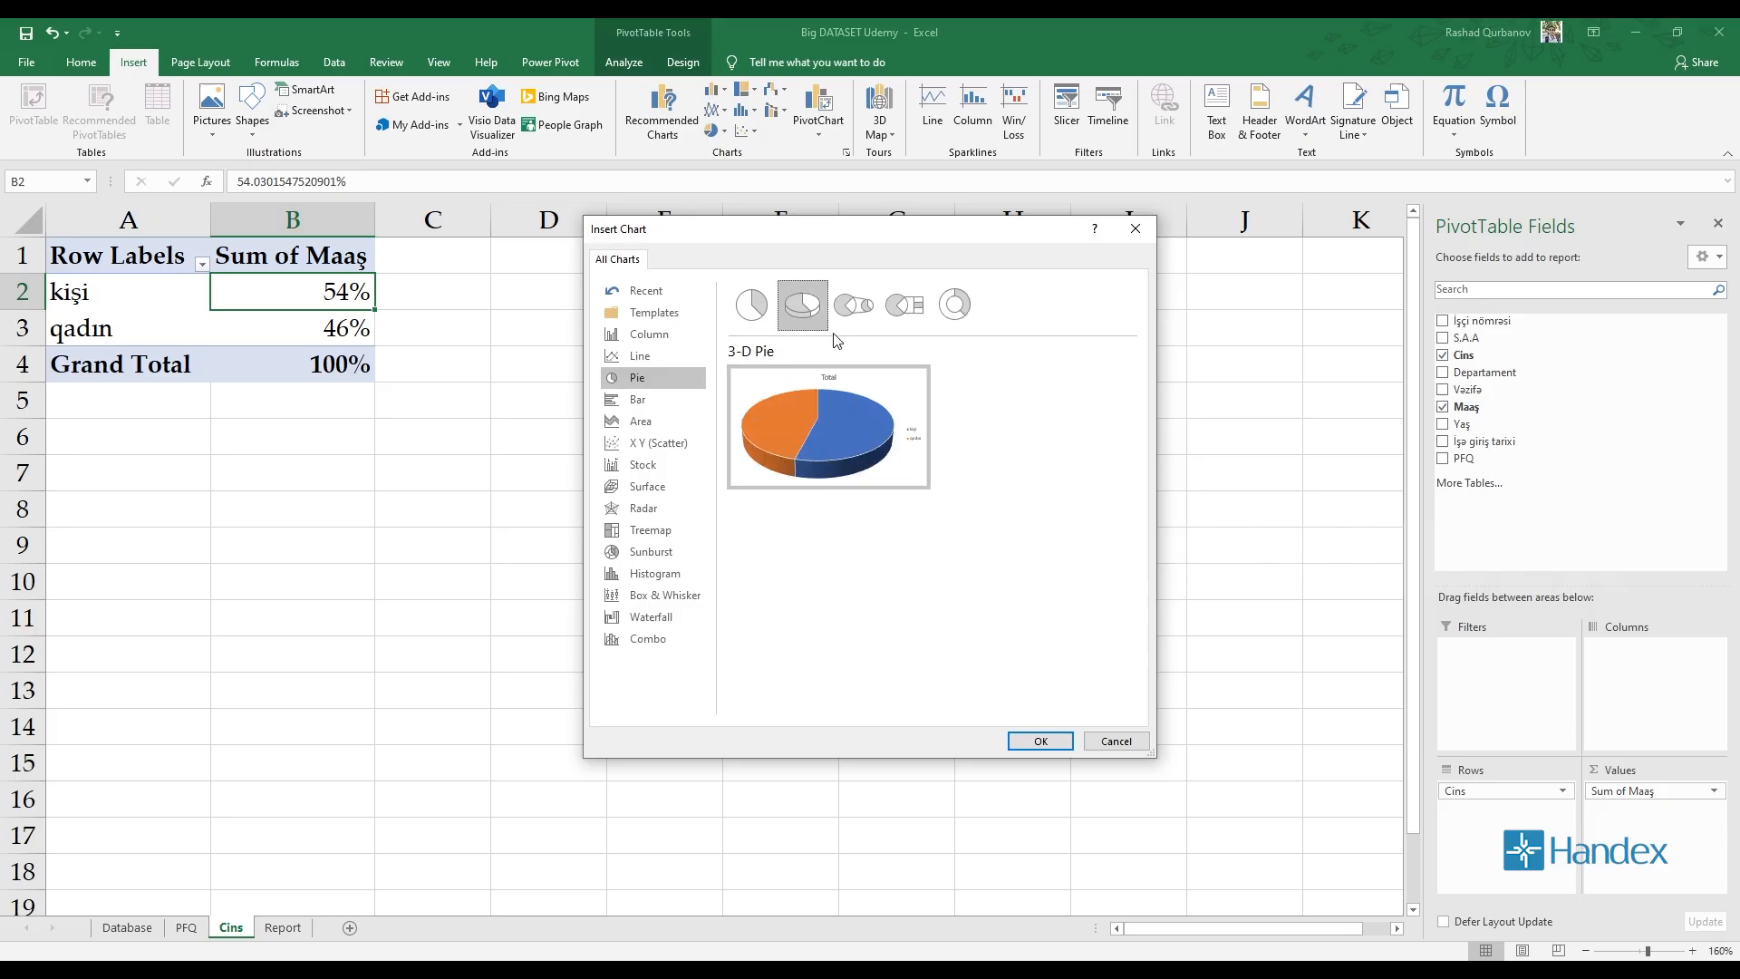
left_click(1041, 736)
left_click_drag(749, 427, 782, 272)
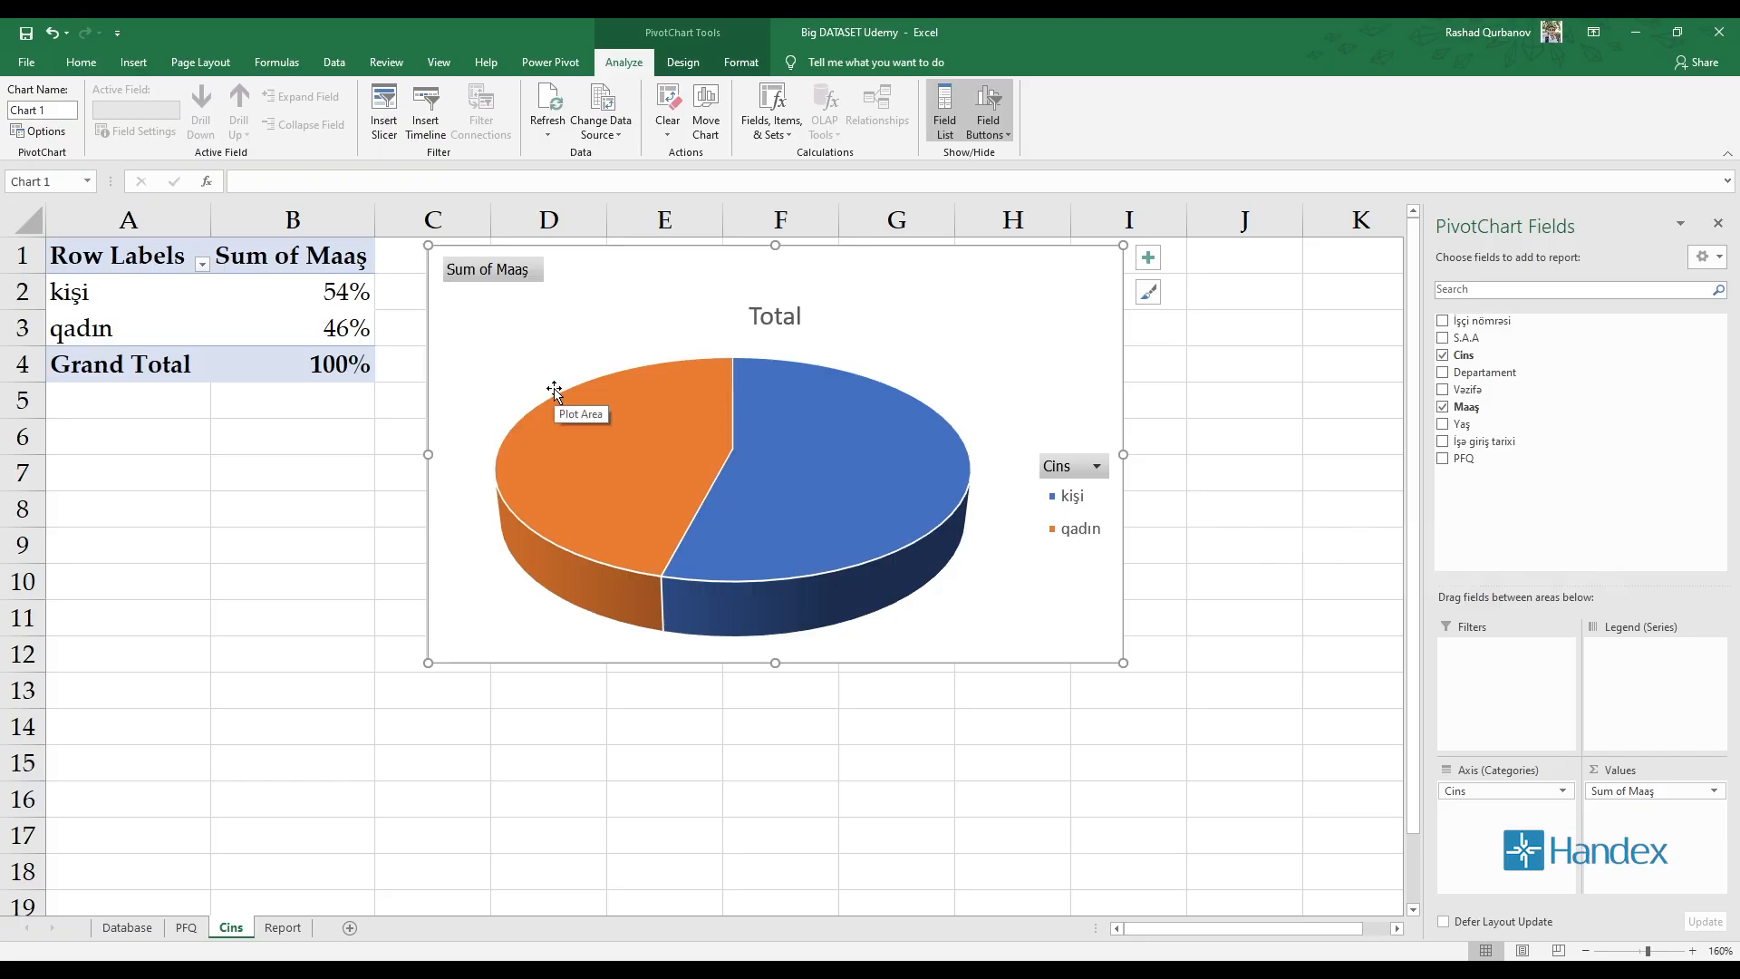
mouse_move(767, 606)
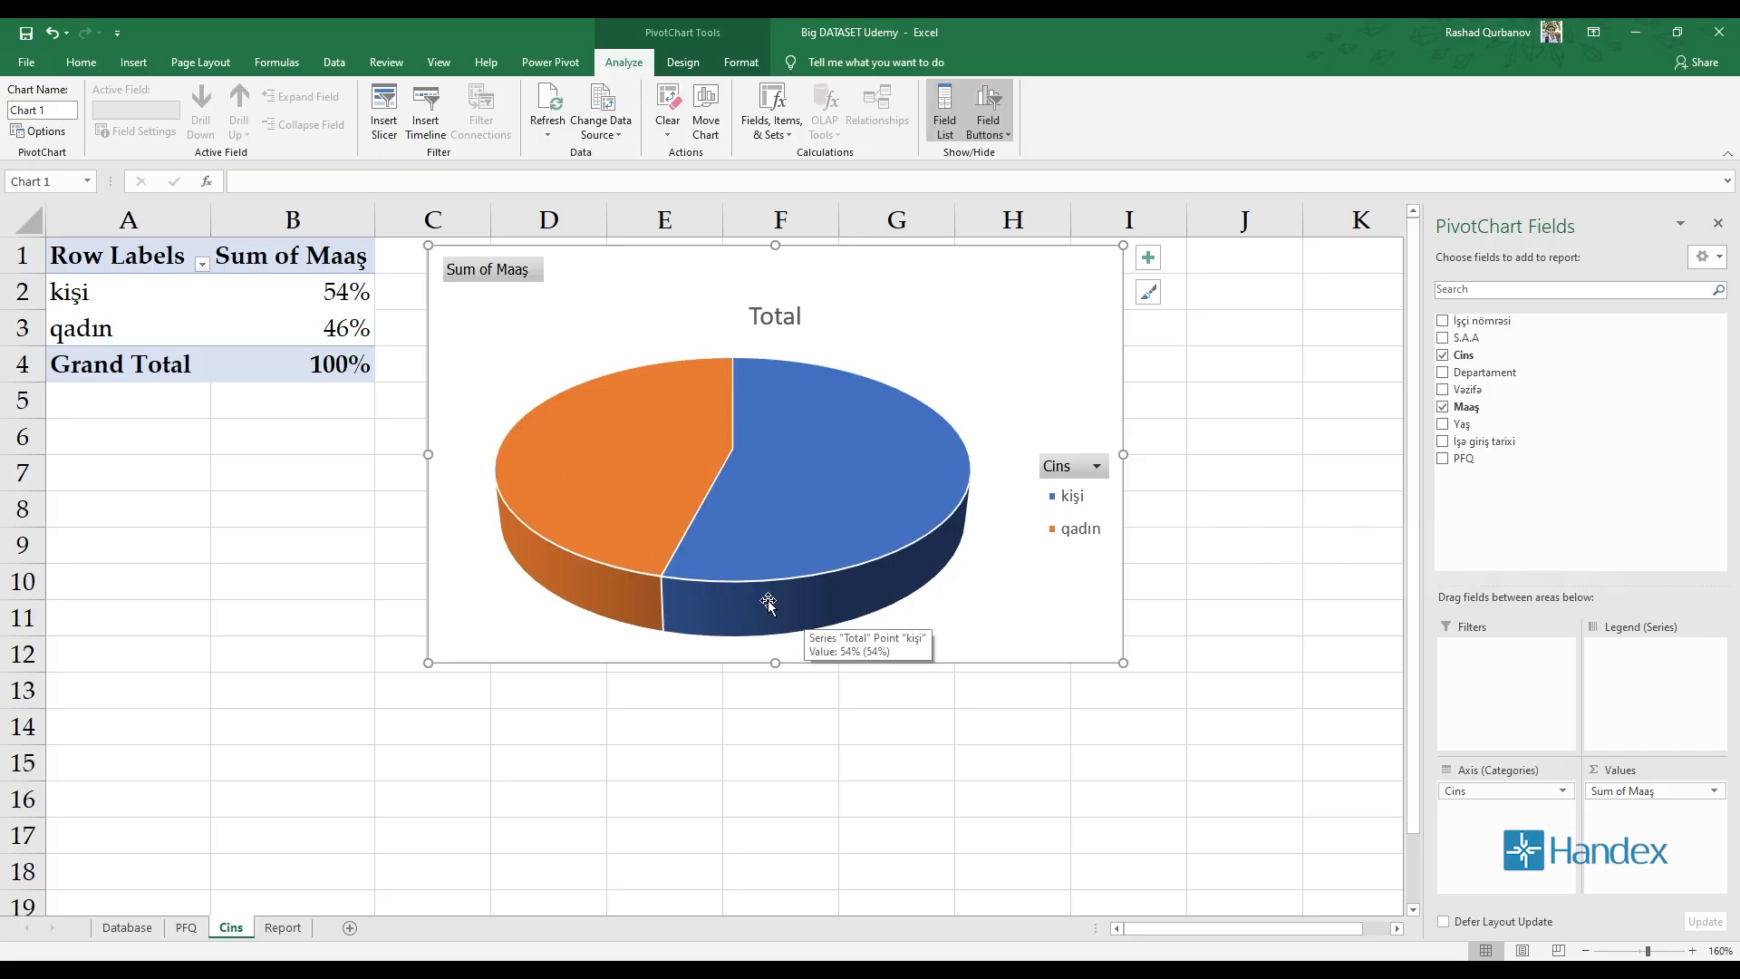
Add a new worksheet after the Database sheet and rename it Yaş-Əmək haqqı
left_click(125, 927)
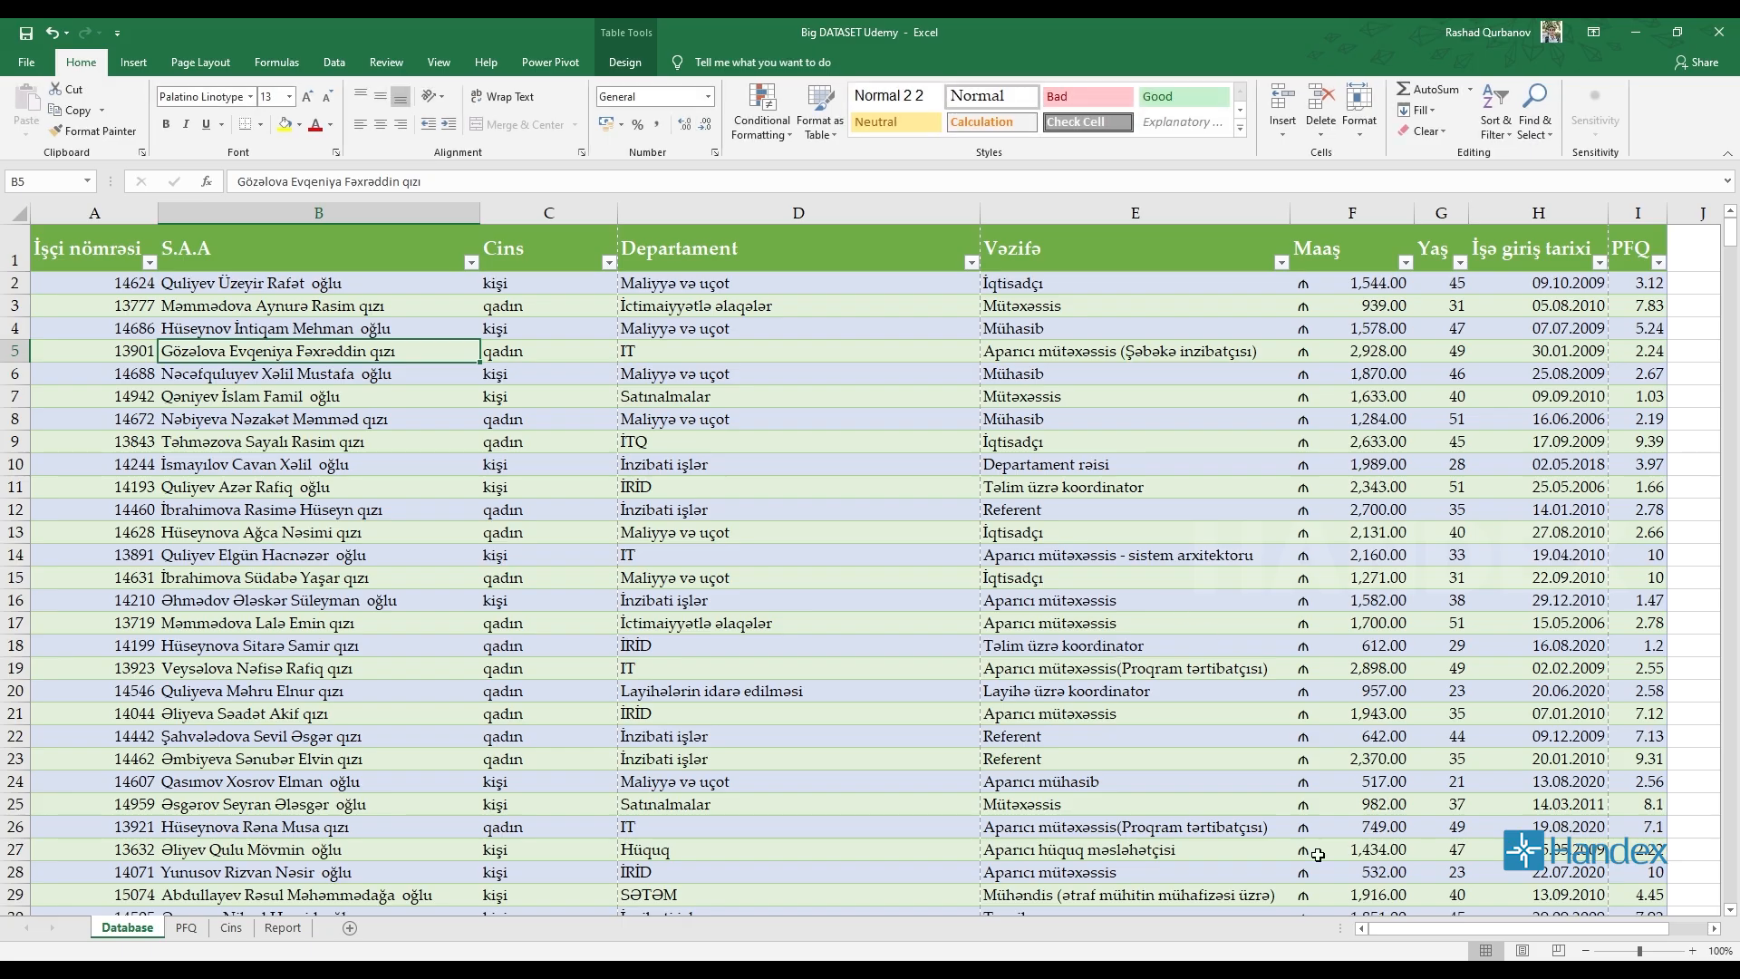
left_click_drag(1442, 928, 1487, 922)
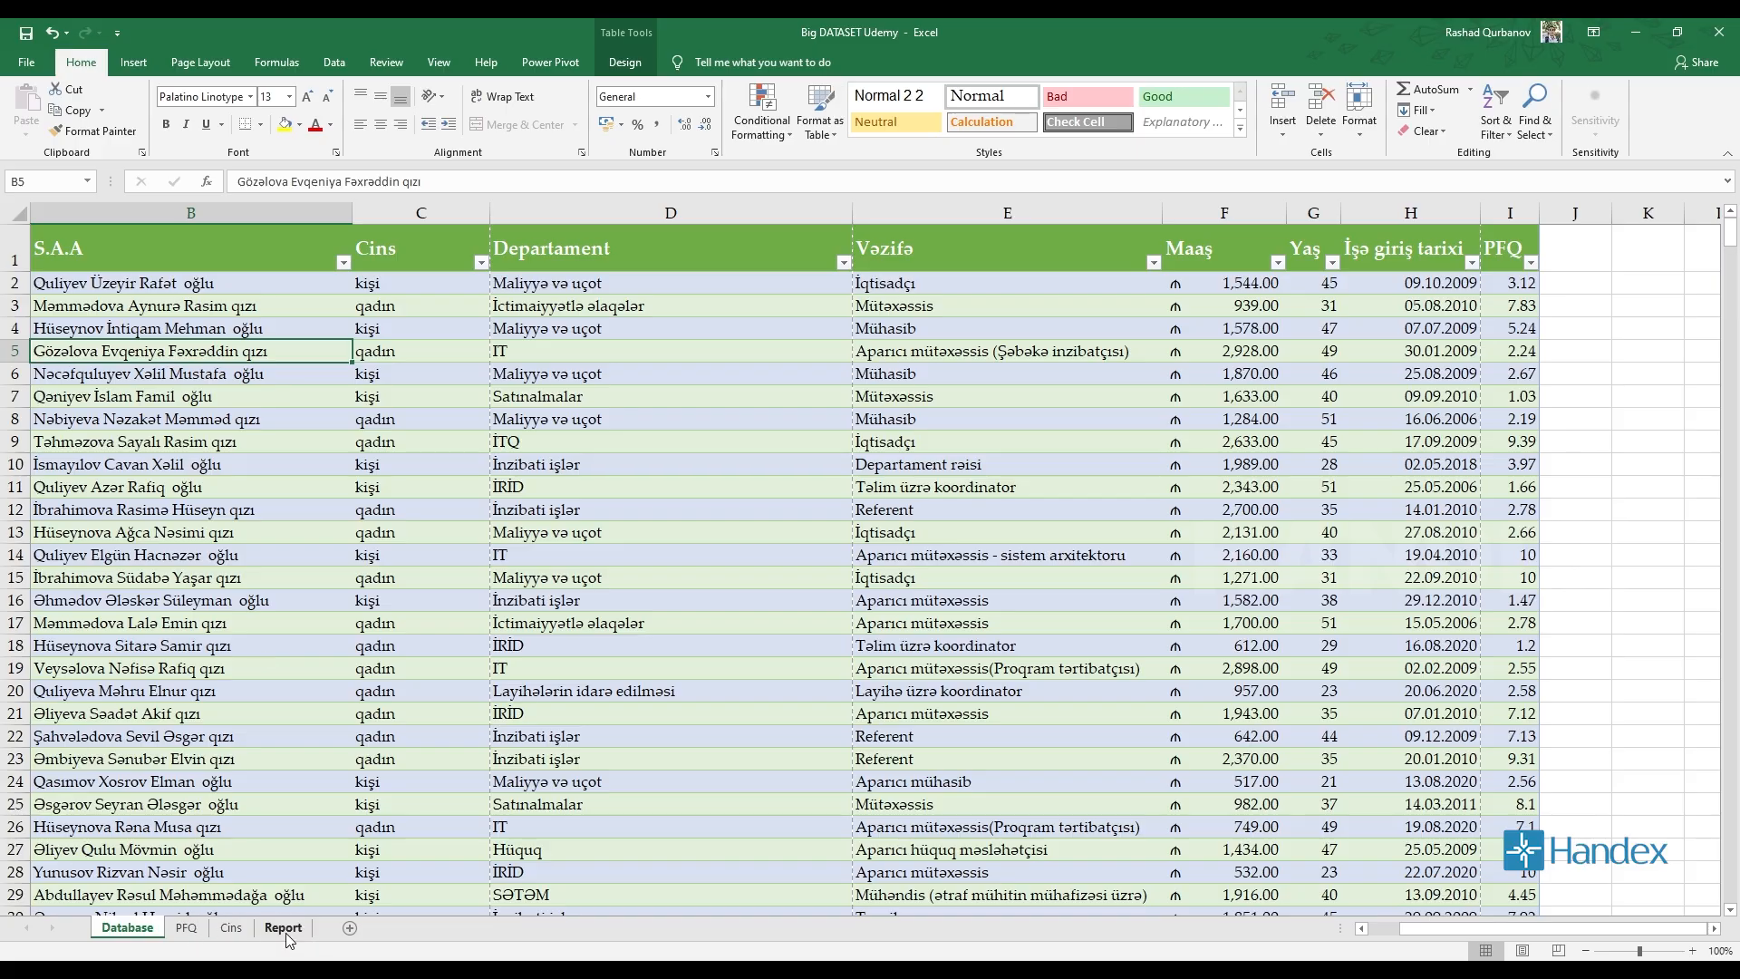
left_click(350, 928)
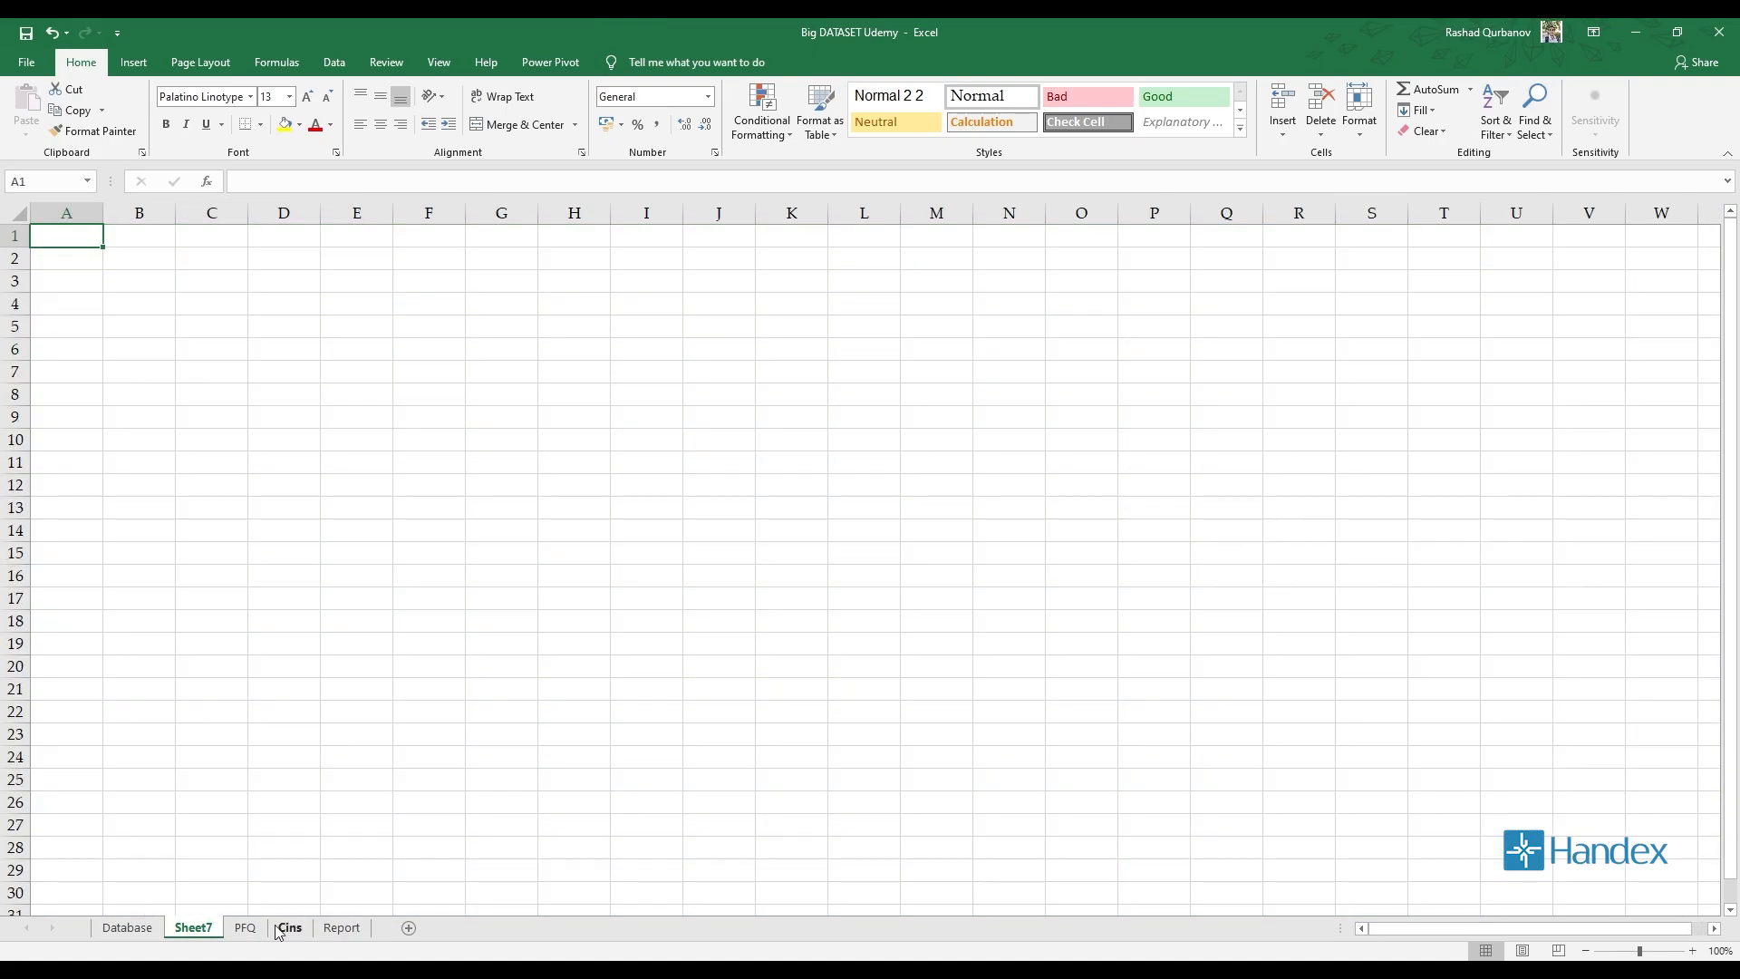
double_click(214, 927)
type("Yaç")
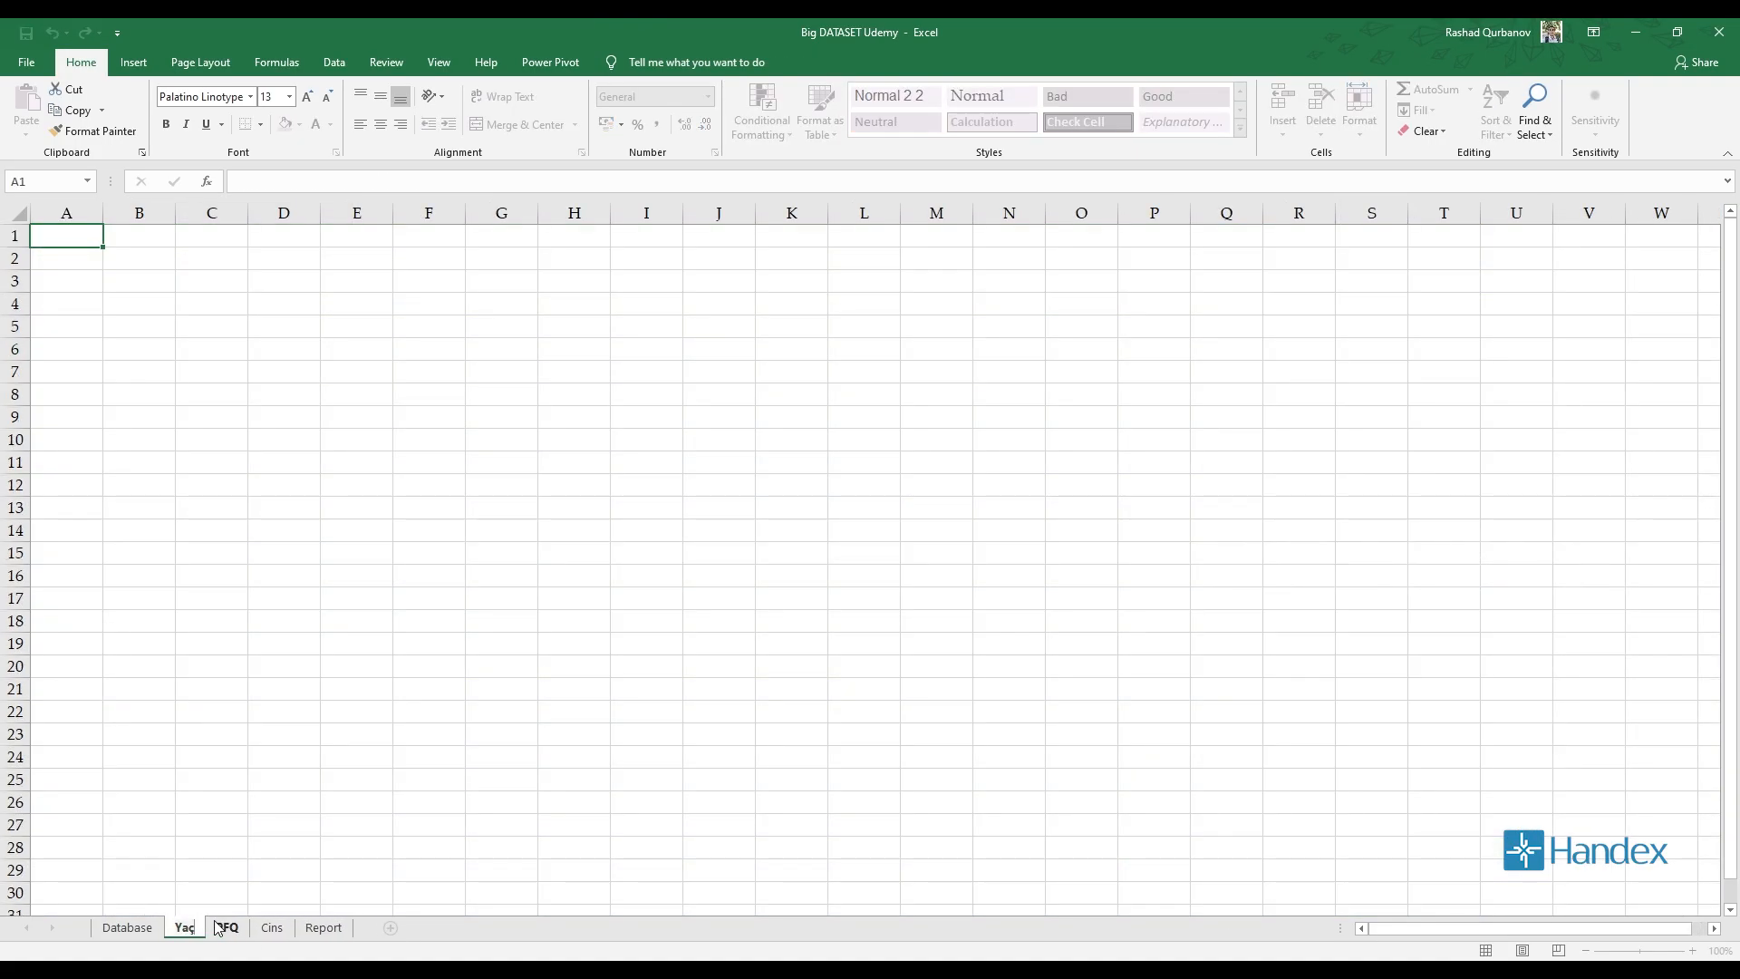
key("BackSpace")
type("ş-")
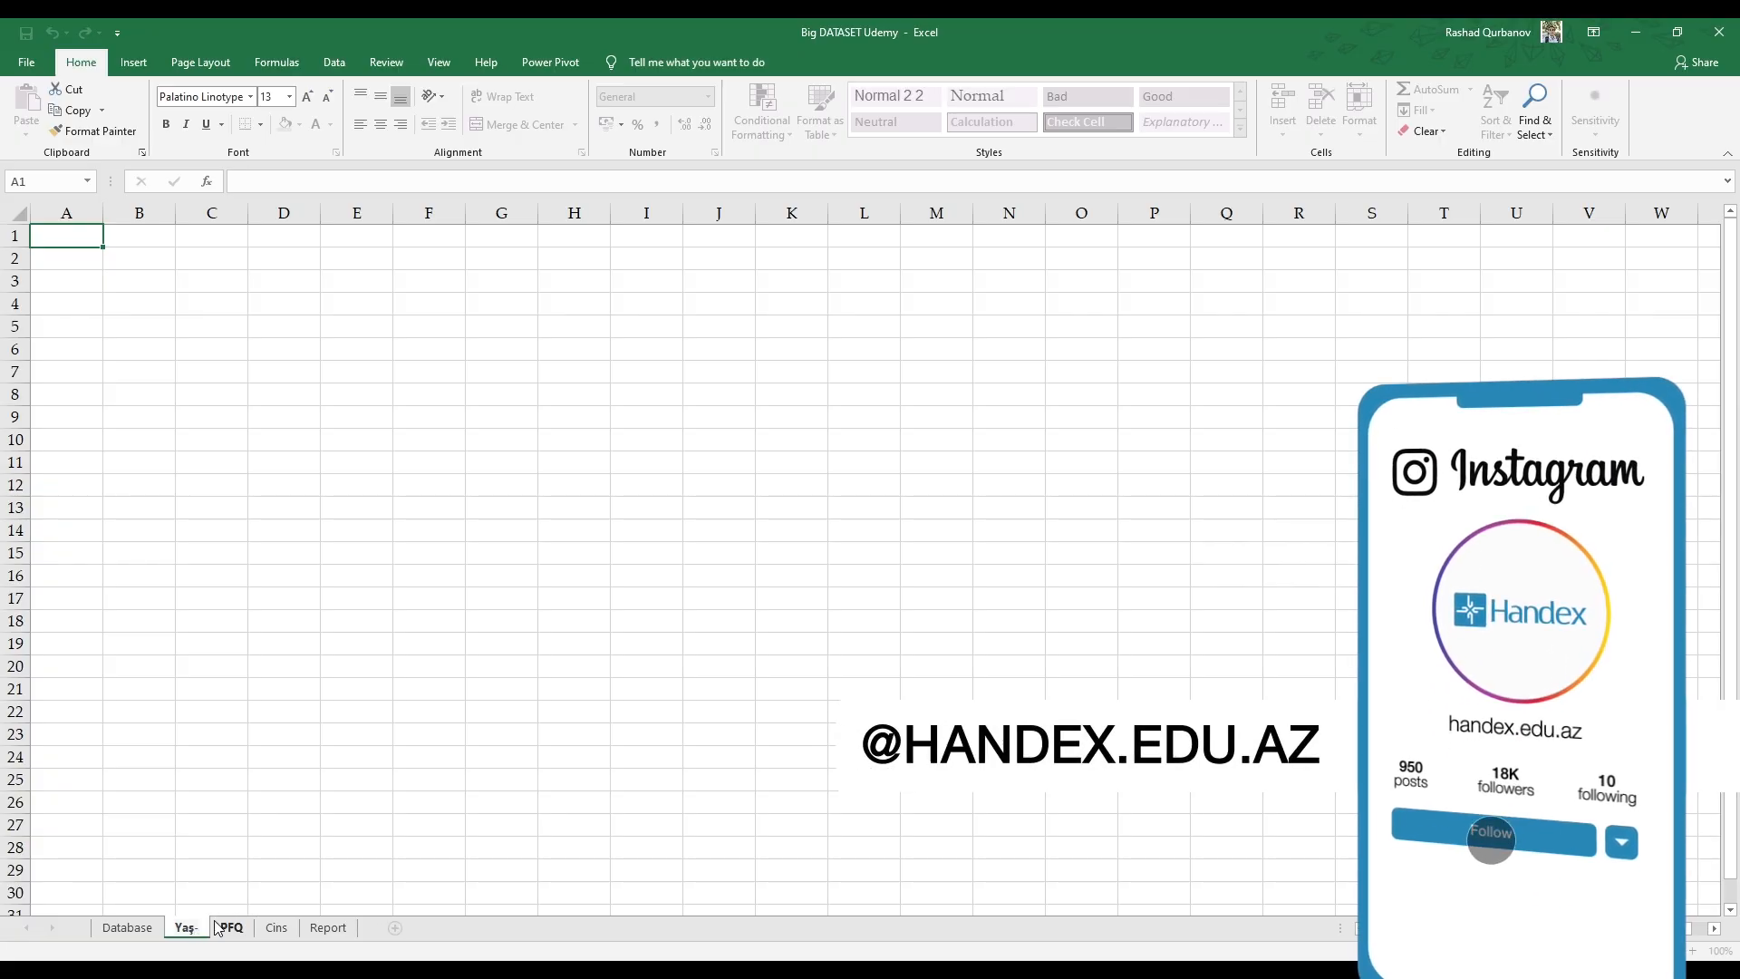
type("Əmək haqq")
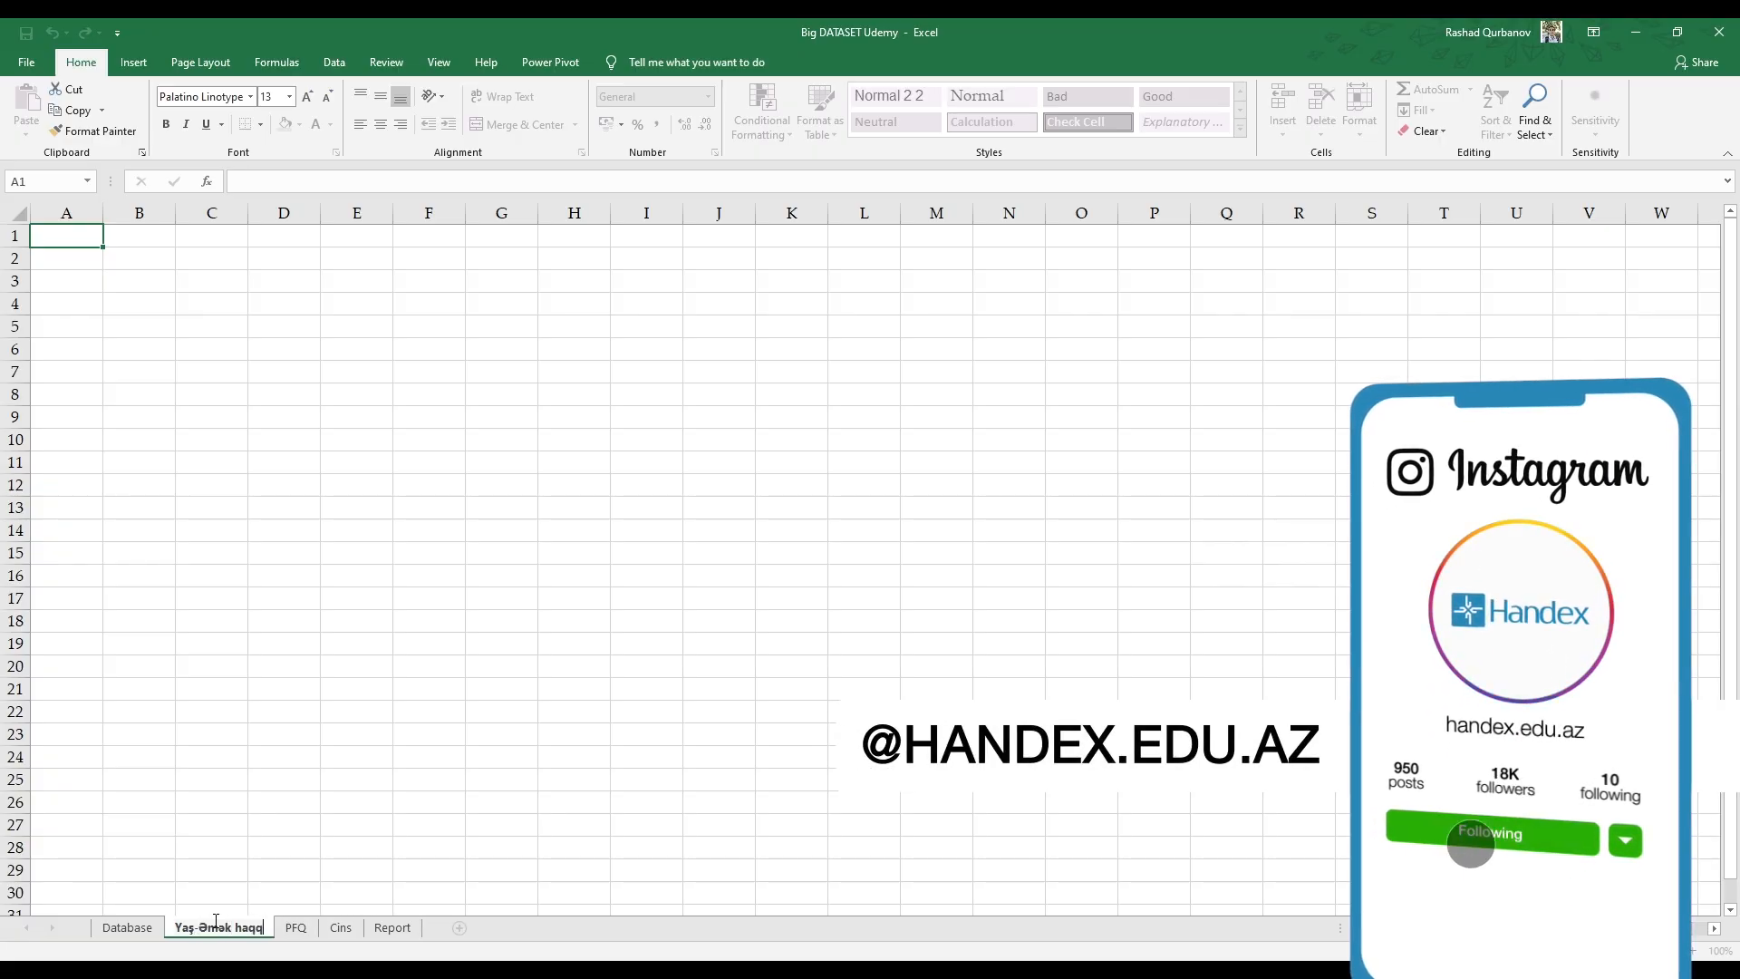
type("ı")
key("Return")
Create a PivotTable from the data table at cell A1 of the Yaş-Əmək haqqı sheet, with Yaş as rows
key("alt+n")
type("v")
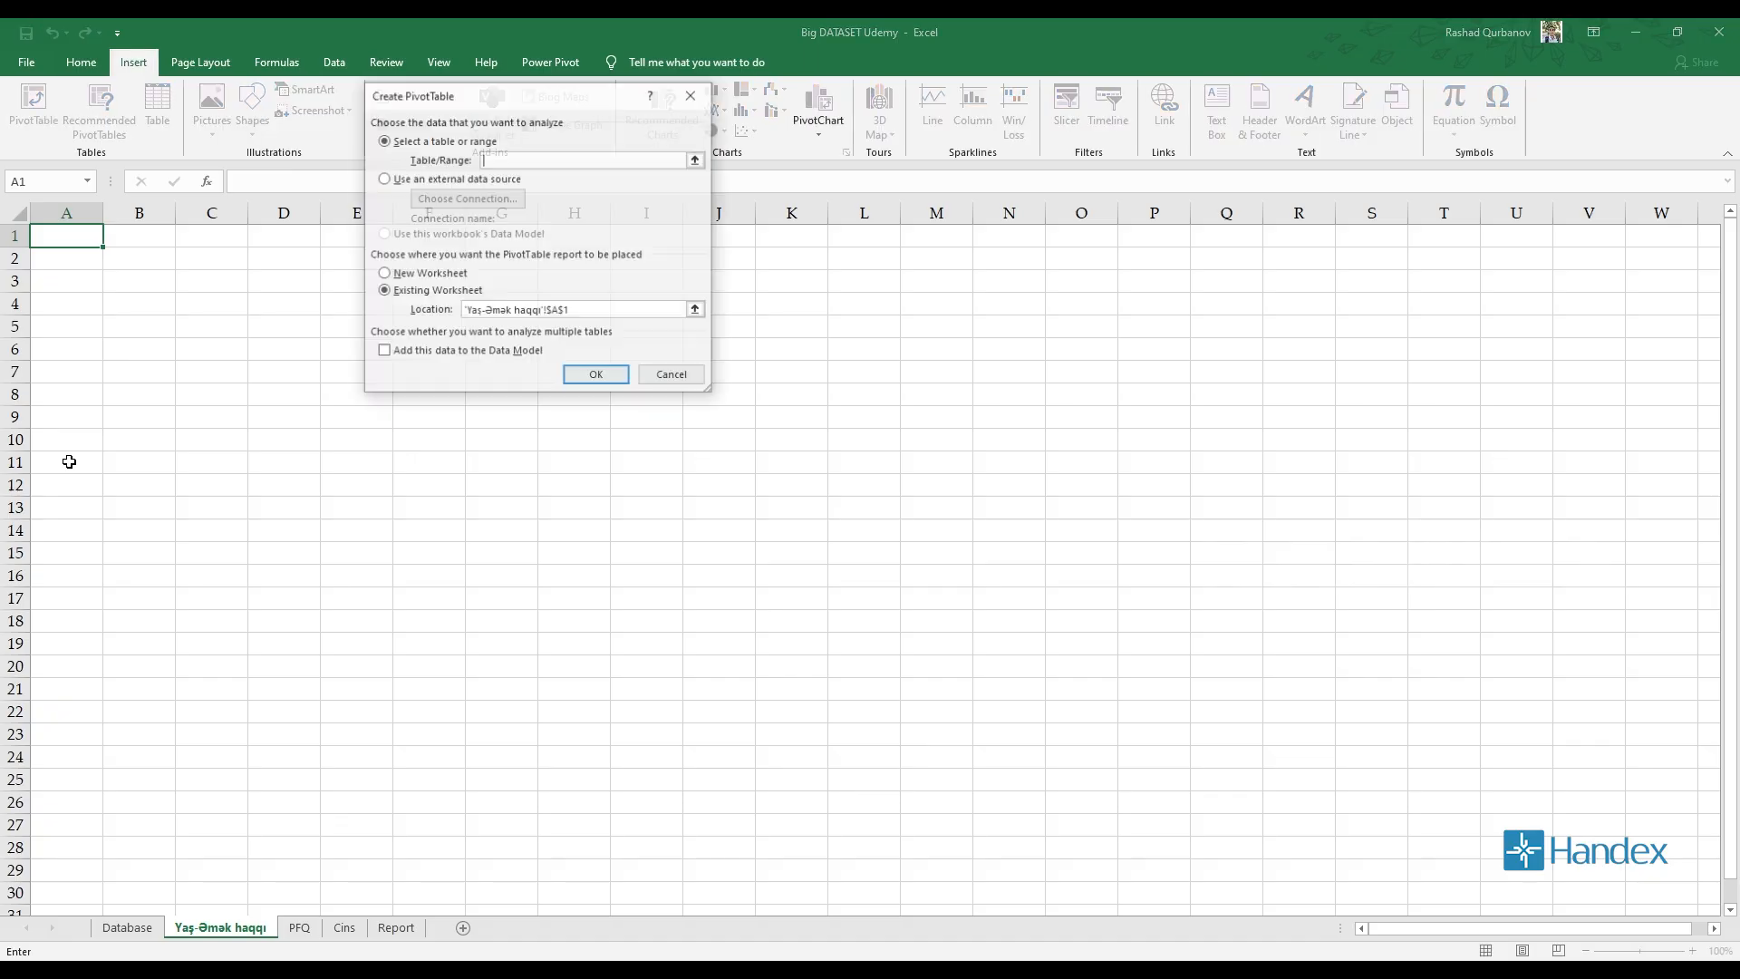
type("data")
key("Return")
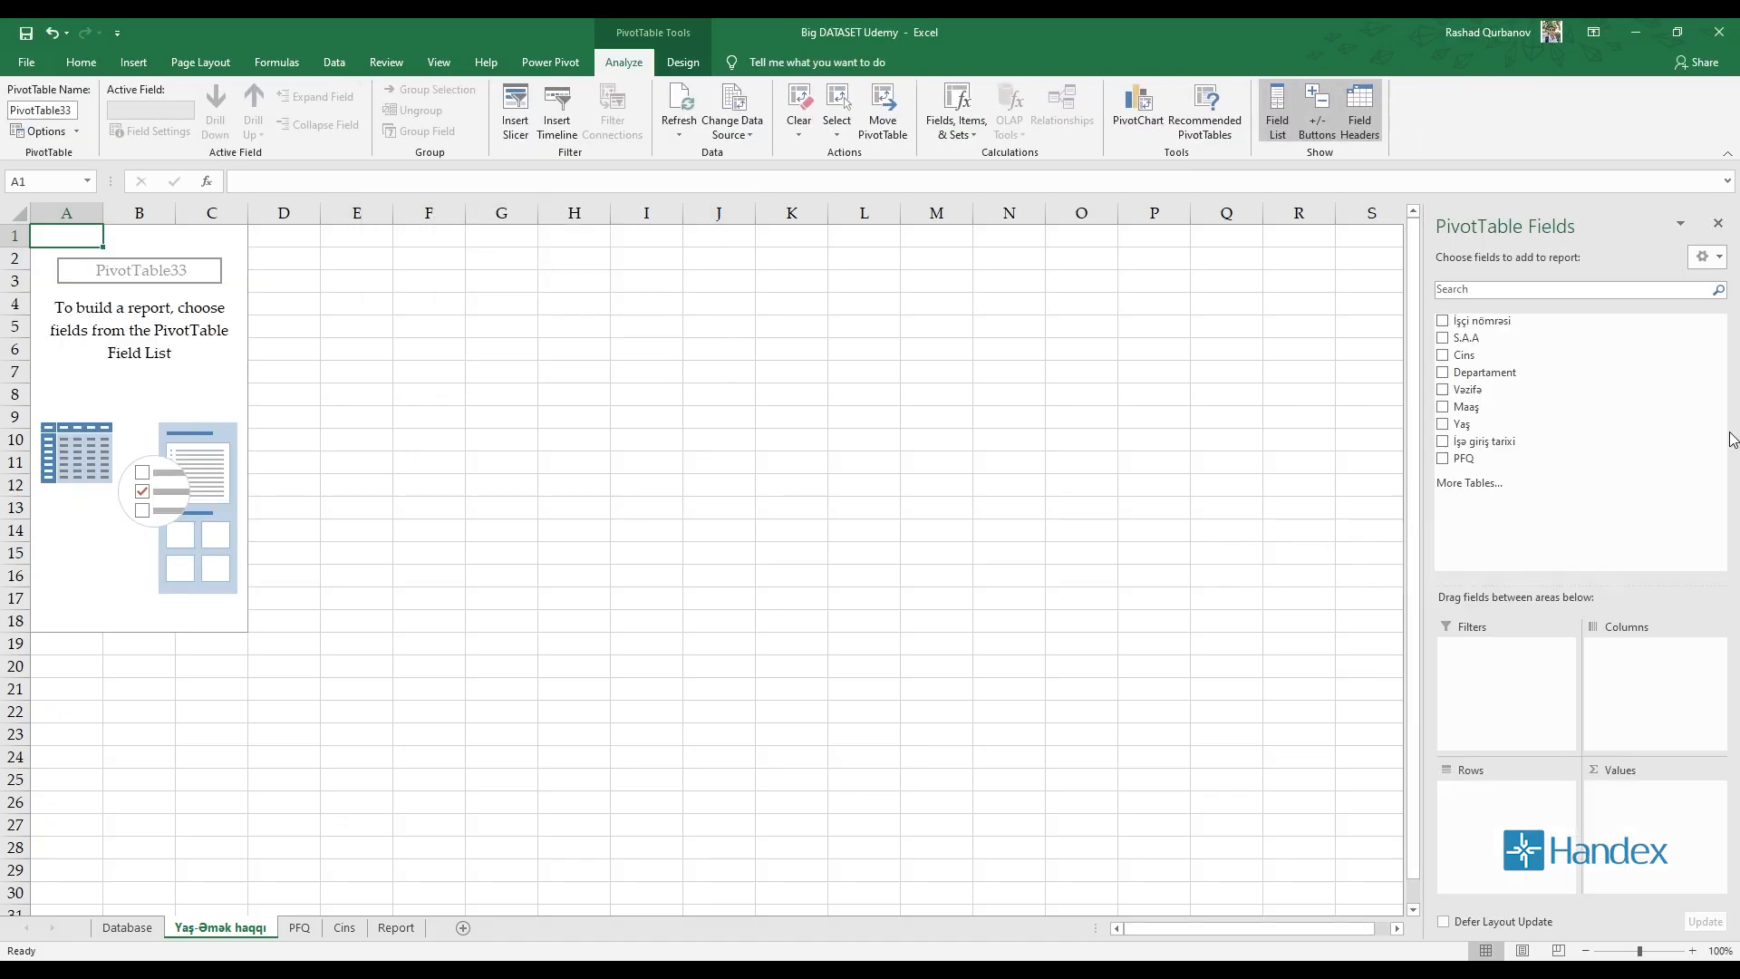
left_click_drag(1462, 423, 1509, 814)
Look through the full list of ages in the PivotTable's row labels
scroll(513, 661, "down", 12)
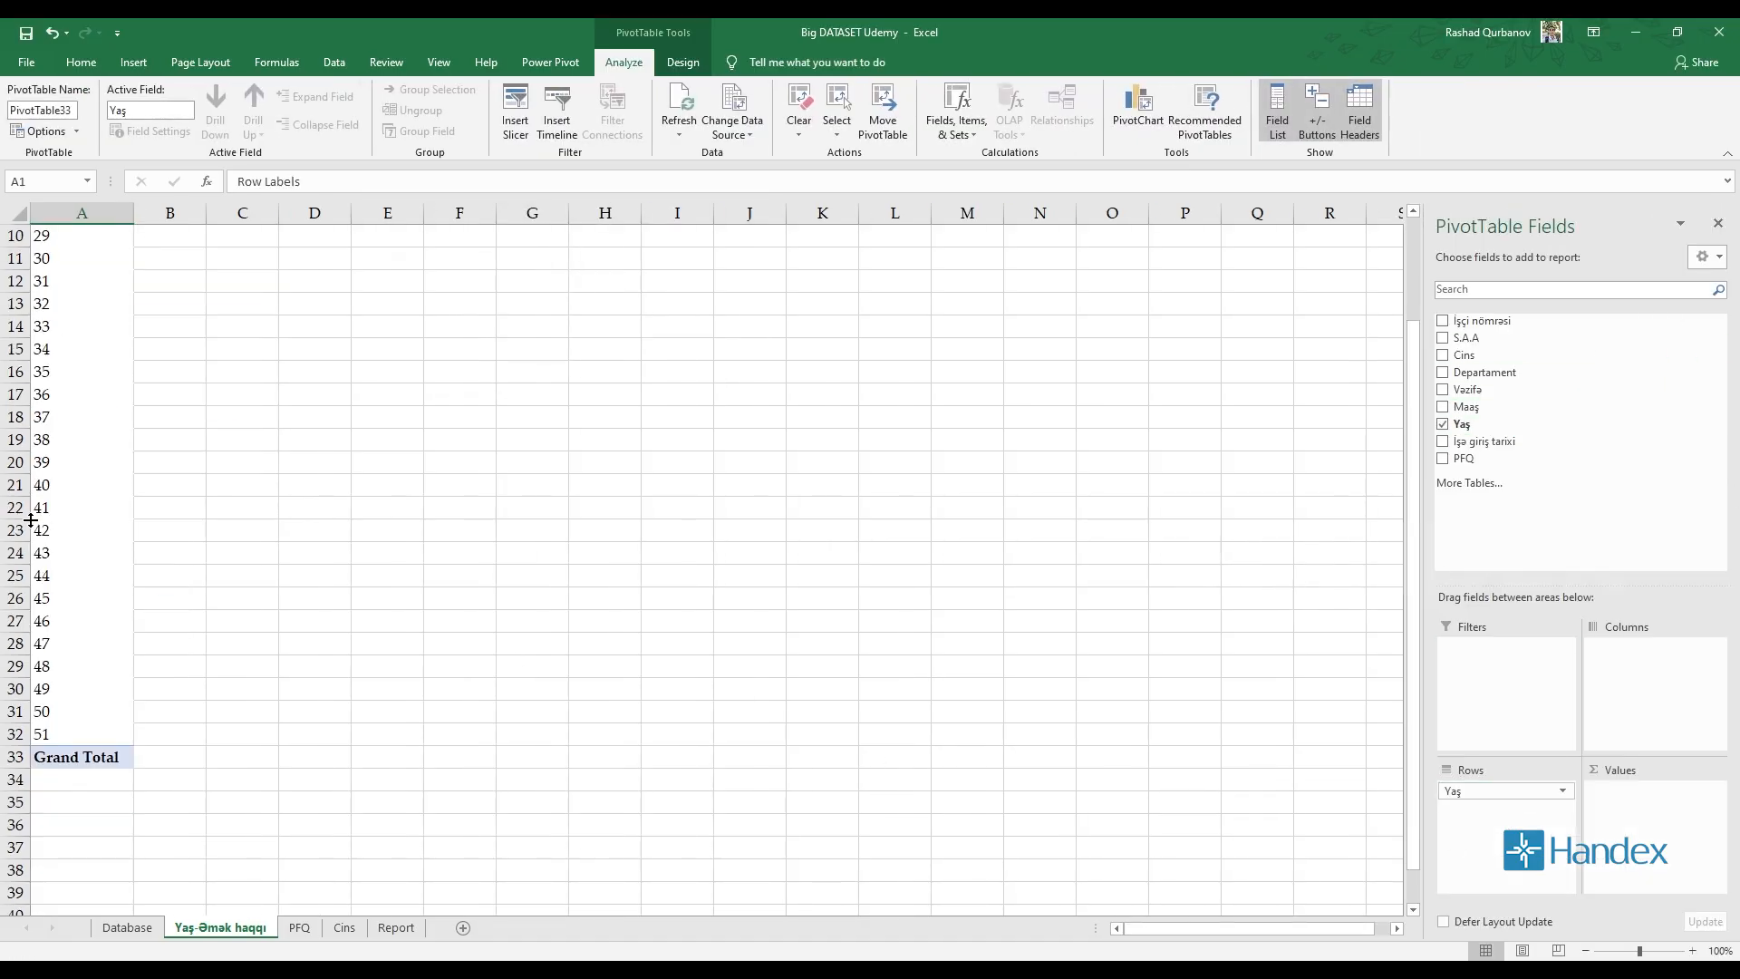
scroll(78, 544, "up", 12)
scroll(93, 532, "down", 7)
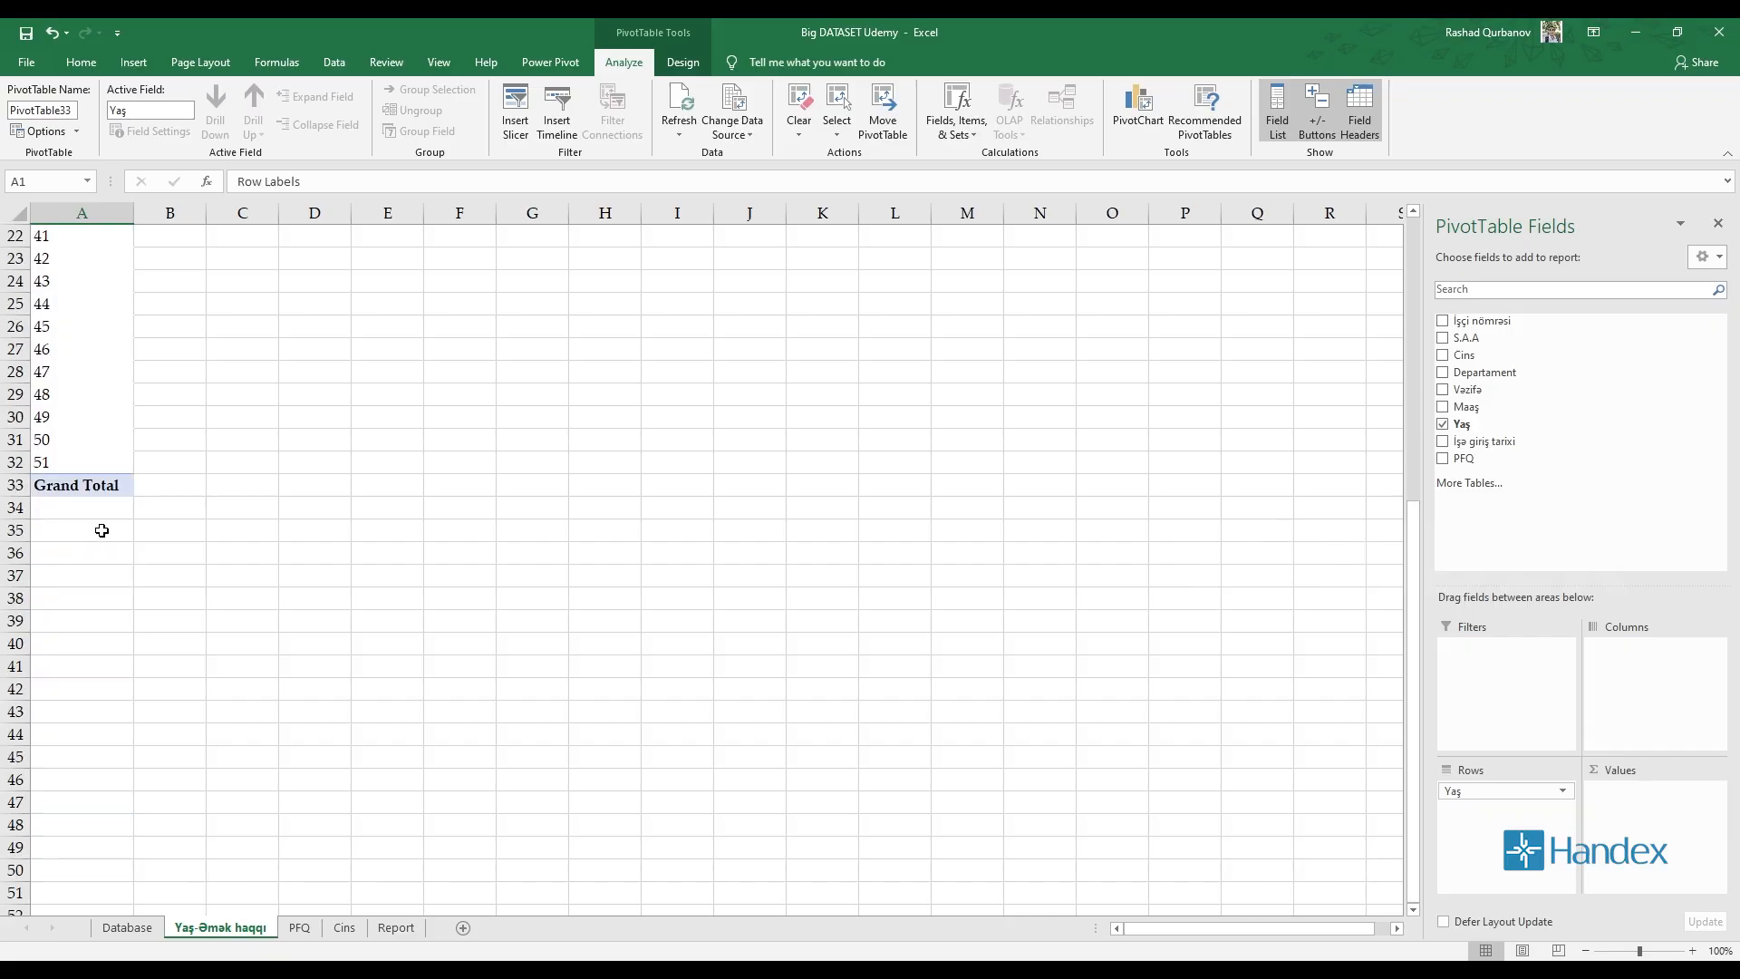
scroll(100, 529, "up", 6)
scroll(105, 529, "down", 4)
scroll(106, 529, "up", 6)
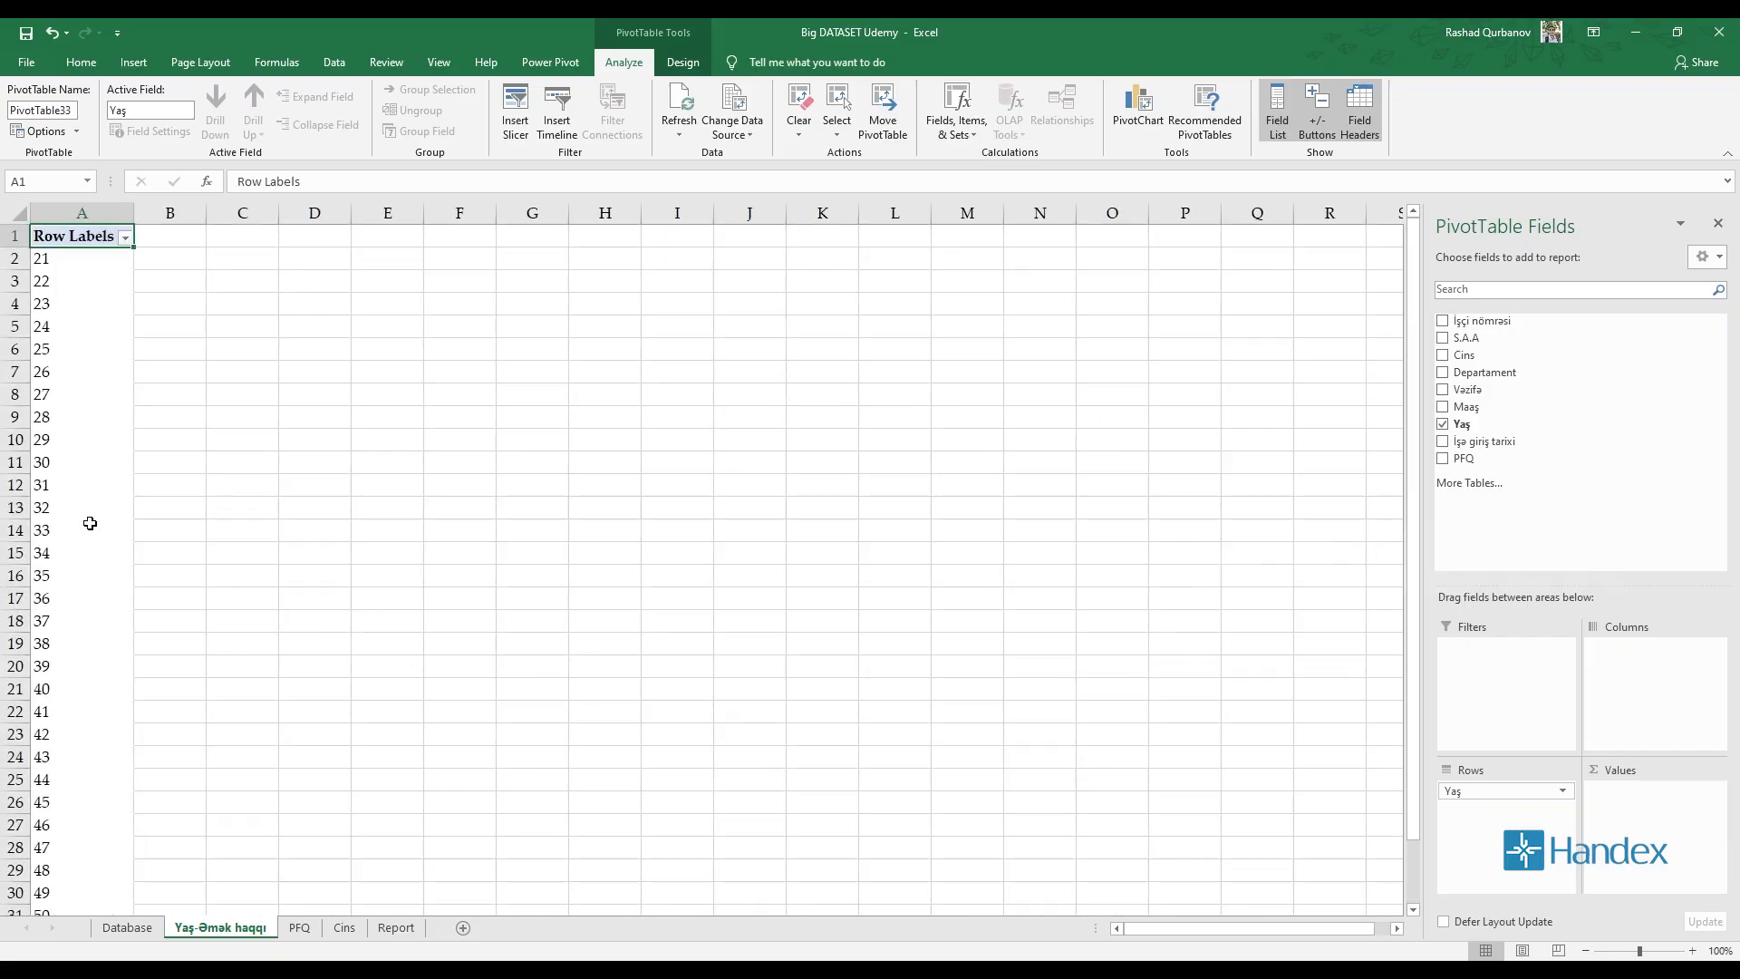
scroll(93, 529, "down", 1)
scroll(97, 586, "up", 1)
scroll(97, 587, "up", 1)
scroll(138, 515, "down", 6)
scroll(136, 508, "up", 6)
Add Yaş to the PivotTable's values and summarize it by Count
left_click_drag(1462, 423, 1659, 884)
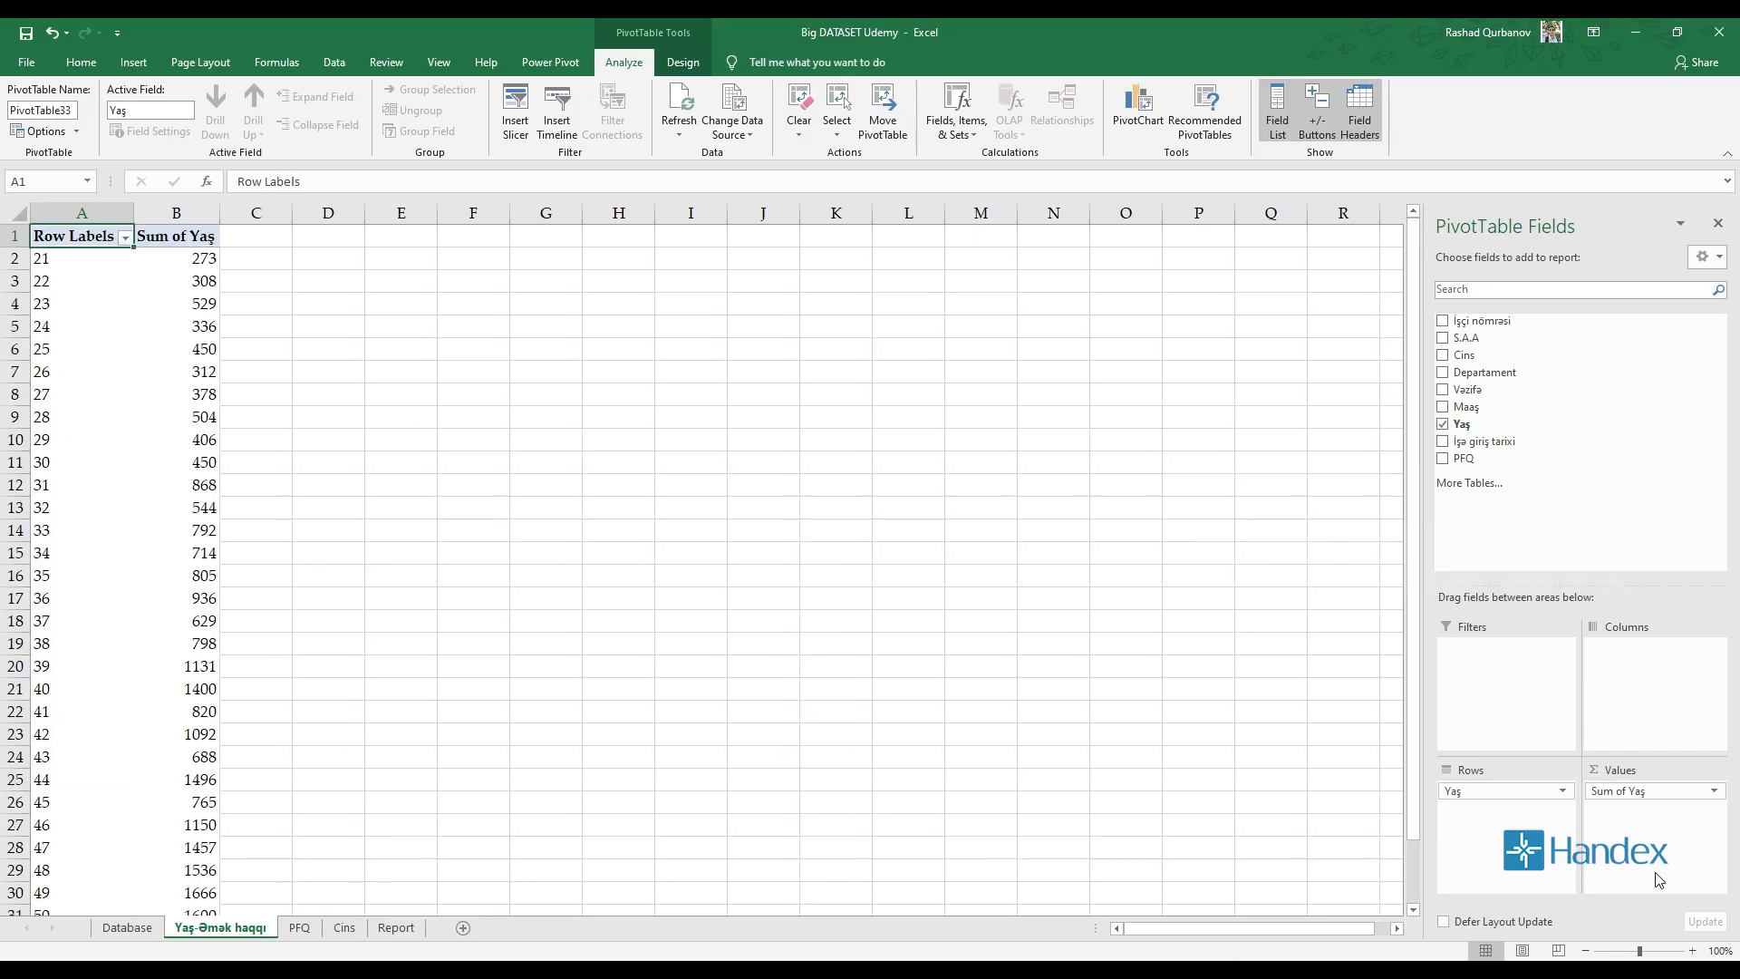
scroll(338, 485, "down", 7)
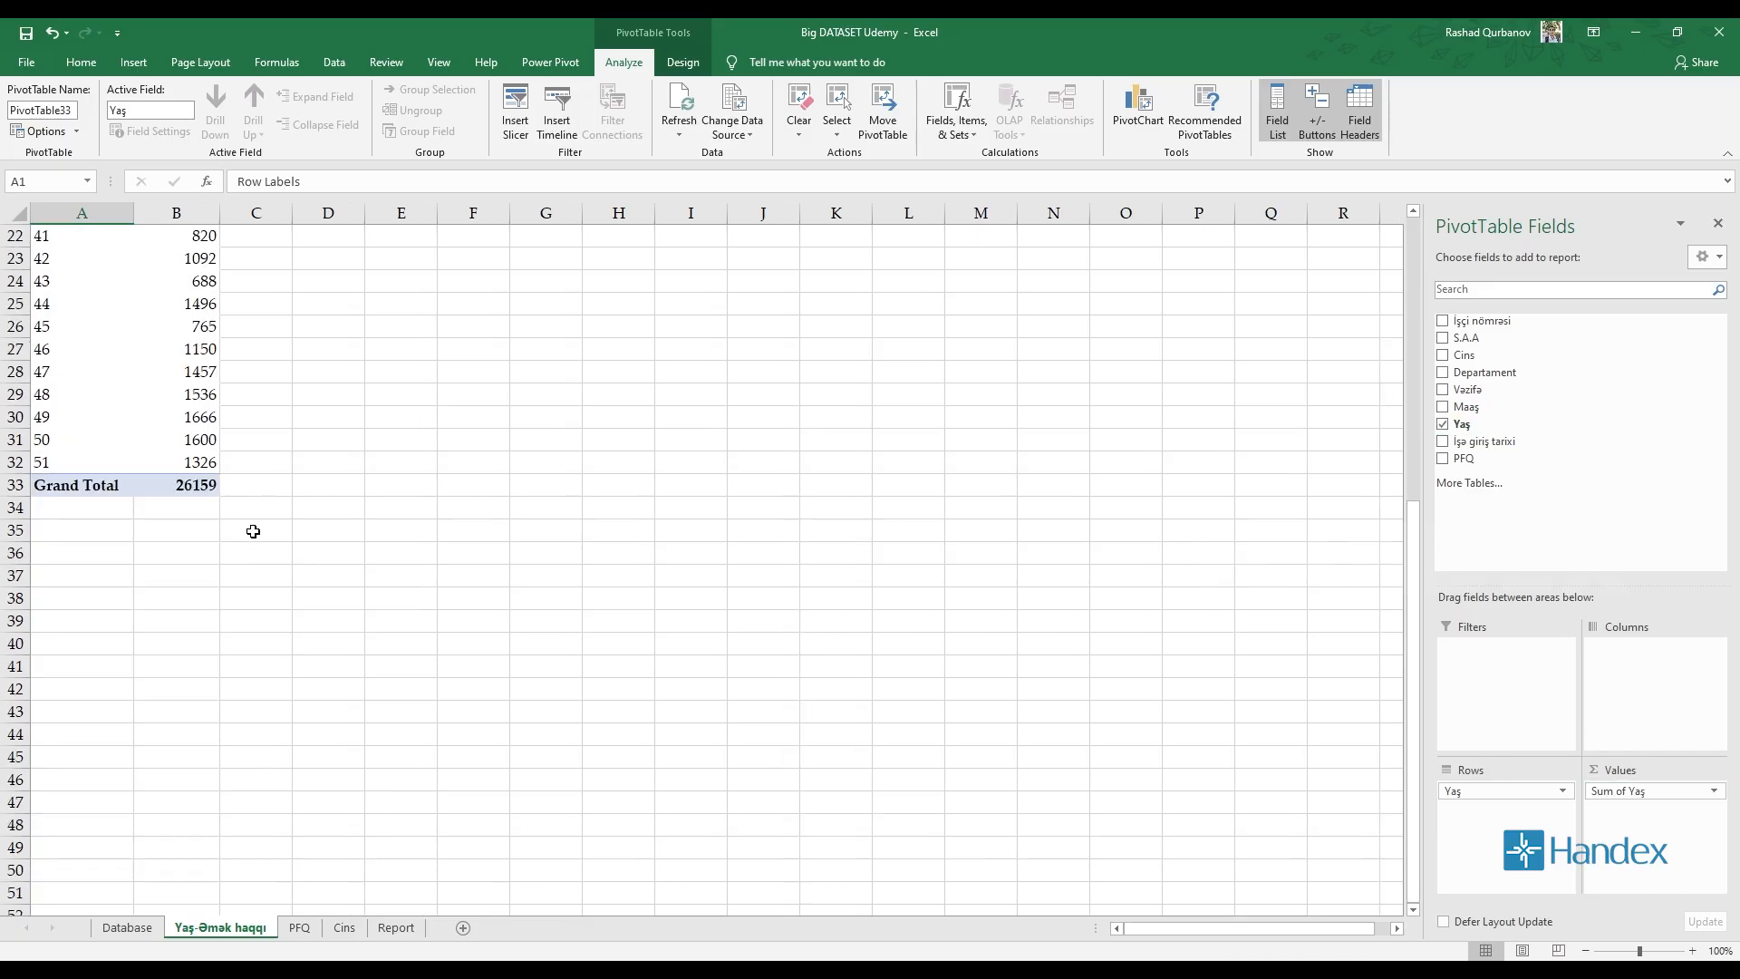
scroll(253, 531, "up", 7)
left_click_drag(1622, 790, 1666, 796)
scroll(183, 283, "down", 4)
scroll(189, 284, "up", 4)
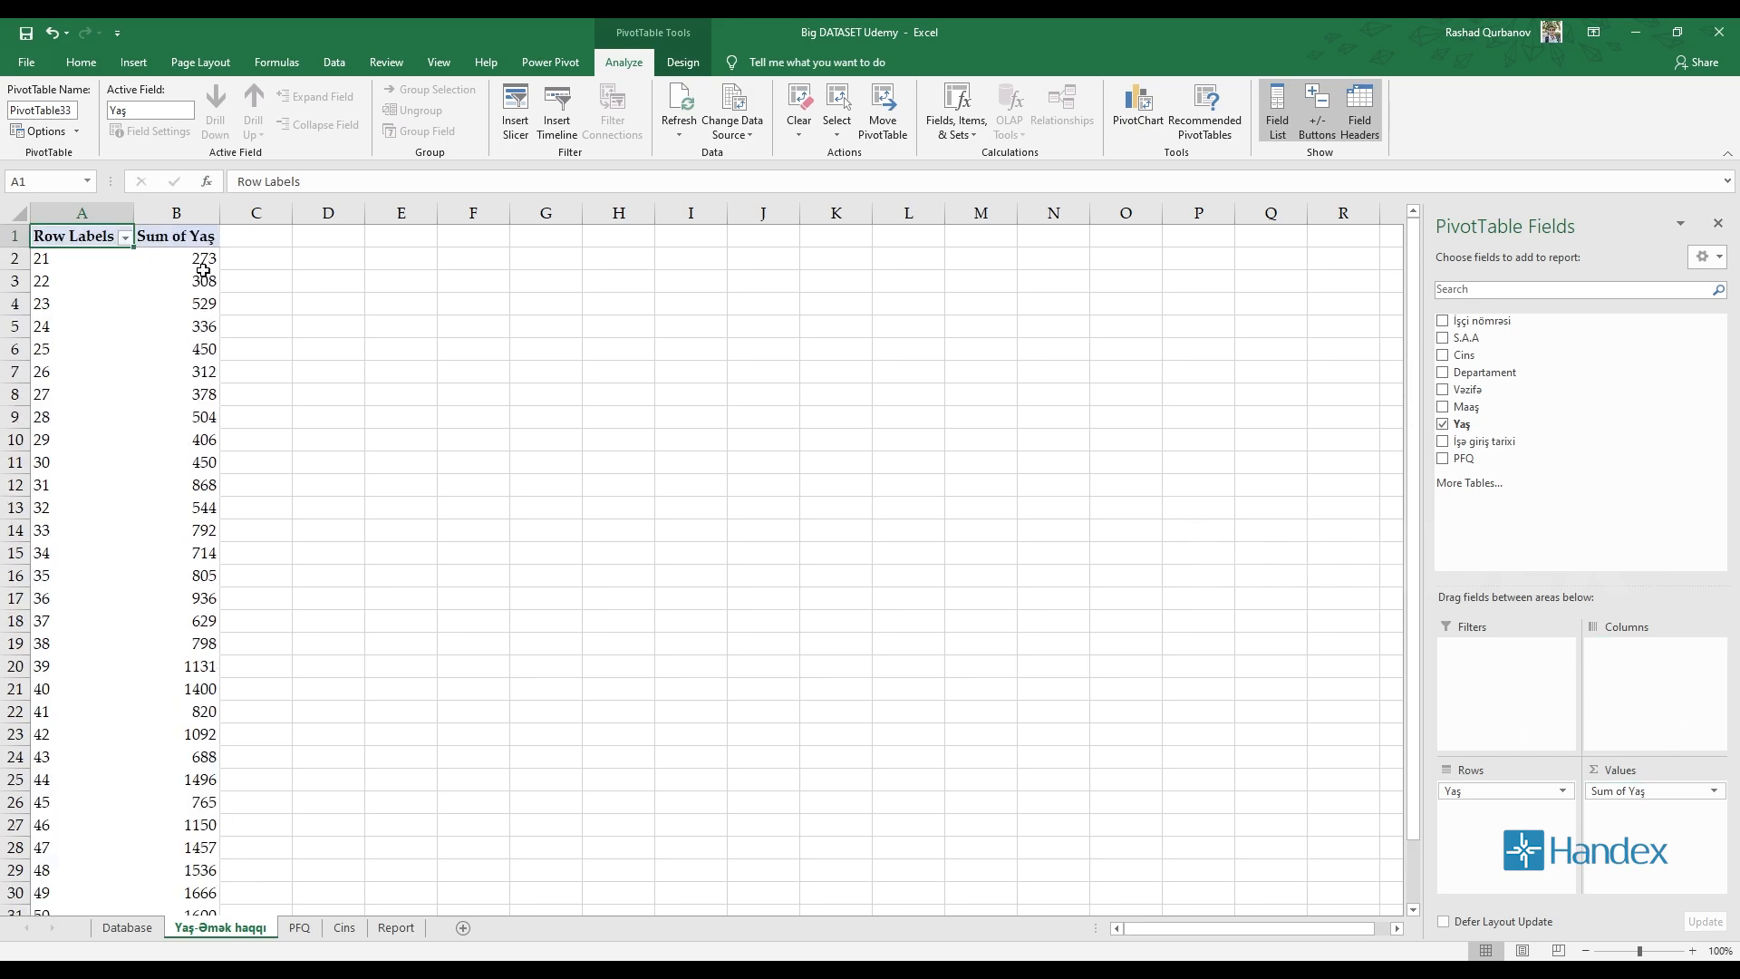
double_click(182, 237)
left_click(419, 268)
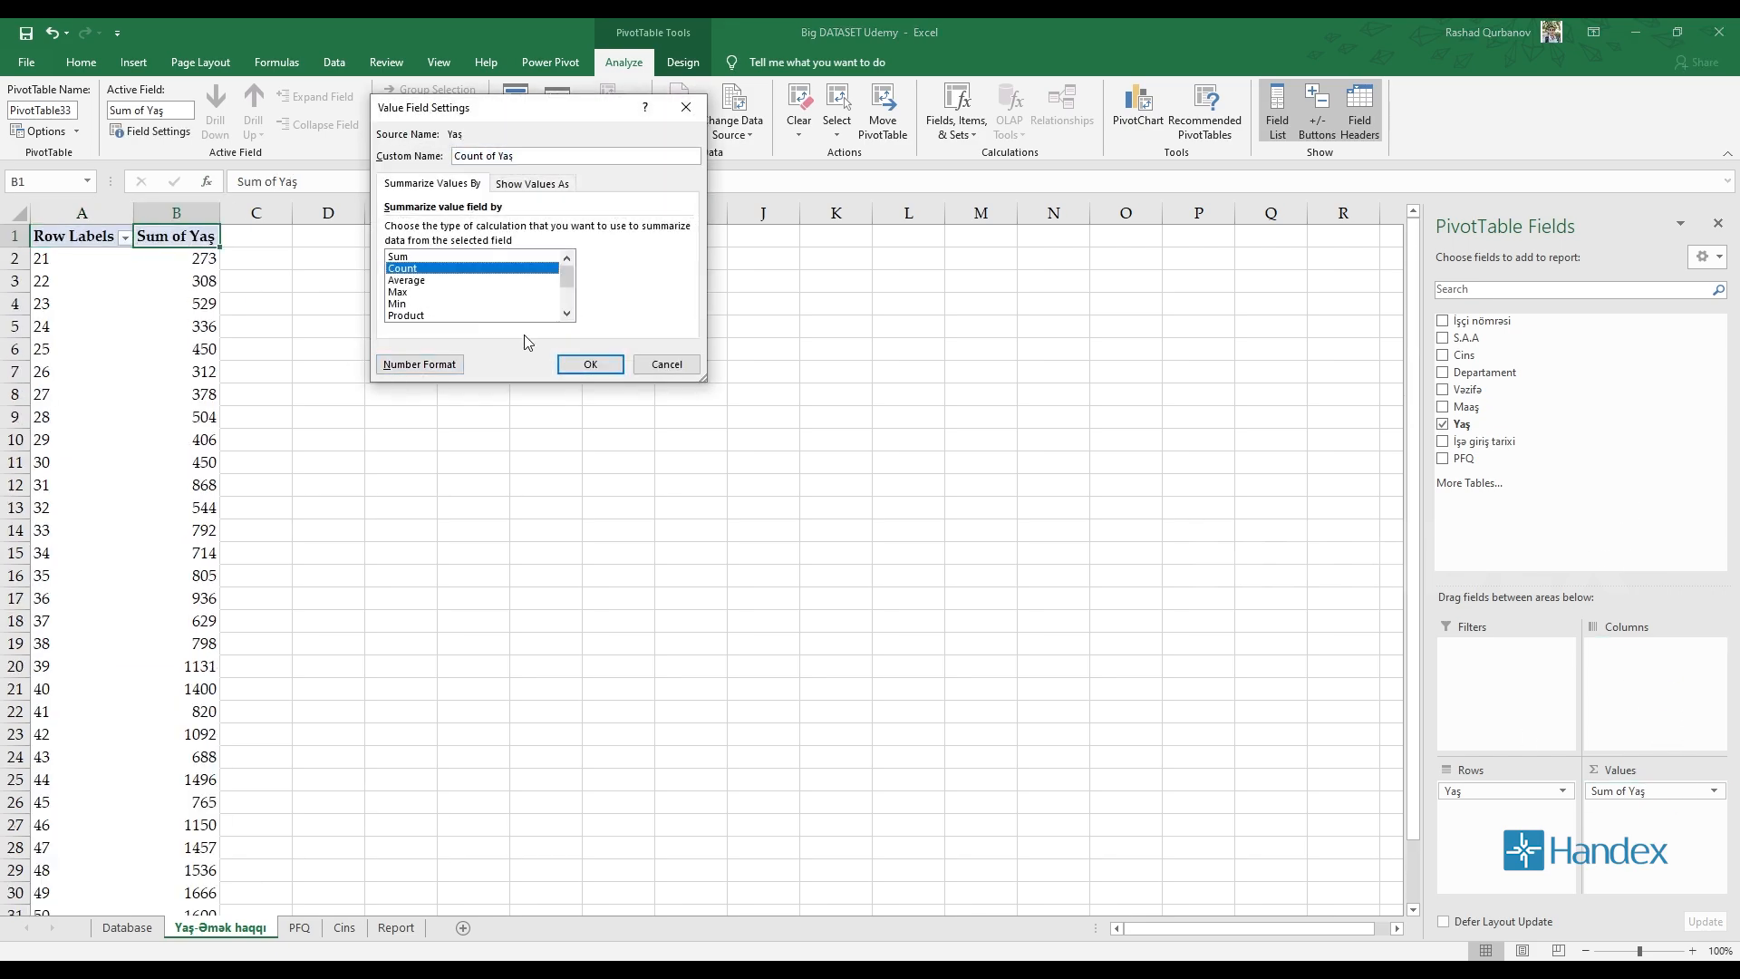
left_click(598, 365)
Review the individual age rows and their counts down to the grand total
scroll(271, 470, "down", 7)
scroll(263, 465, "up", 7)
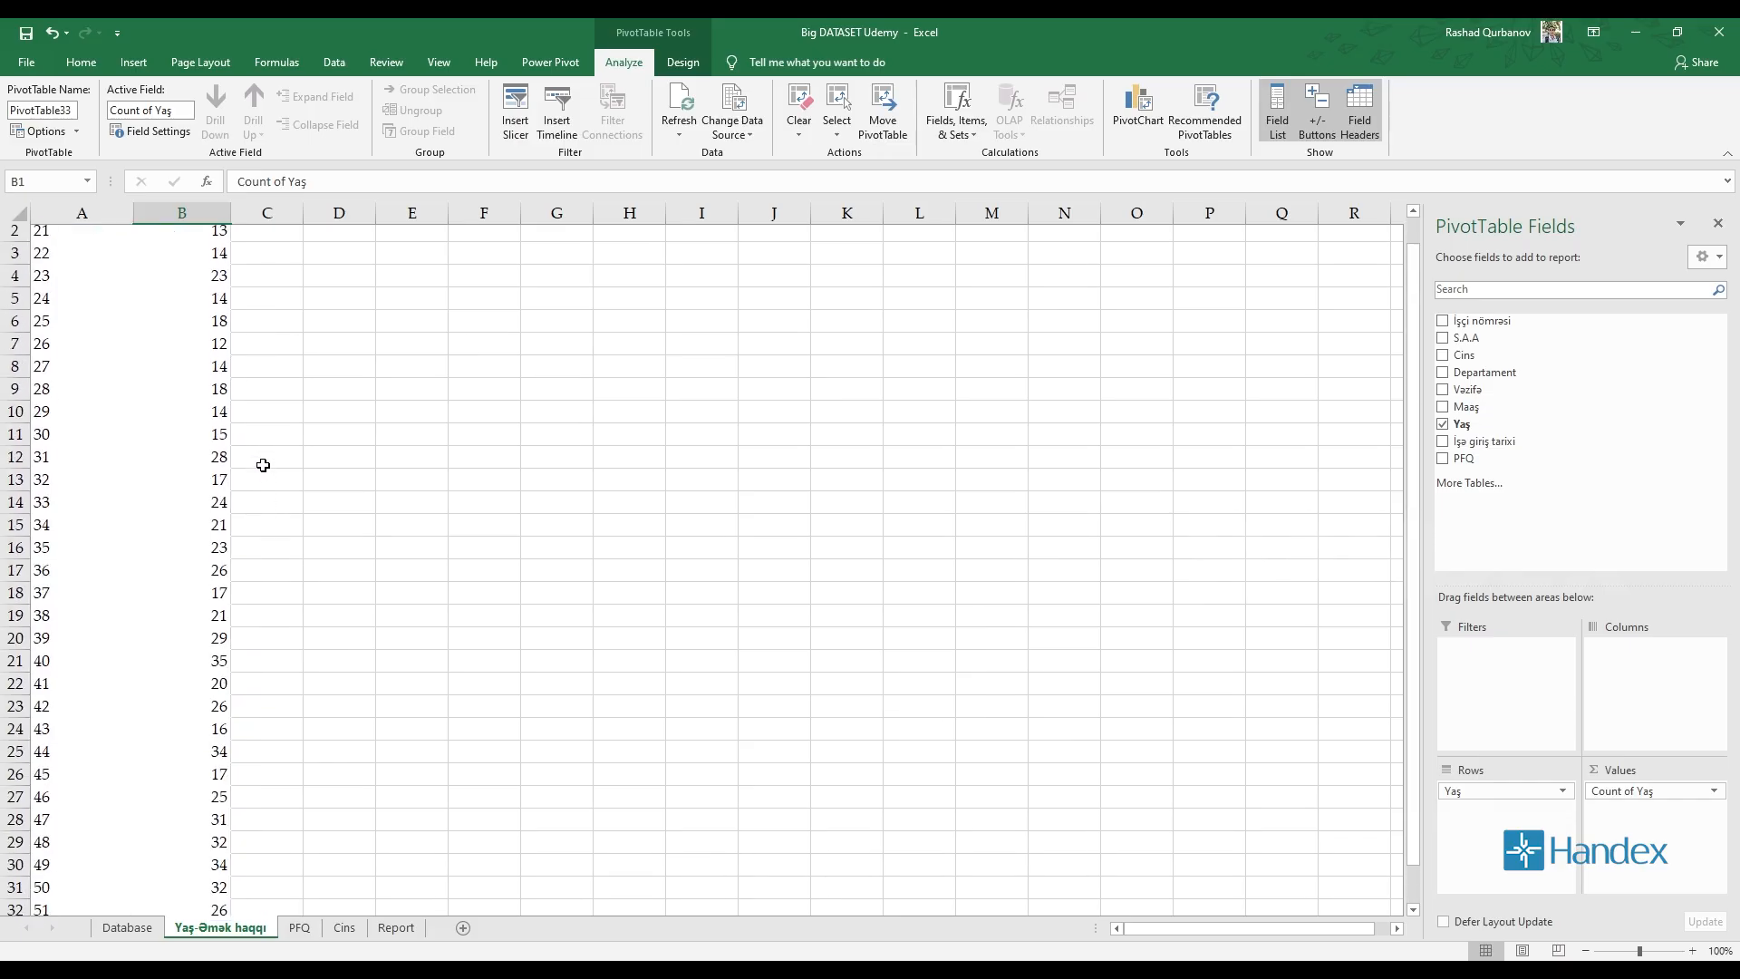
scroll(263, 465, "up", 1)
left_click_drag(71, 259, 71, 667)
left_click(56, 262)
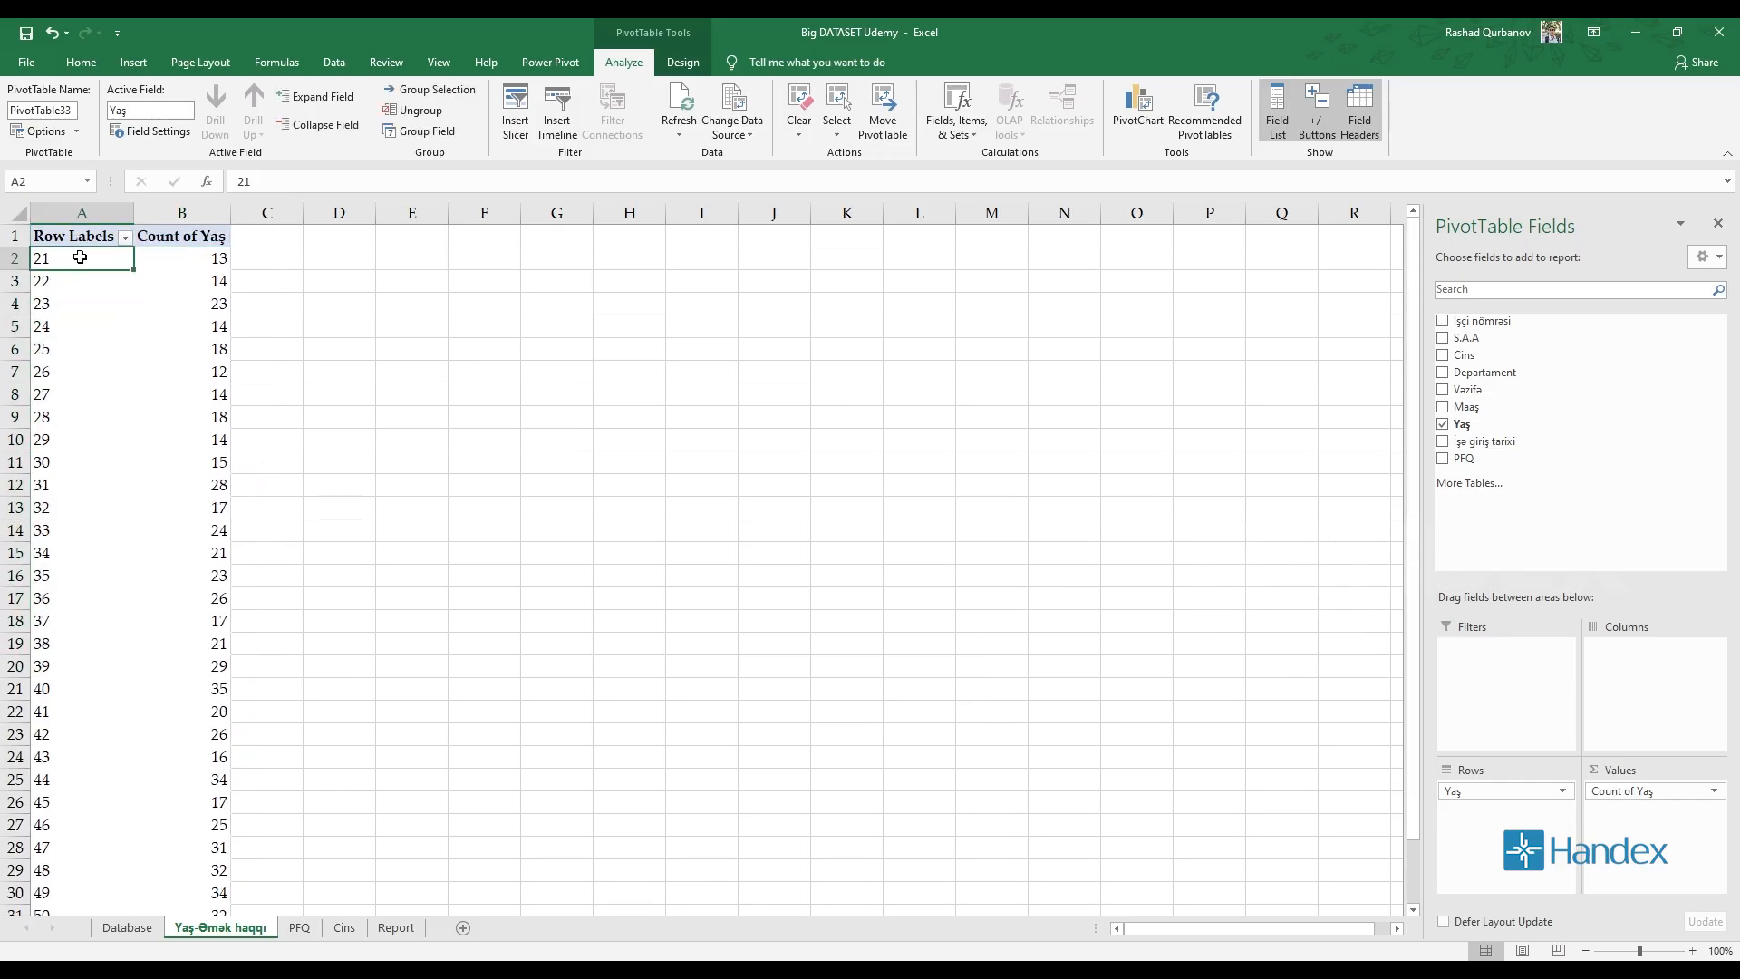
scroll(109, 661, "down", 5)
scroll(228, 590, "up", 1)
scroll(228, 590, "up", 5)
left_click(464, 261)
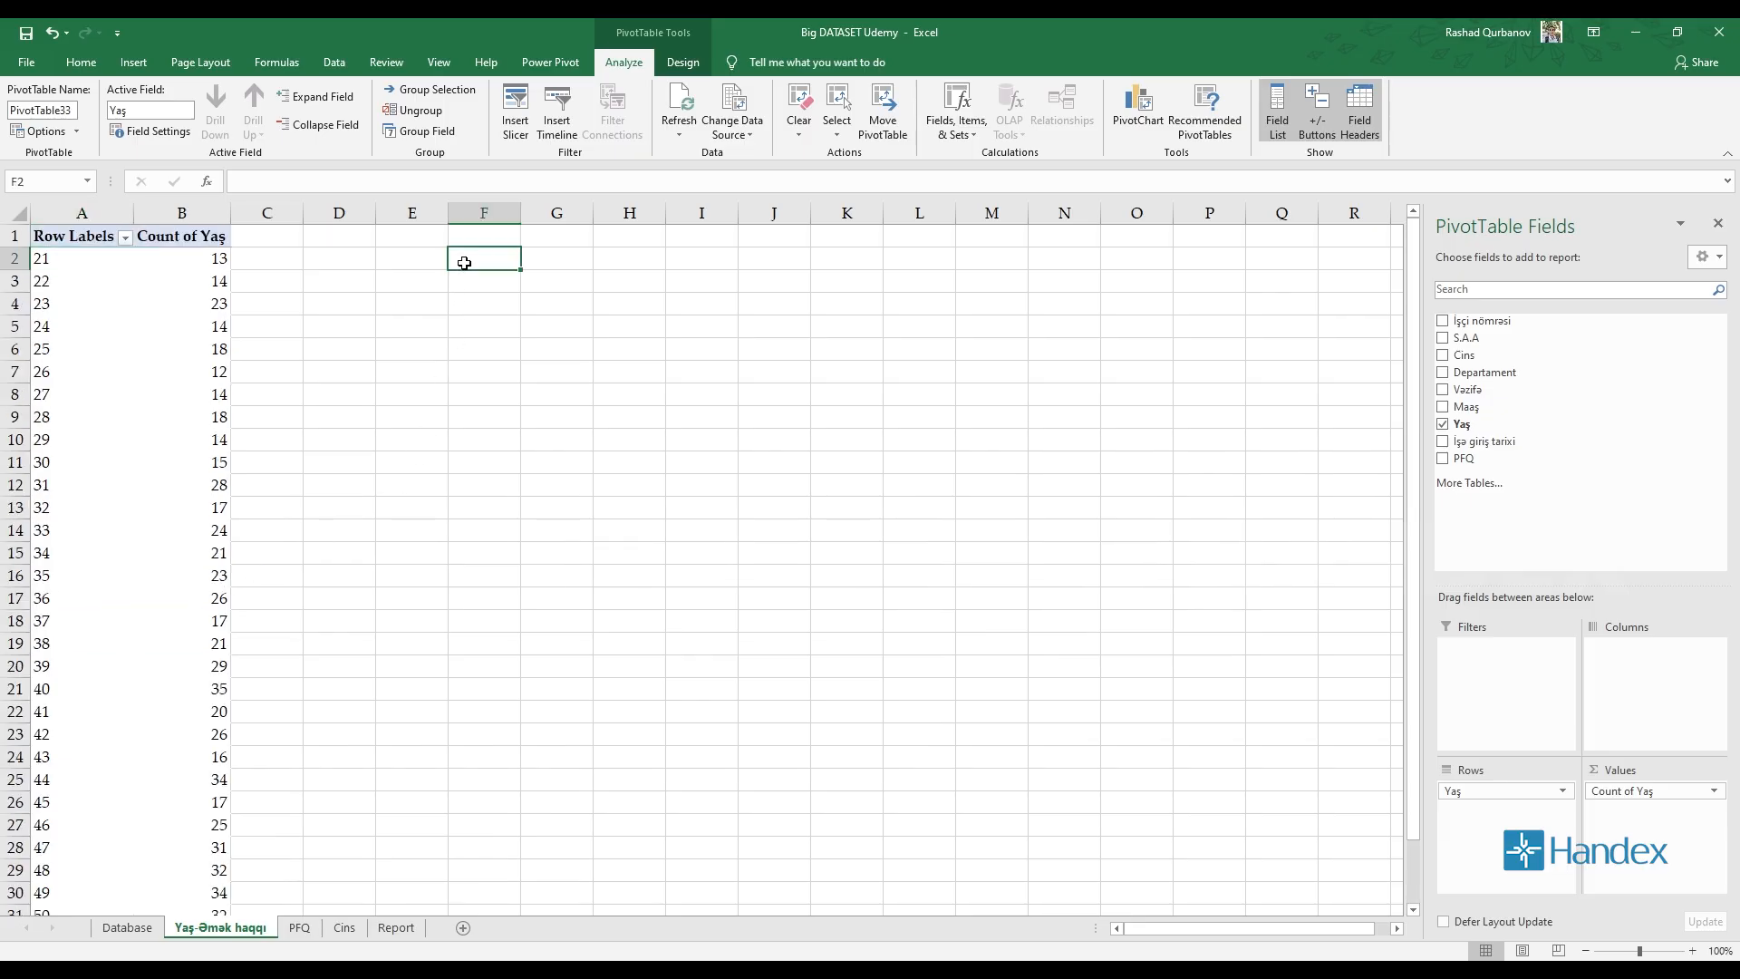
key("Down")
key("Down")
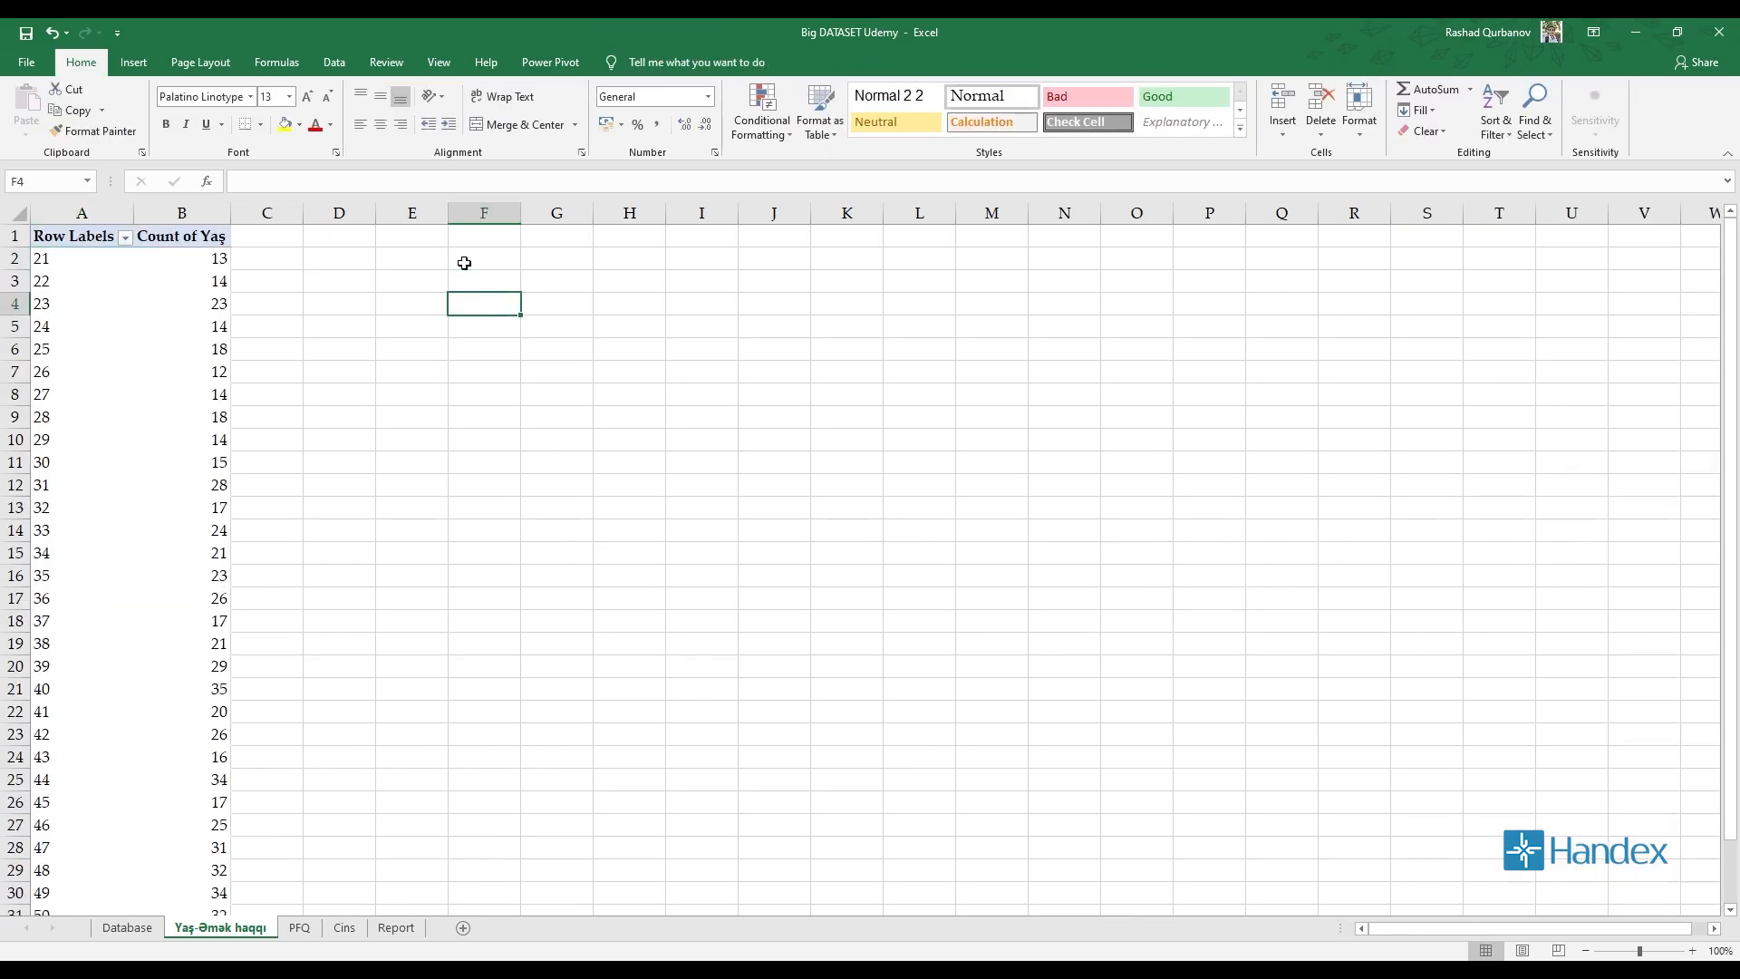
type("30")
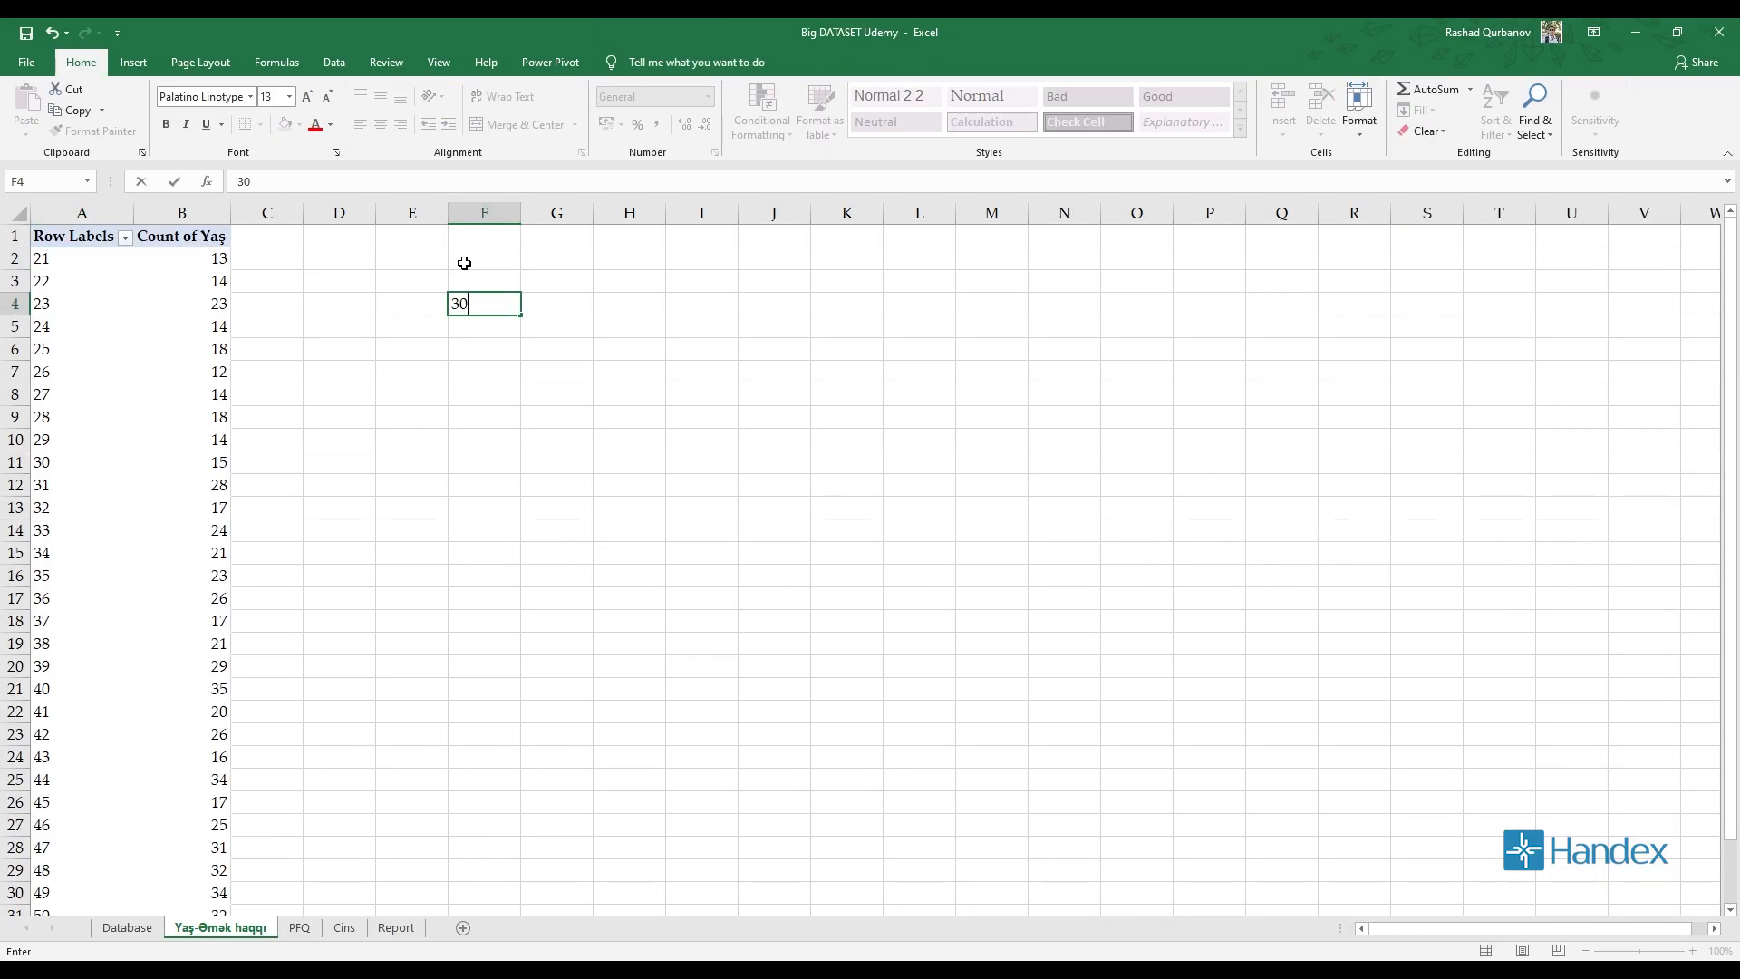
key("Return")
type("31")
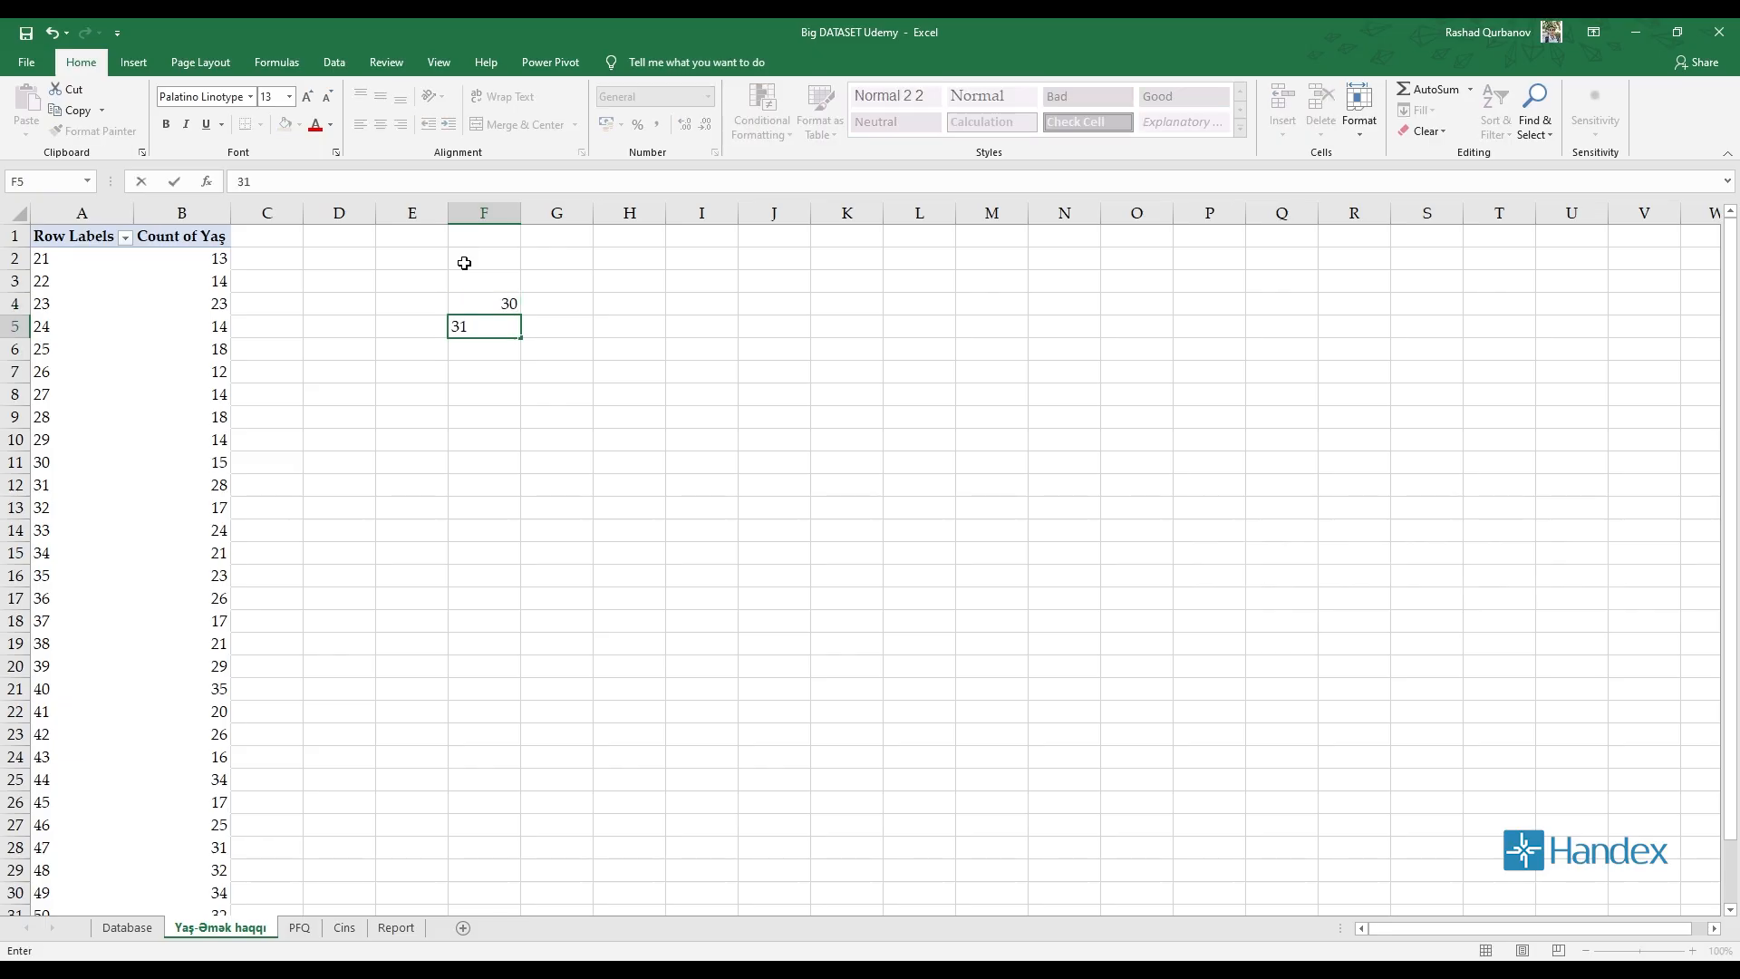
key("Escape")
key("Up")
type("Ç")
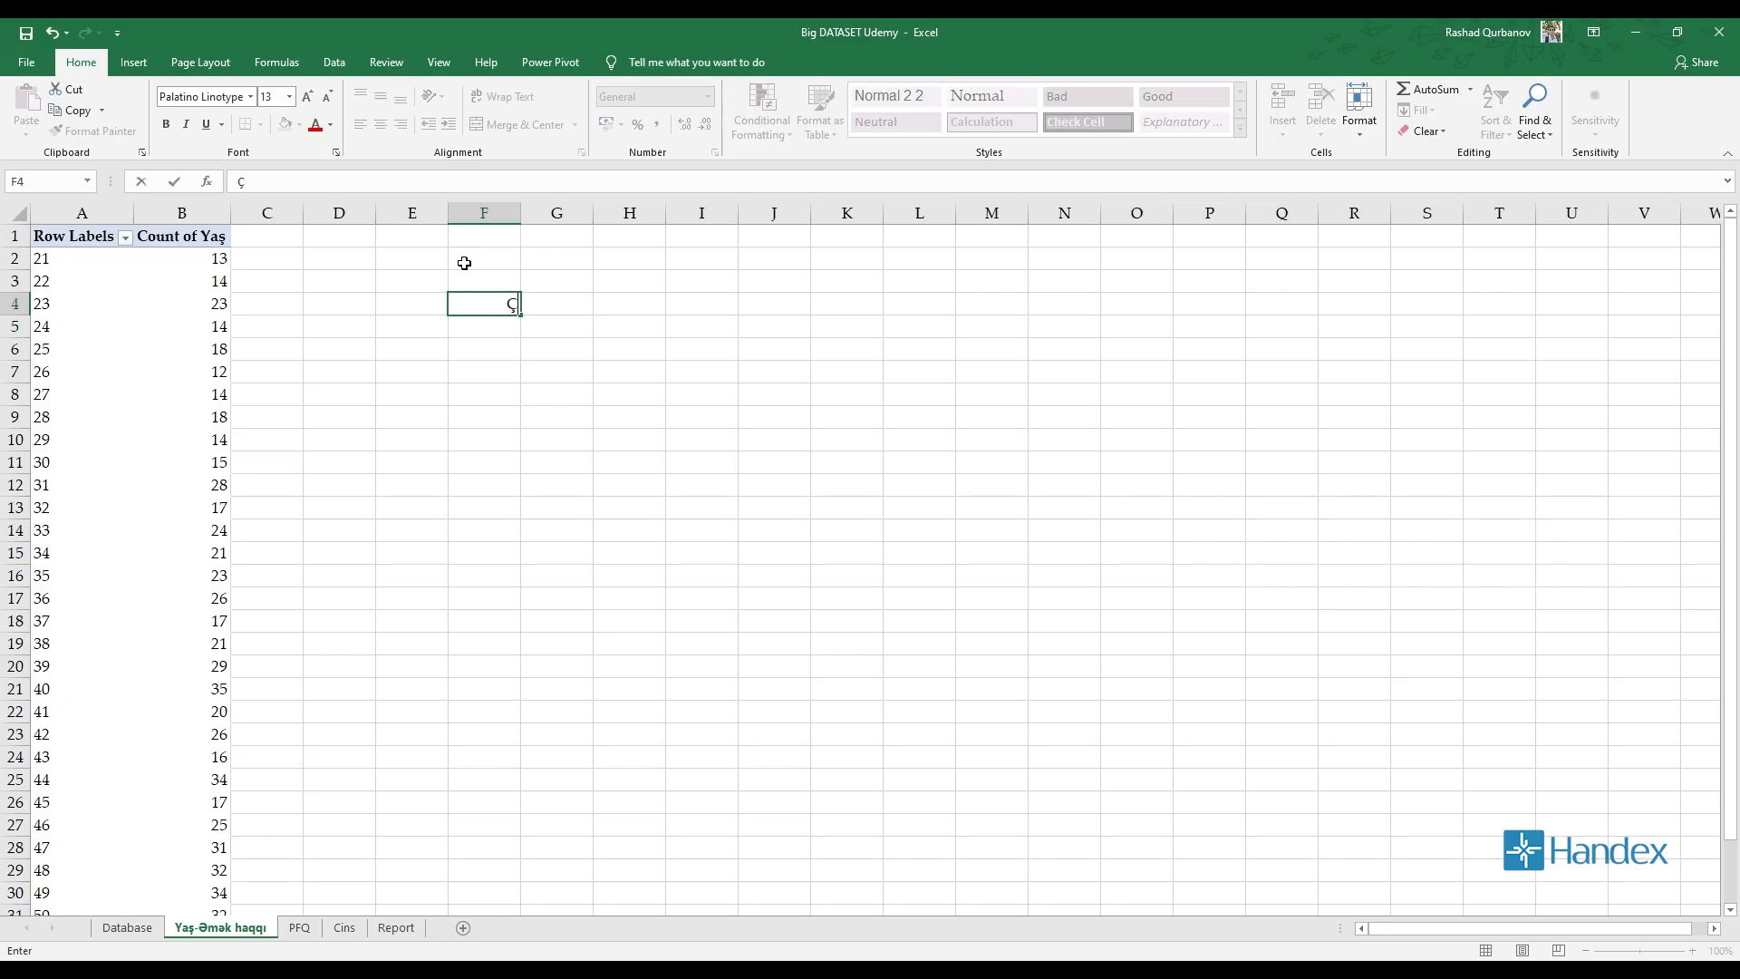
List the age bands <30, 31-40, 40-50 and >50 in cells F4 to F7
type("30")
key("Return")
type("31-")
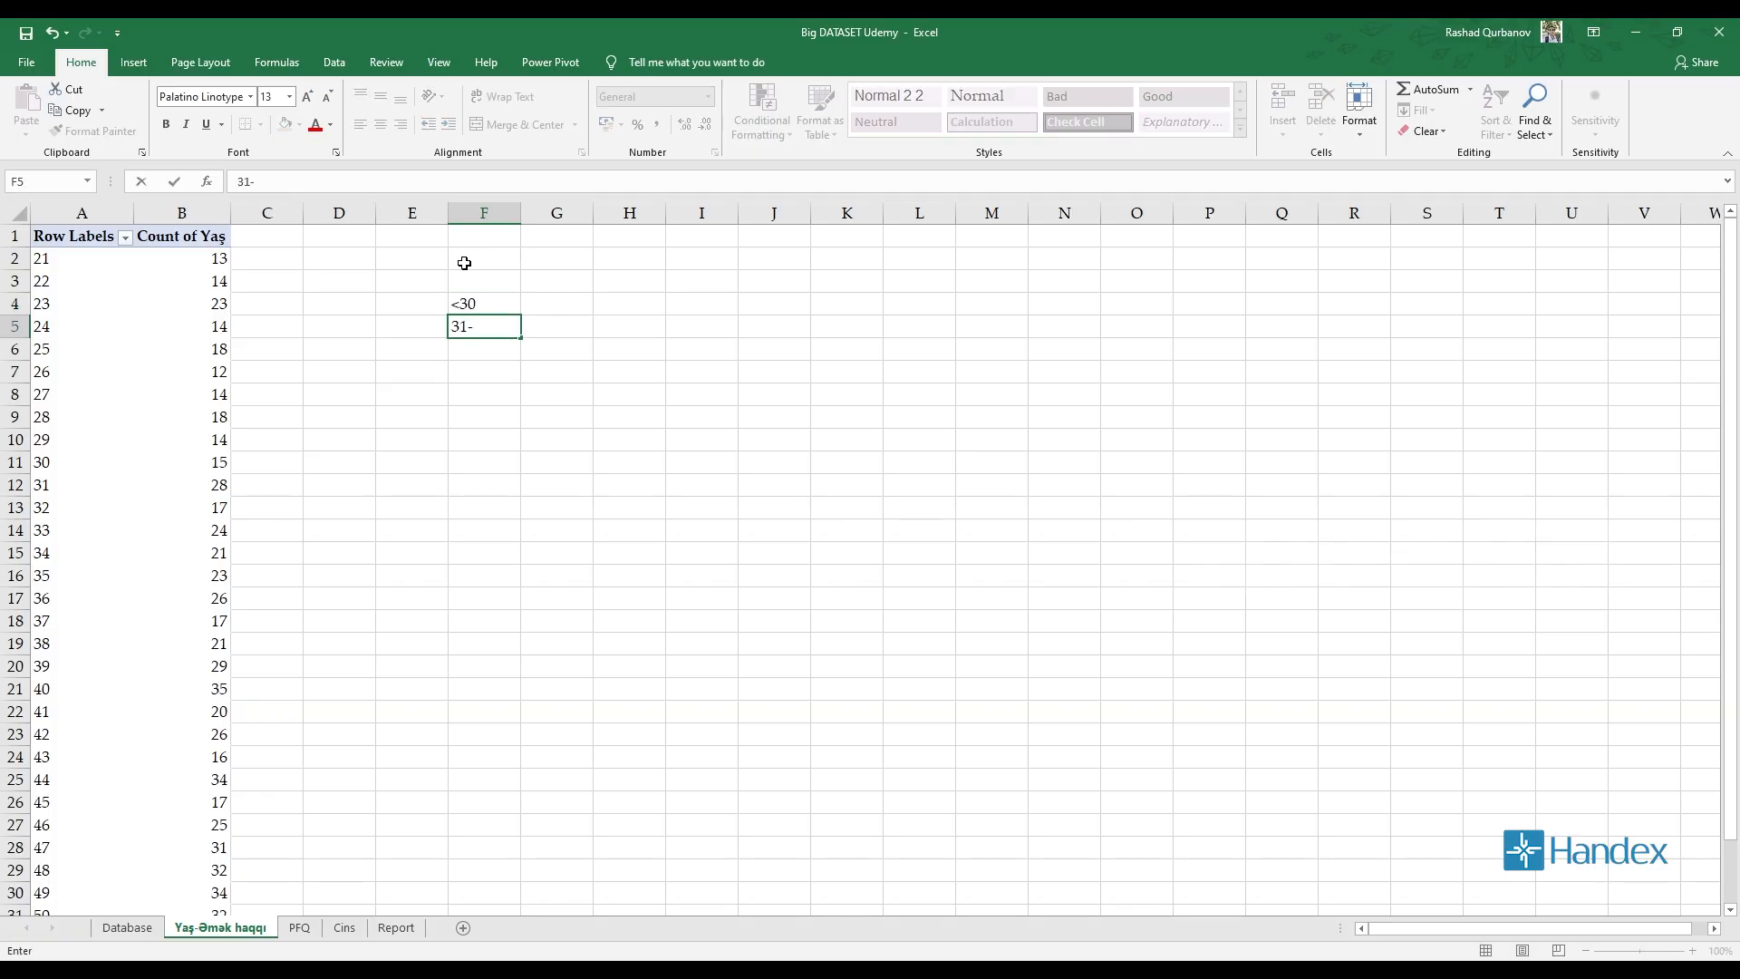
type("40")
key("Return")
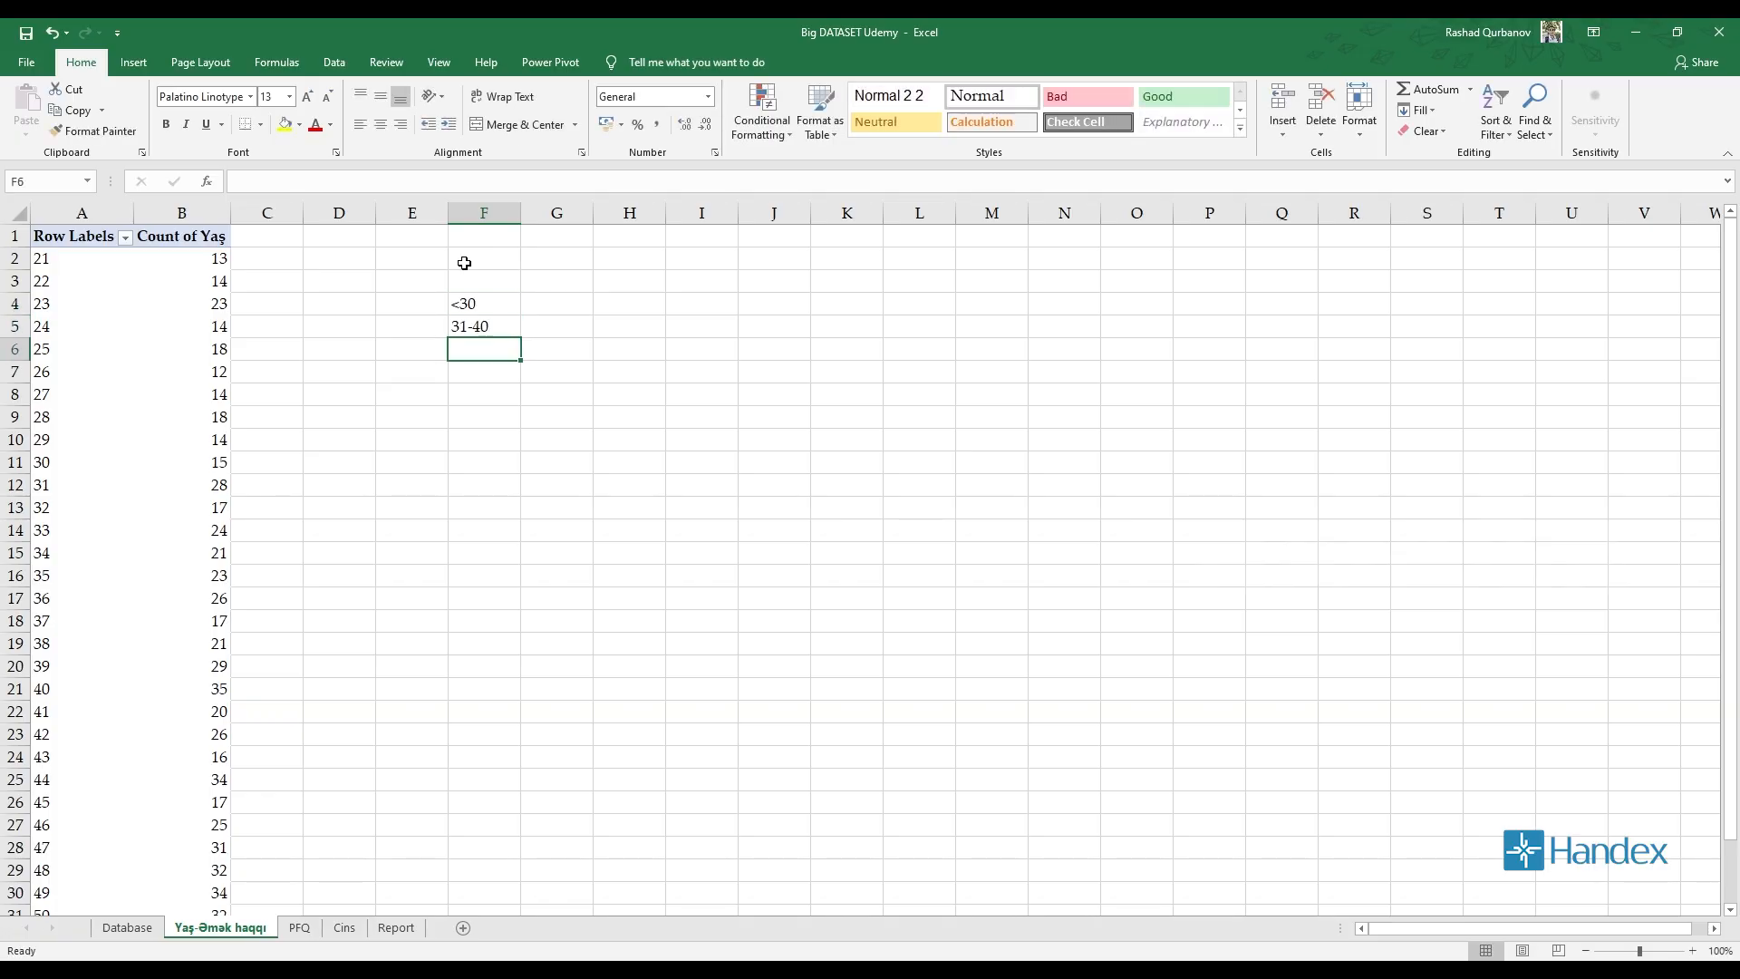
type("40-5")
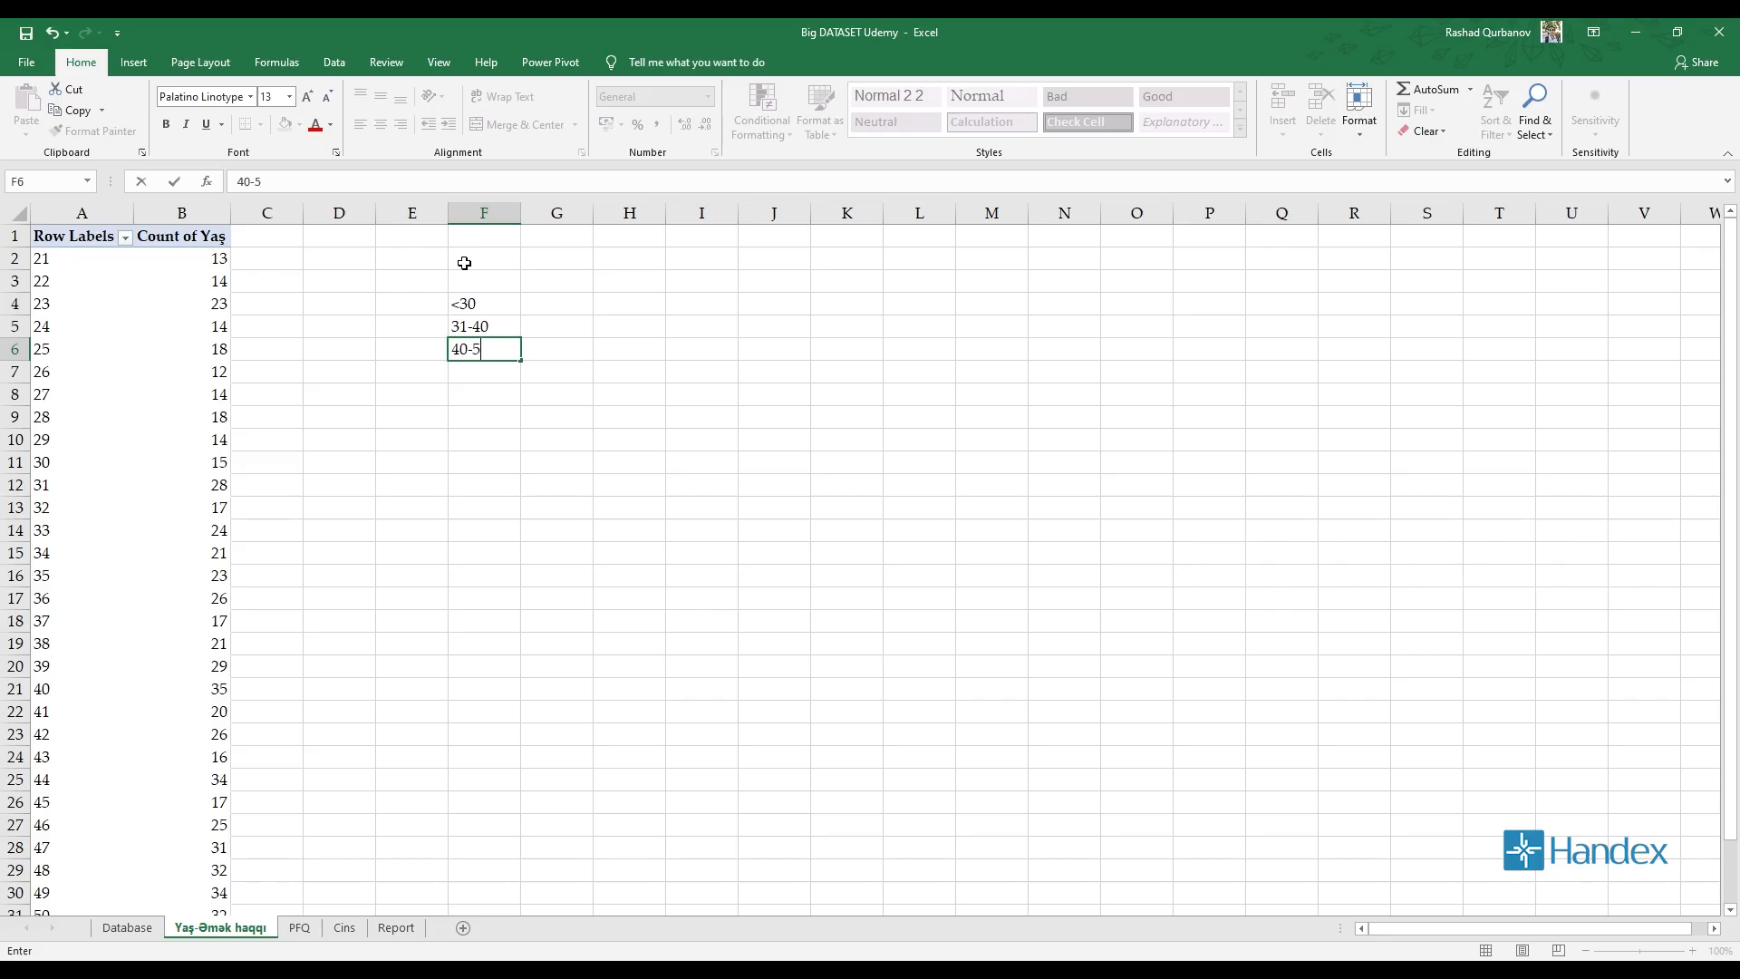
type("0")
key("Return")
key("BackSpace")
key("BackSpace")
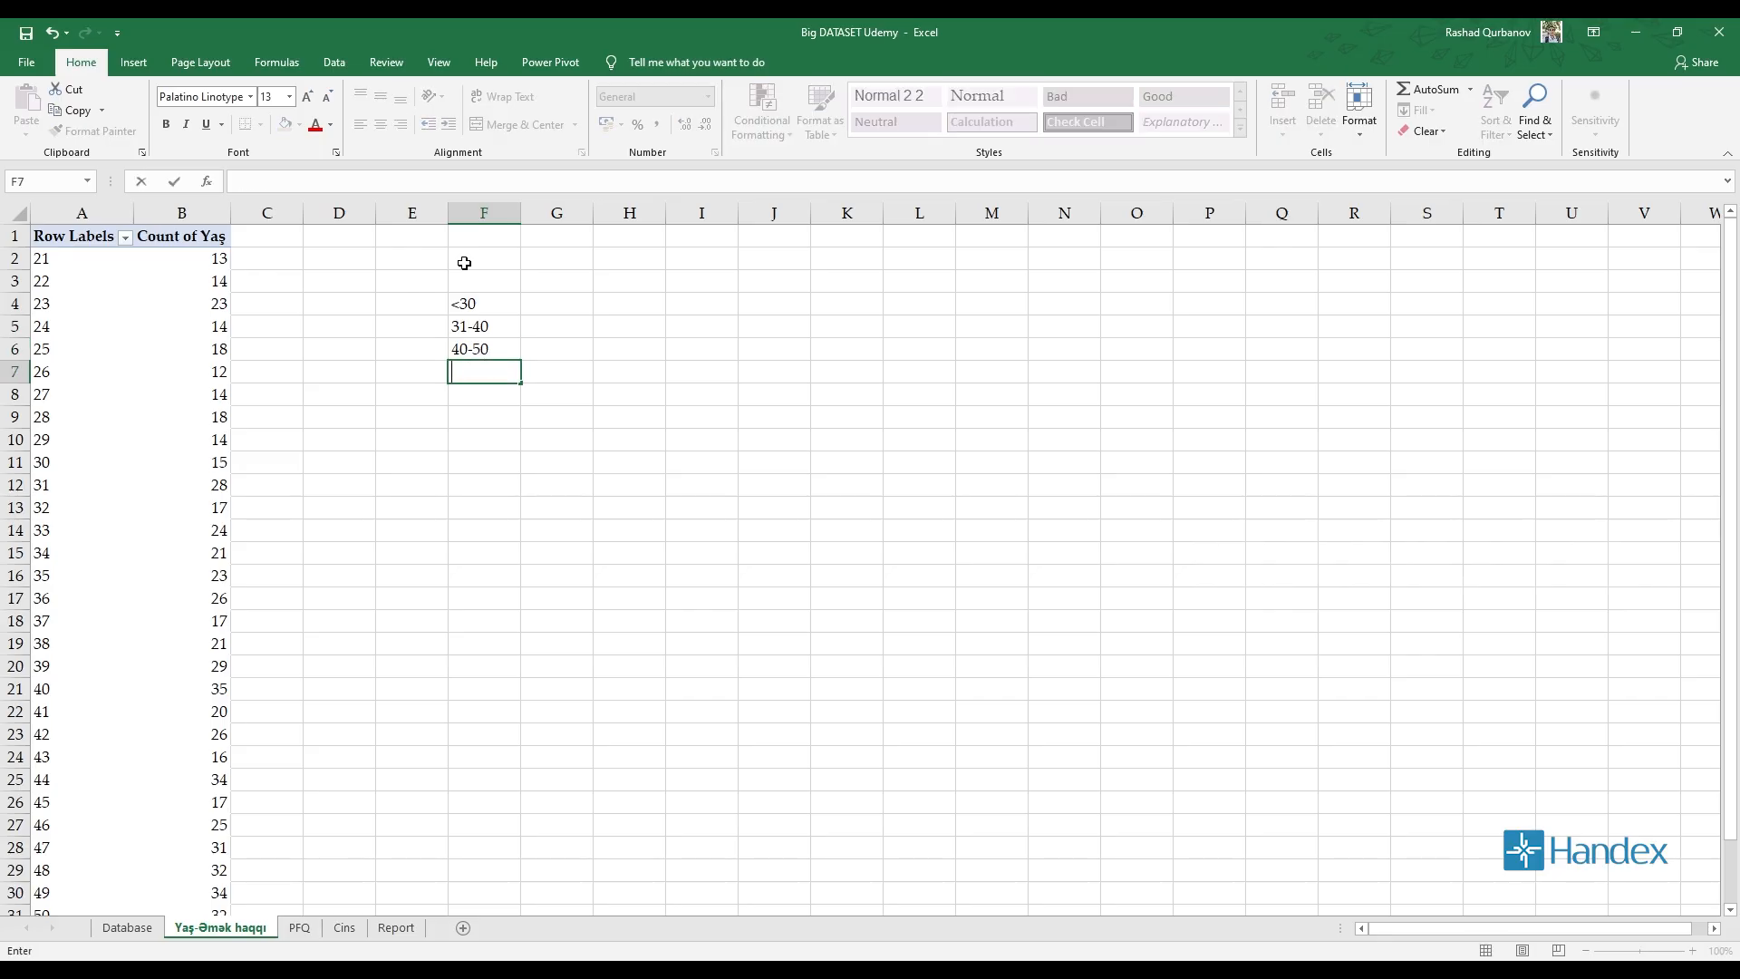
key("BackSpace")
key("BackSpace")
type(">50")
key("Return")
Group the PivotTable's Yaş row labels starting at 30 and ending at 50, in intervals of 10
scroll(396, 547, "down", 2)
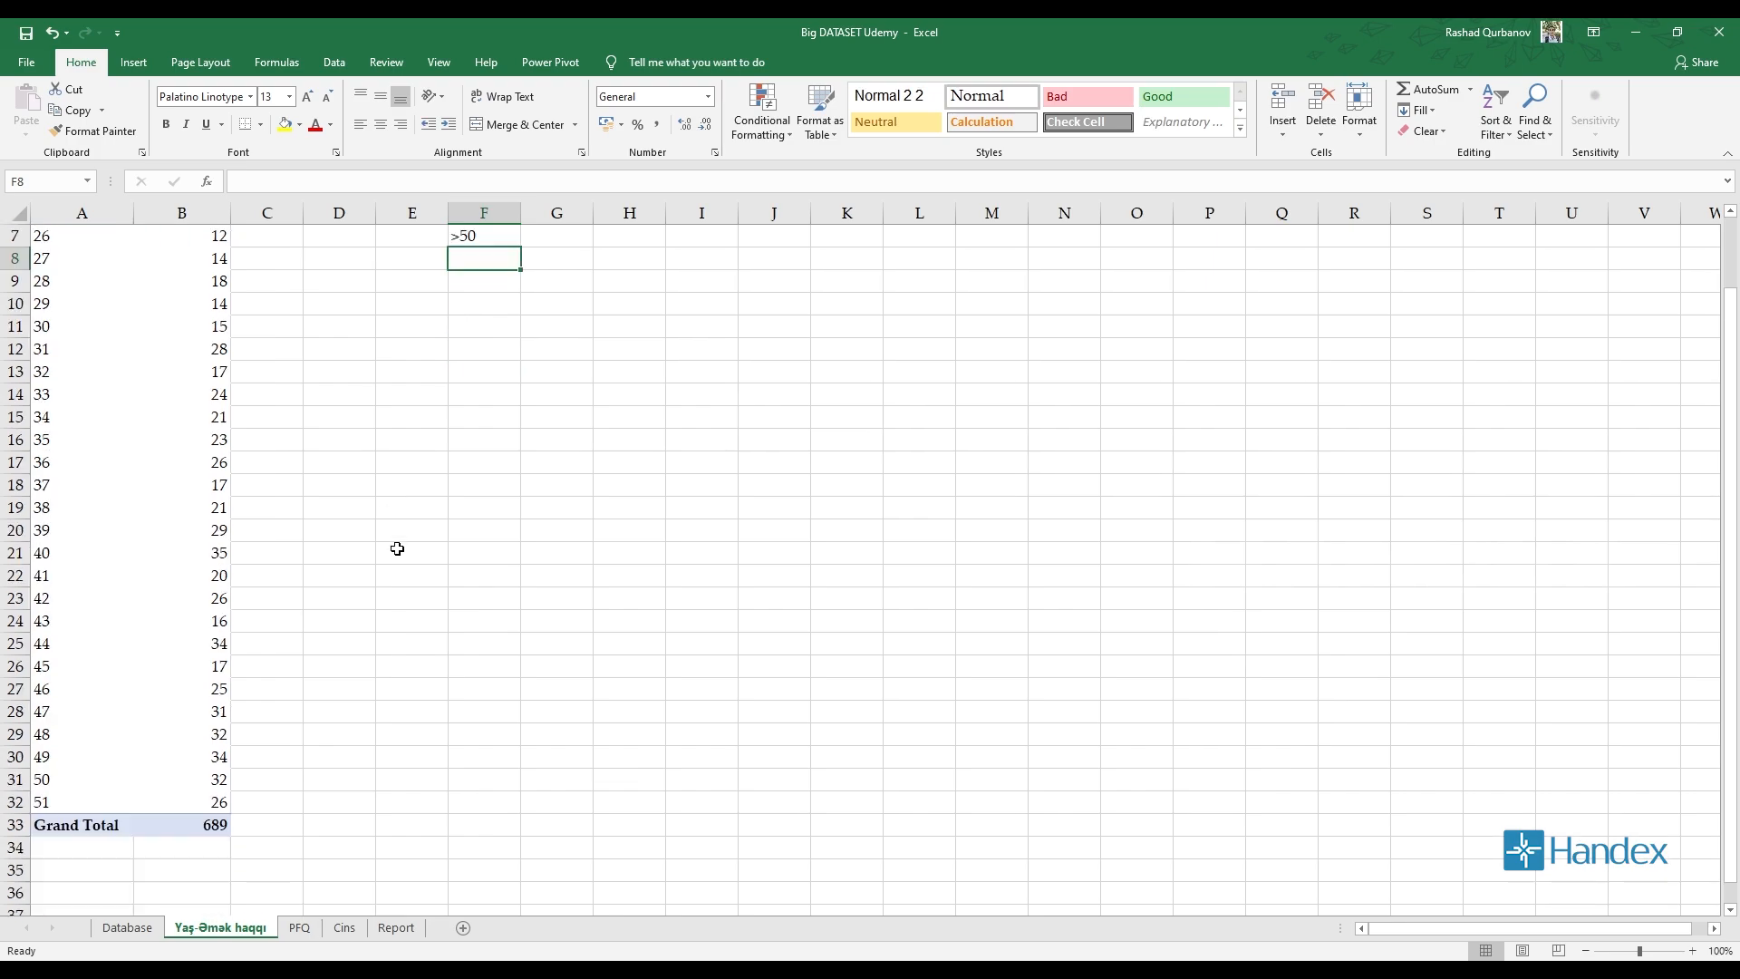
scroll(54, 342, "up", 2)
left_click(55, 280)
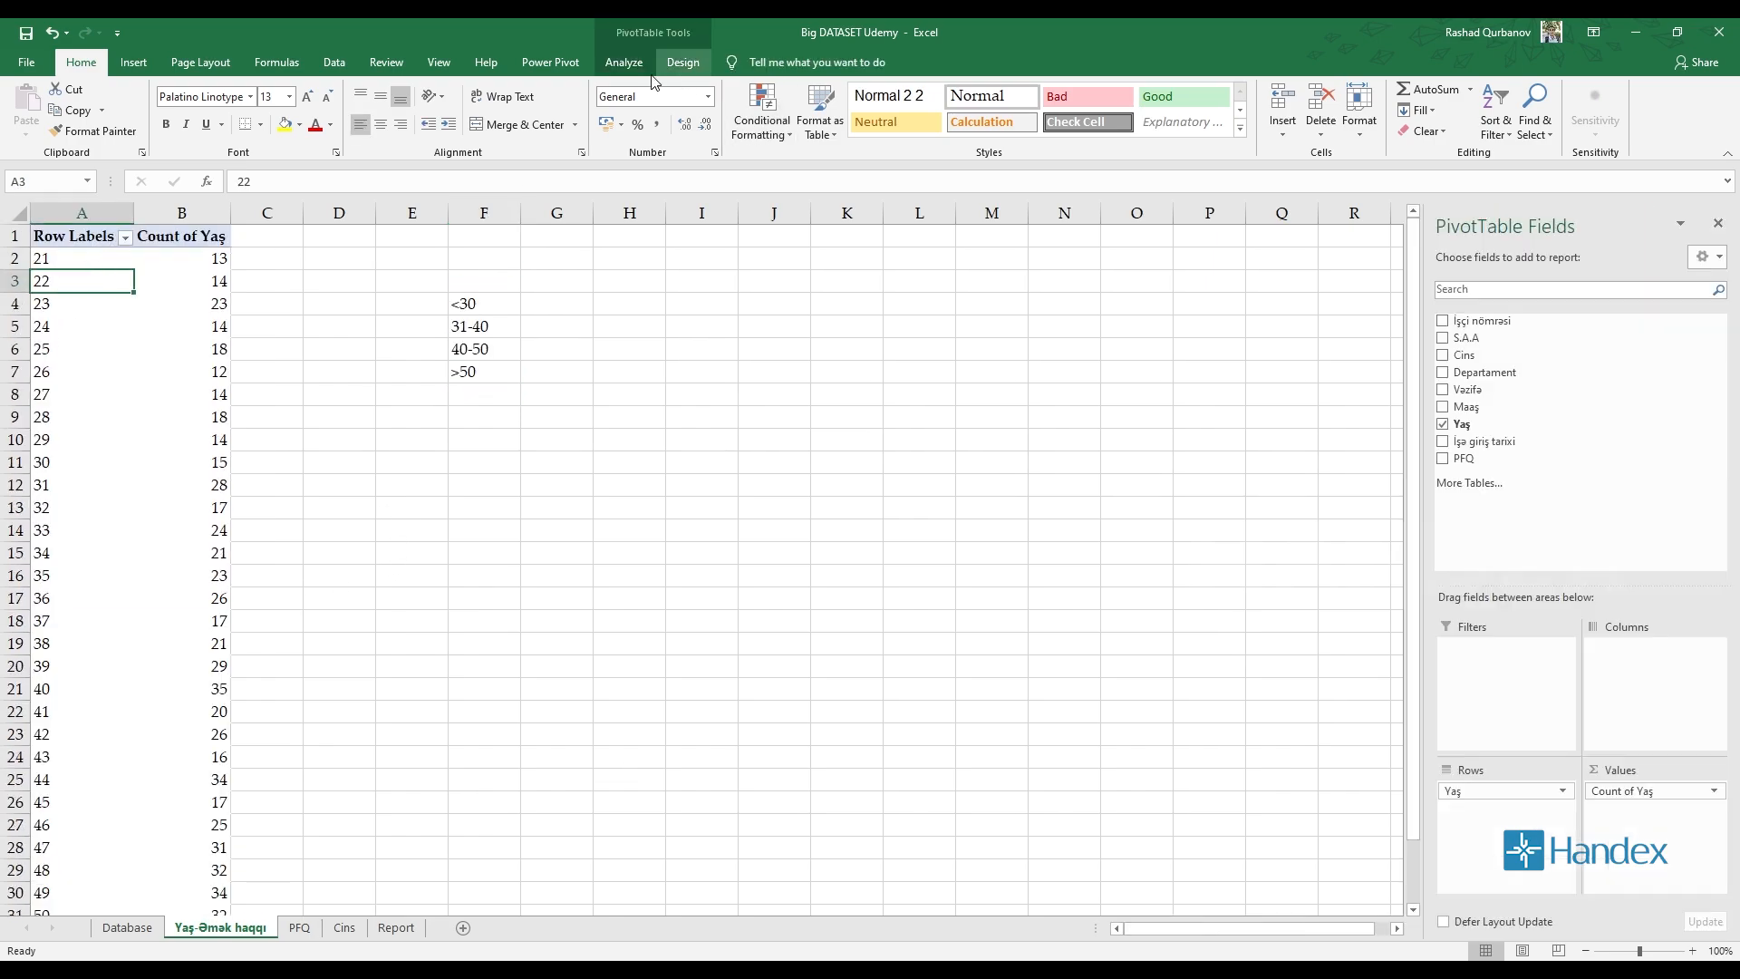
left_click(624, 61)
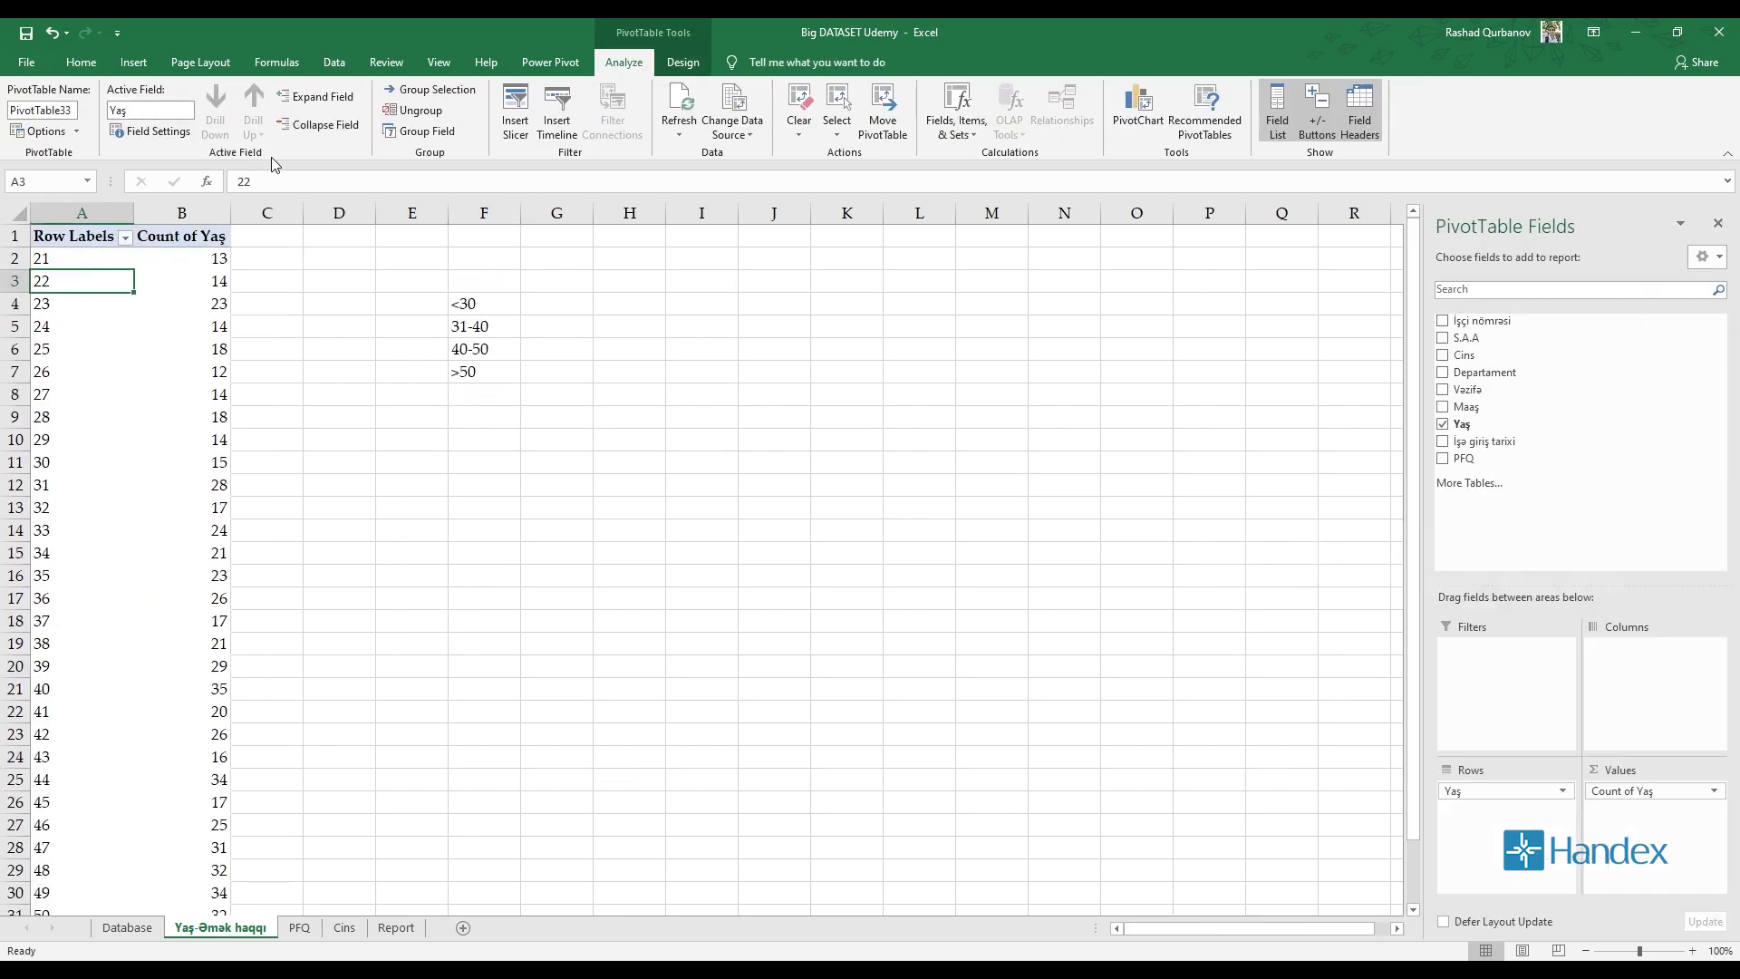
left_click(438, 94)
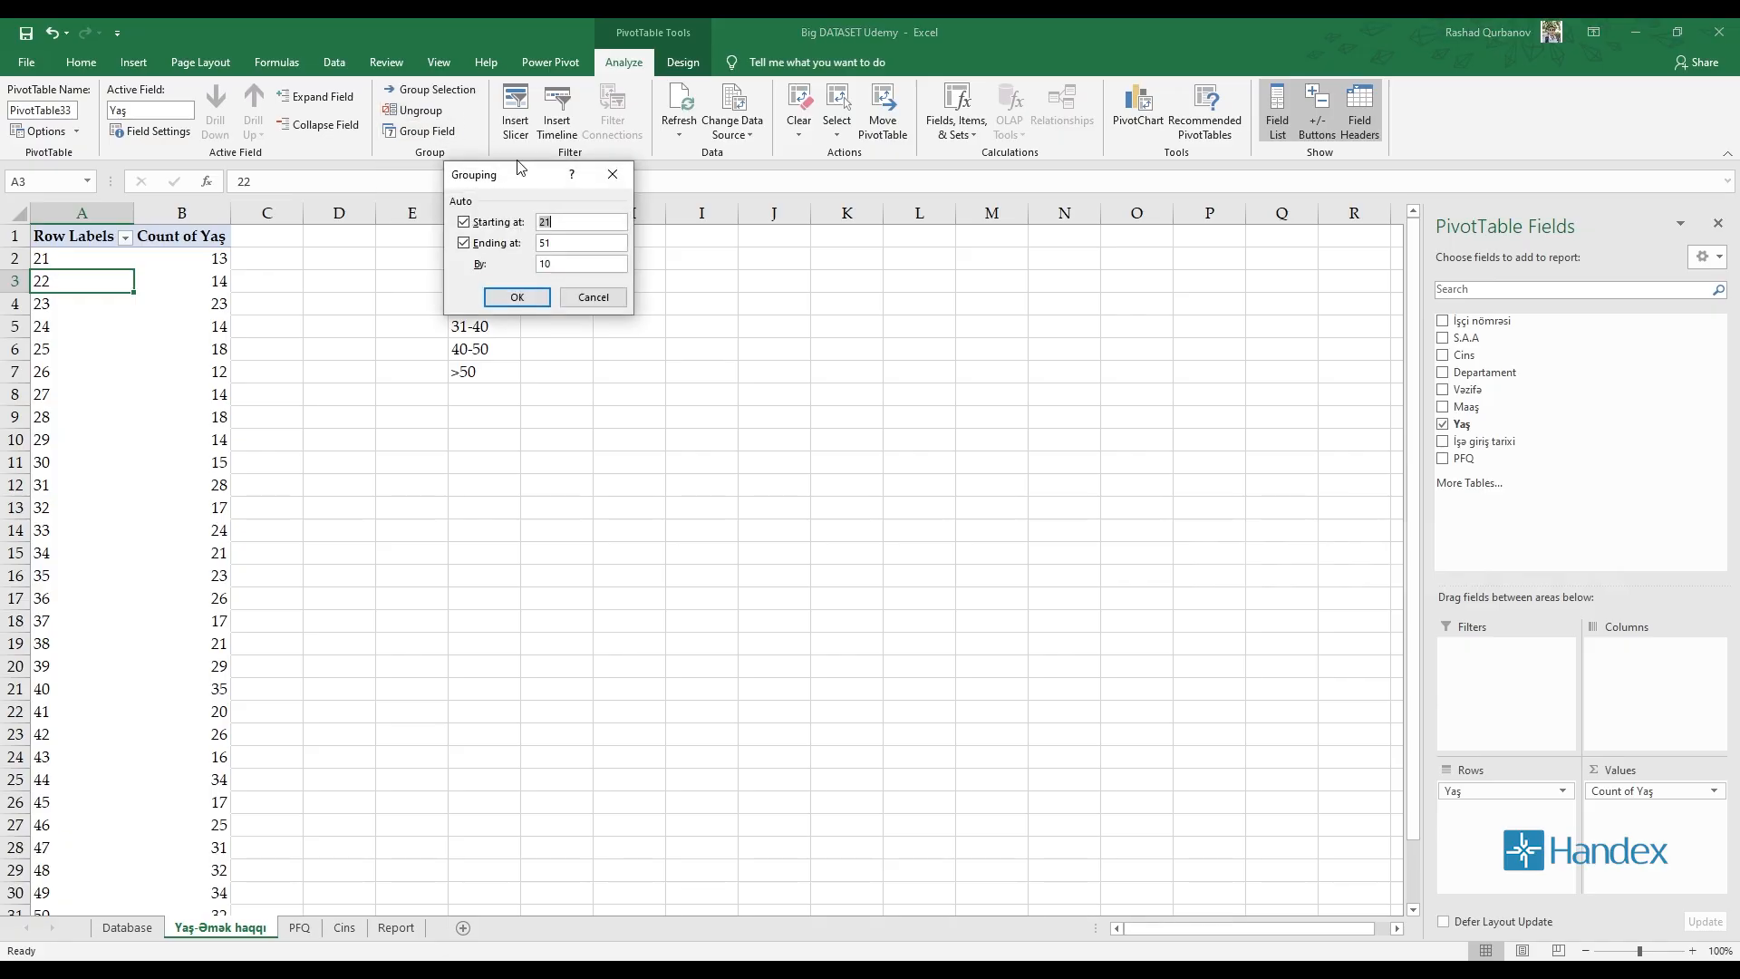
left_click_drag(534, 174, 775, 150)
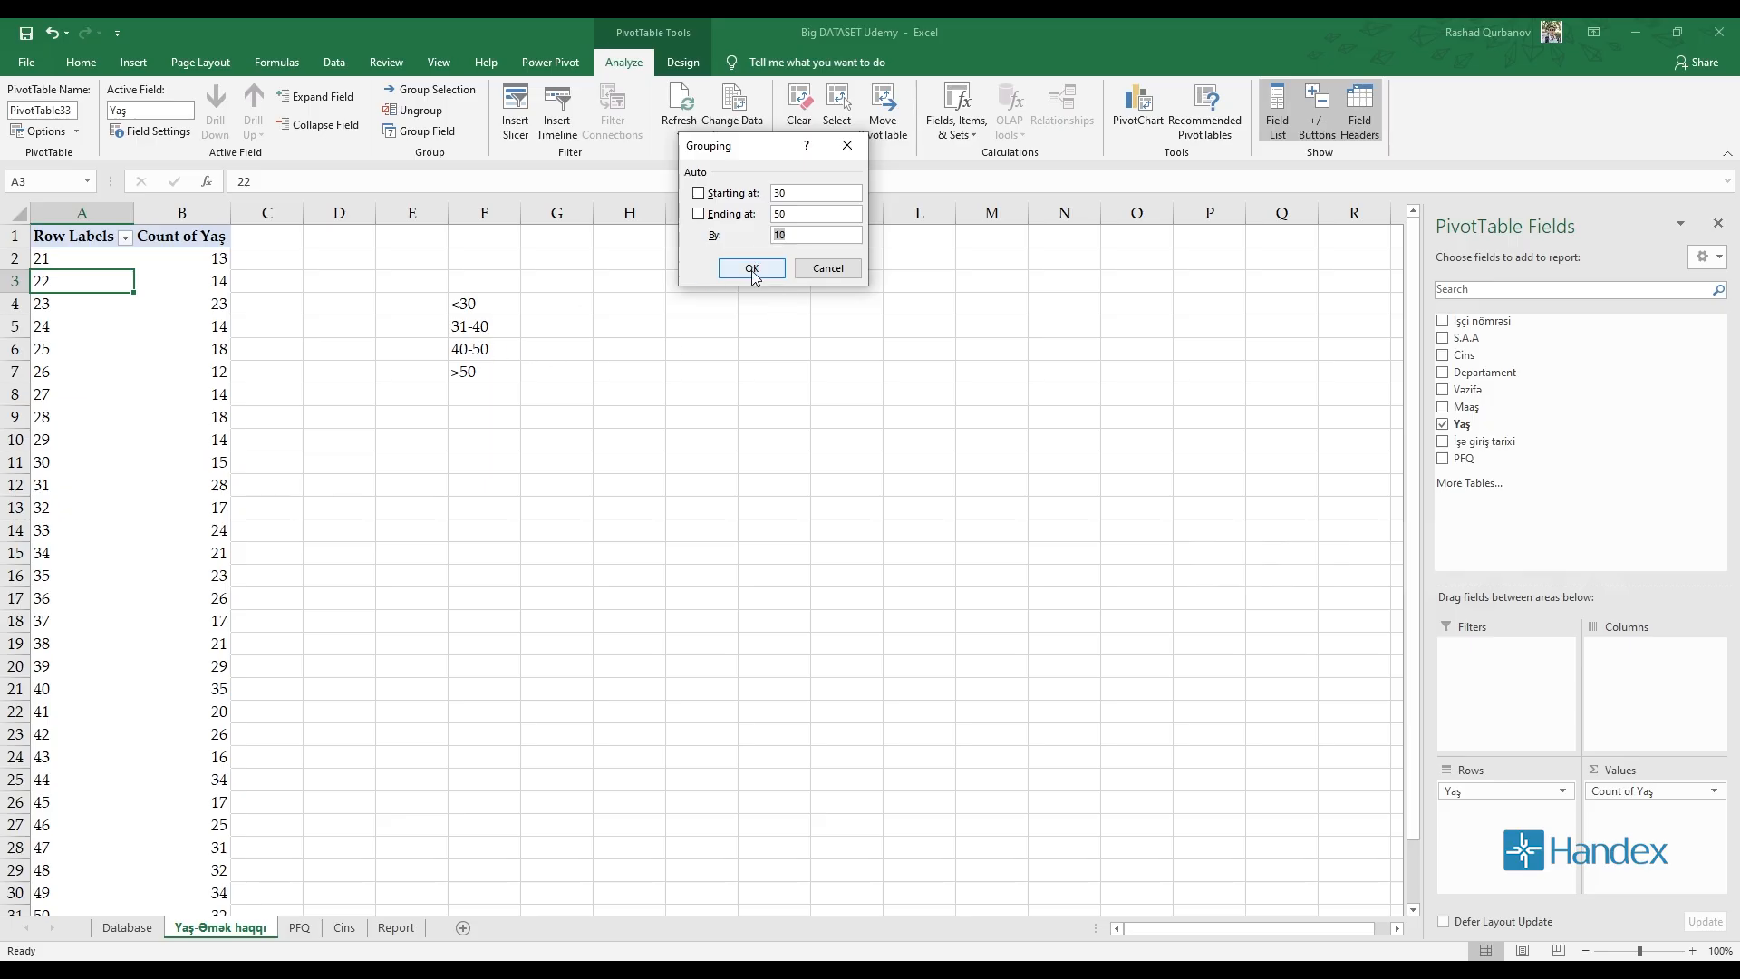
left_click(752, 269)
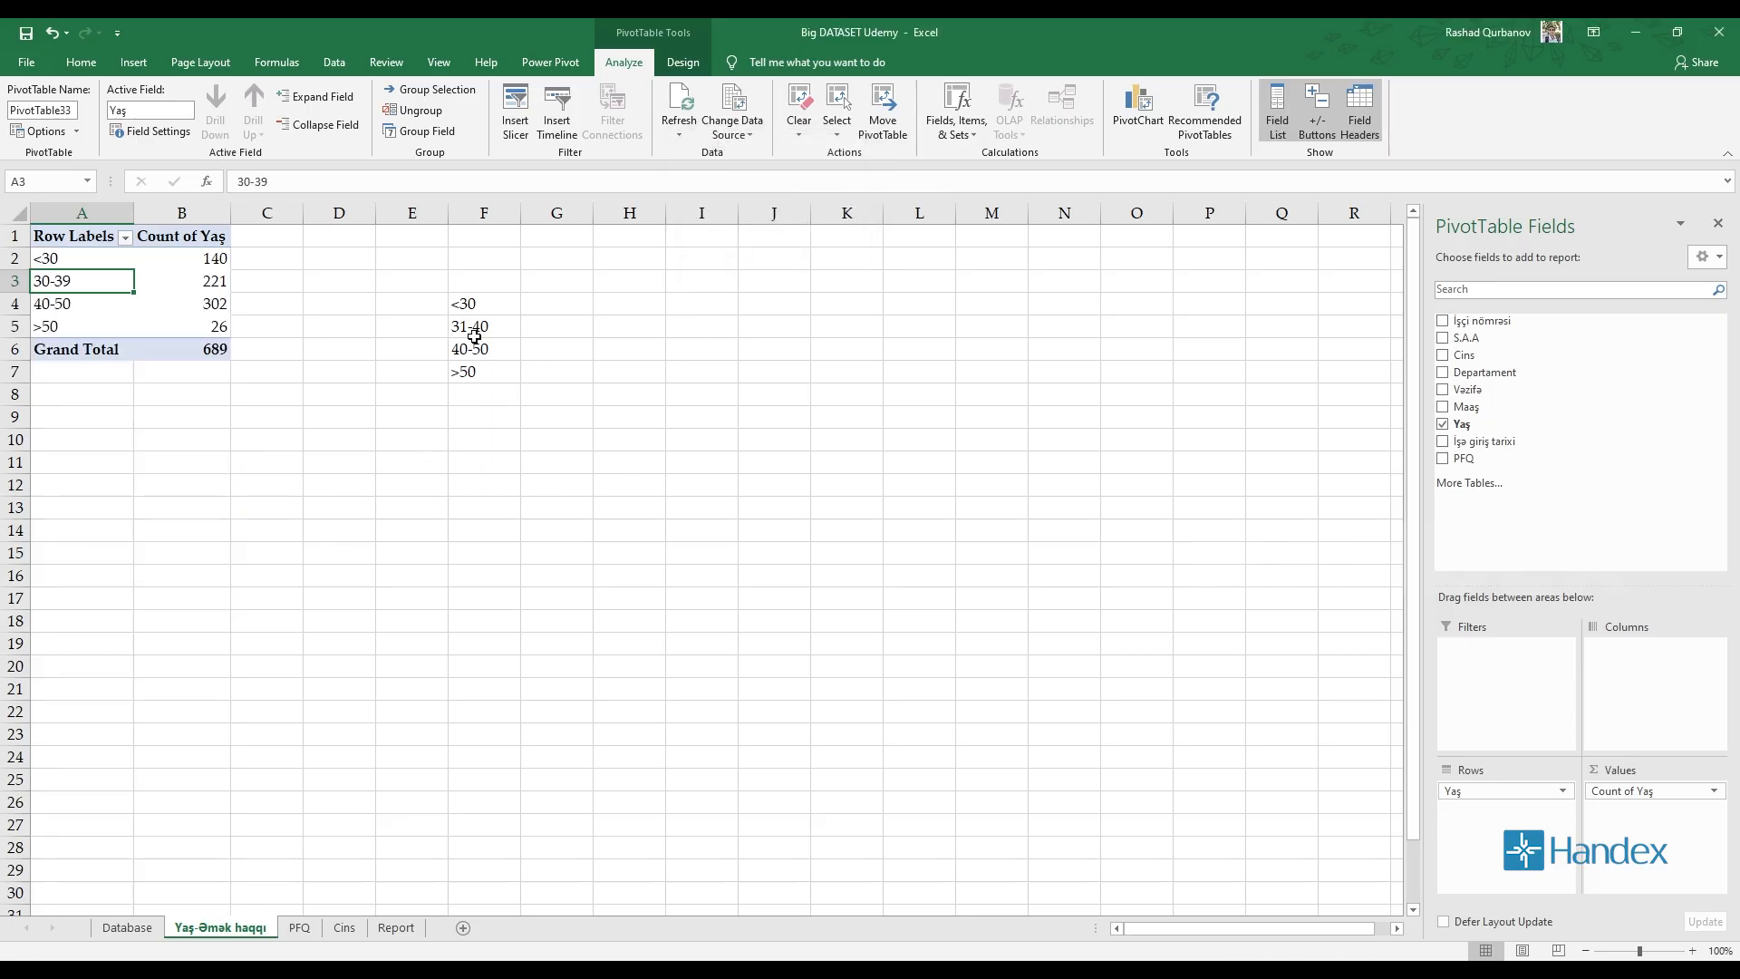
Delete the age band notes from cells F4 to F7
left_click_drag(479, 308, 489, 364)
key("Delete")
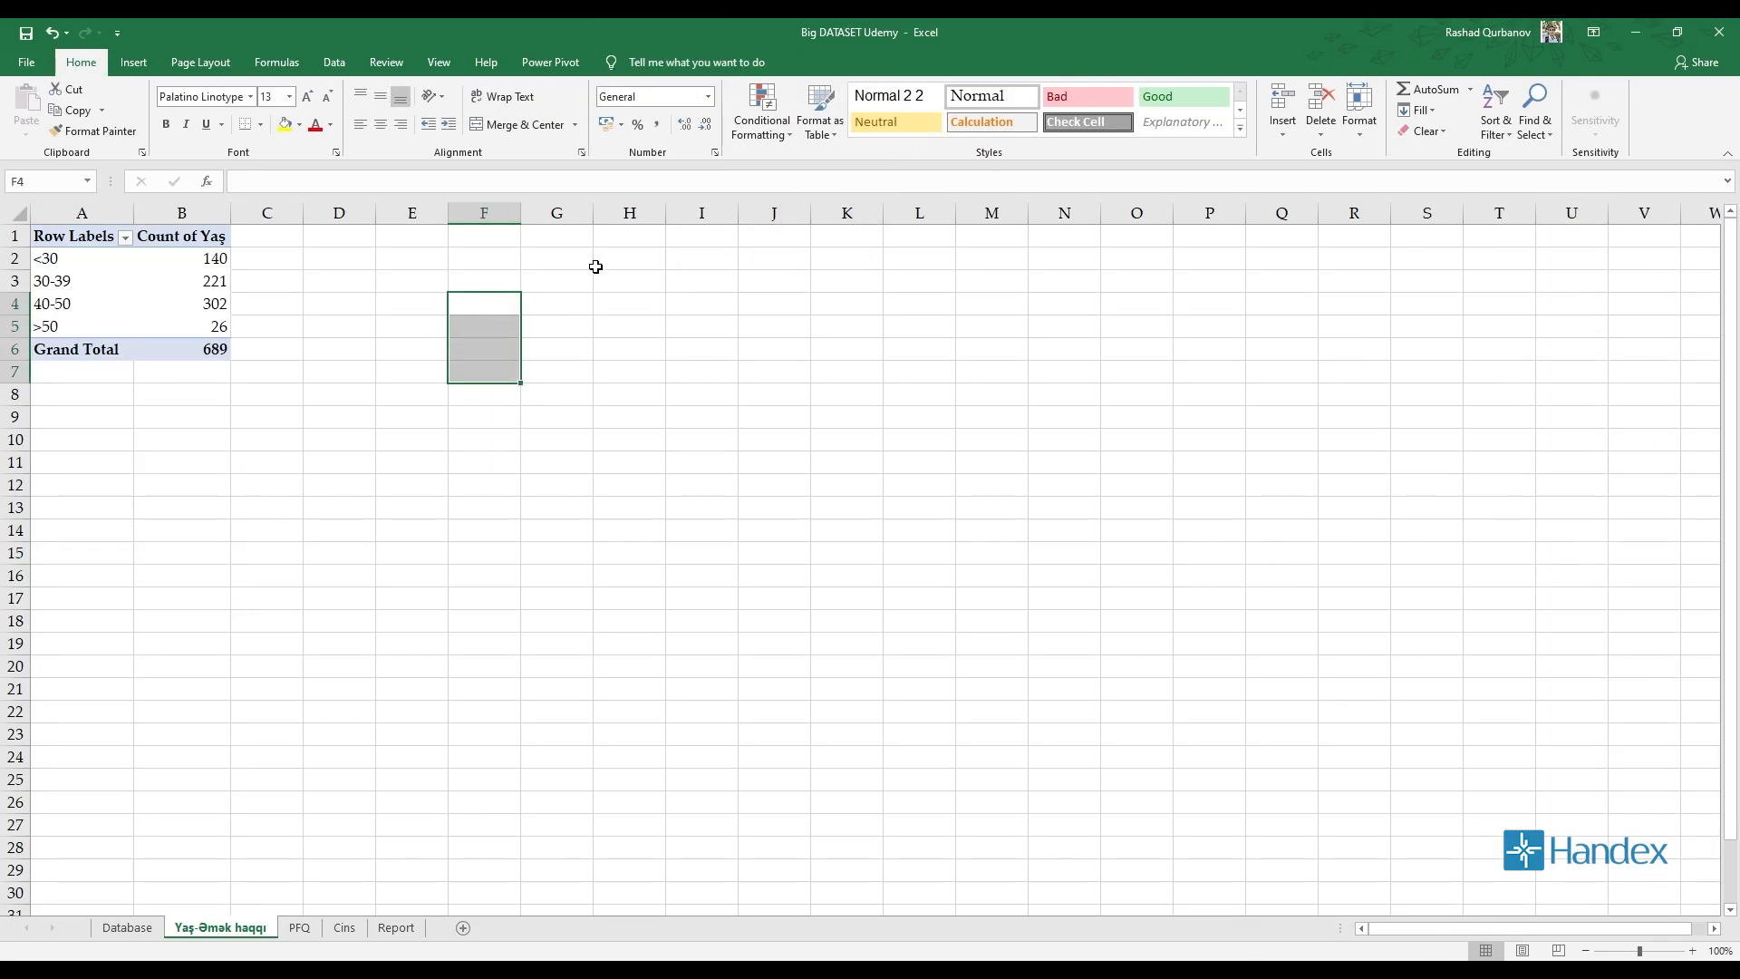
Replace the Yaş count in the PivotTable's values with the sum of Maaş
scroll(490, 327, "up", 4)
scroll(249, 365, "up", 2)
left_click(280, 299)
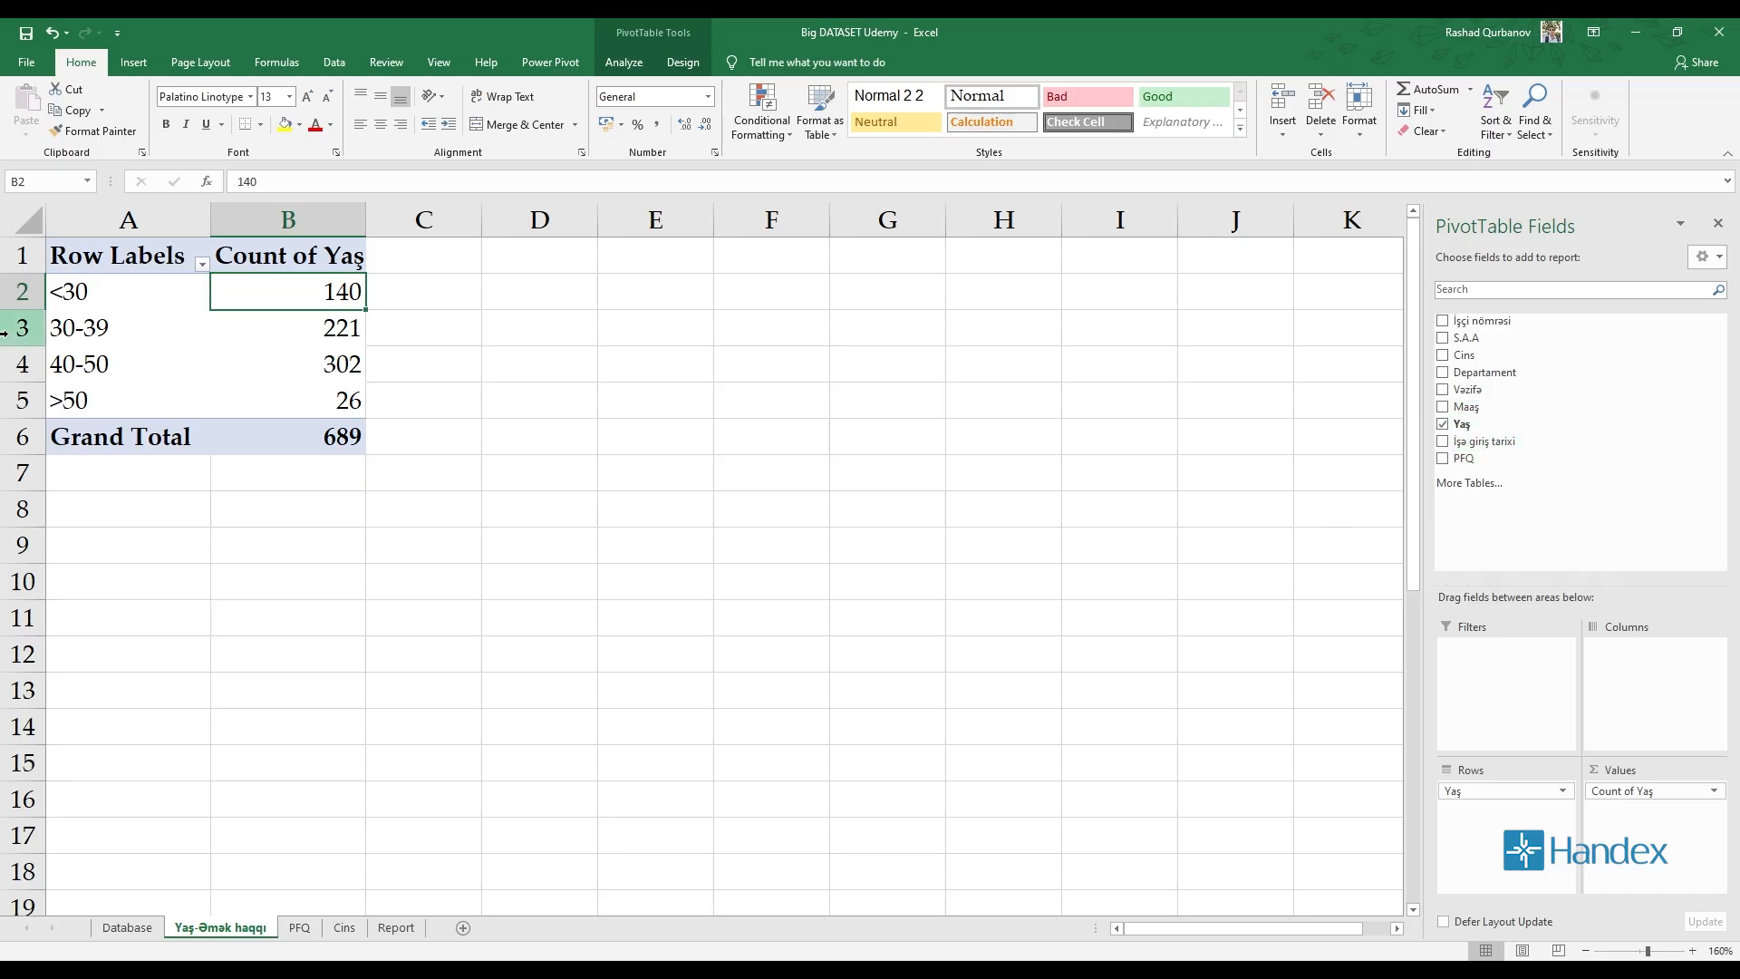
left_click_drag(1487, 423, 1577, 448)
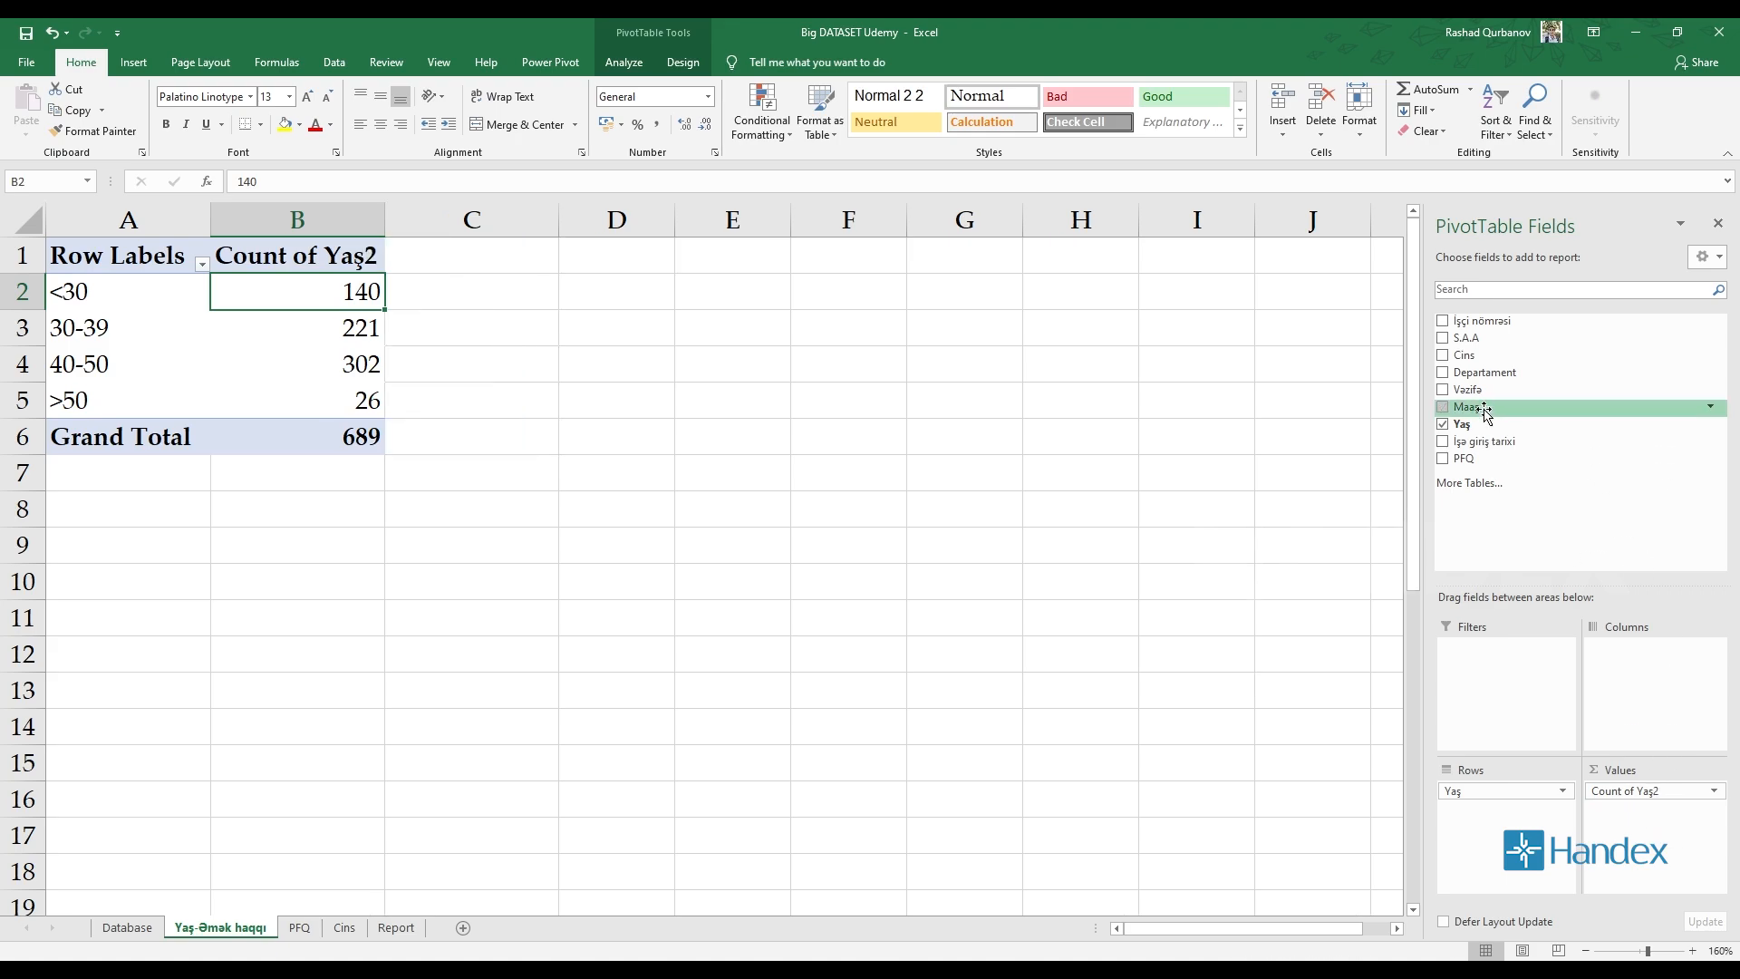
left_click_drag(1483, 407, 1604, 462)
Format the Sum of Maaş values as Currency with the ₼ symbol and 0 decimal places
right_click(294, 256)
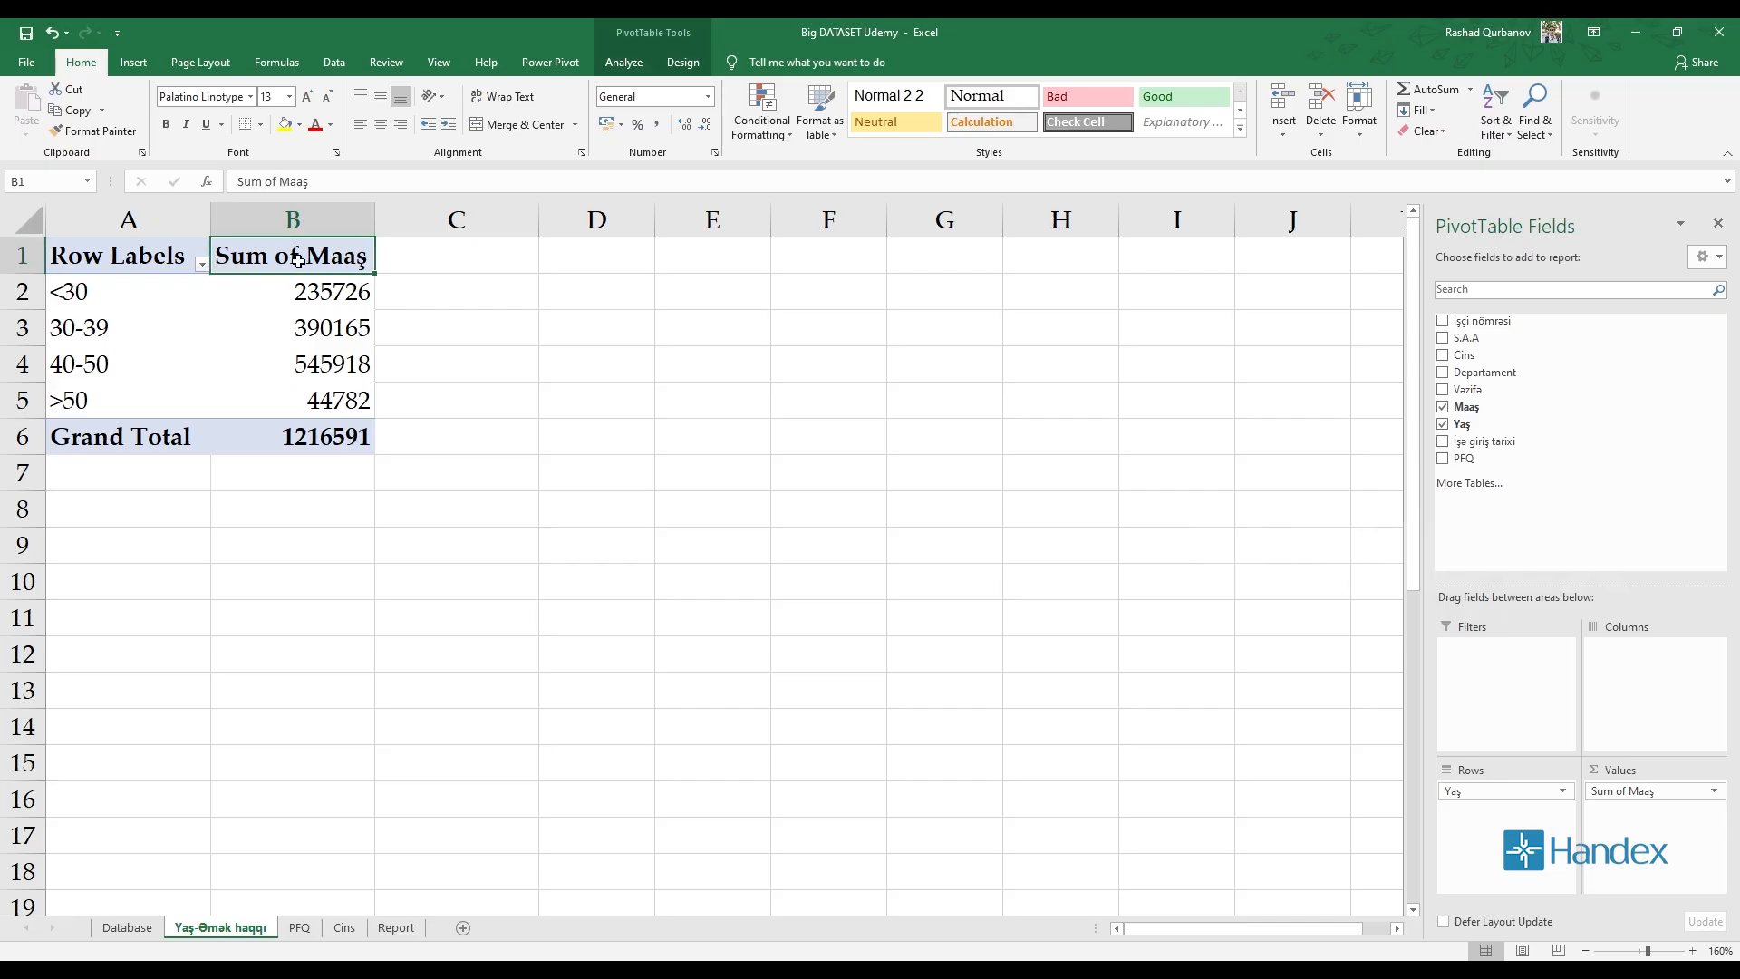
left_click(371, 316)
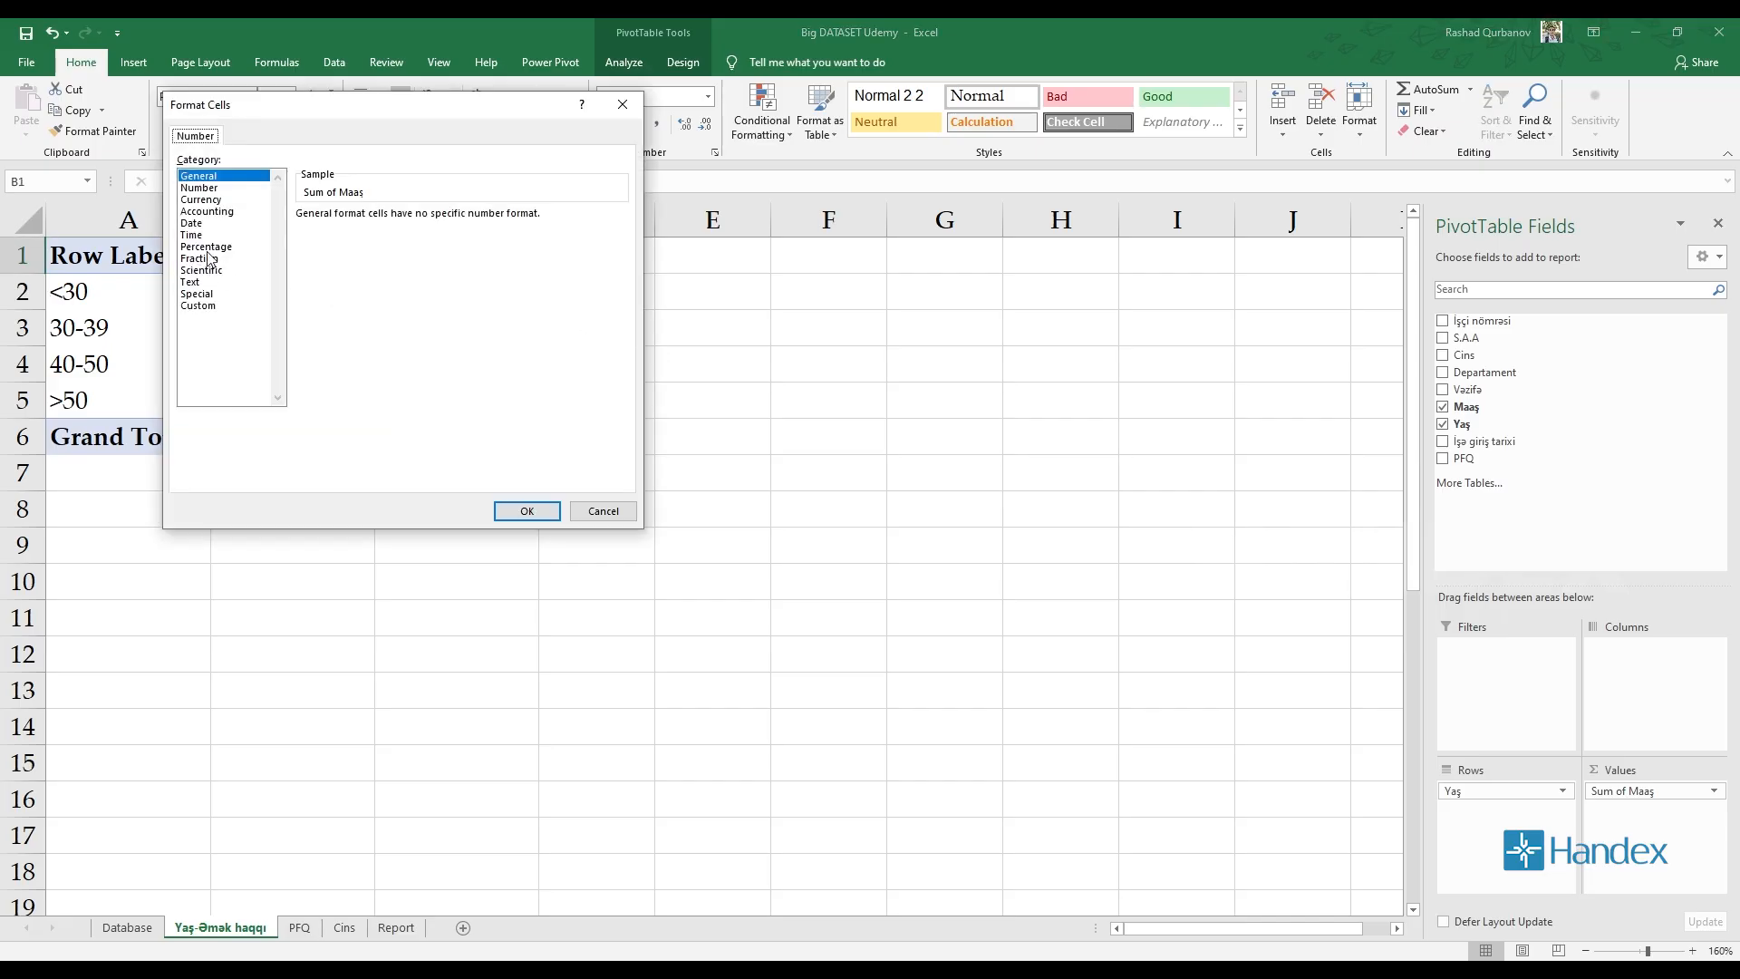
left_click(204, 199)
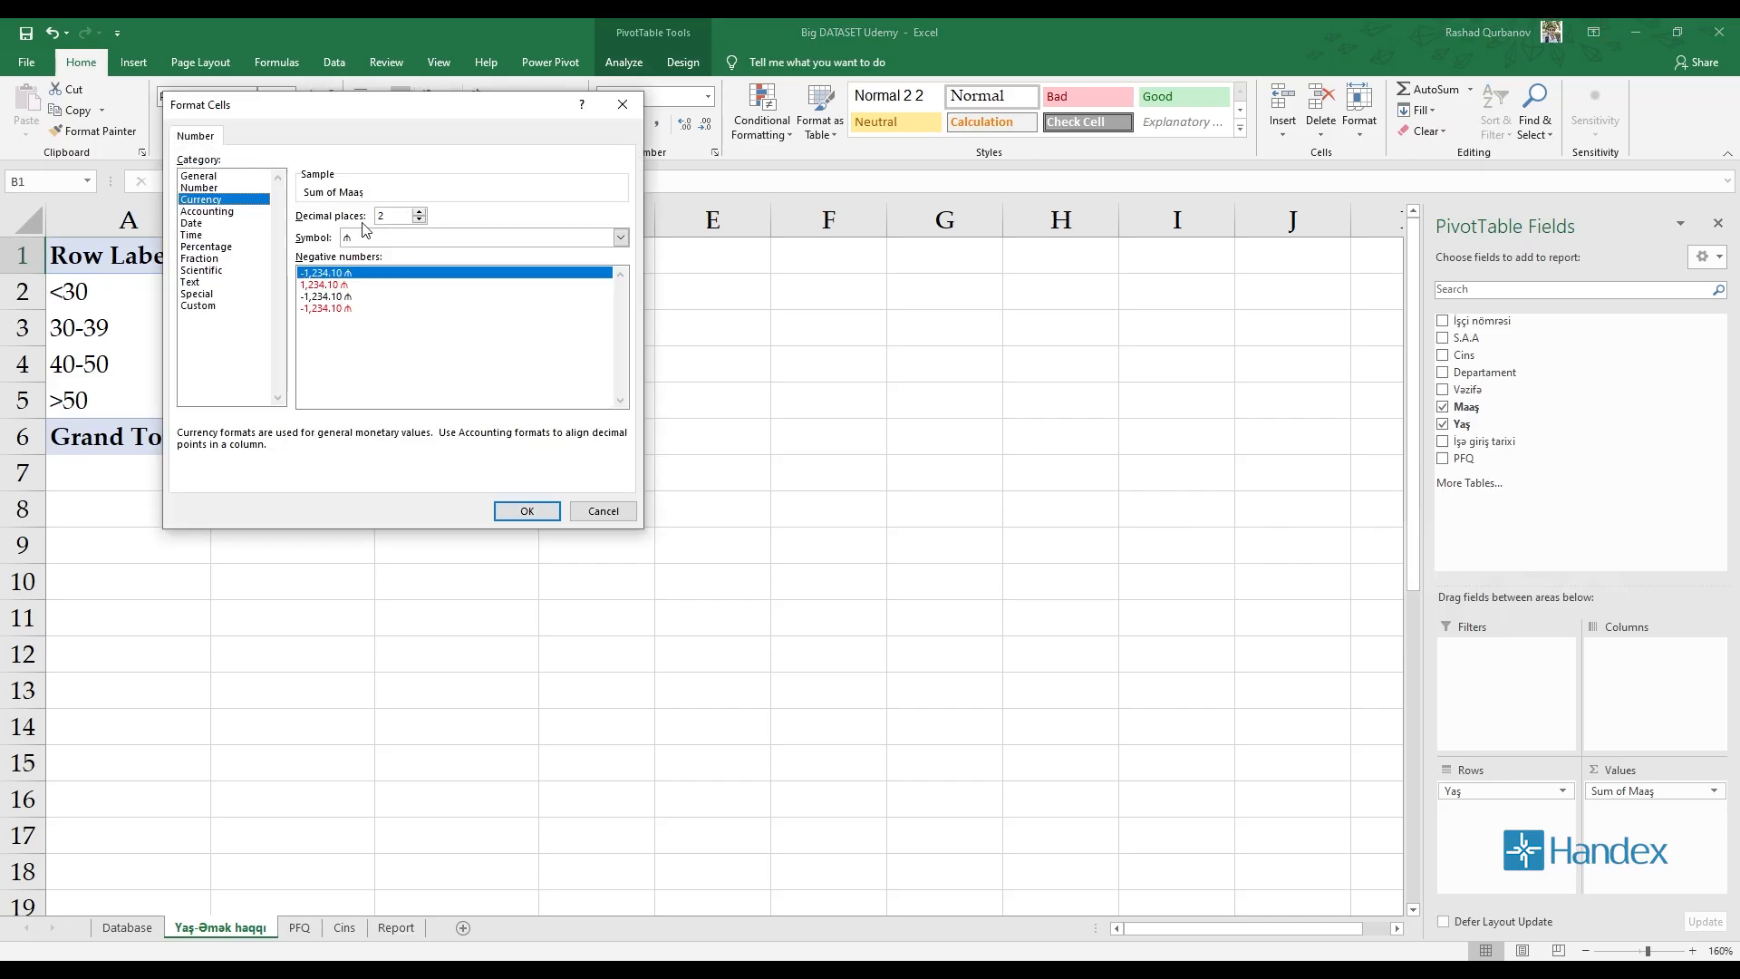
double_click(393, 216)
type("0")
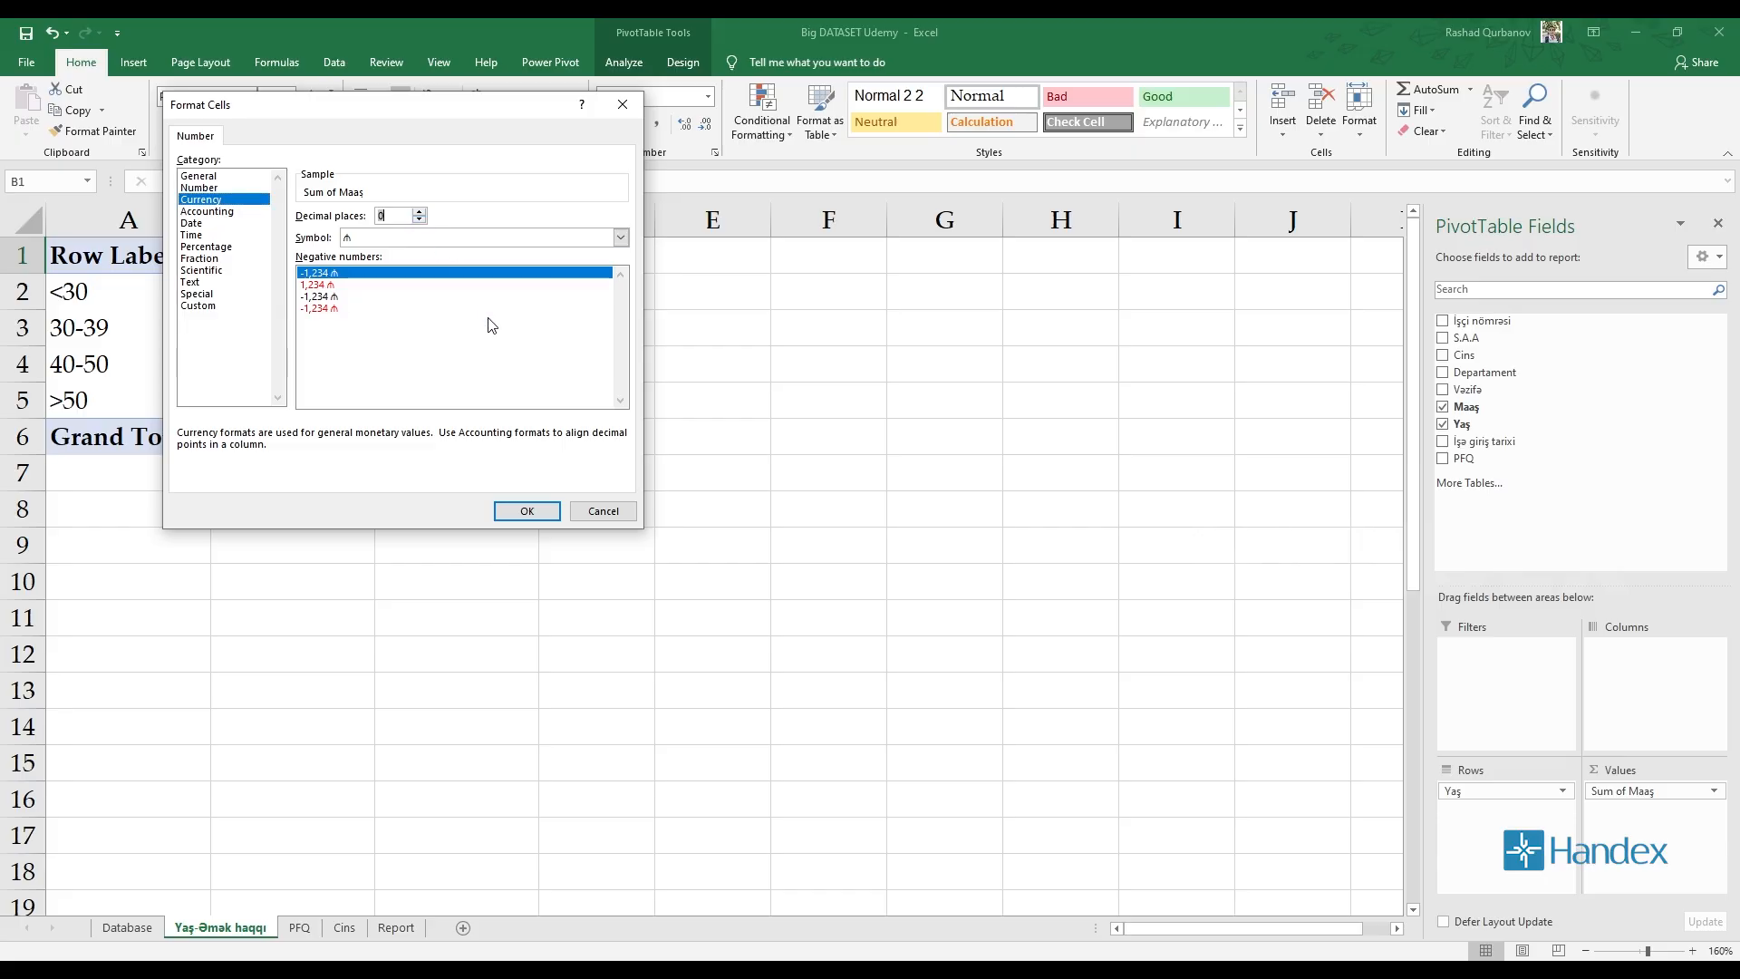
left_click(548, 513)
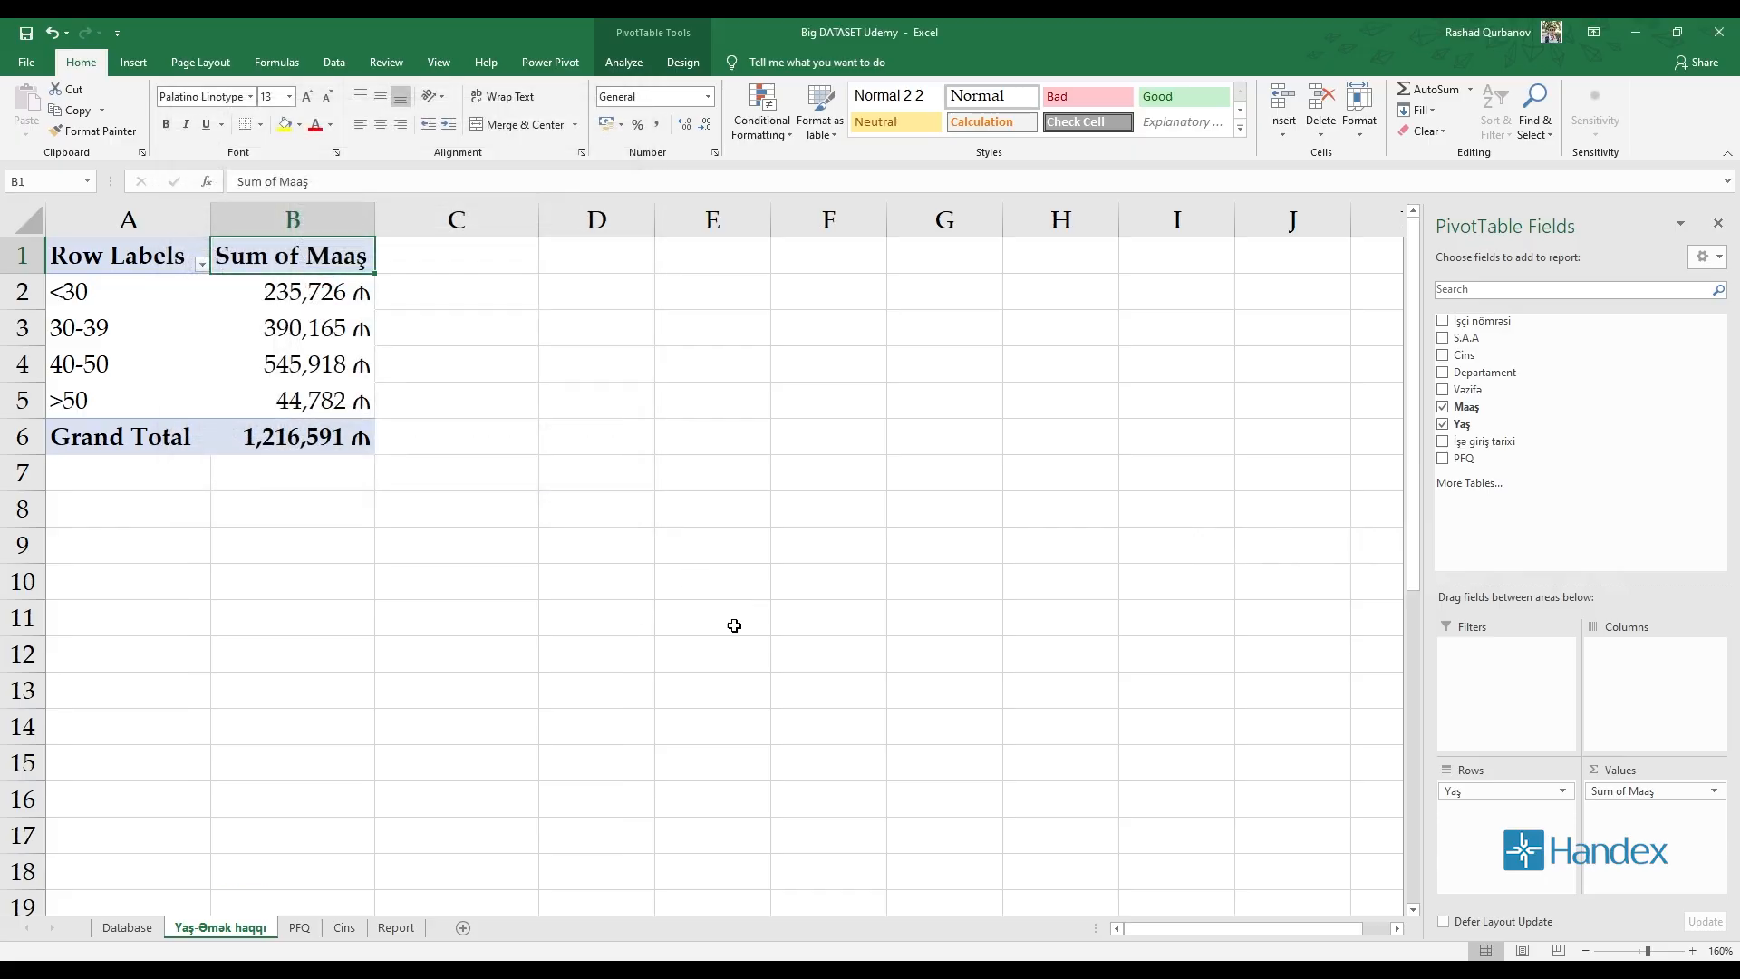
left_click(317, 450)
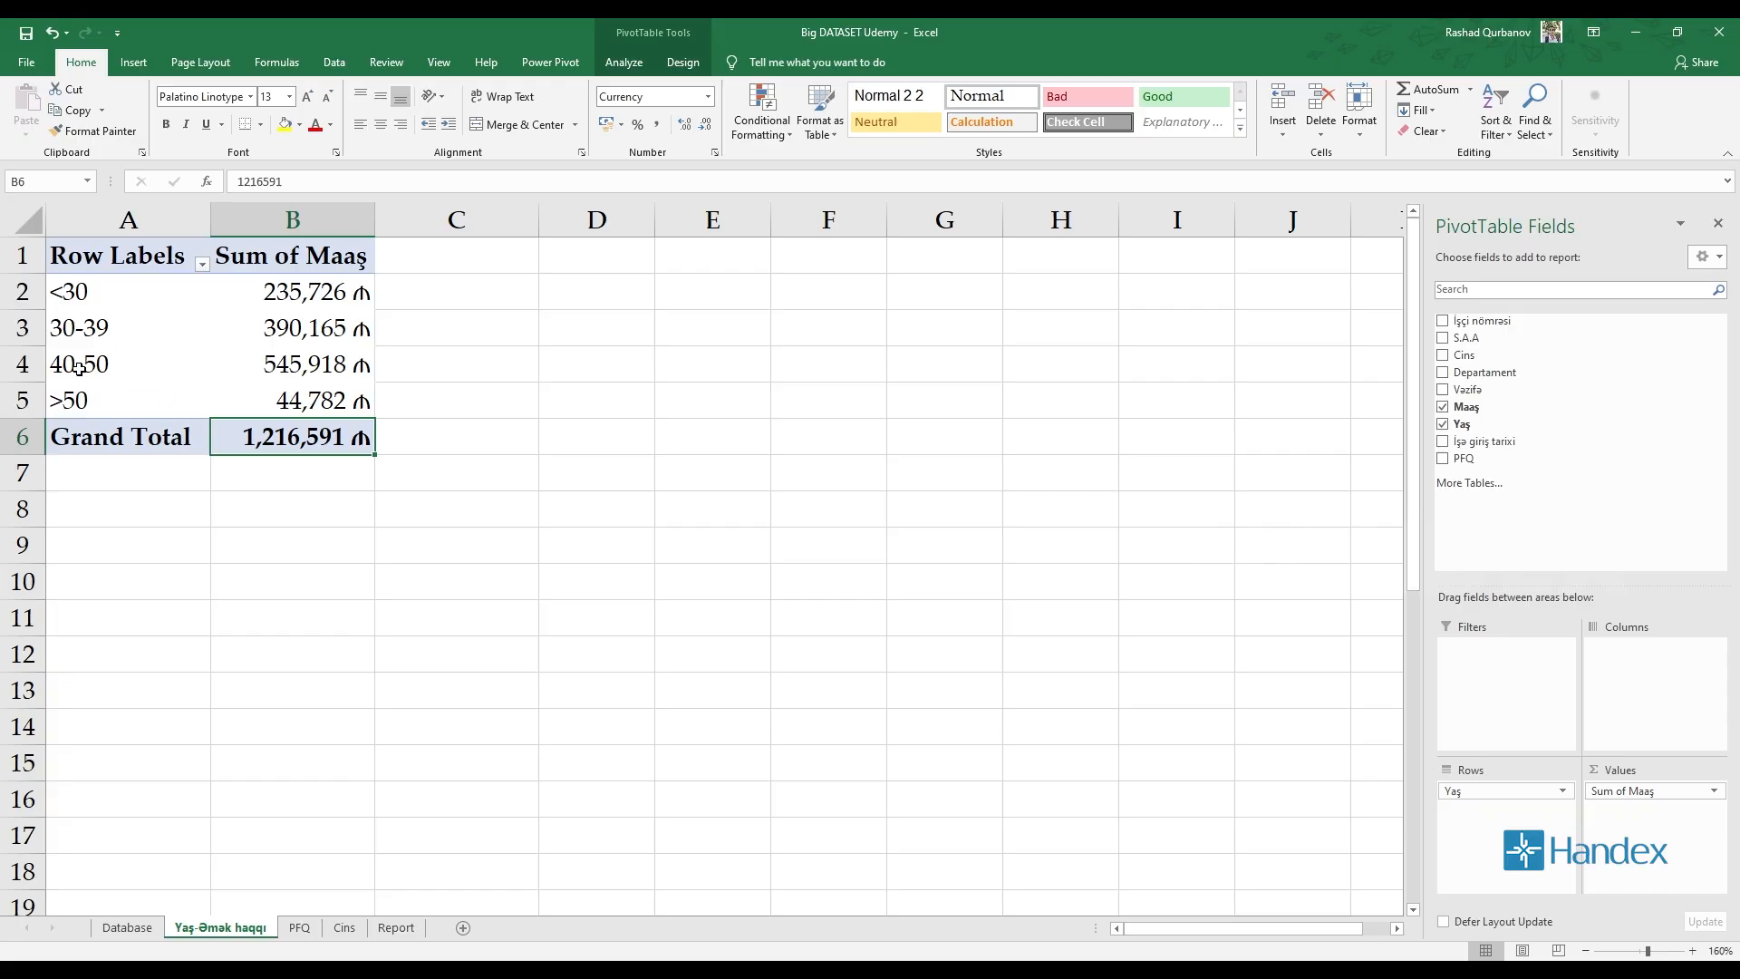
left_click_drag(306, 304, 312, 394)
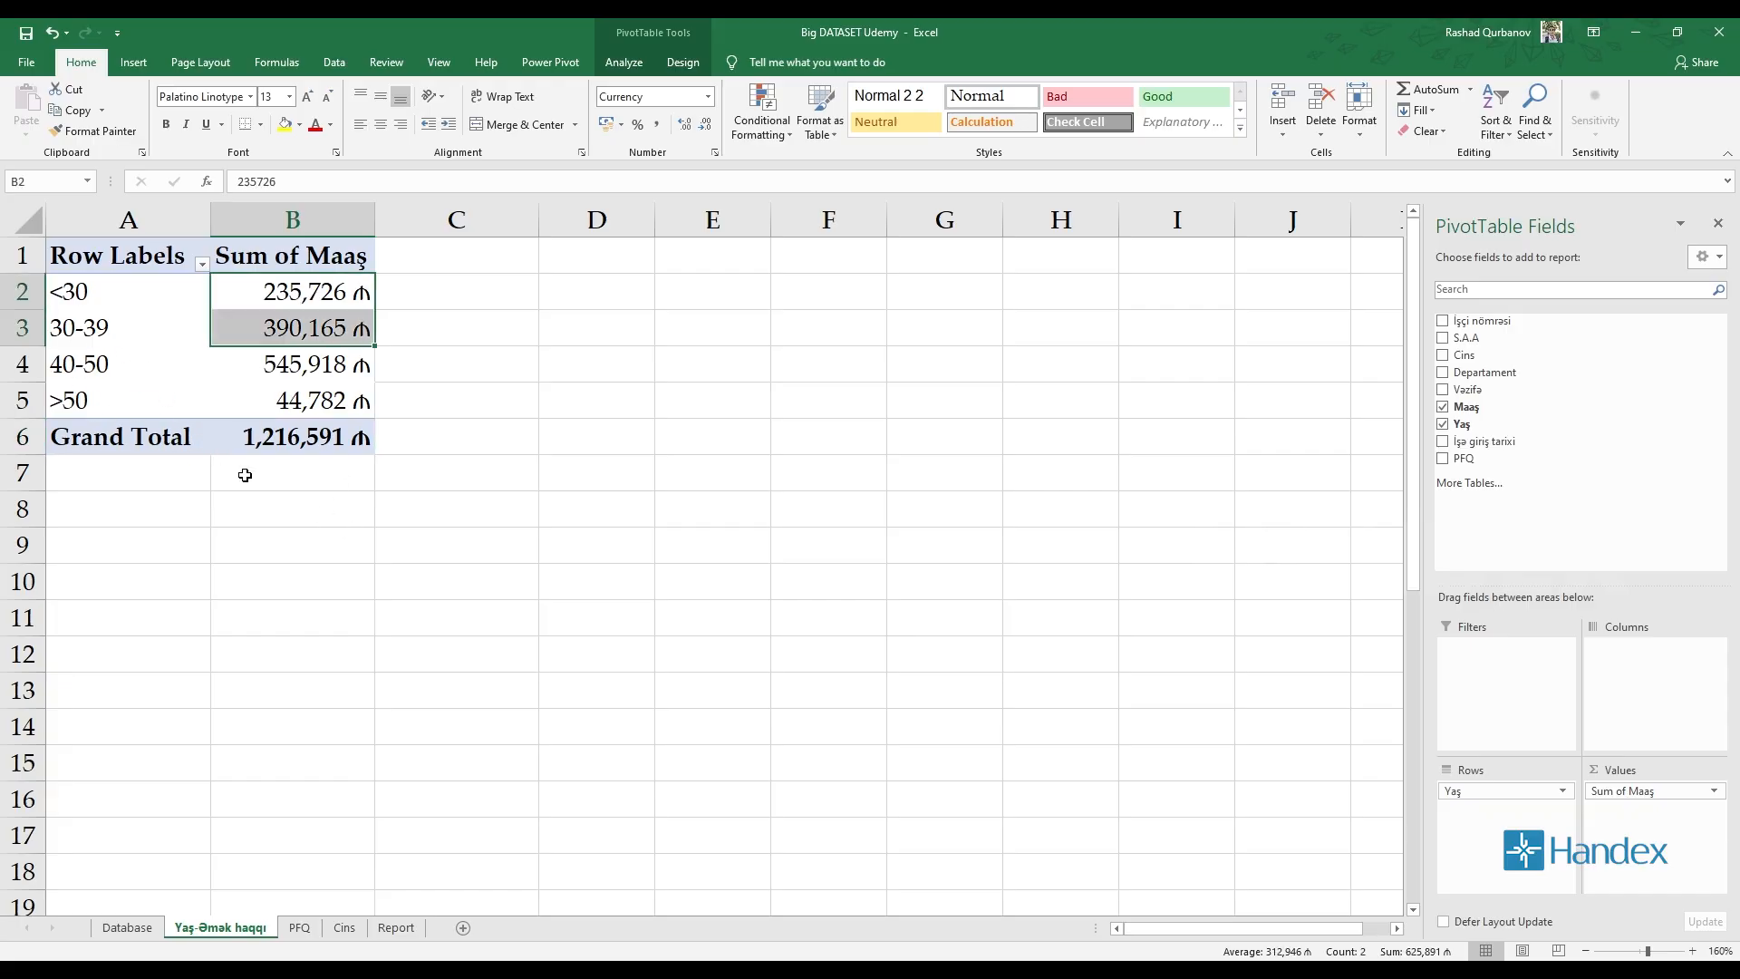
Insert a Clustered Column PivotChart of the Maaş sums by age group and place it beside the PivotTable
left_click(299, 363)
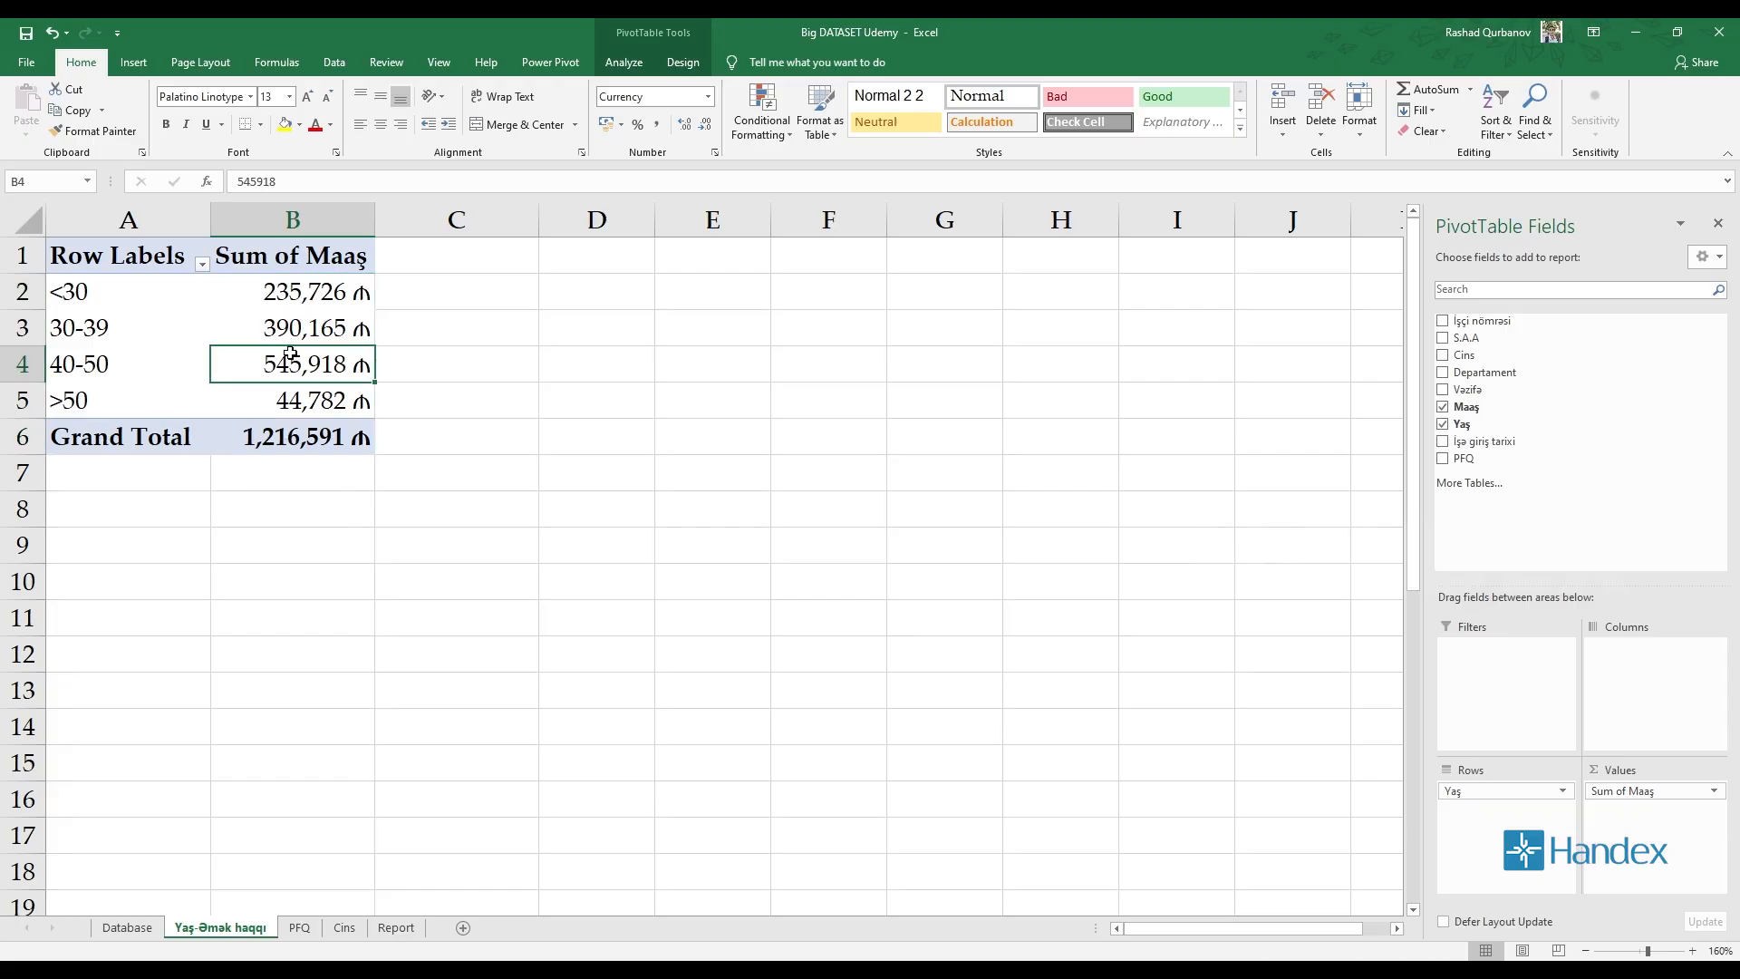
left_click(620, 70)
left_click(126, 69)
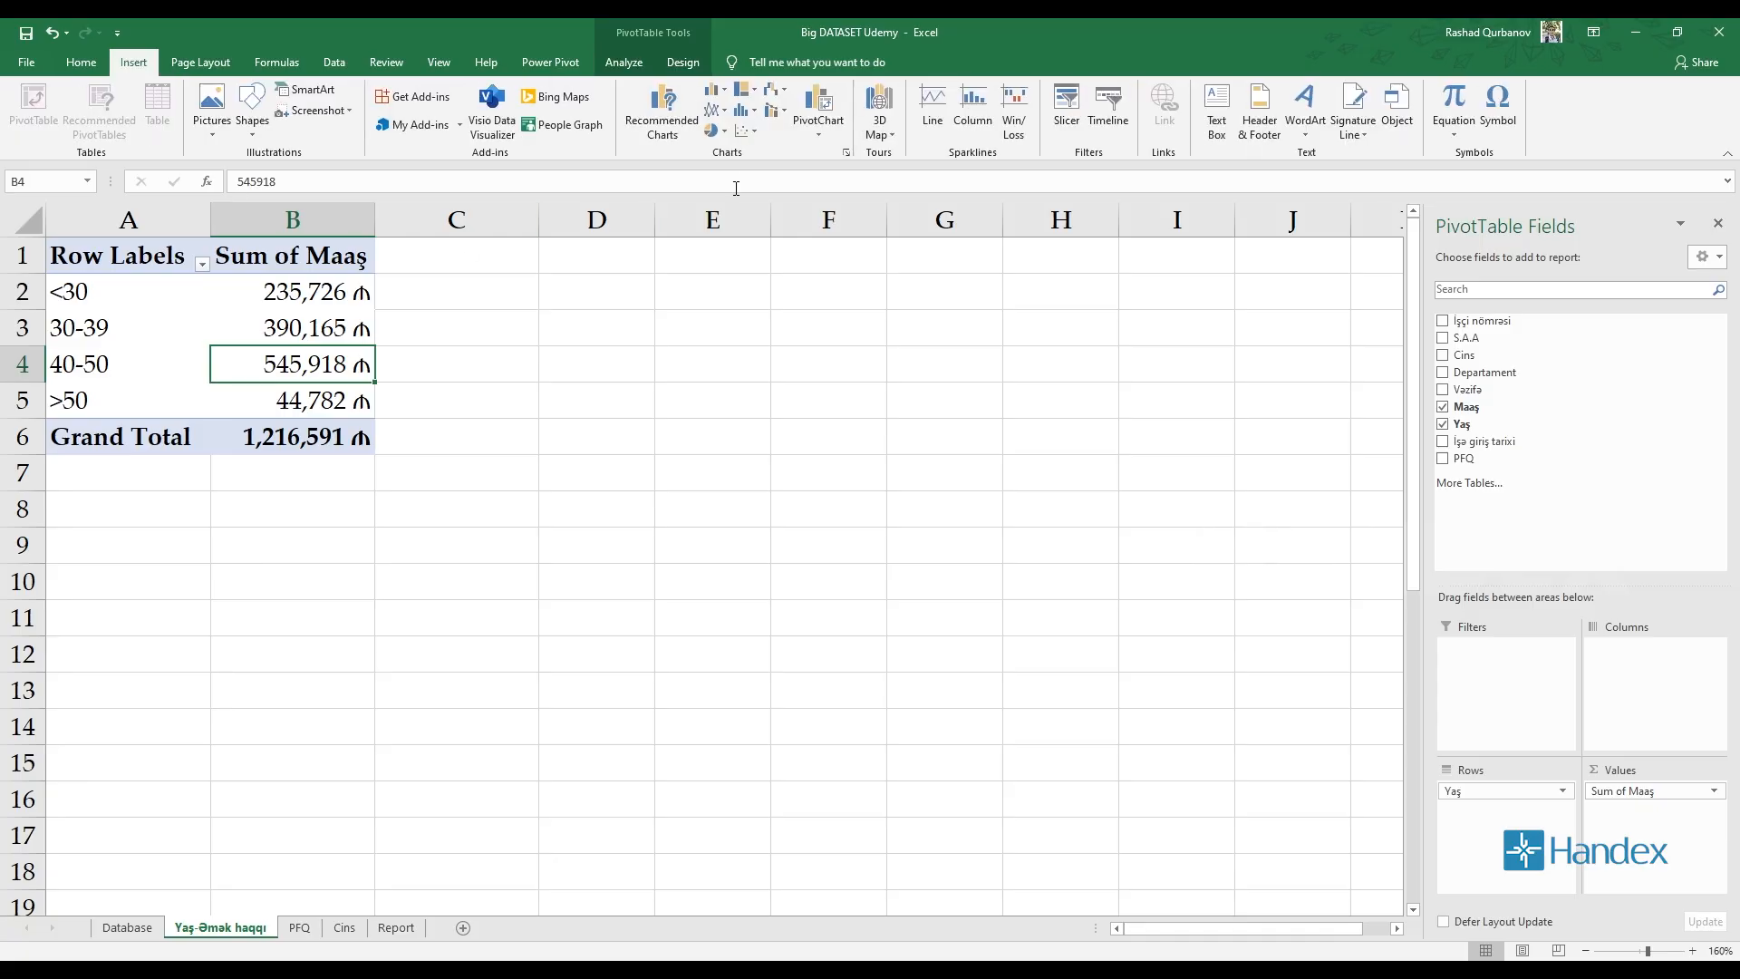
left_click(662, 114)
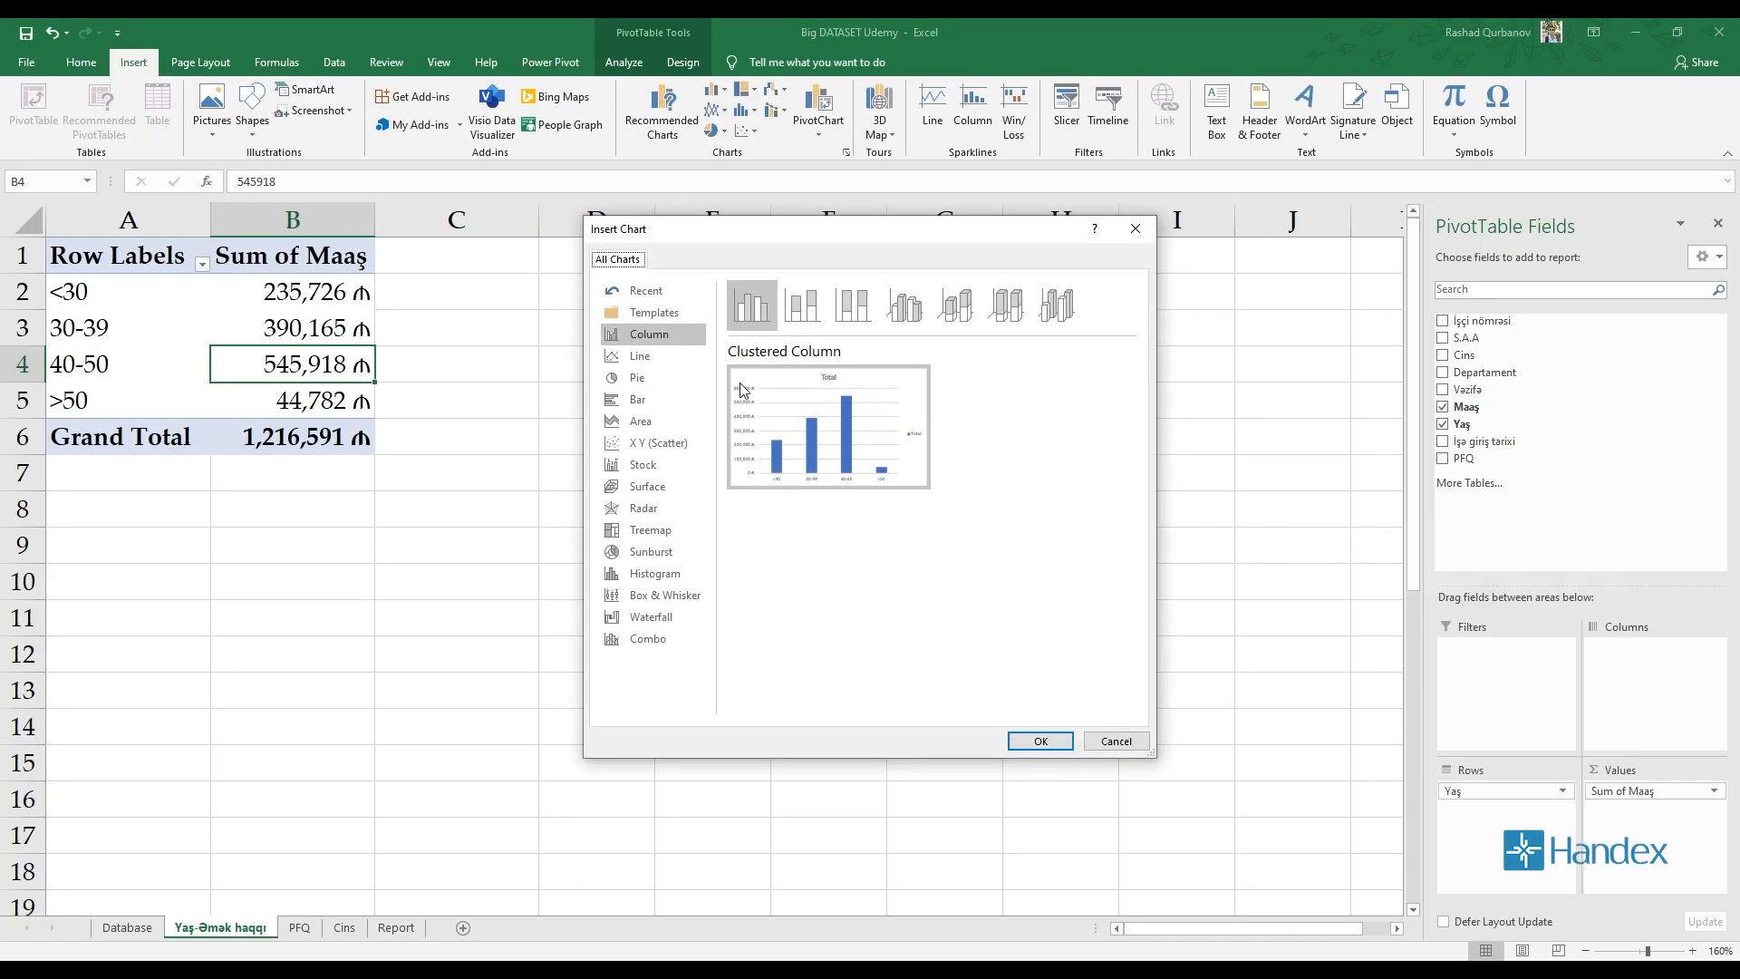
left_click(825, 313)
left_click(853, 311)
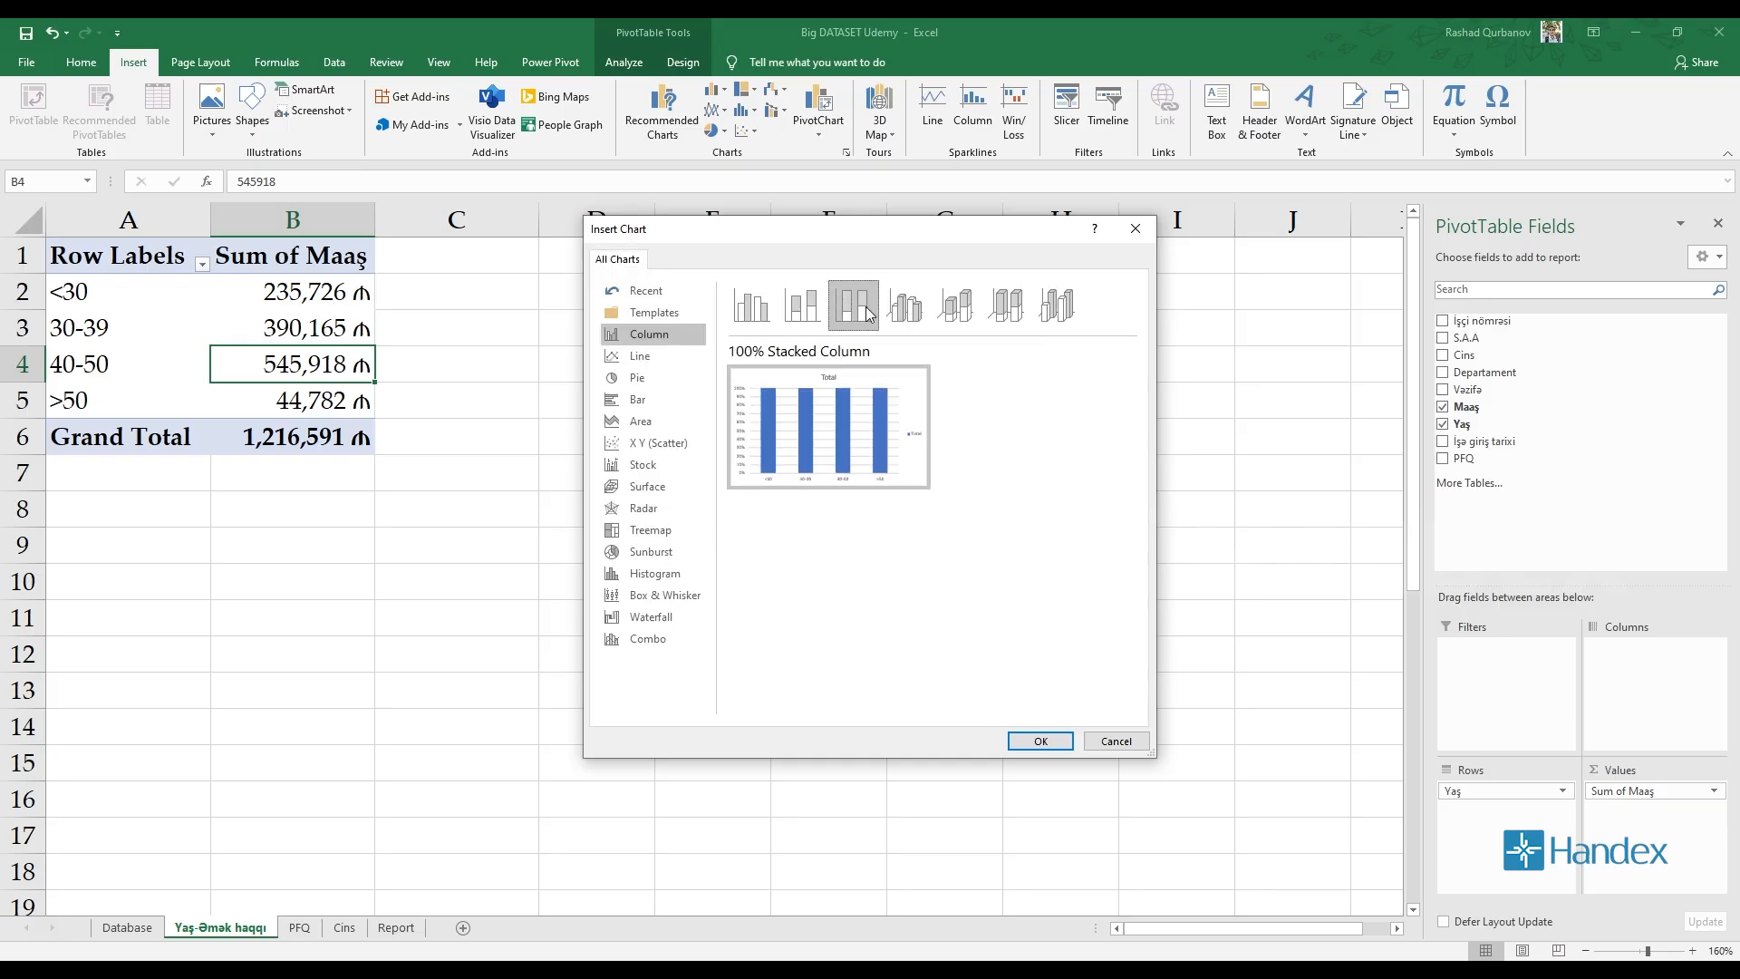
left_click(904, 311)
left_click(853, 308)
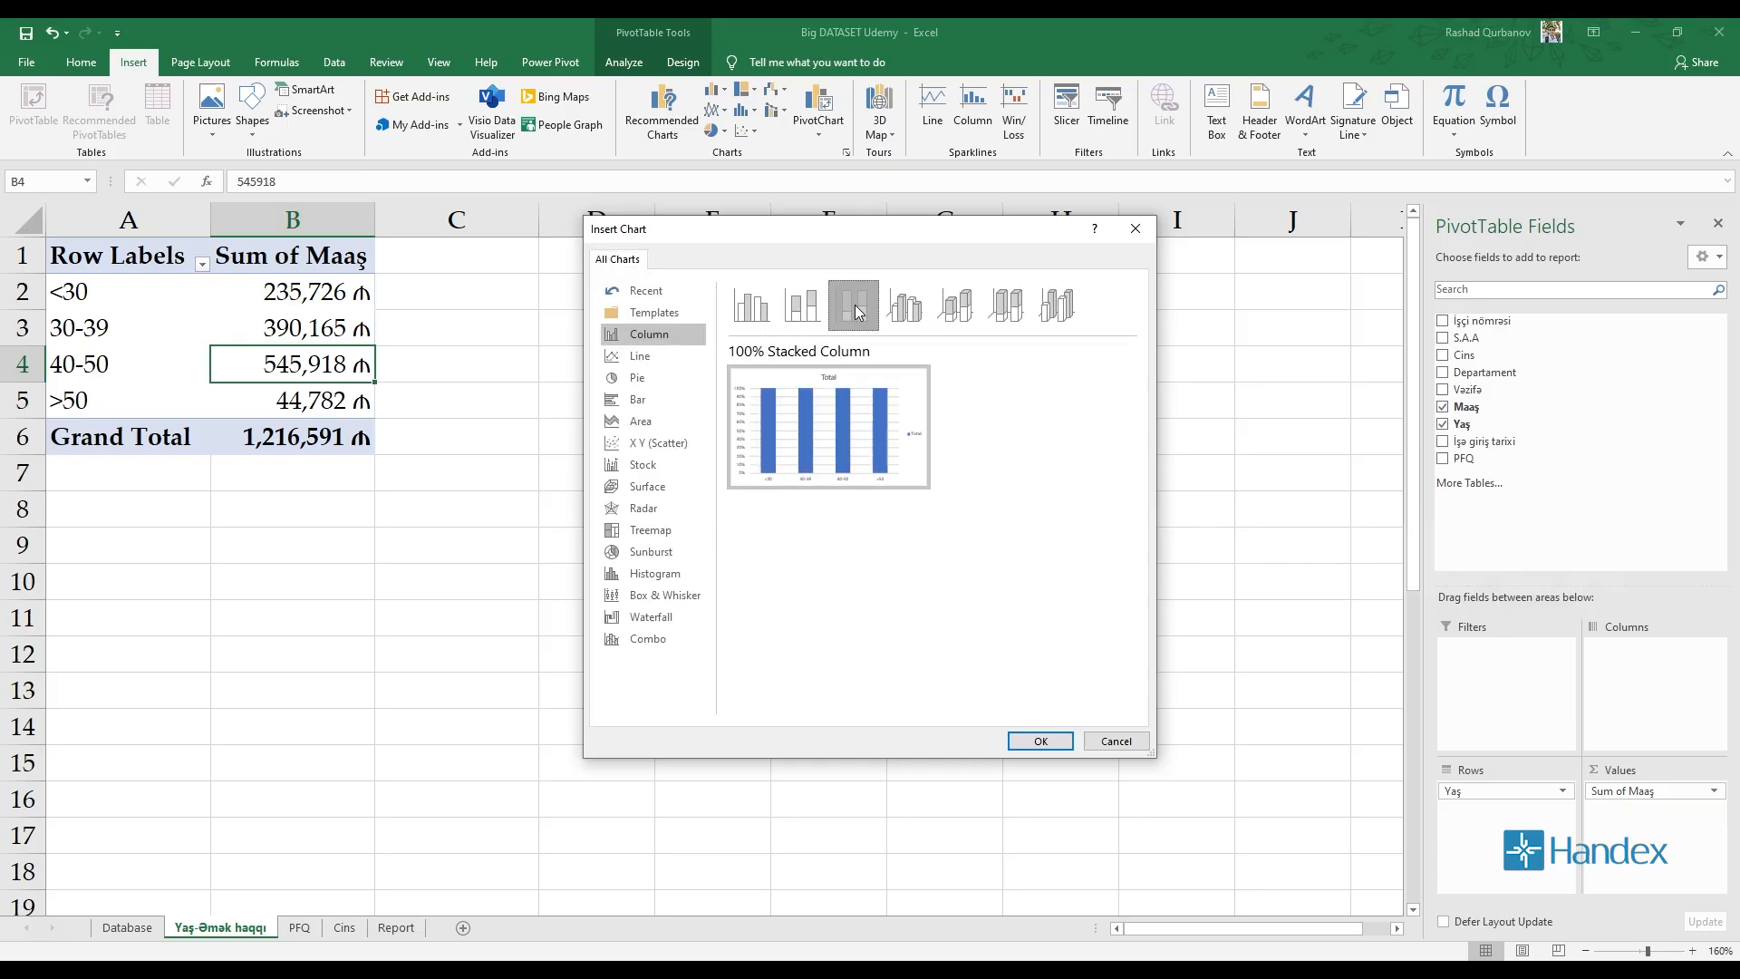
left_click(795, 311)
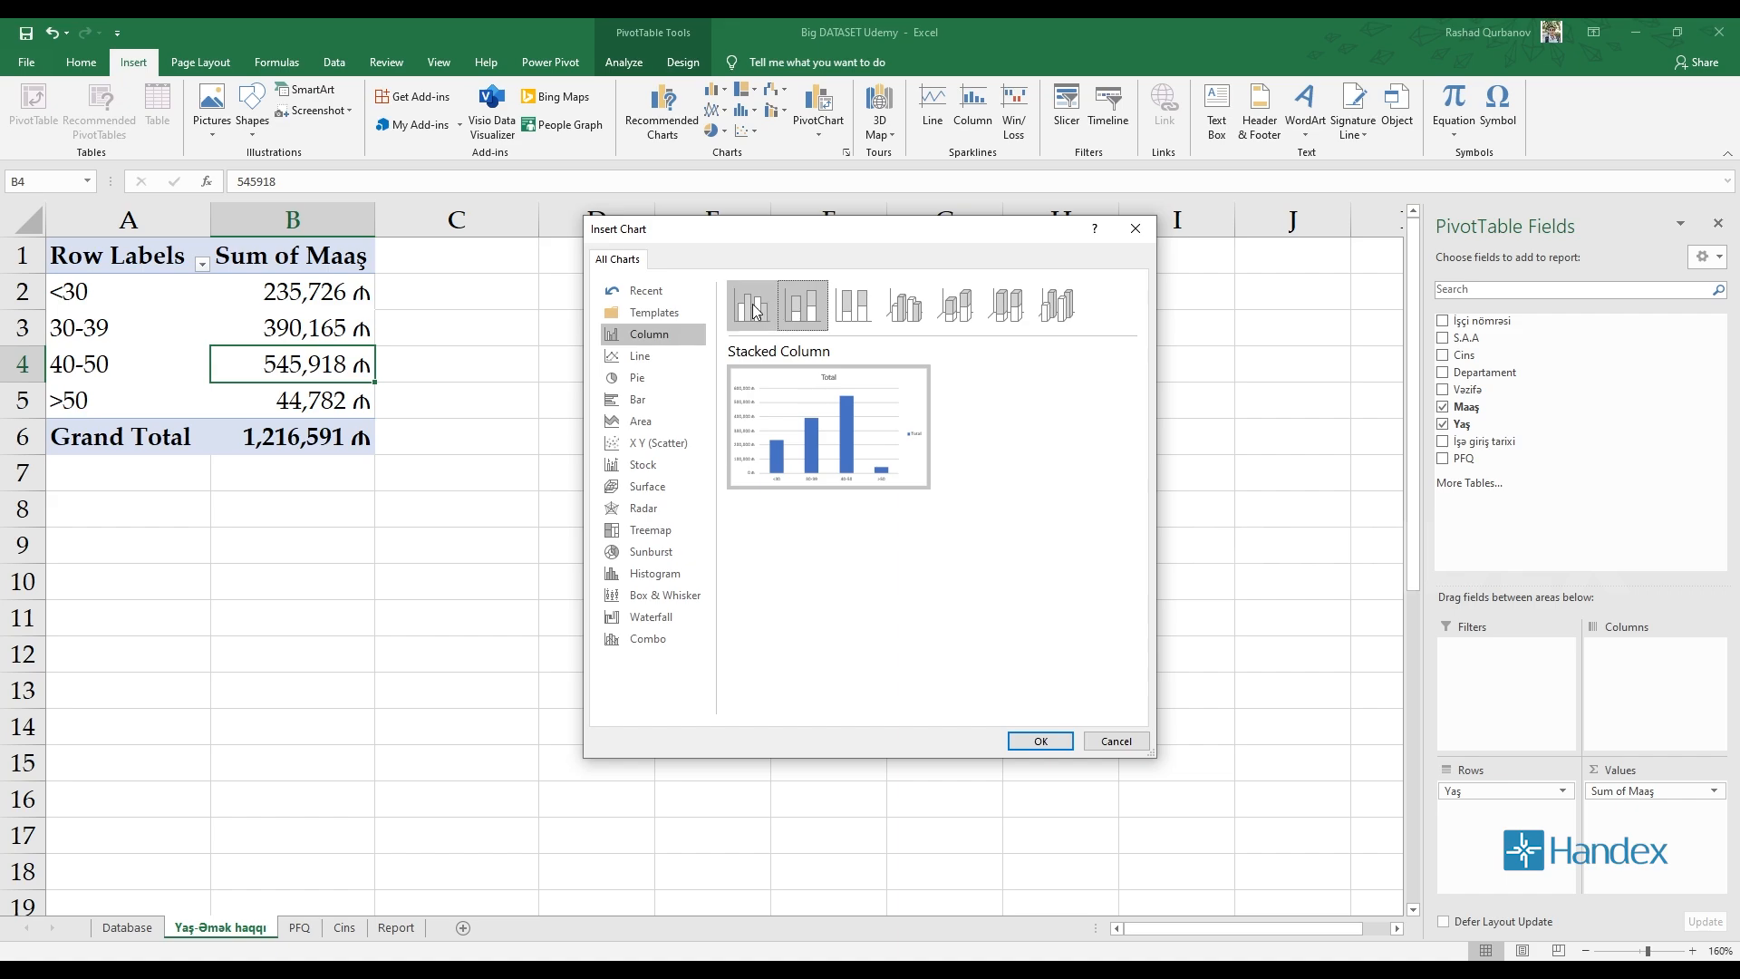
left_click(756, 310)
left_click(1041, 741)
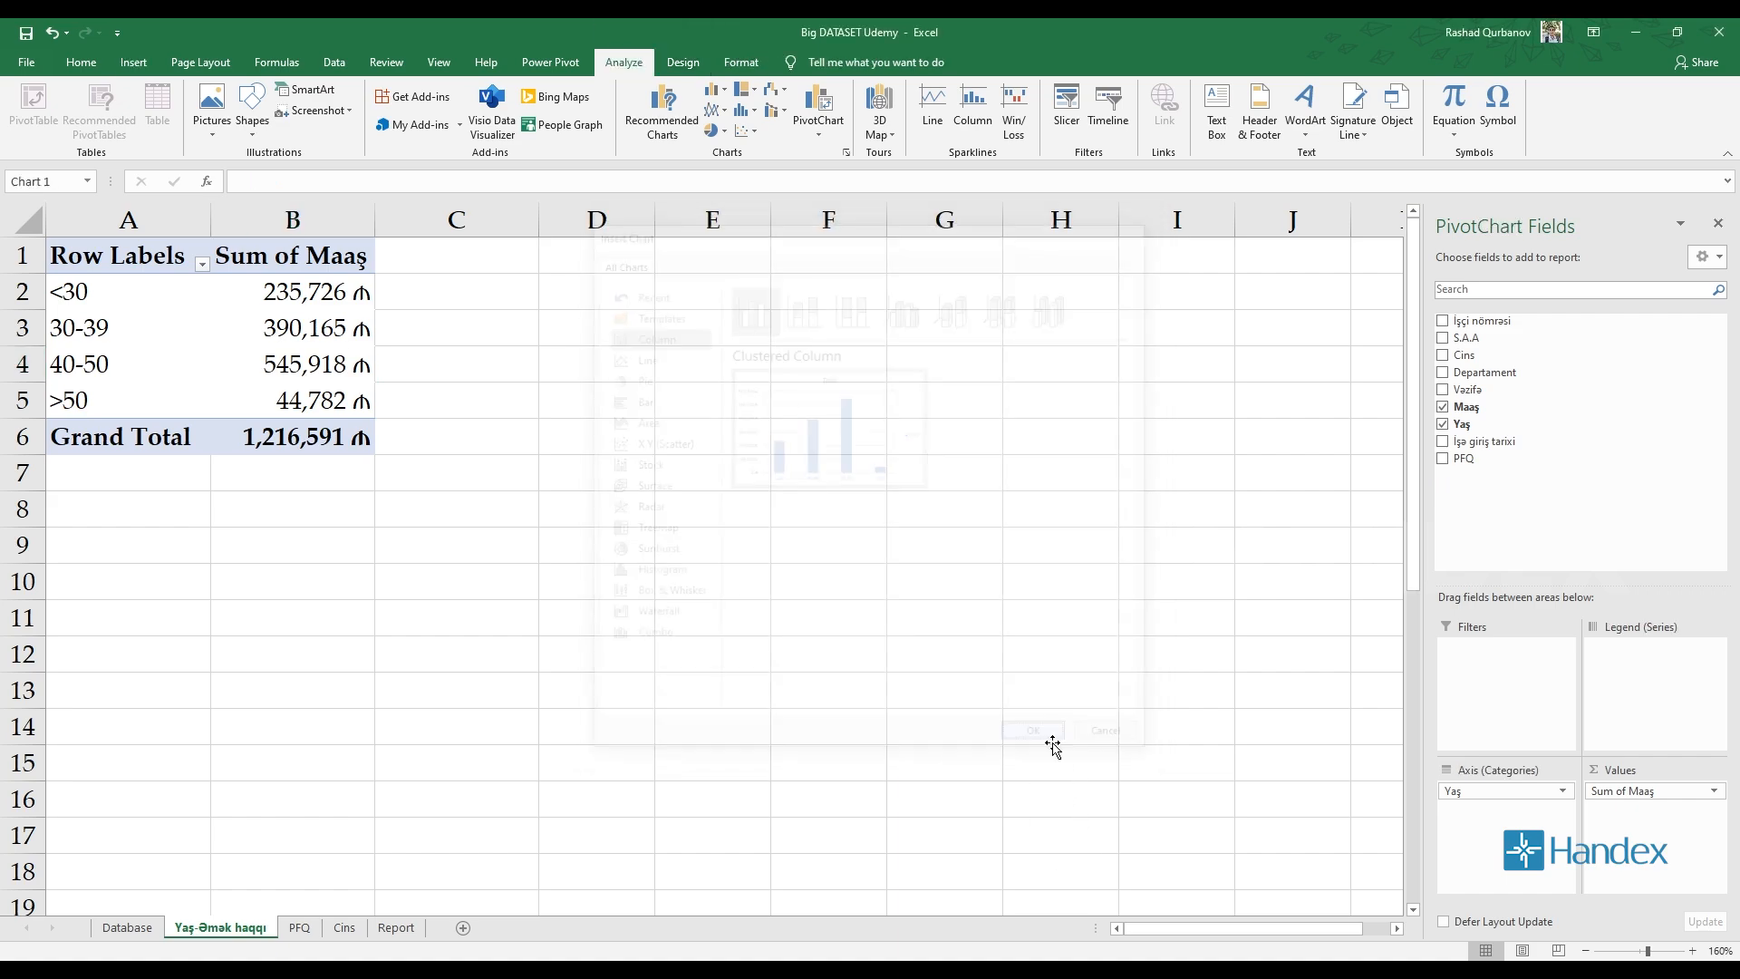
left_click_drag(704, 400, 717, 282)
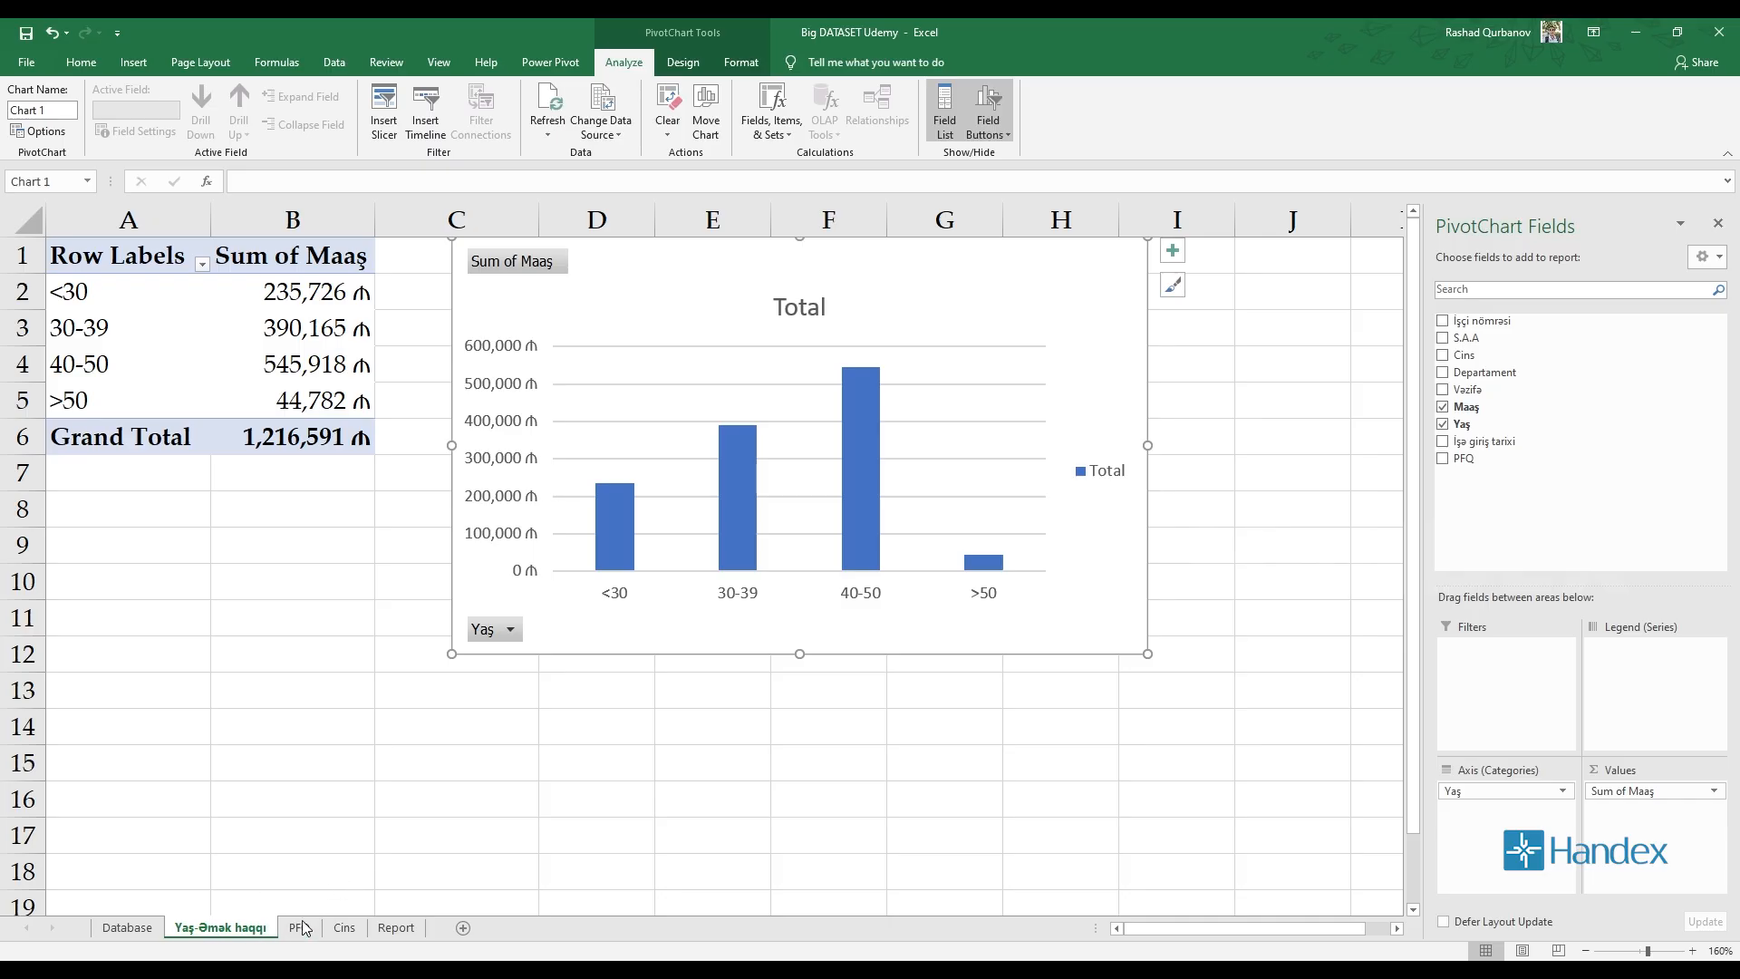
Create a copy of the Yaş-Əmək haqqı sheet and place it between the original and PFQ
right_click(250, 928)
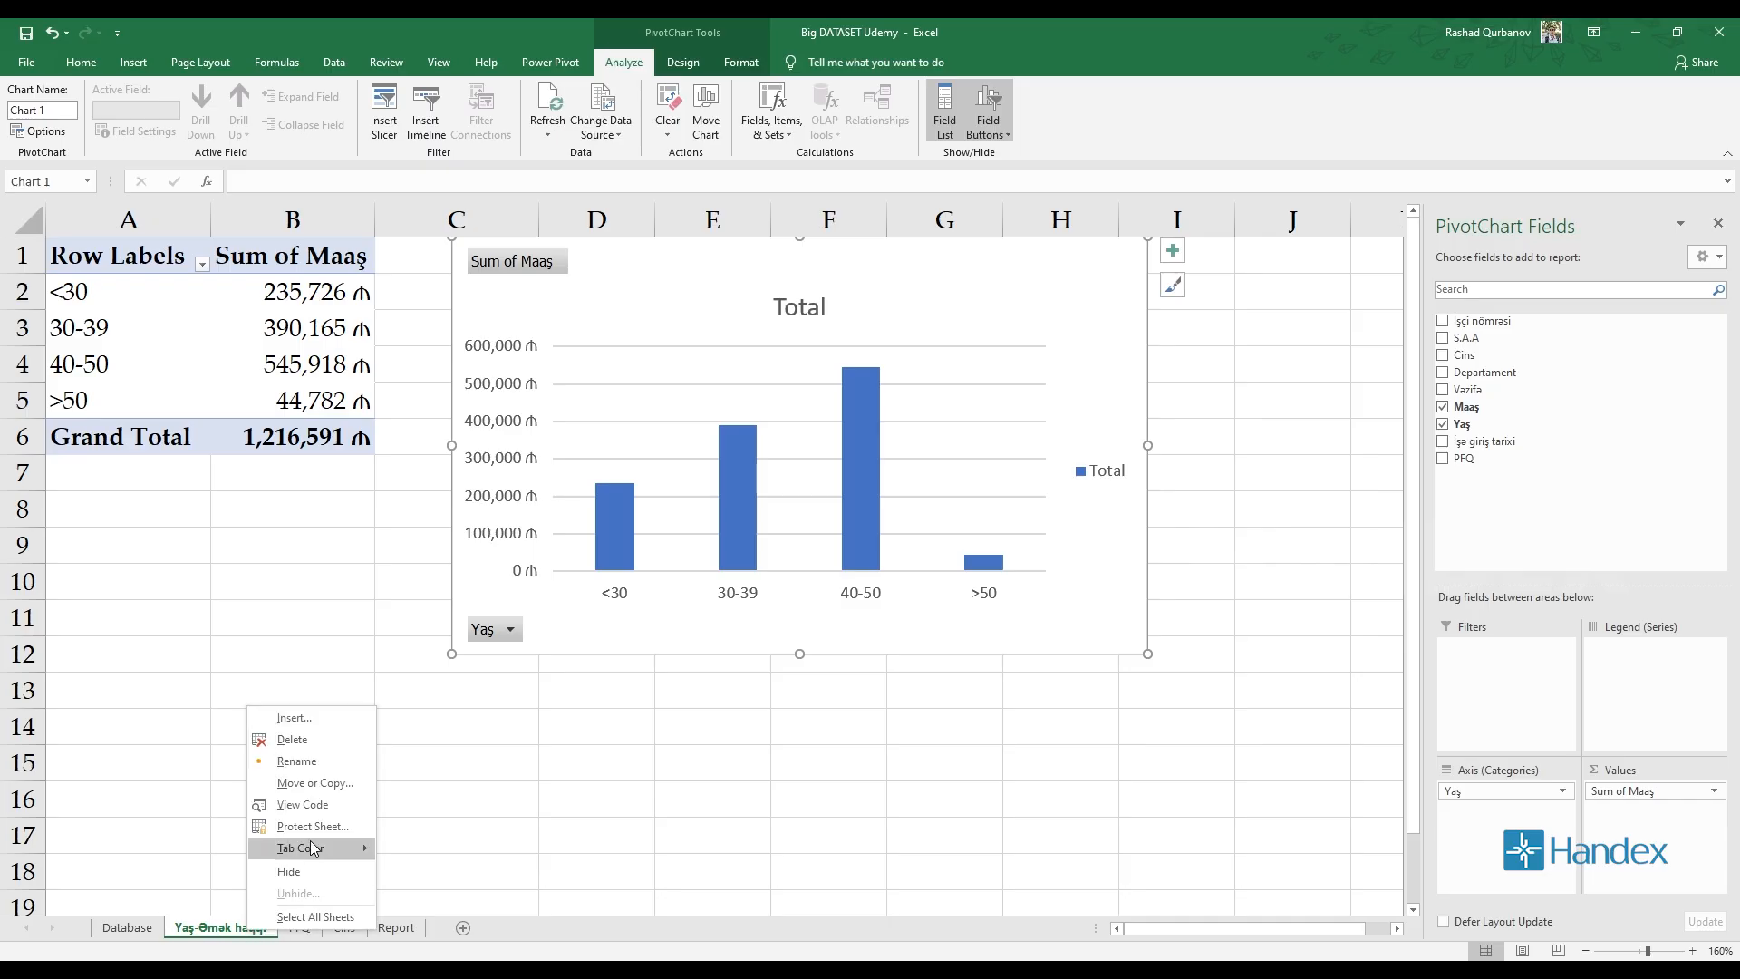
left_click(340, 784)
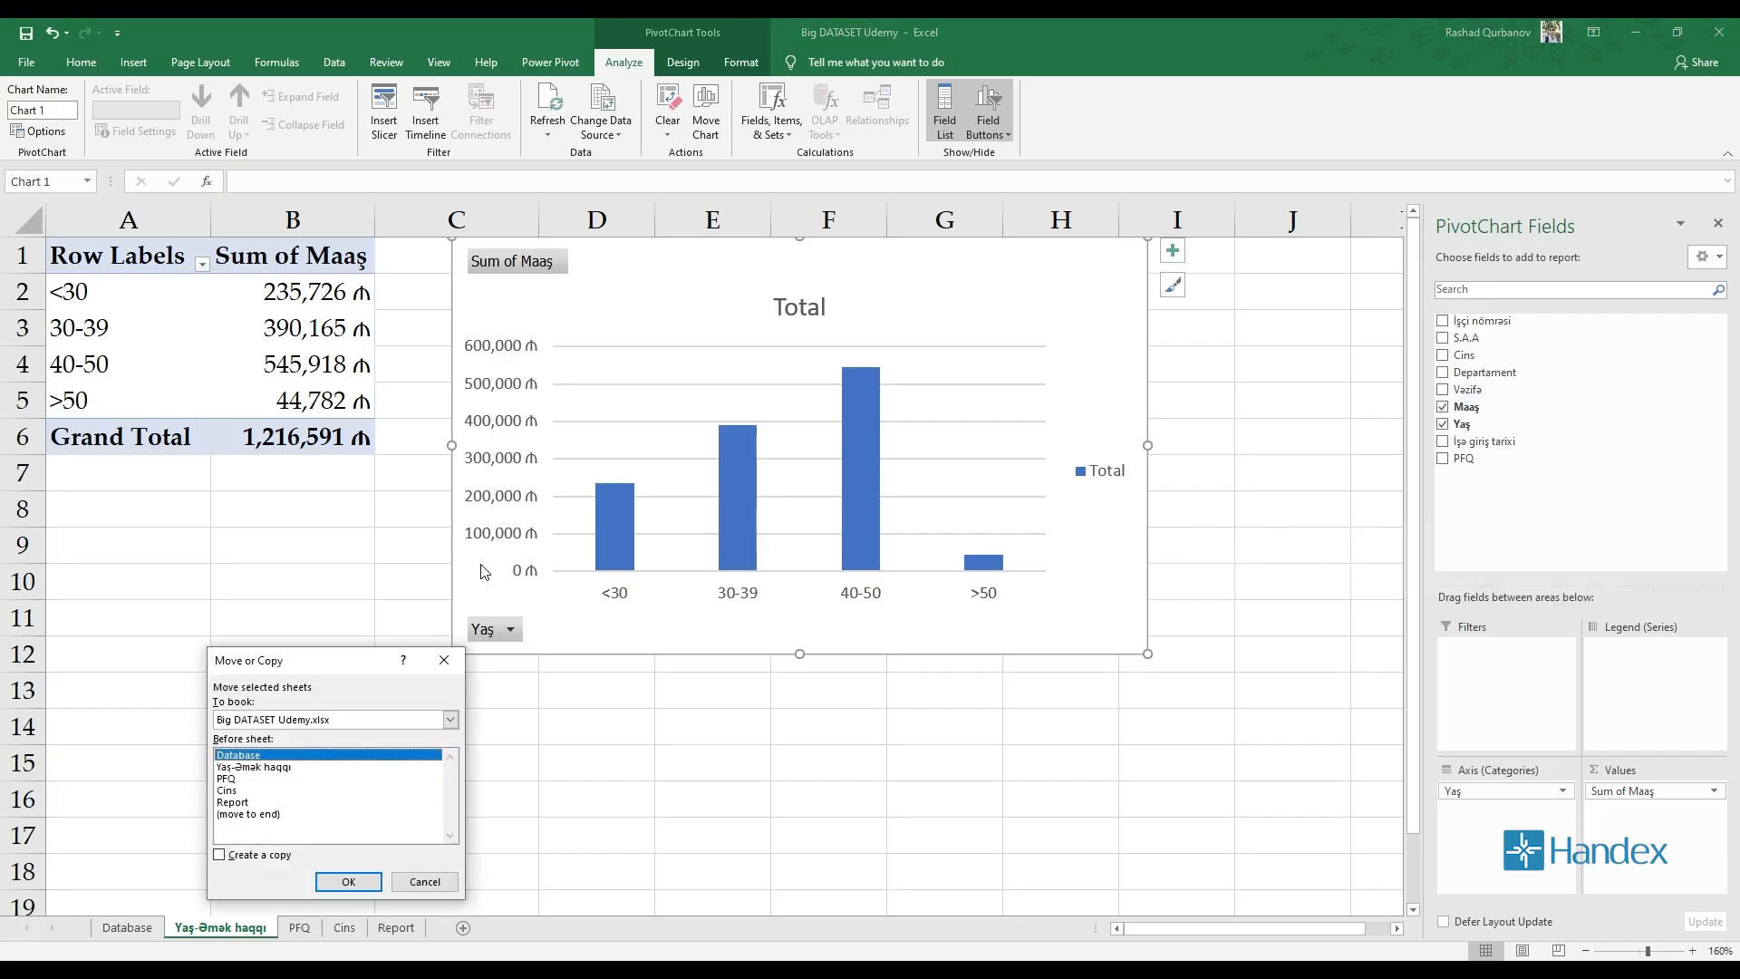
left_click(239, 854)
left_click(353, 884)
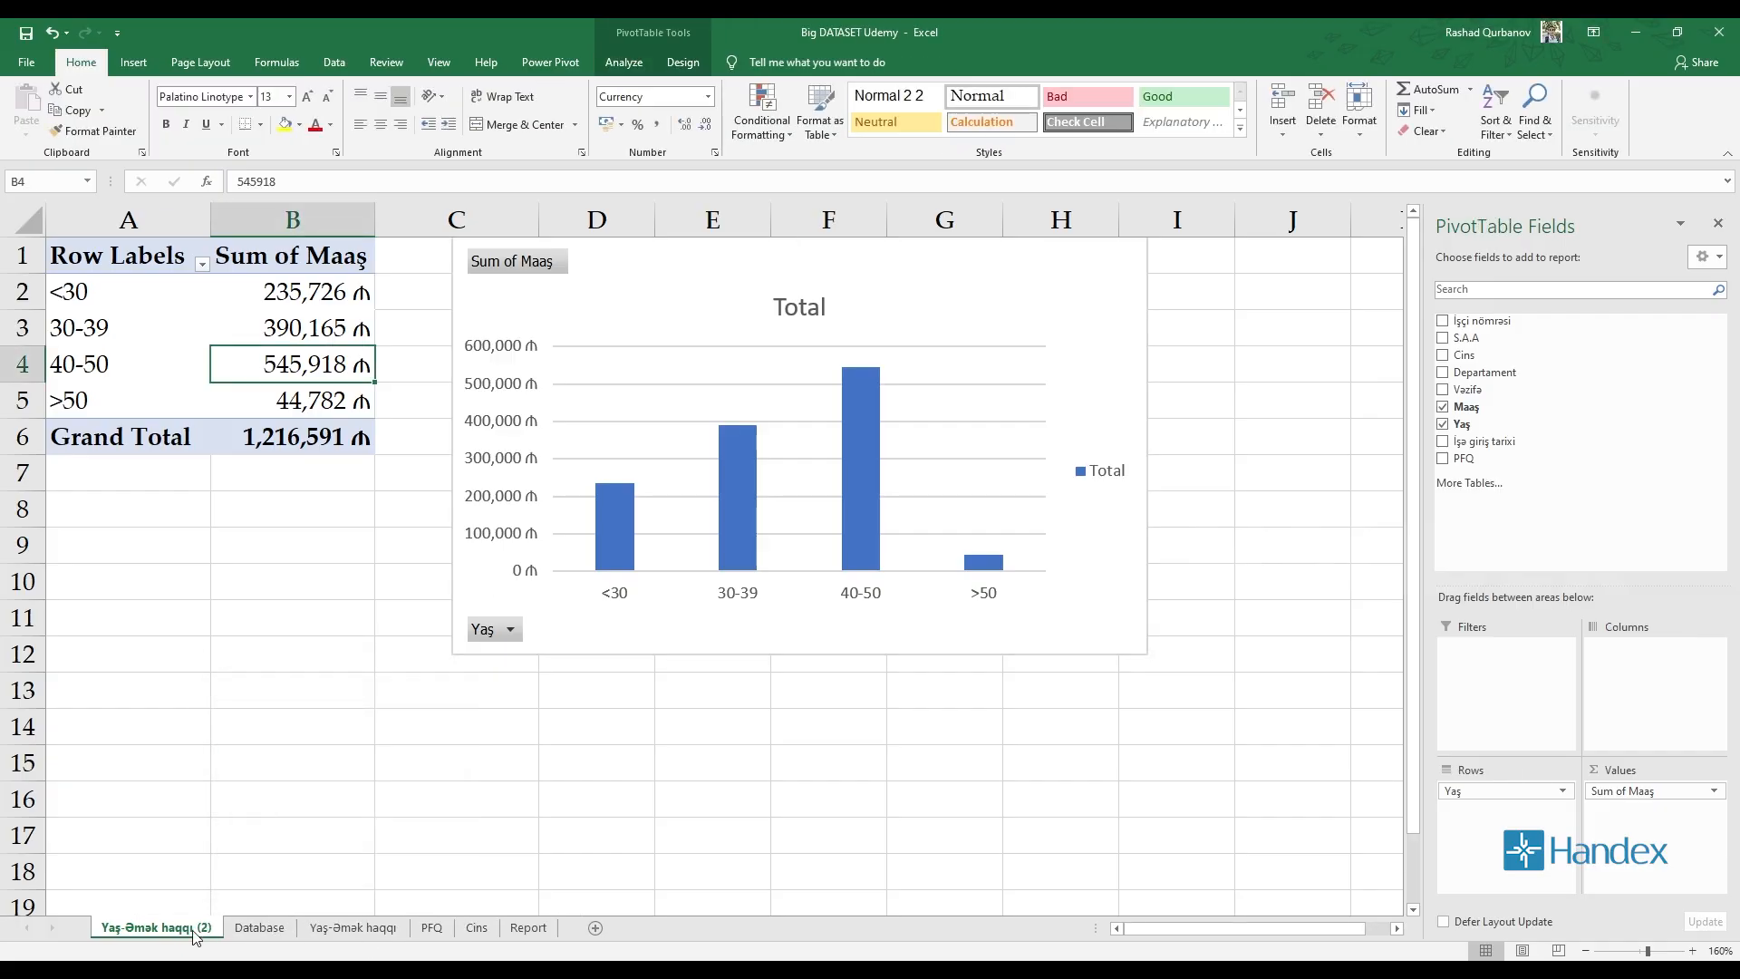
left_click_drag(345, 933, 437, 929)
Rename the copied sheet as Yaş-Performans
type("B")
key("BackSpace")
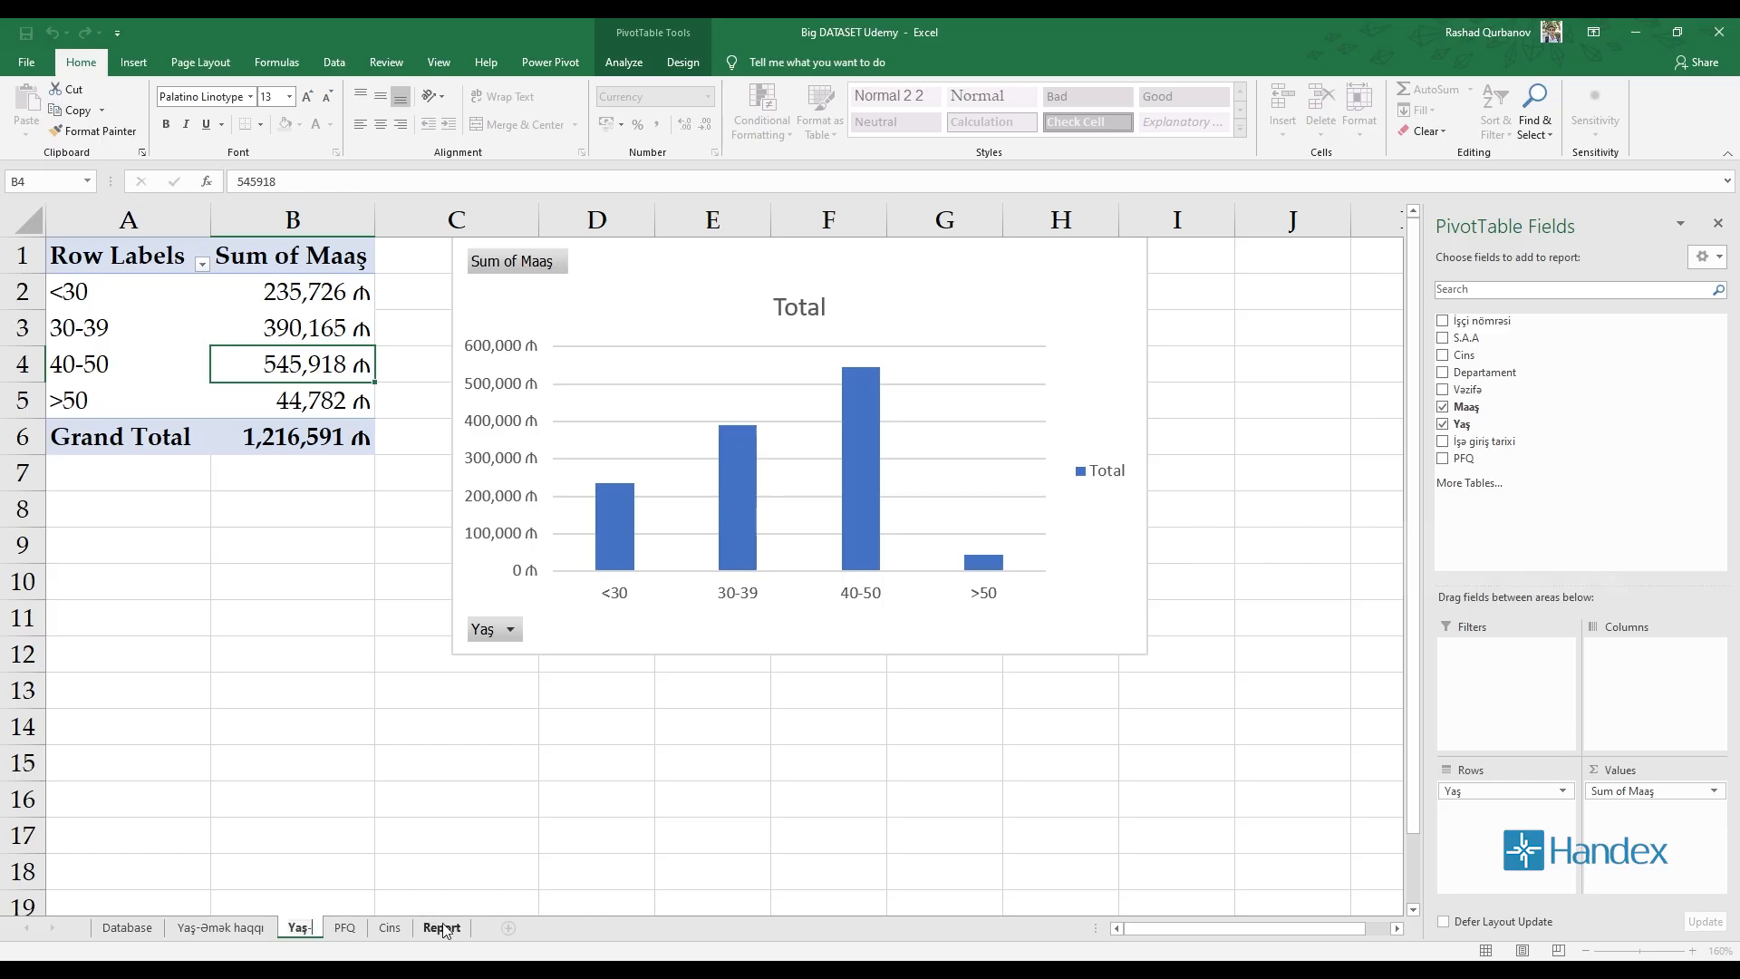
type("Performans")
key("Return")
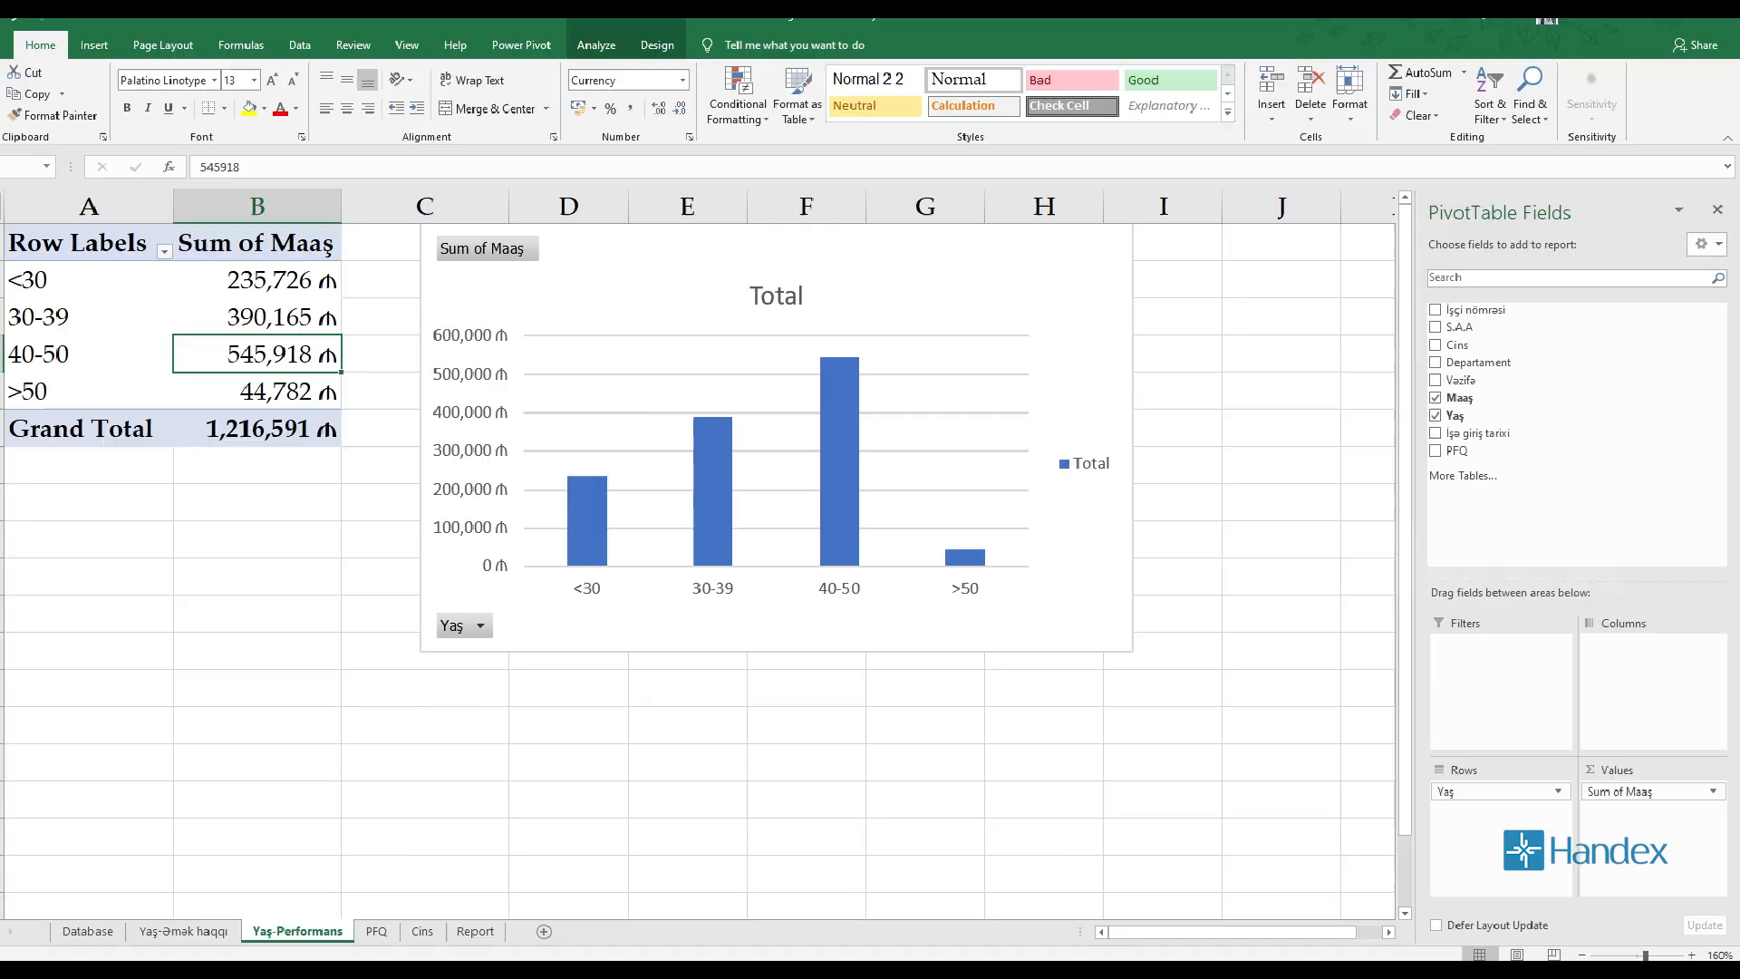
Replace Maaş with the sum of PFQ in the PivotTable's values and reposition the PivotChart beside the table
left_click_drag(1546, 458, 1367, 465)
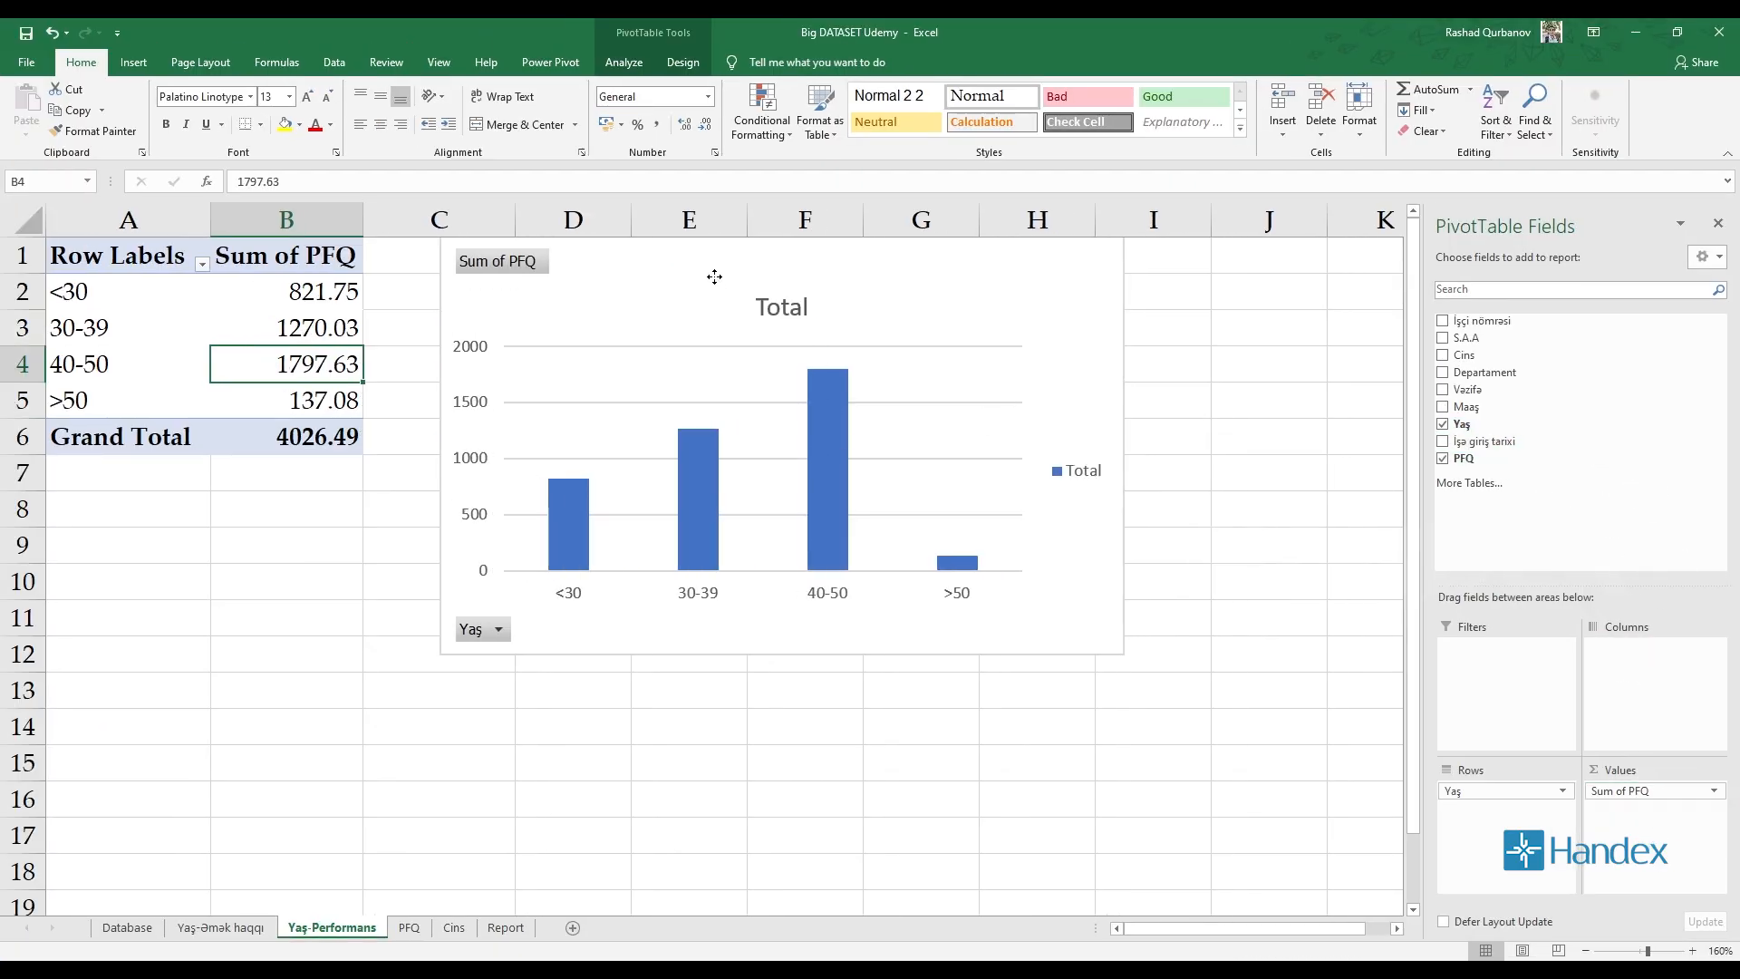
left_click_drag(714, 276, 751, 276)
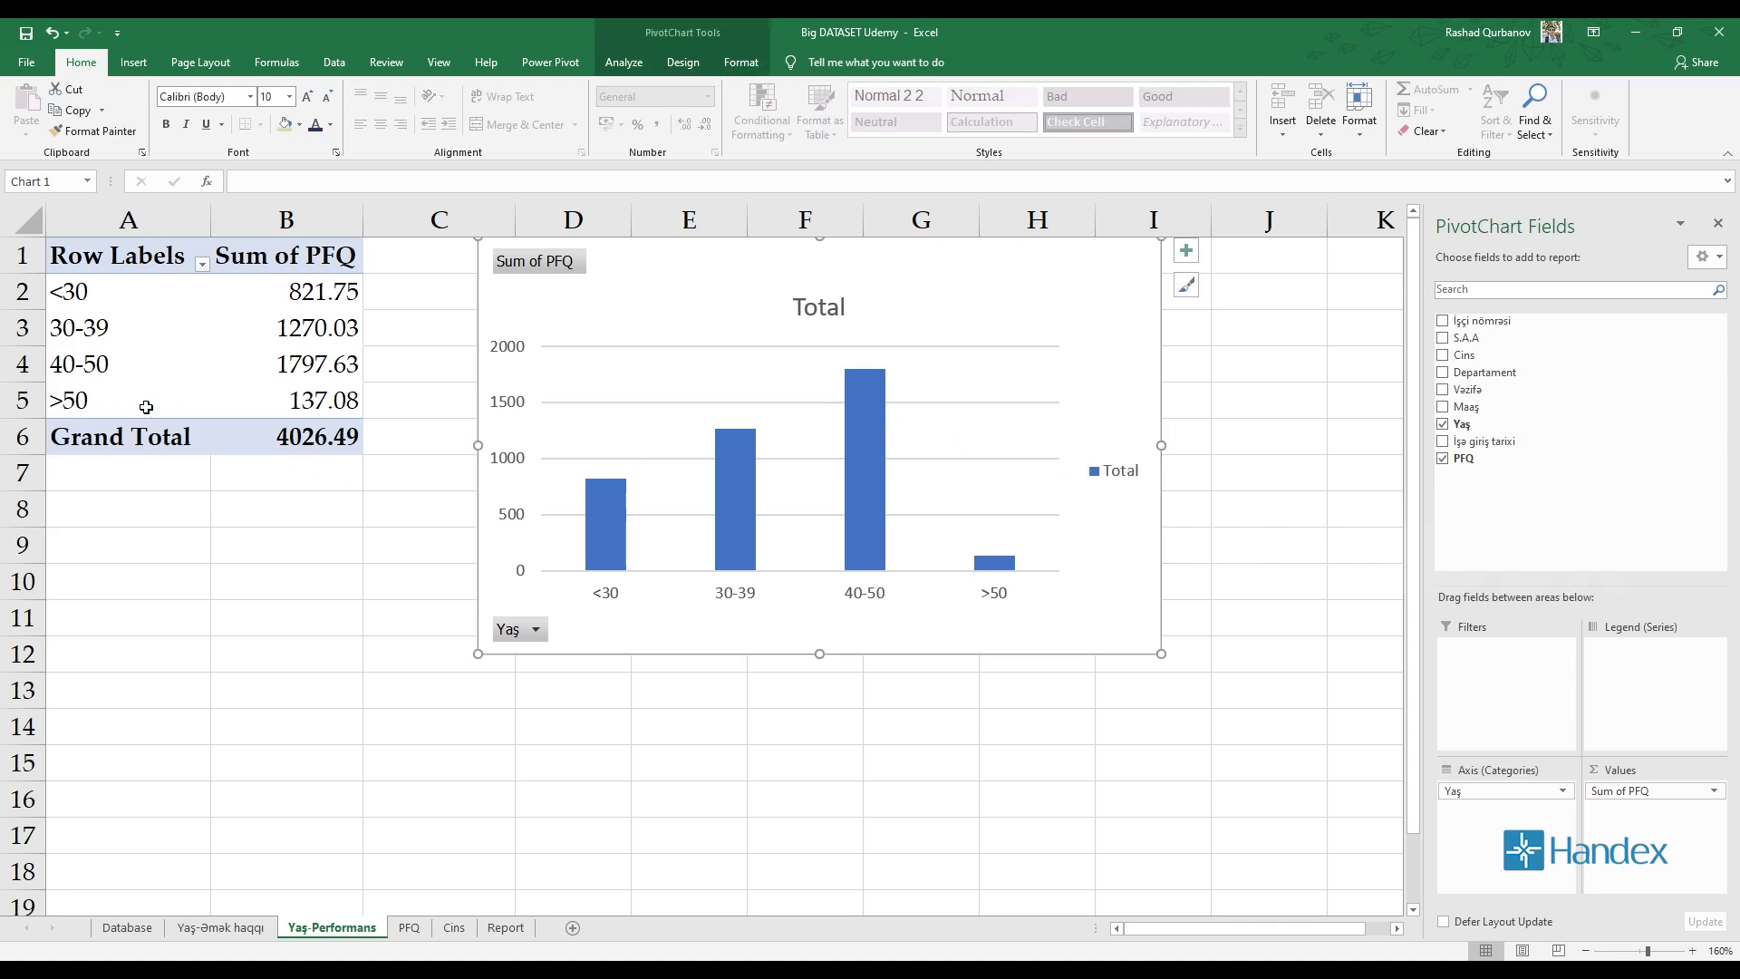
left_click_drag(718, 268, 672, 260)
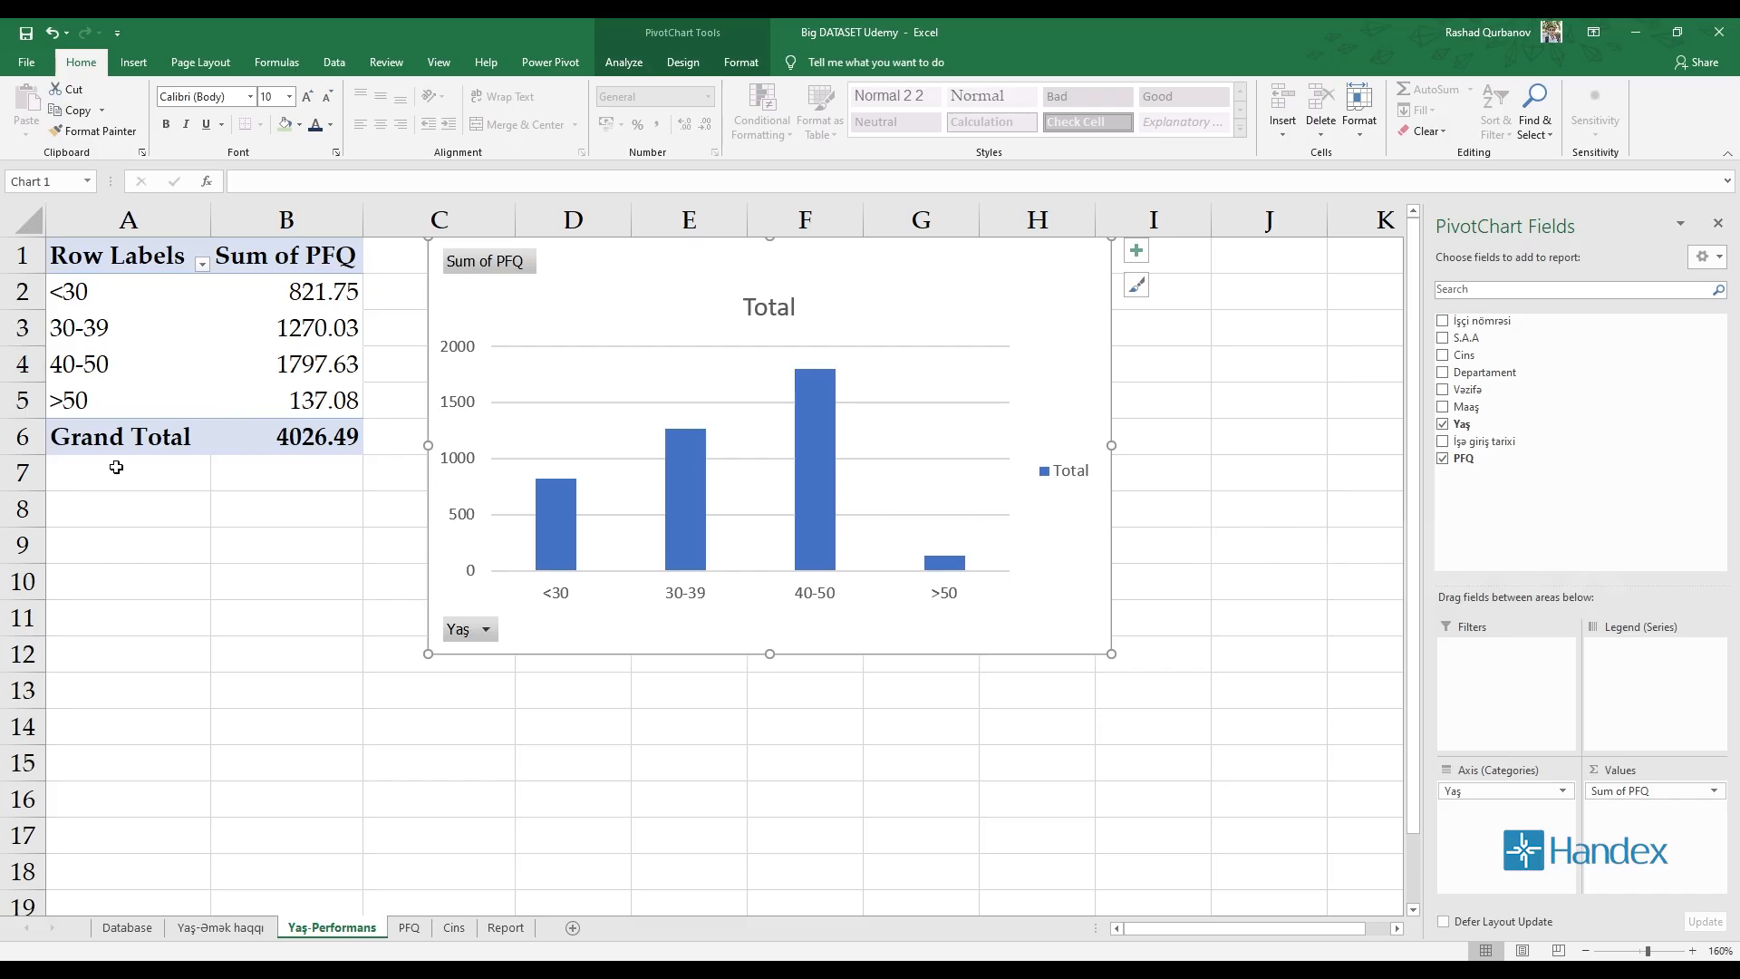
left_click(347, 369)
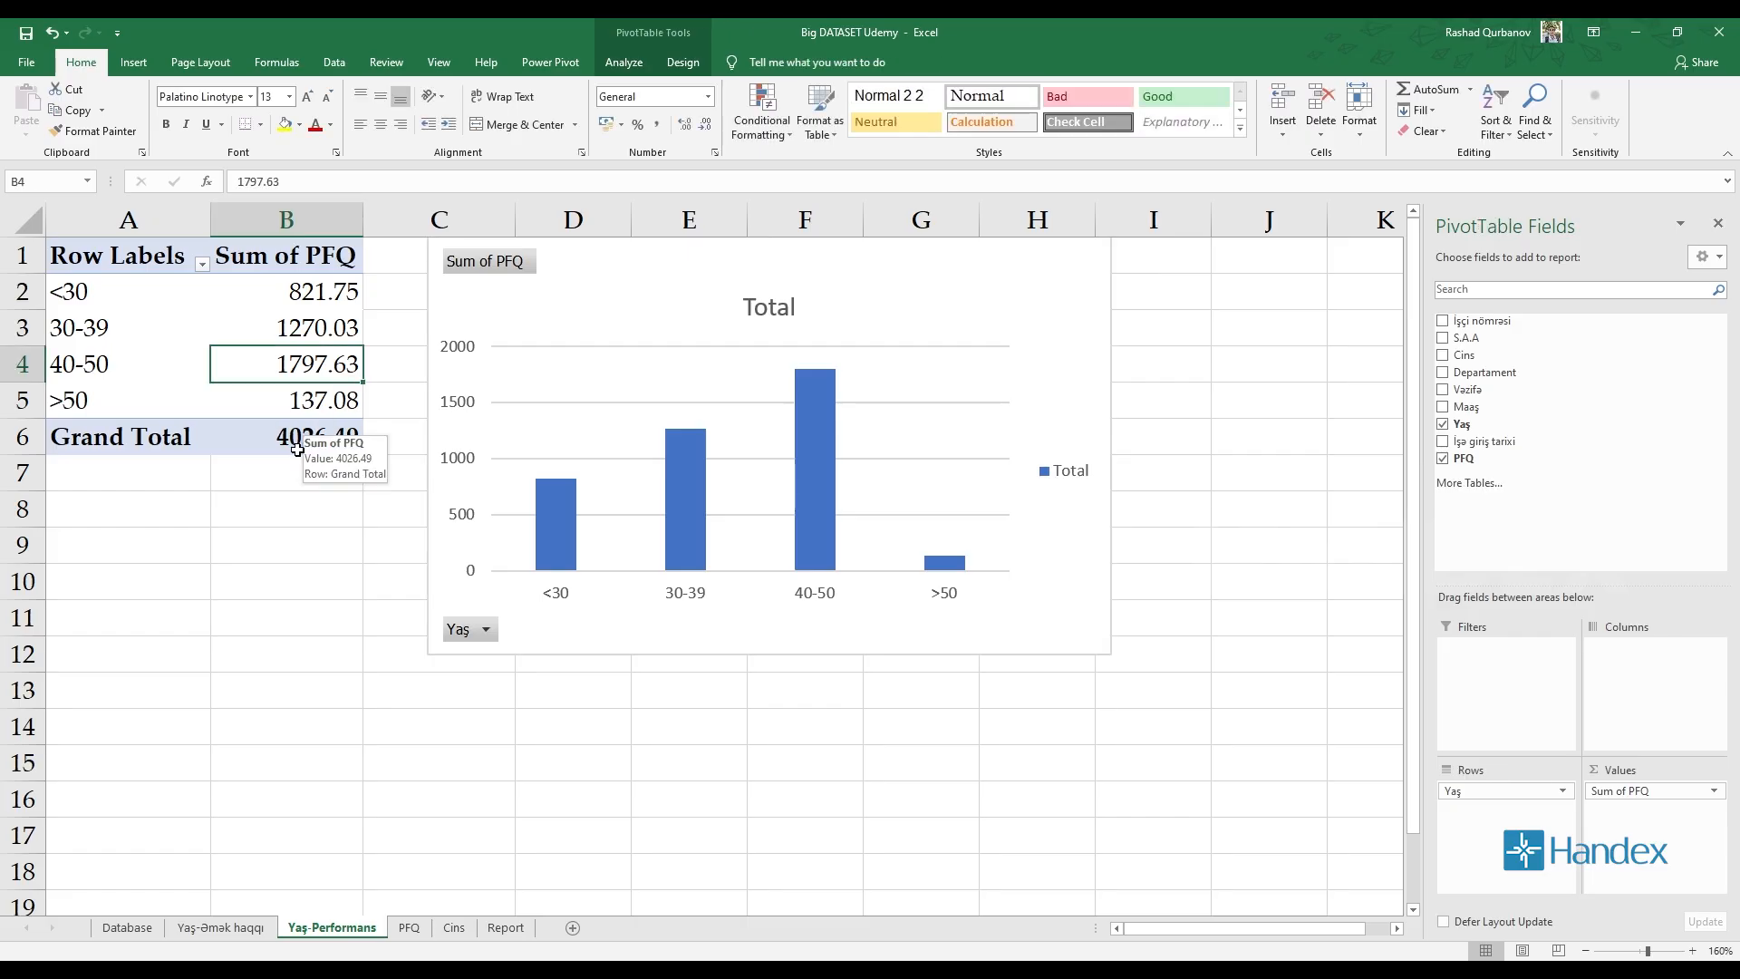
left_click(306, 406)
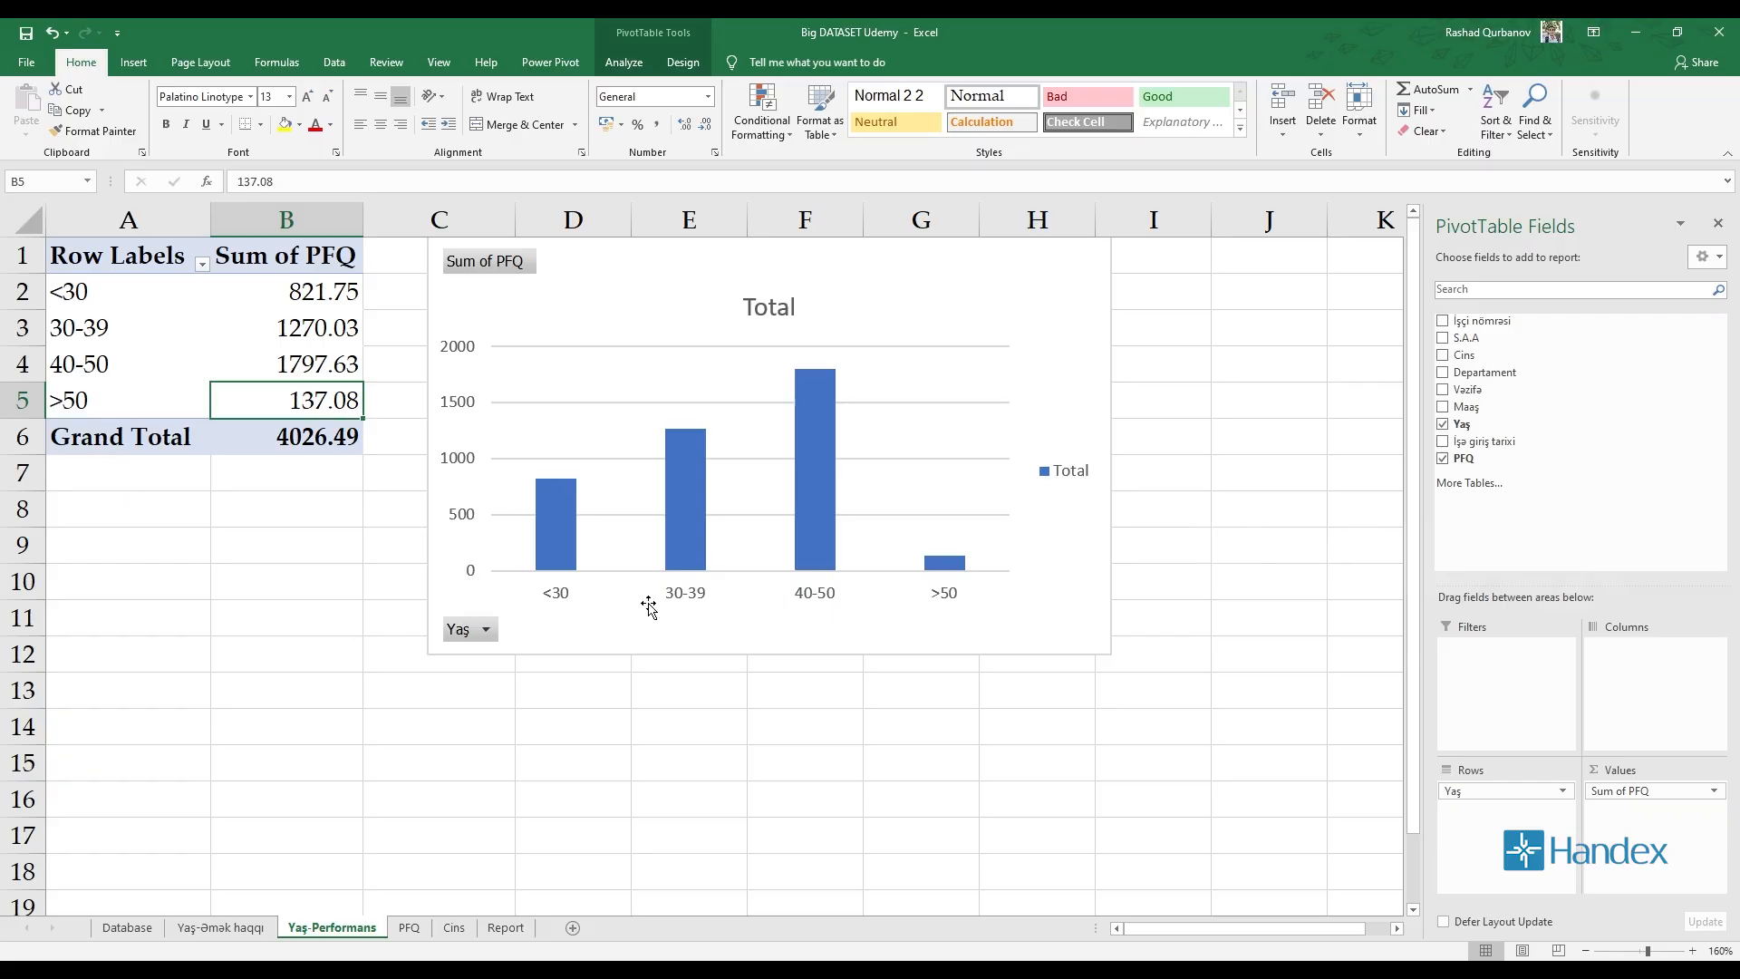
left_click(909, 313)
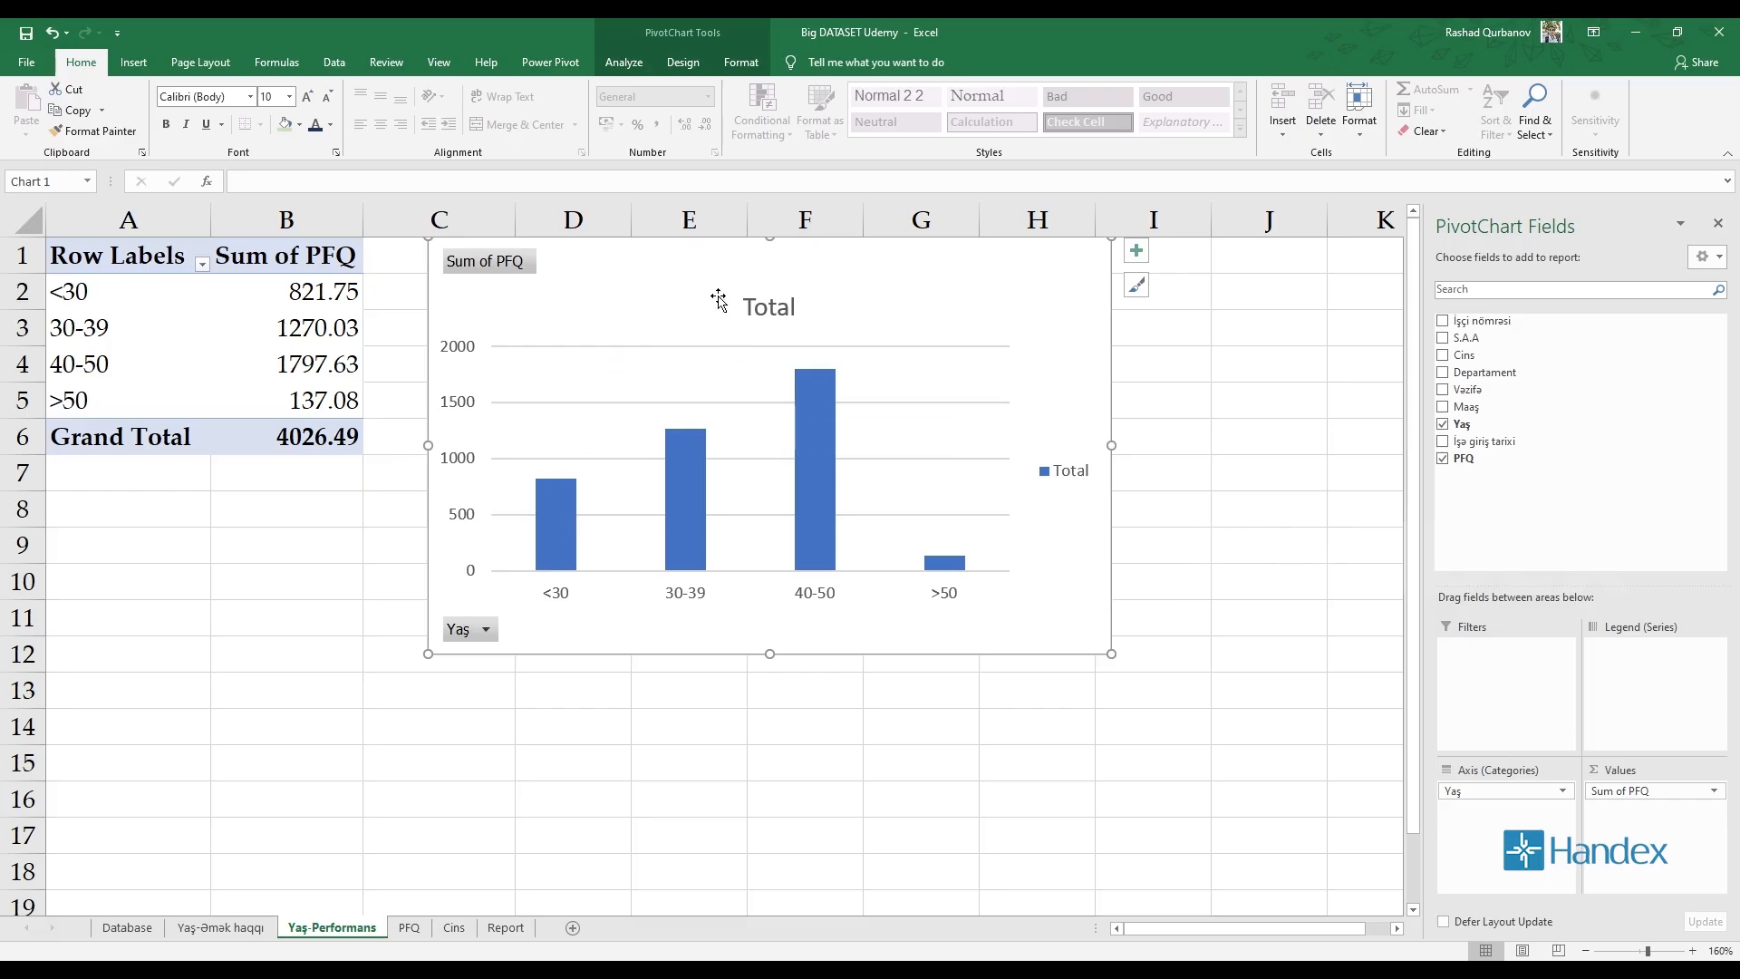
Examine the Database sheet's employee records and columns for another field to analyse
left_click(220, 927)
left_click(126, 928)
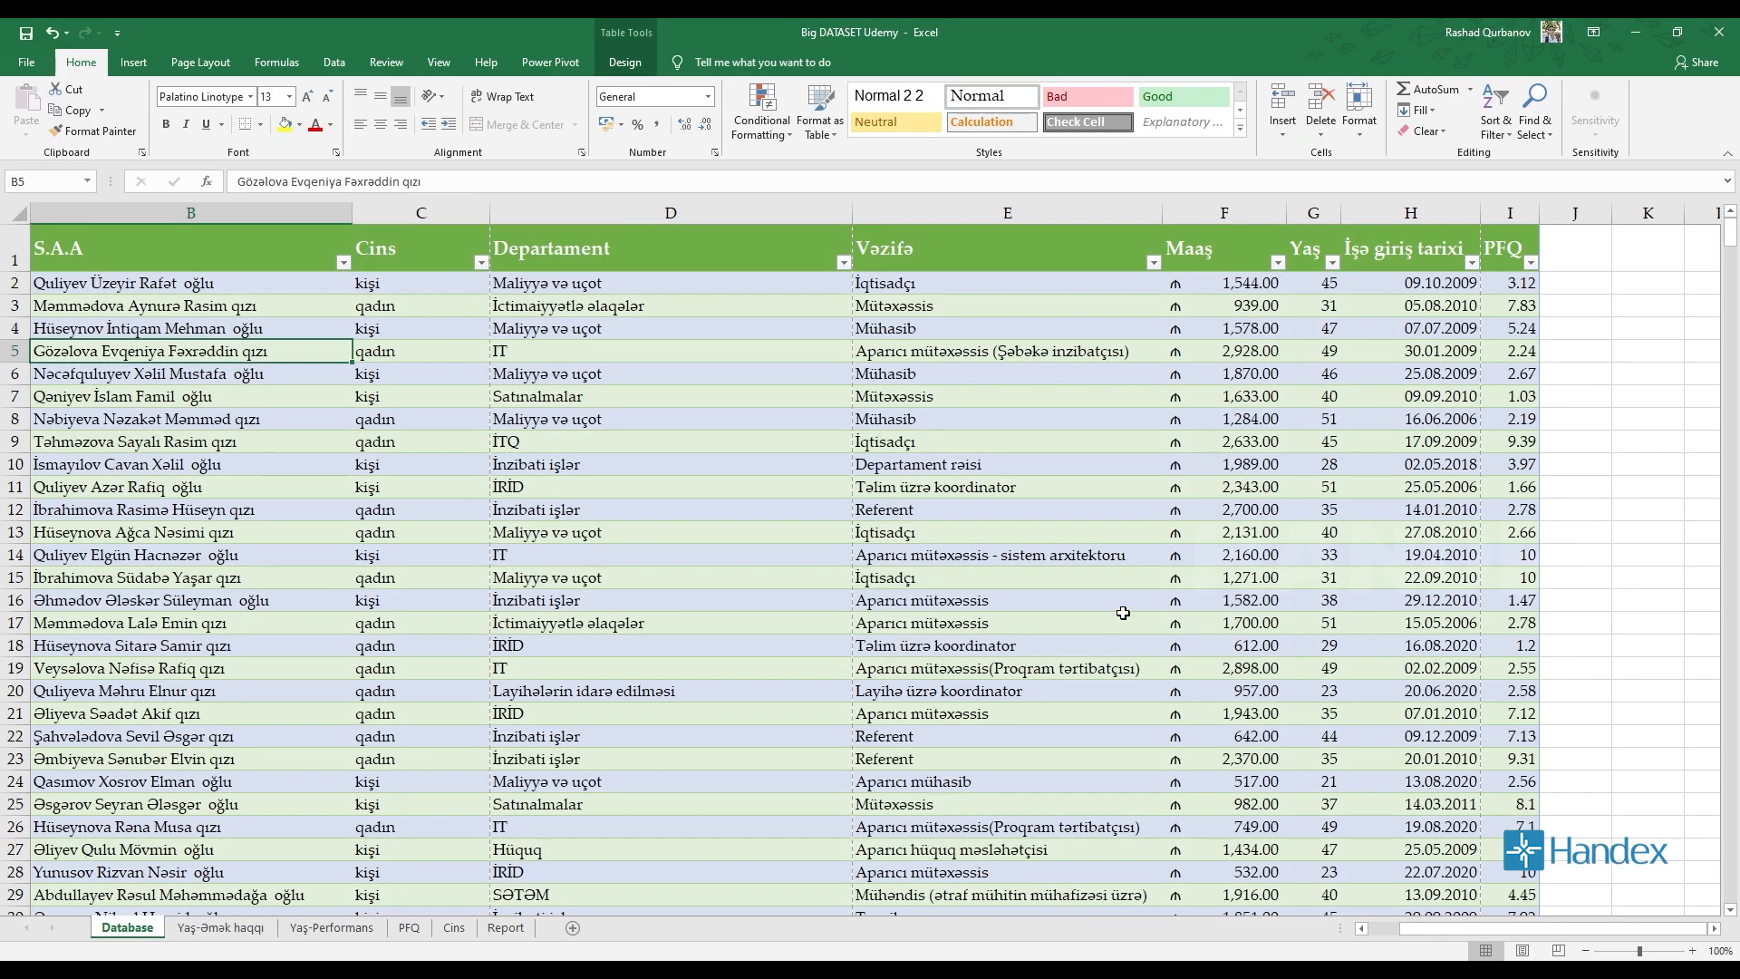
left_click_drag(1541, 929, 1108, 938)
scroll(1223, 672, "down", 18)
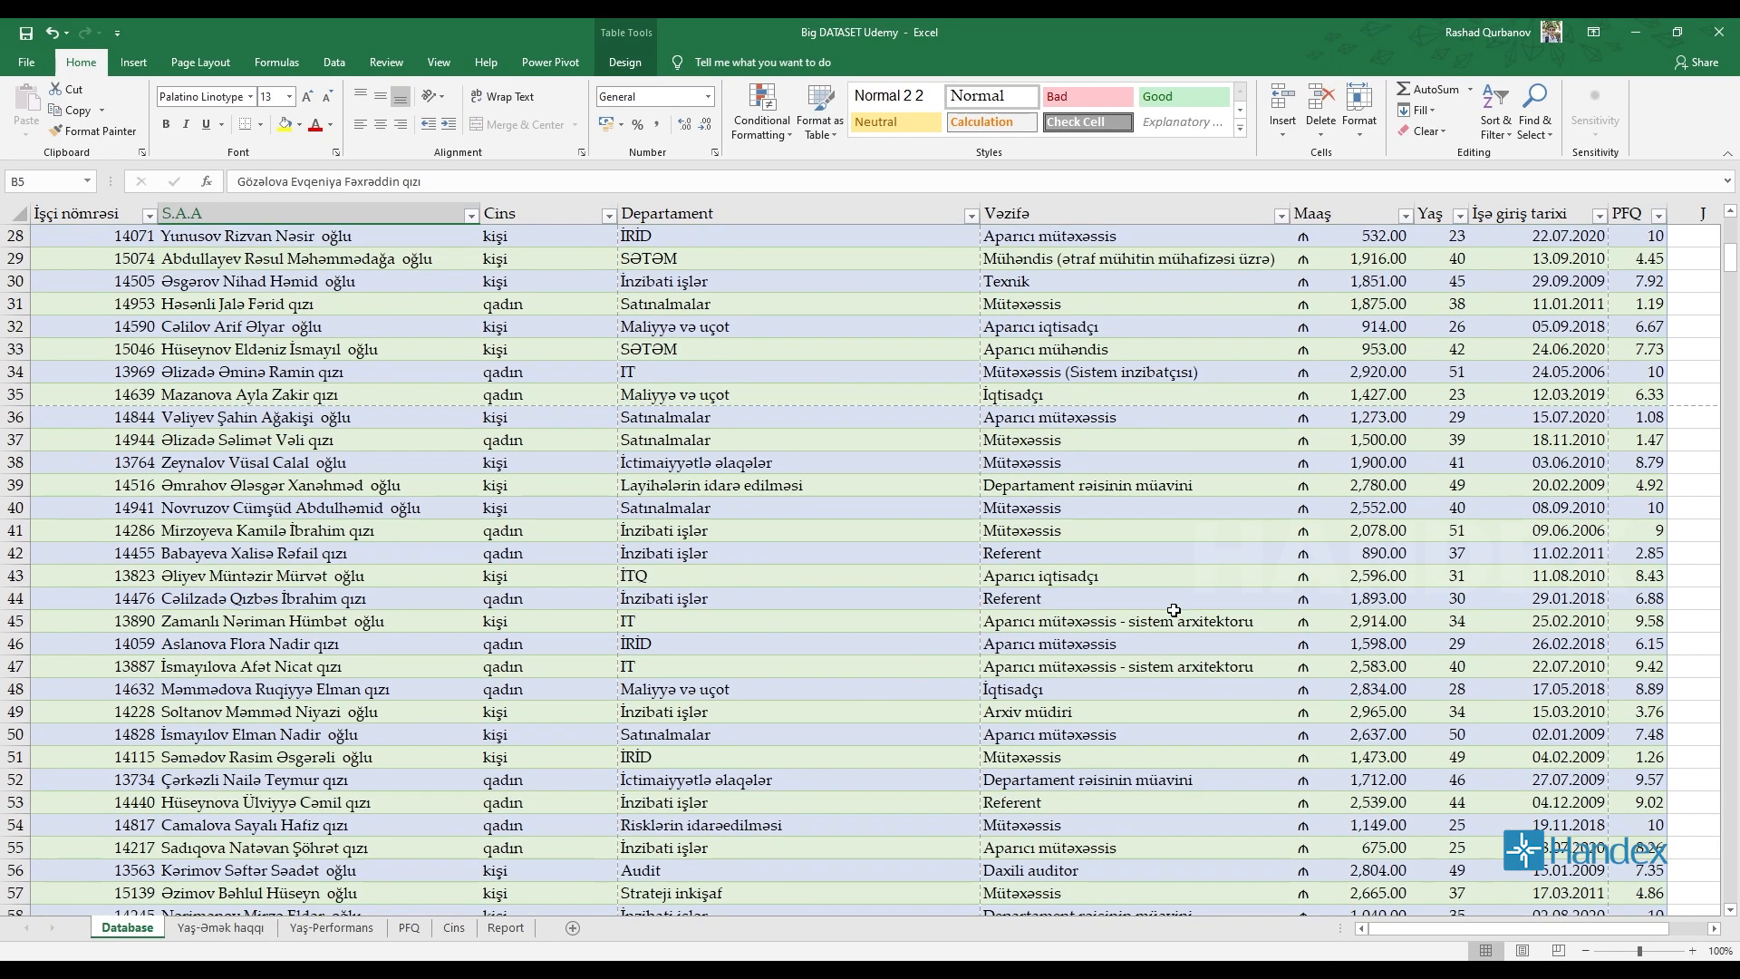
scroll(1223, 673, "up", 15)
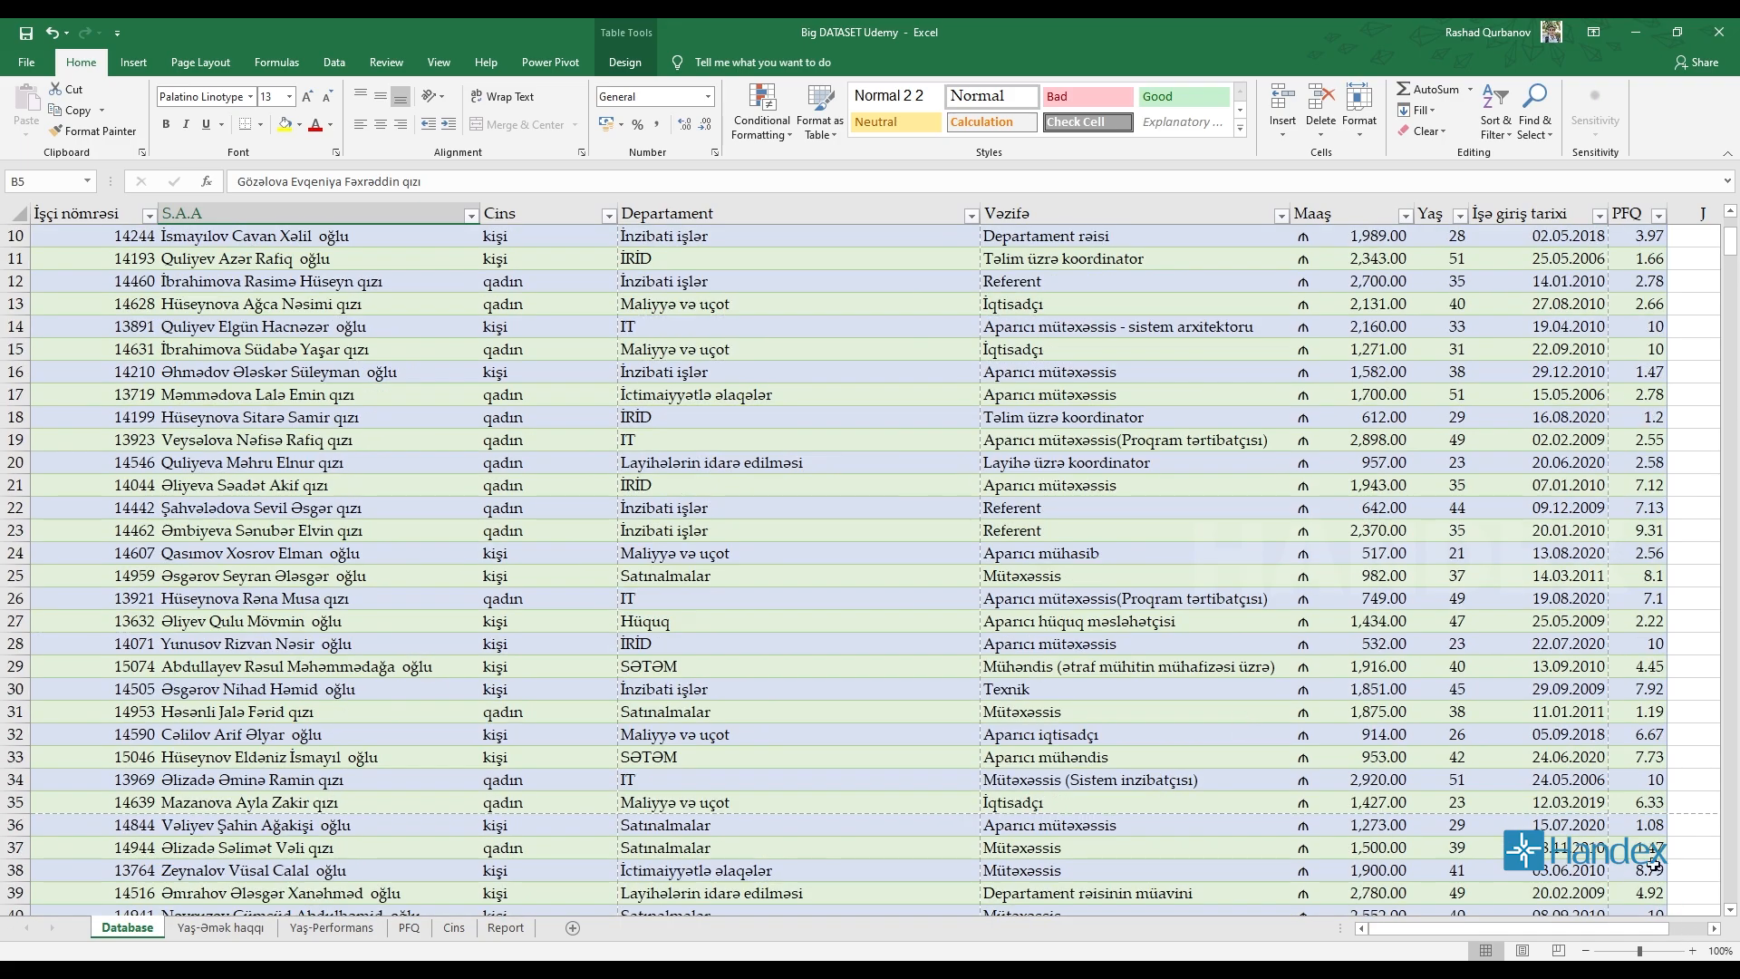
scroll(1654, 866, "up", 3)
left_click_drag(1447, 931, 1480, 933)
scroll(1202, 734, "down", 2)
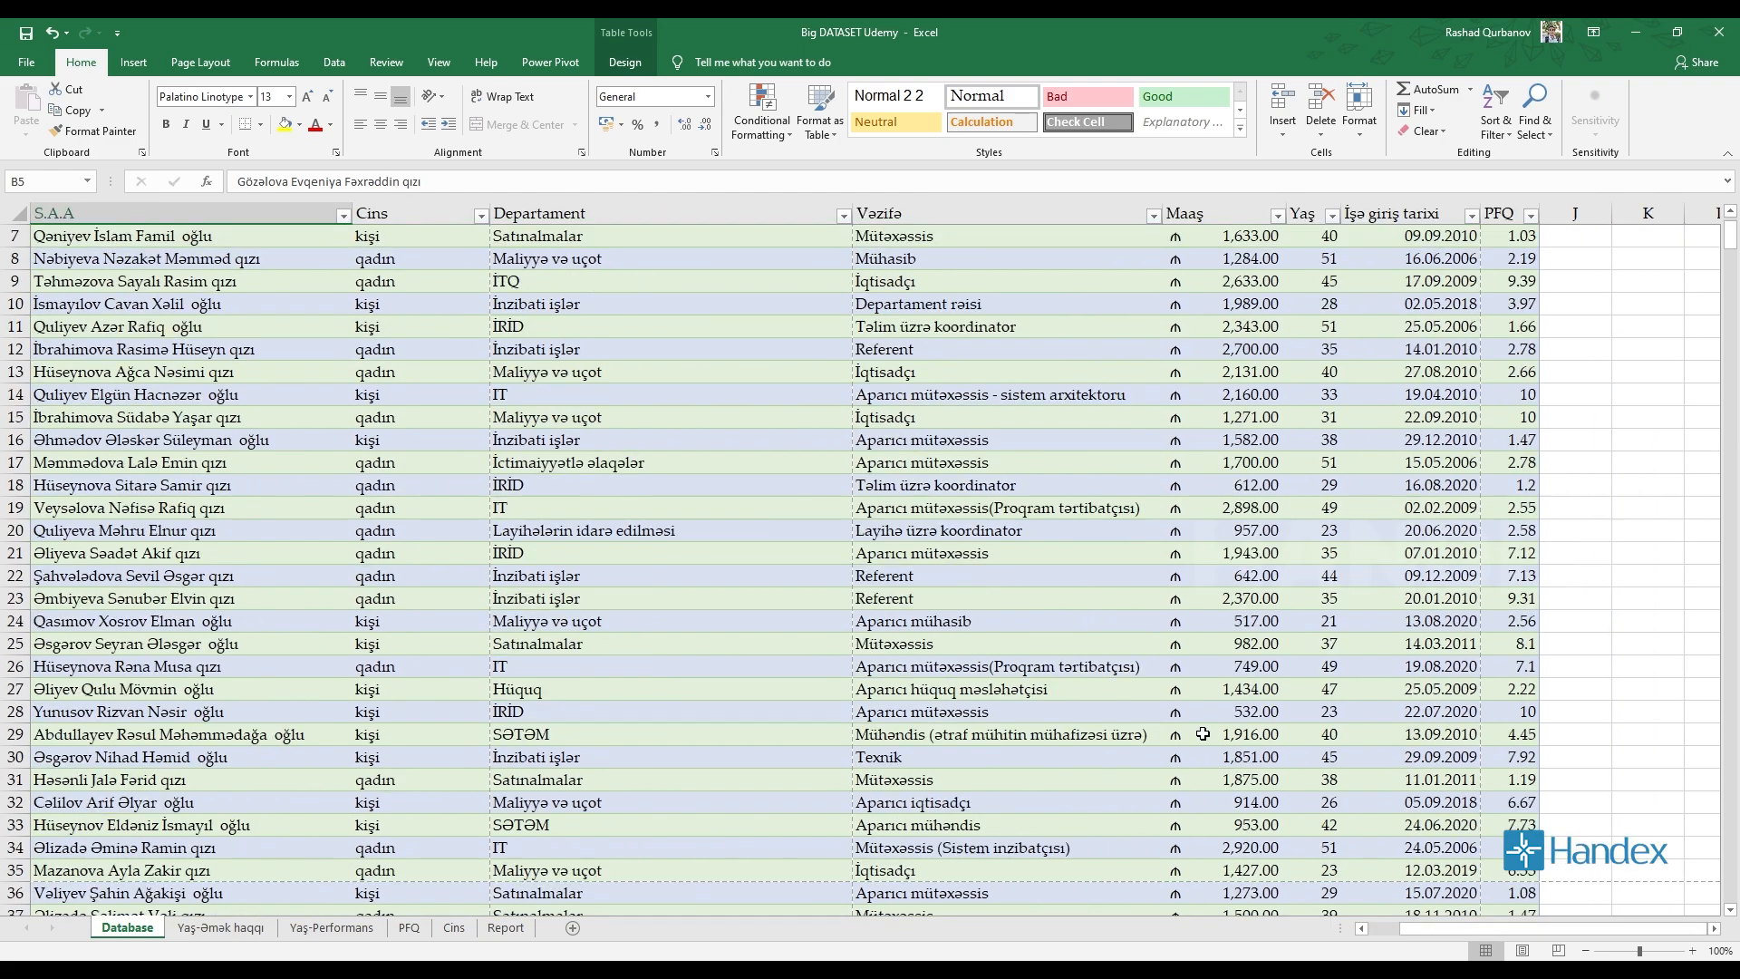
scroll(1202, 734, "down", 20)
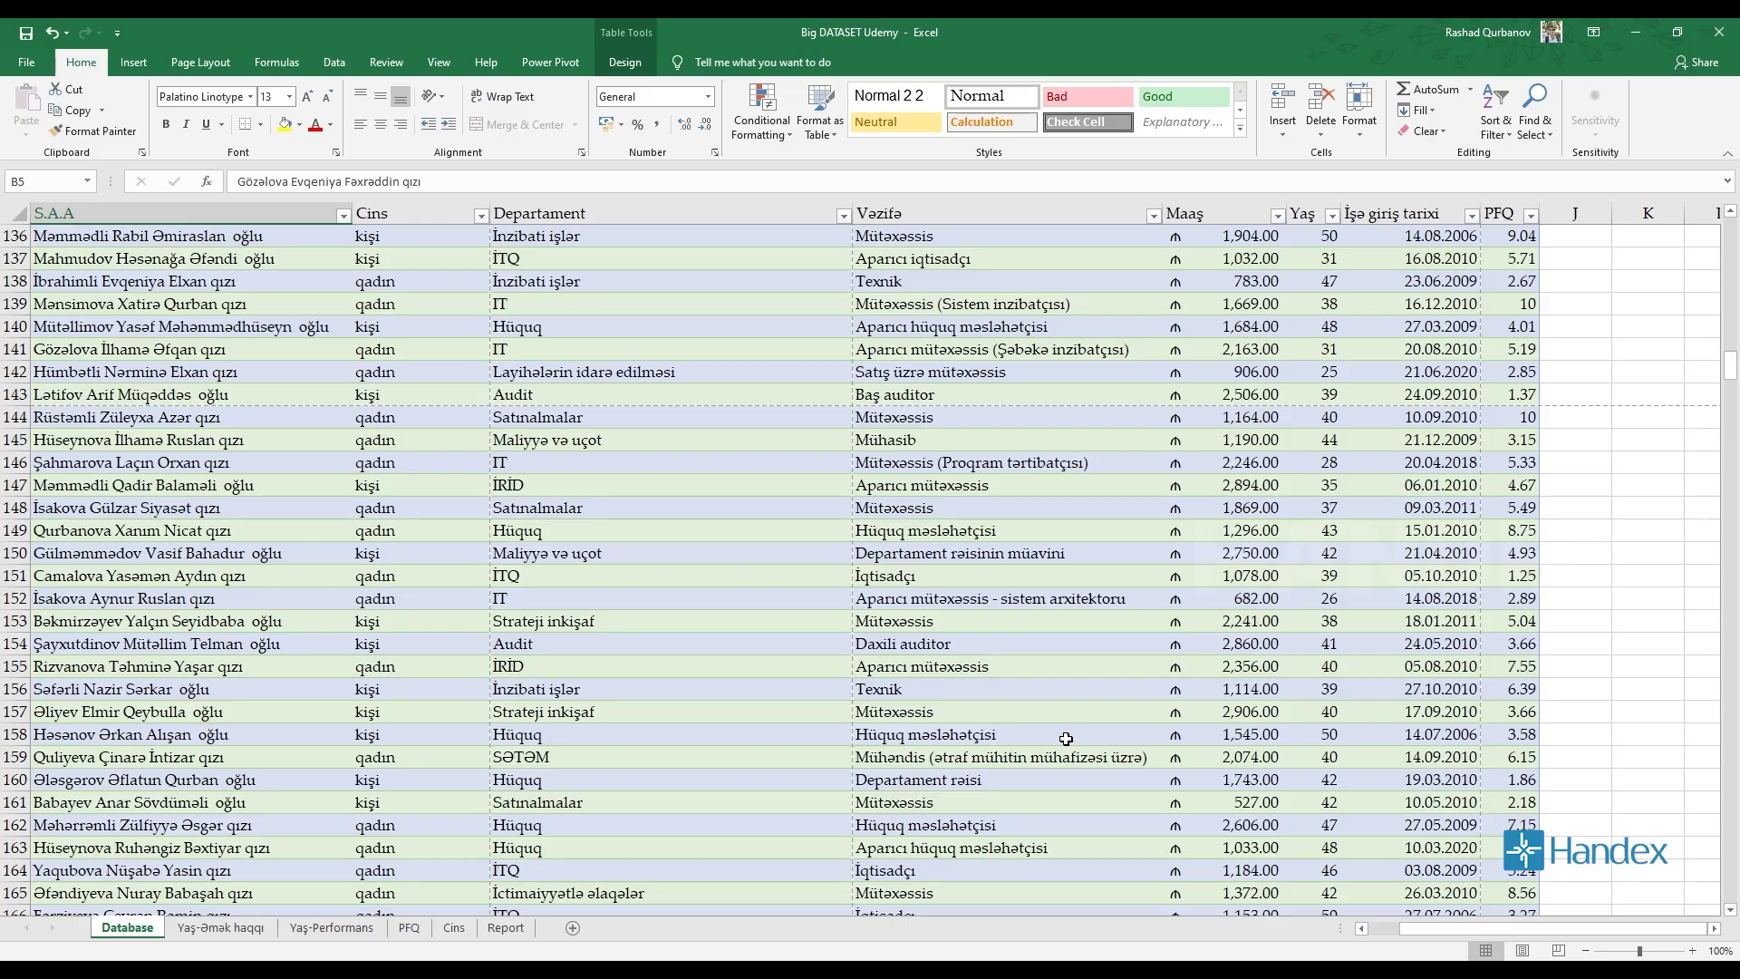
scroll(1066, 739, "up", 20)
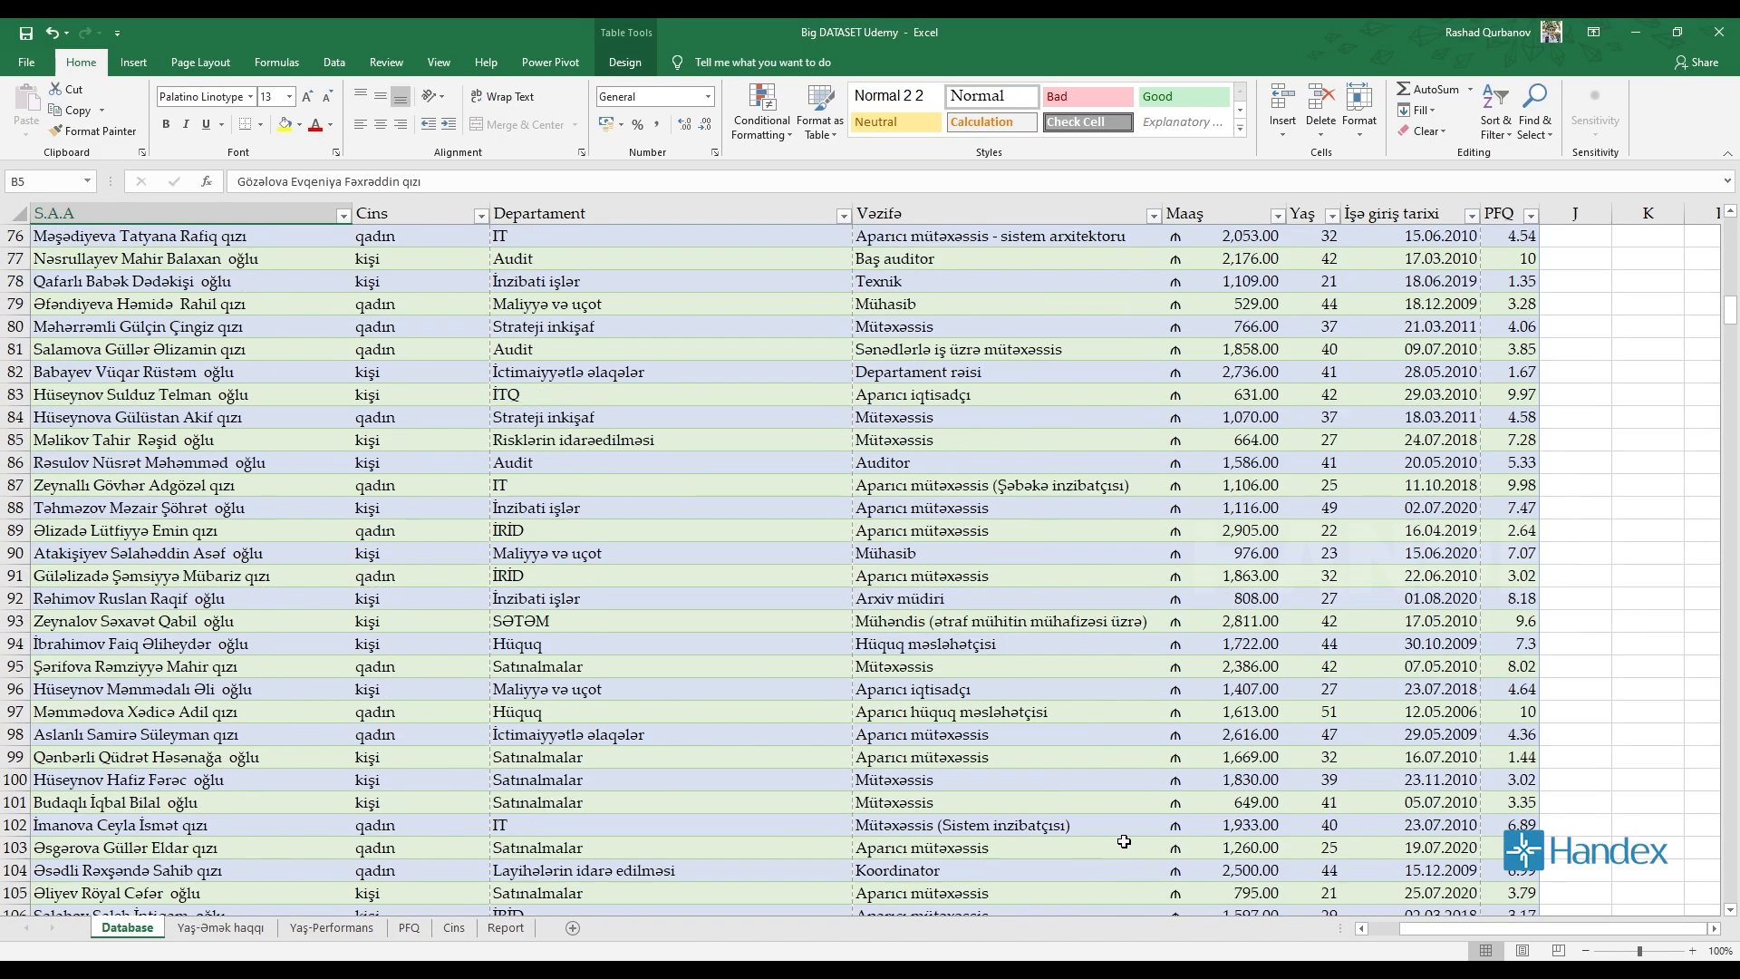
scroll(1124, 842, "up", 20)
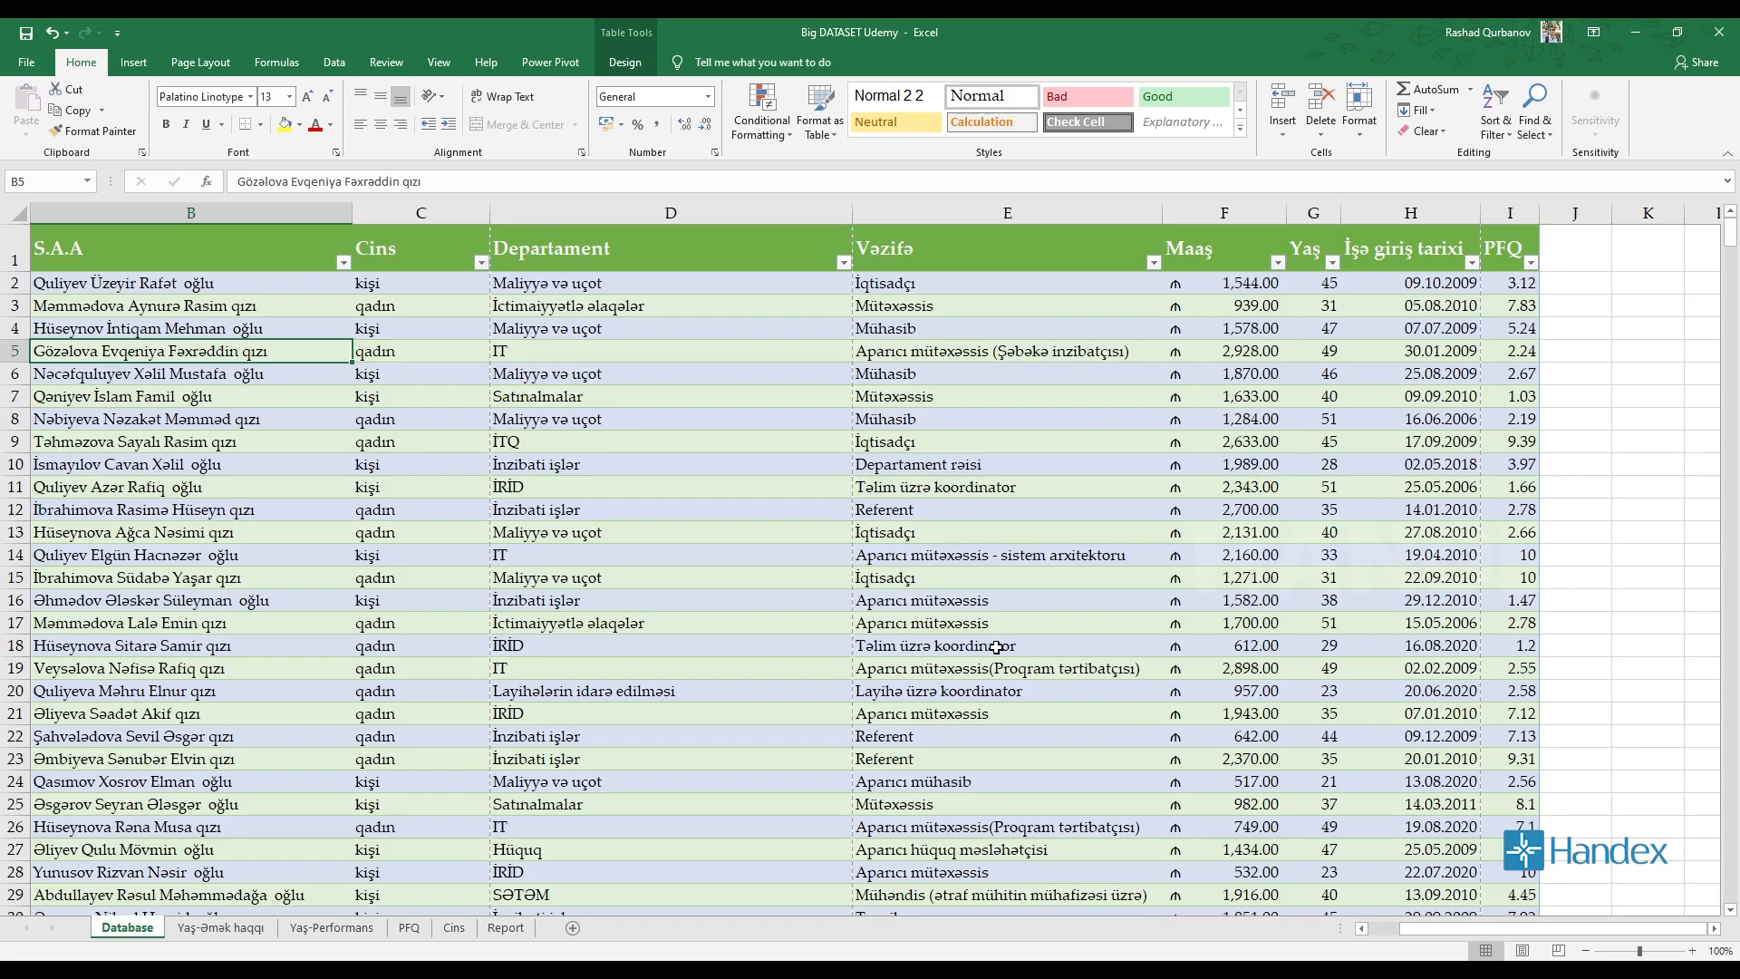
Add a new worksheet directly after Database and name it Vəzifə
left_click(572, 927)
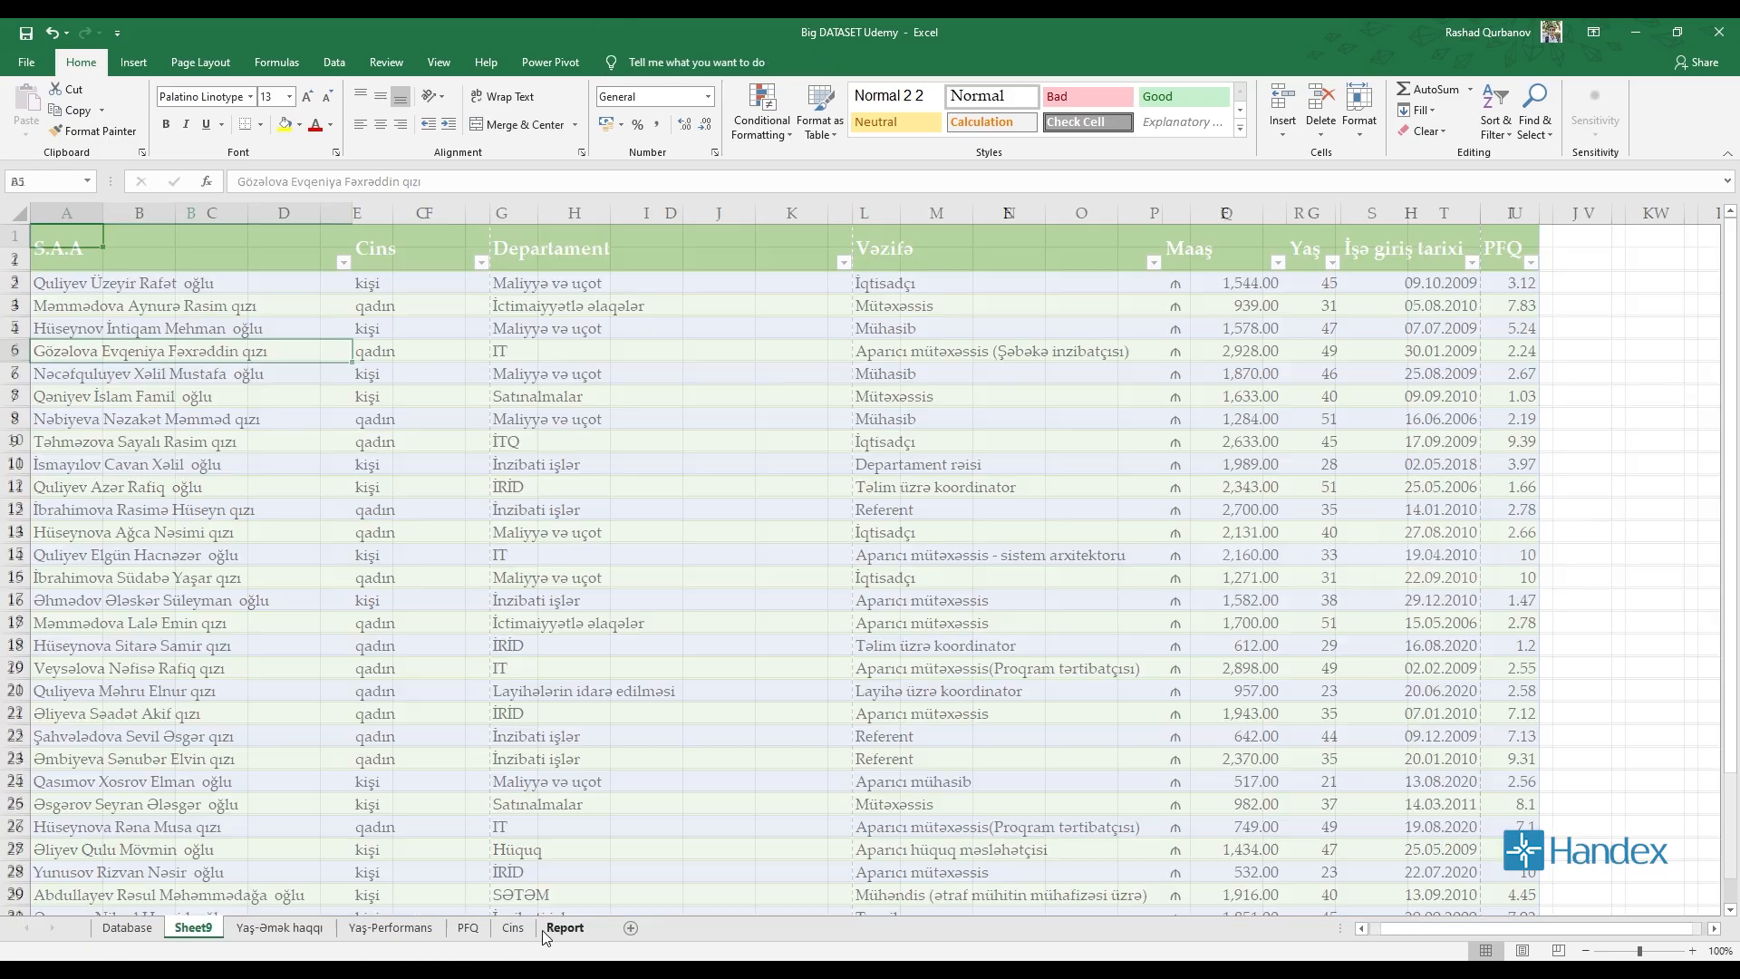
left_click(228, 930)
double_click(204, 929)
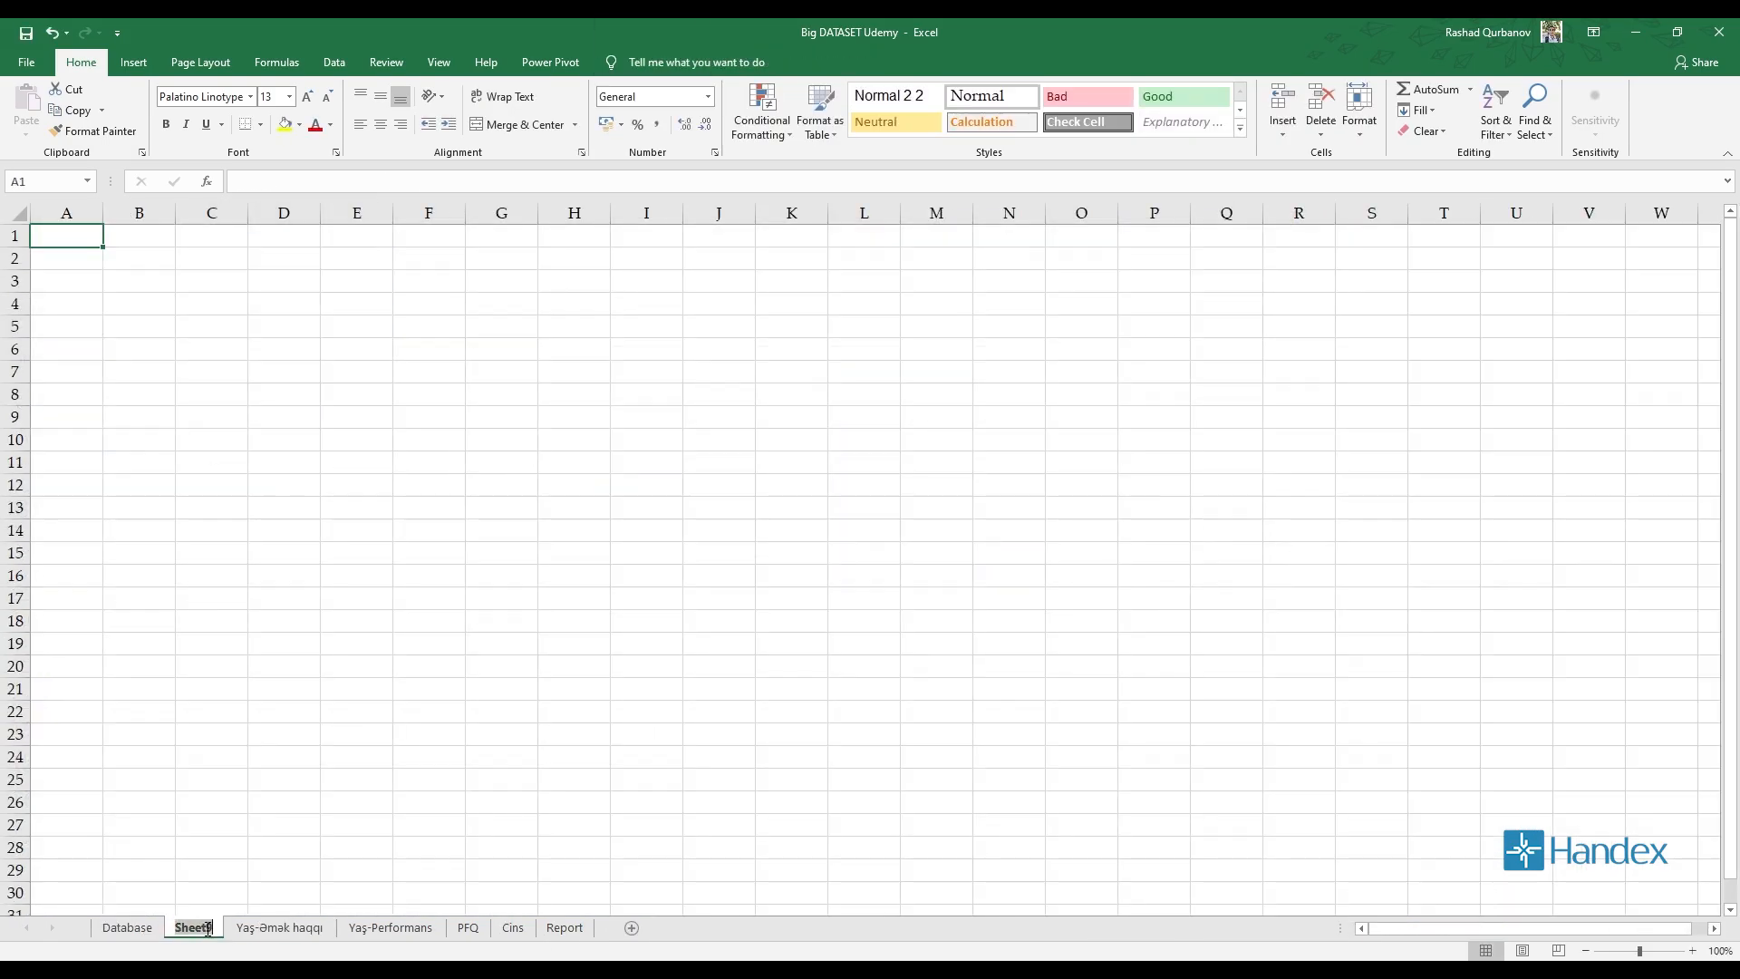
type("Vəzi")
key("BackSpace")
key("BackSpace")
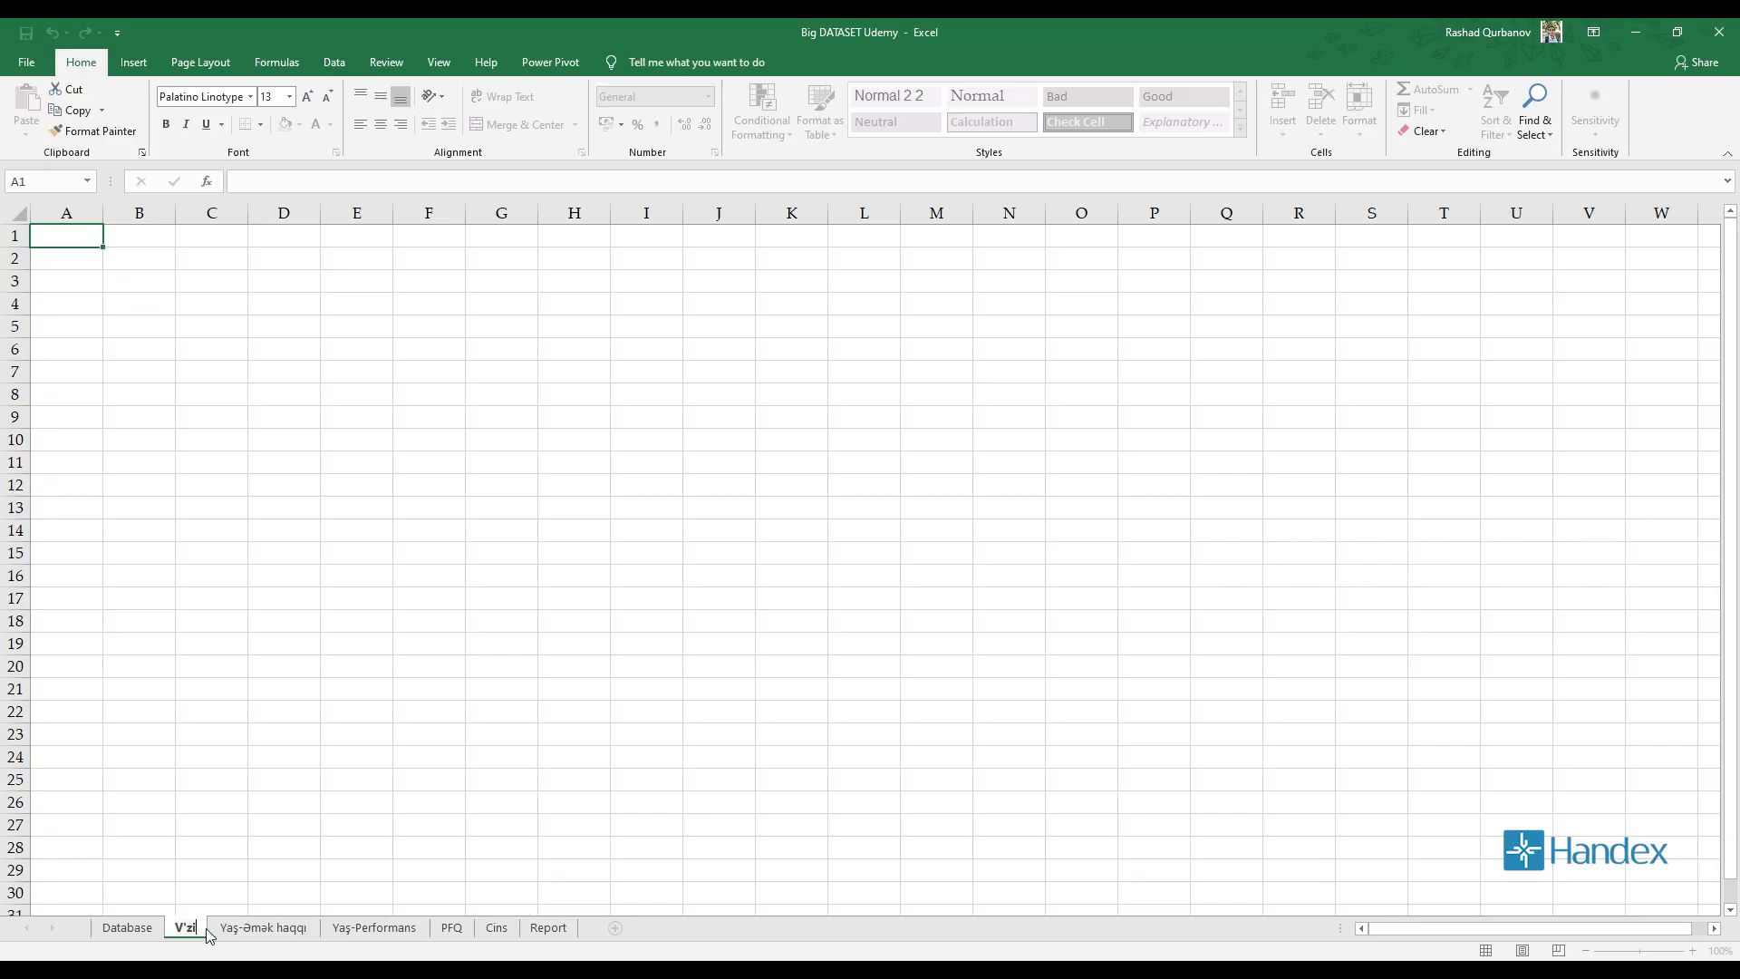
type("əzifə")
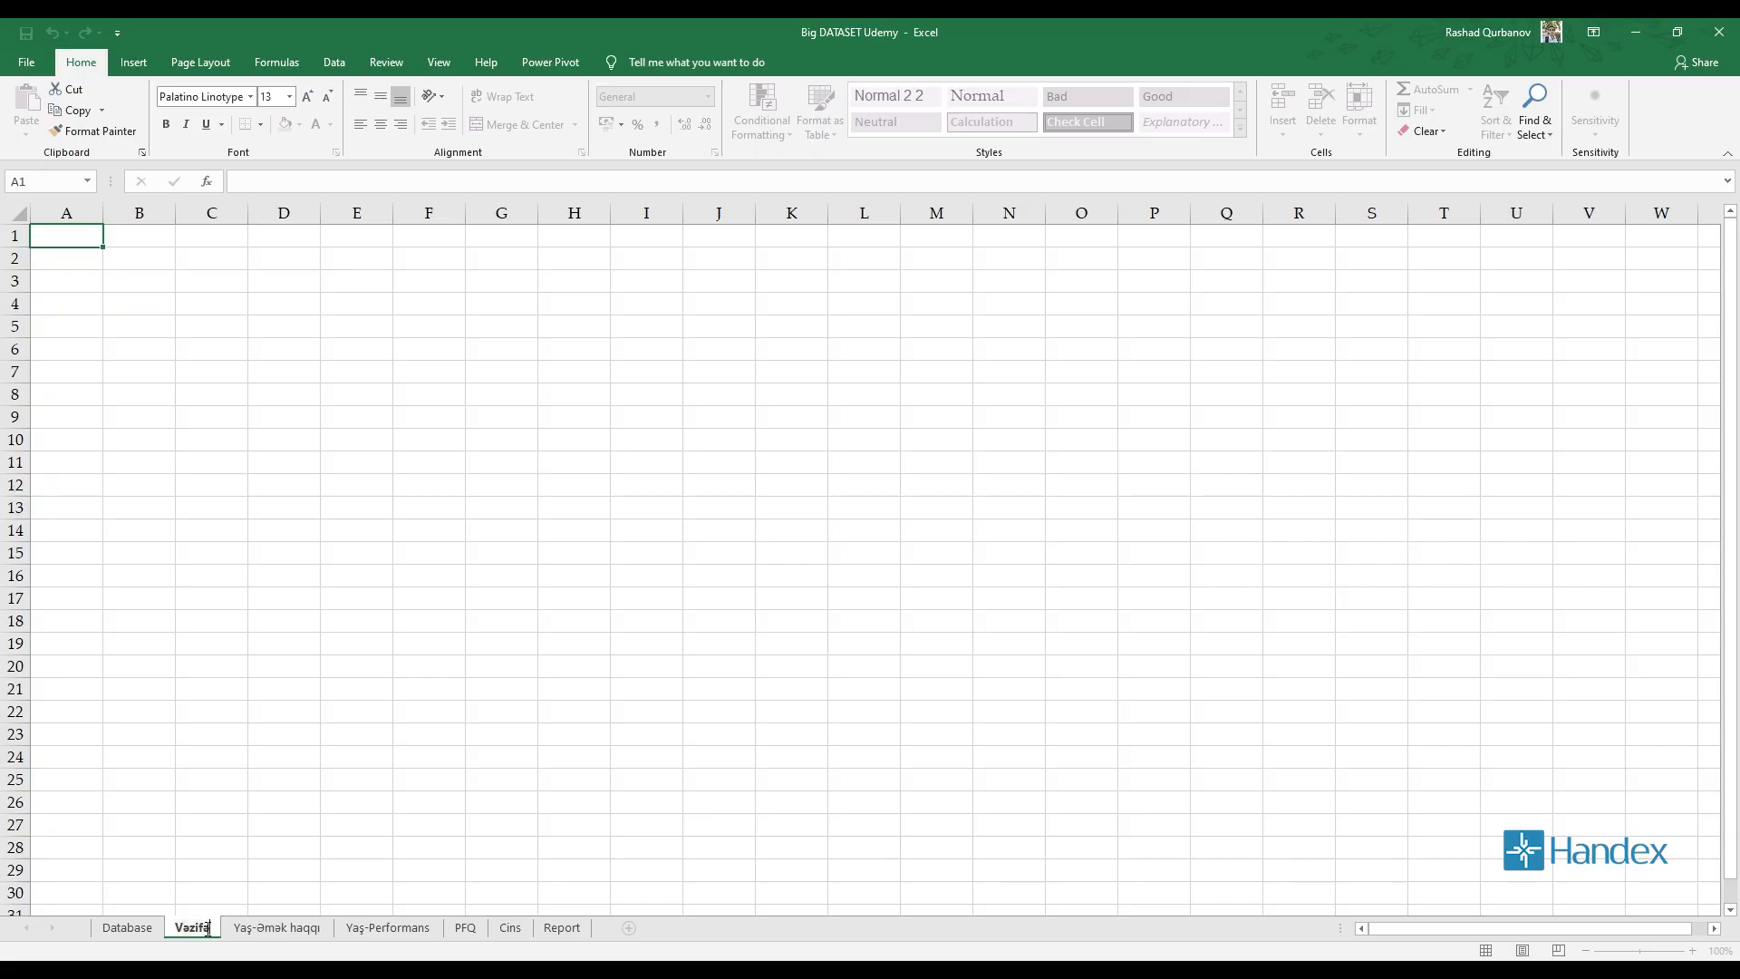
key("Return")
Create a PivotTable from the data table in cell A1 of the Vəzifə sheet, with Vəzifə as its rows
scroll(85, 563, "up", 3, "ctrl")
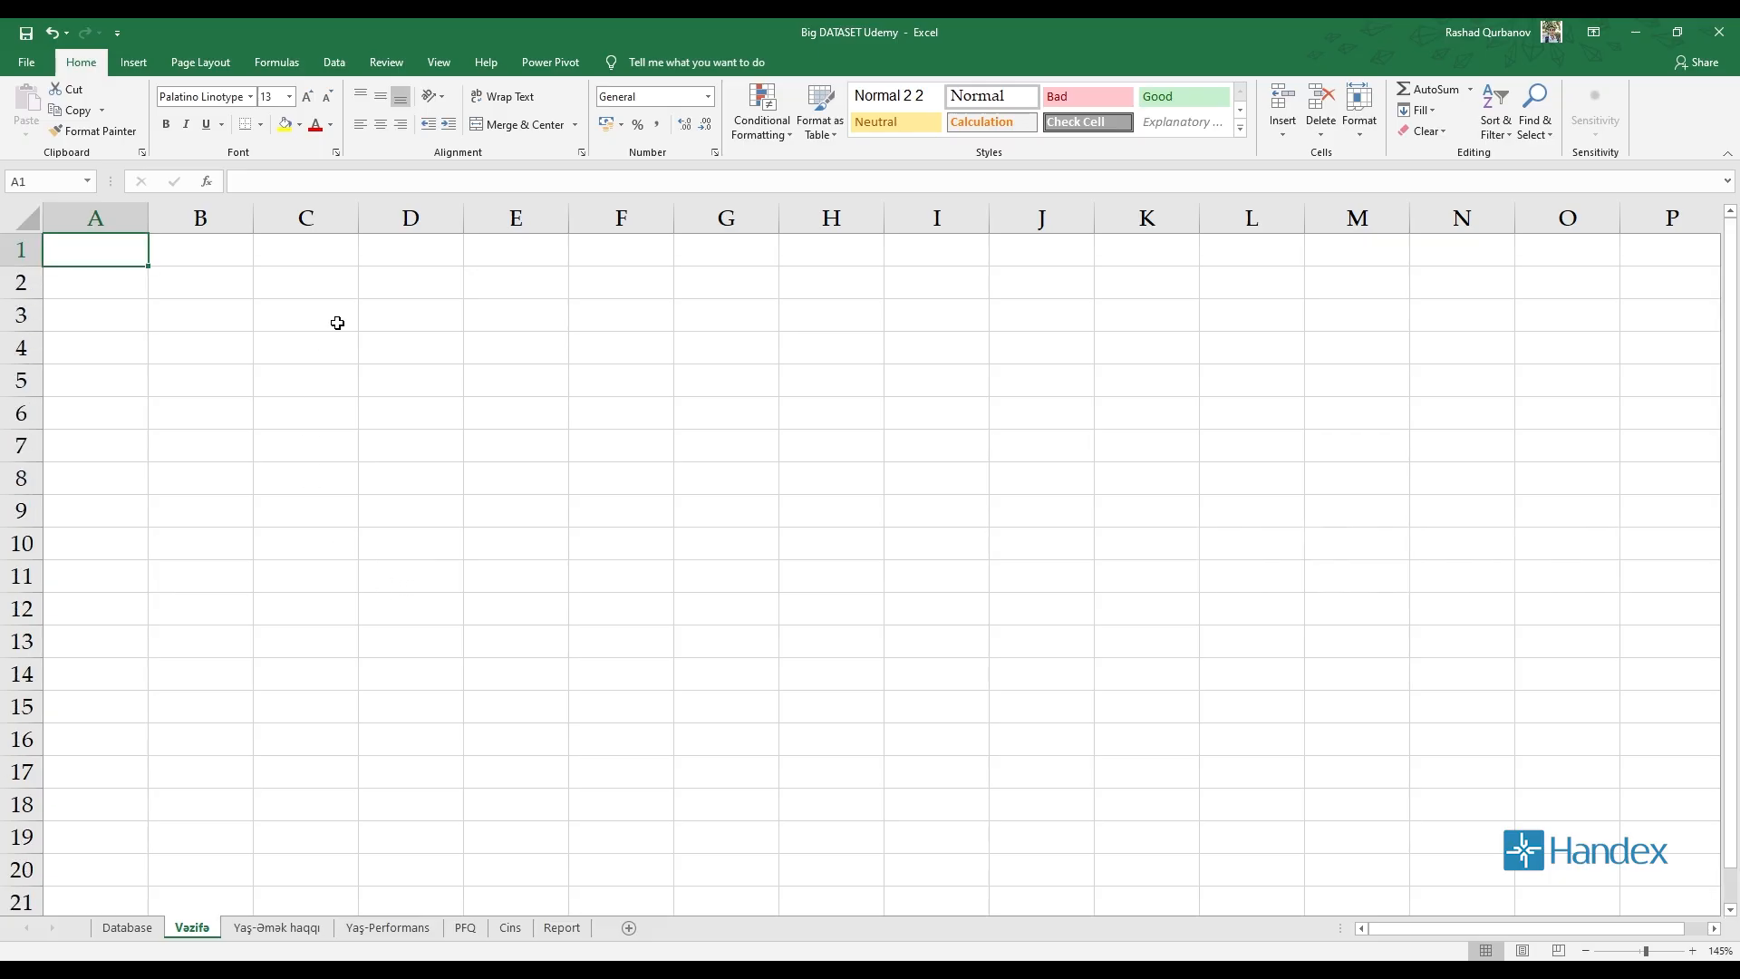
key("alt+n")
type("v")
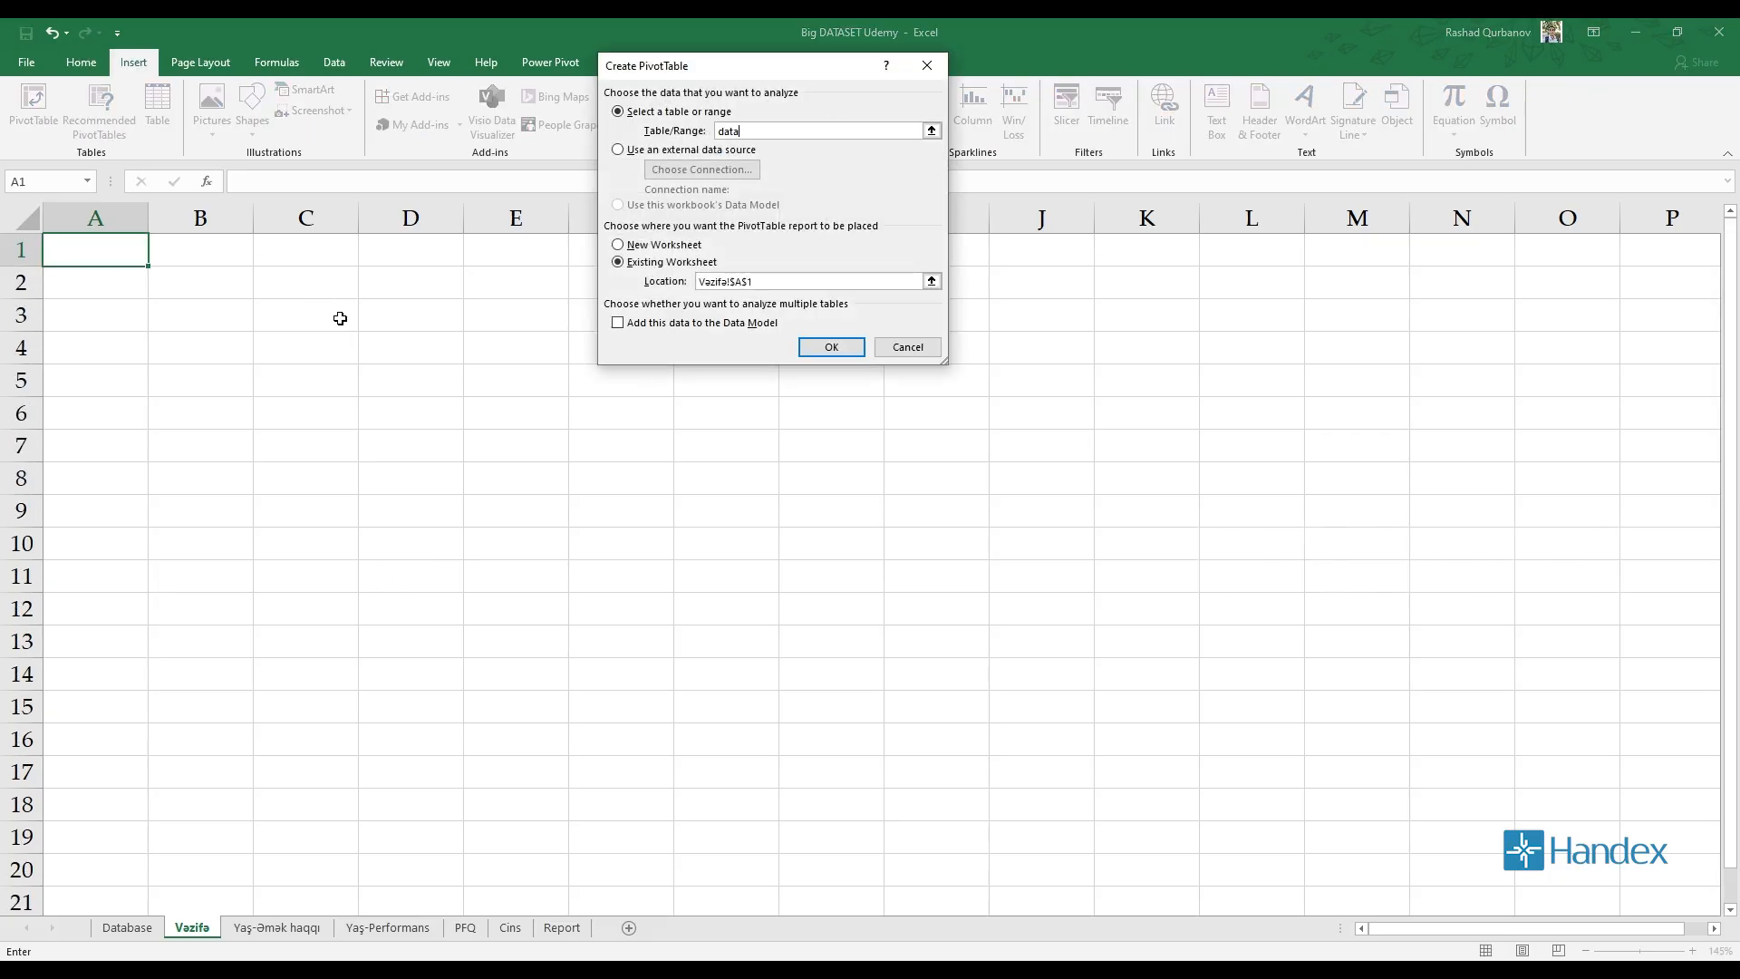
type("data")
key("Return")
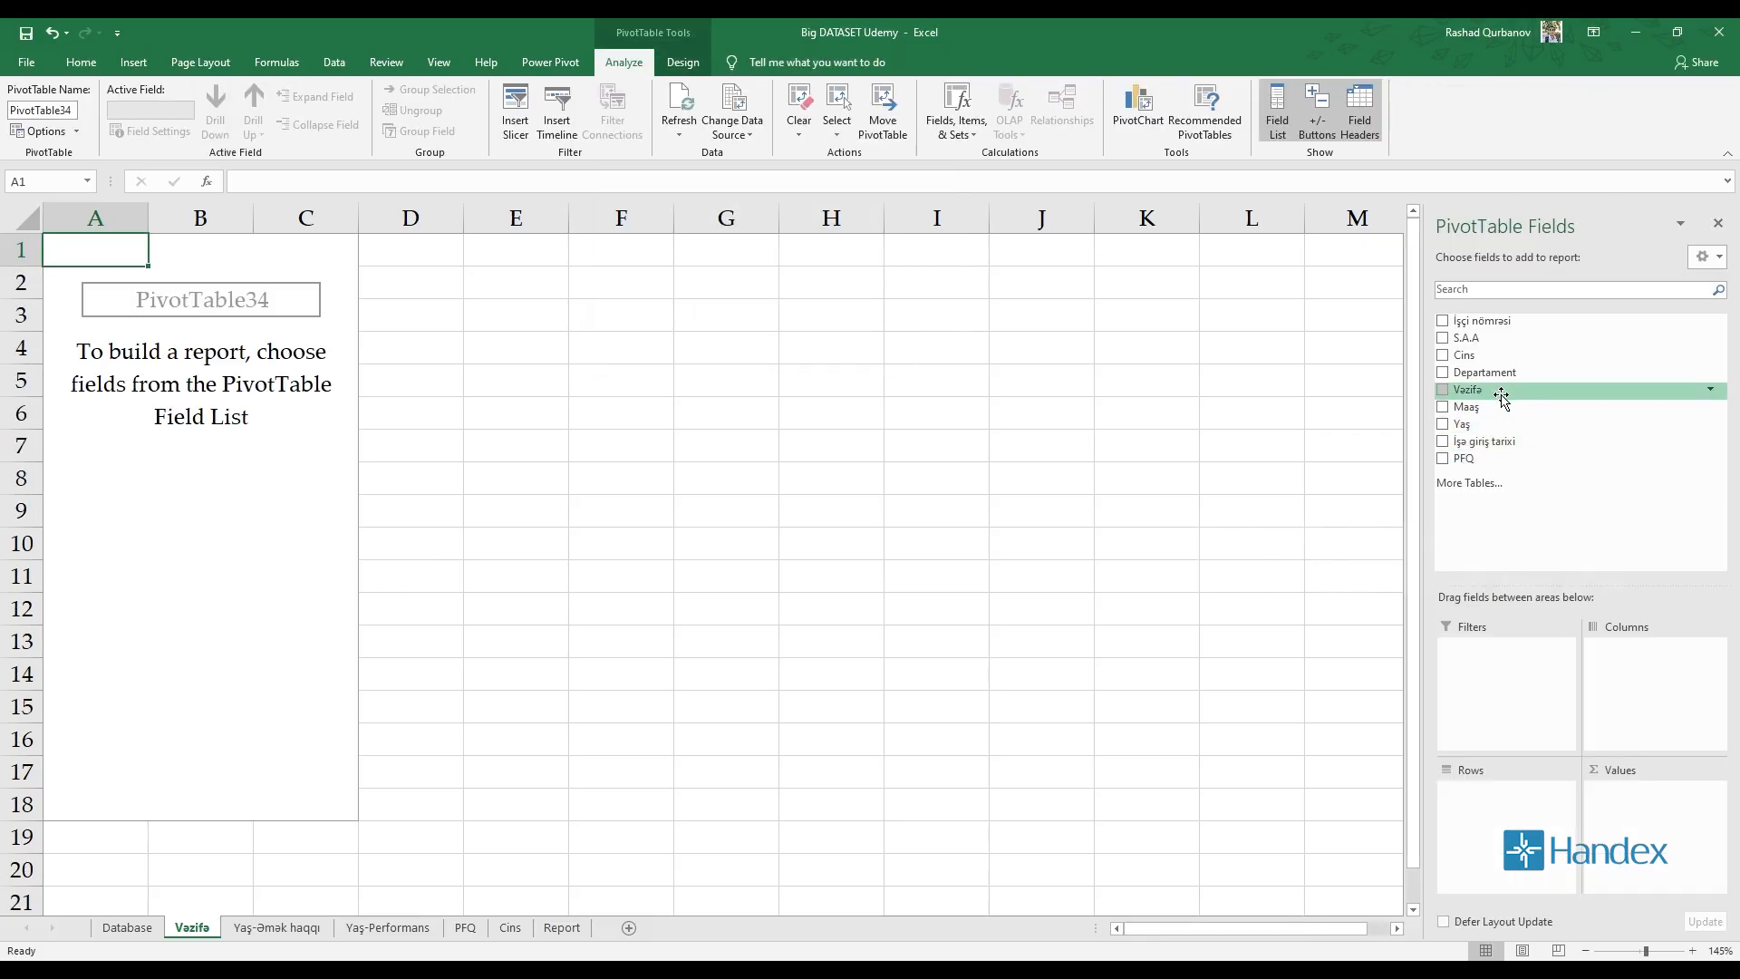
left_click_drag(1502, 399, 1518, 808)
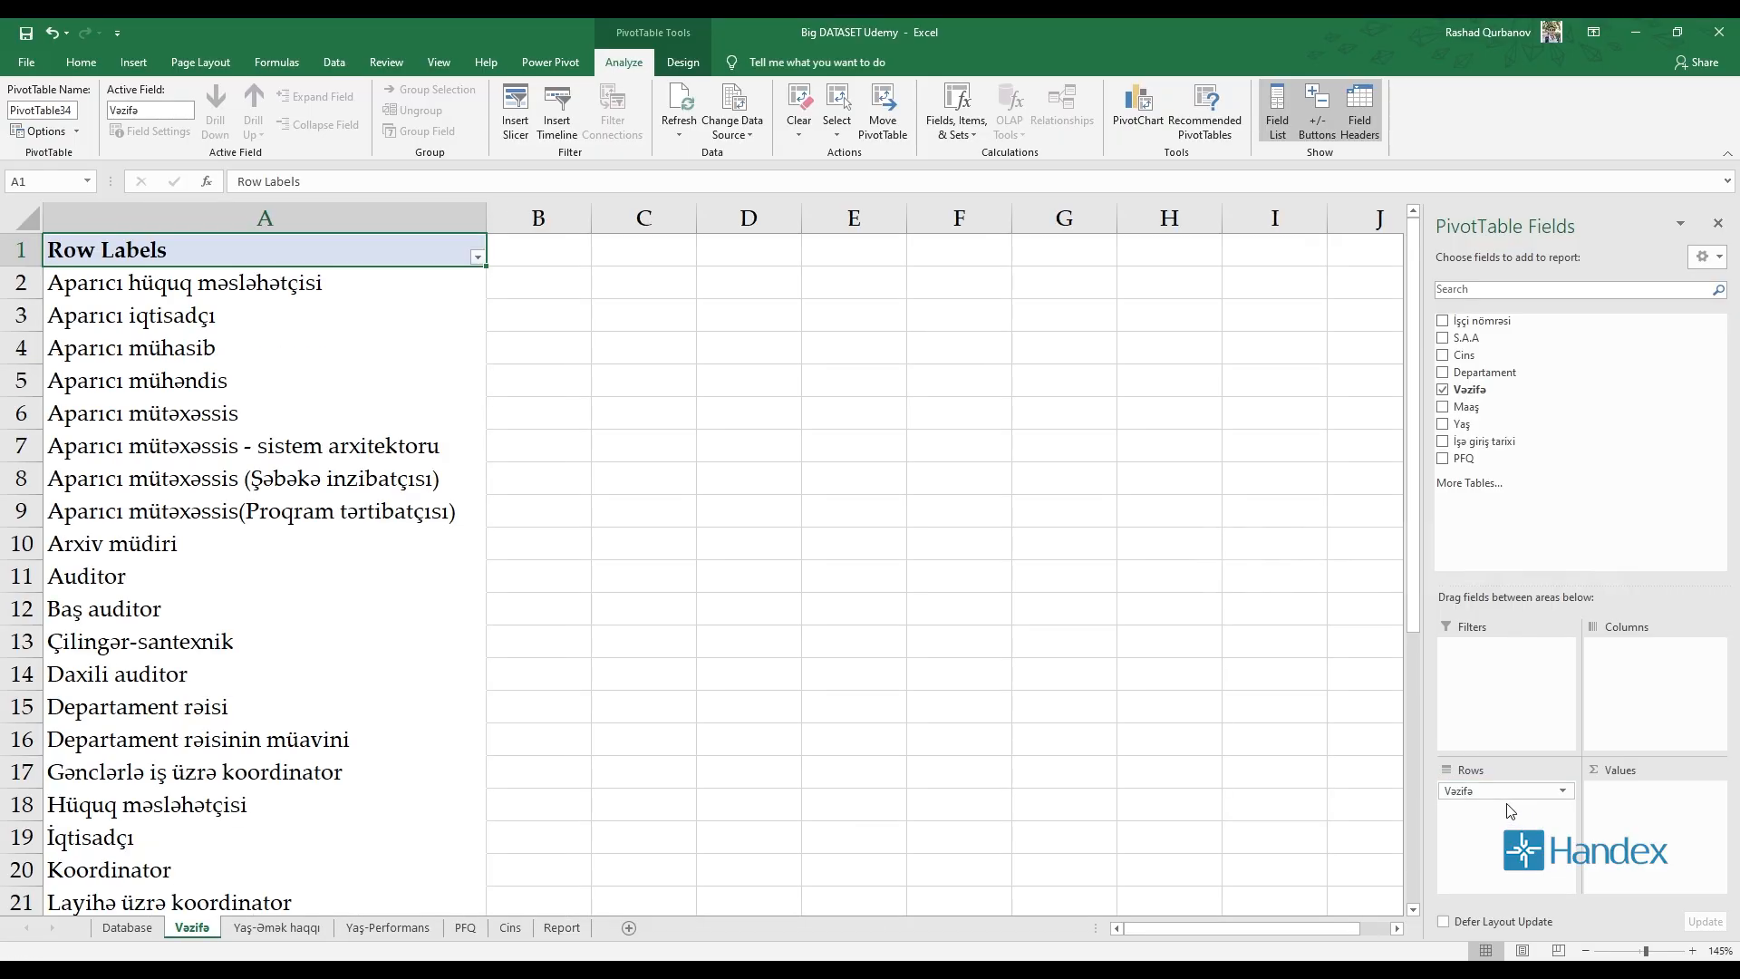